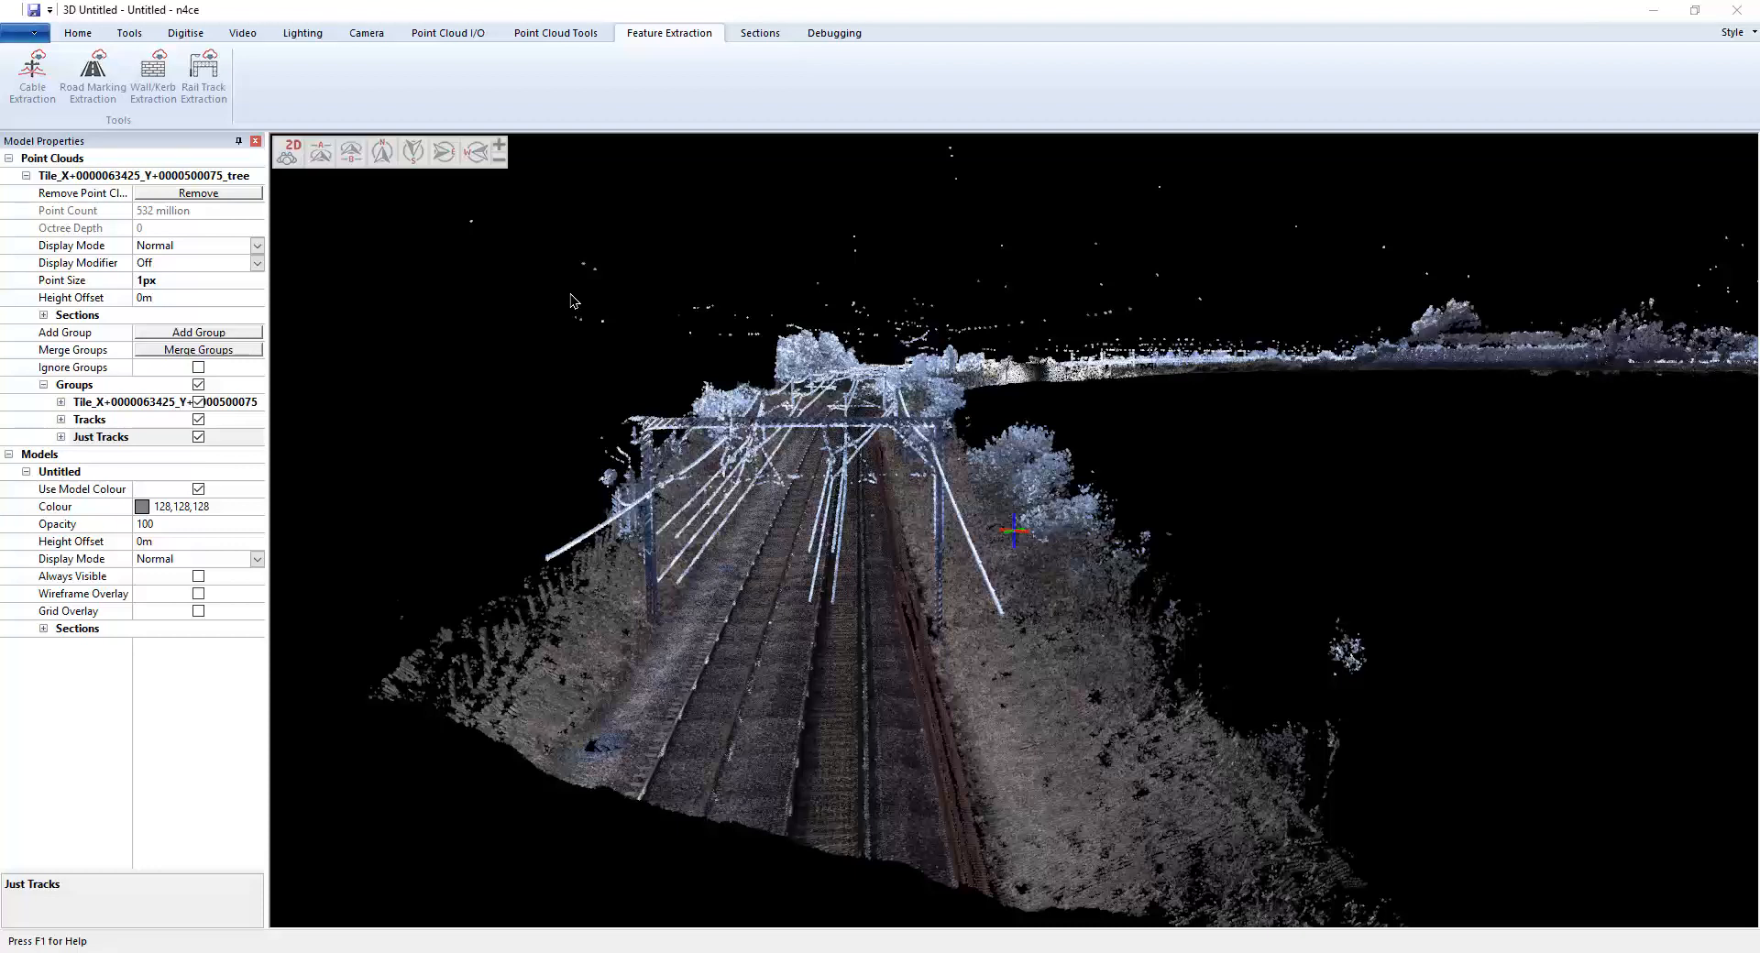
Start cable extraction and hide the Tracks and Just Tracks point cloud groups
{"action": "left_click", "coordinate": [27, 88]}
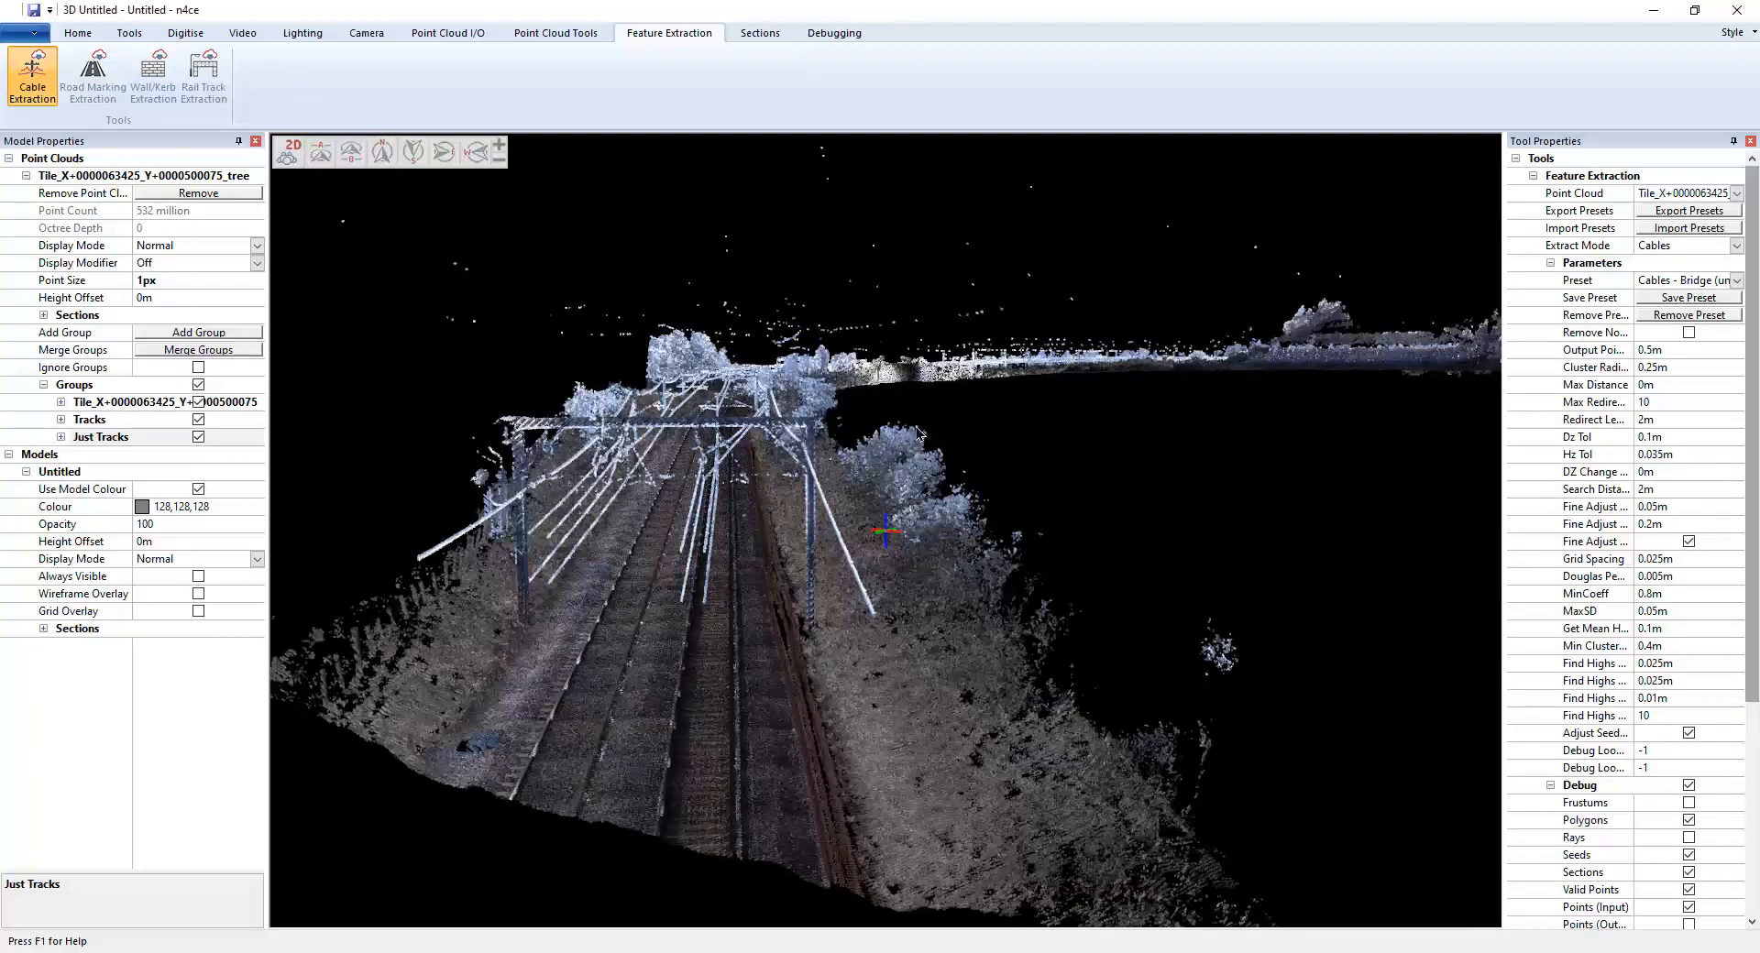
{"action": "key", "text": "a"}
{"action": "scroll", "coordinate": [1022, 434], "scroll_direction": "up", "scroll_amount": 3}
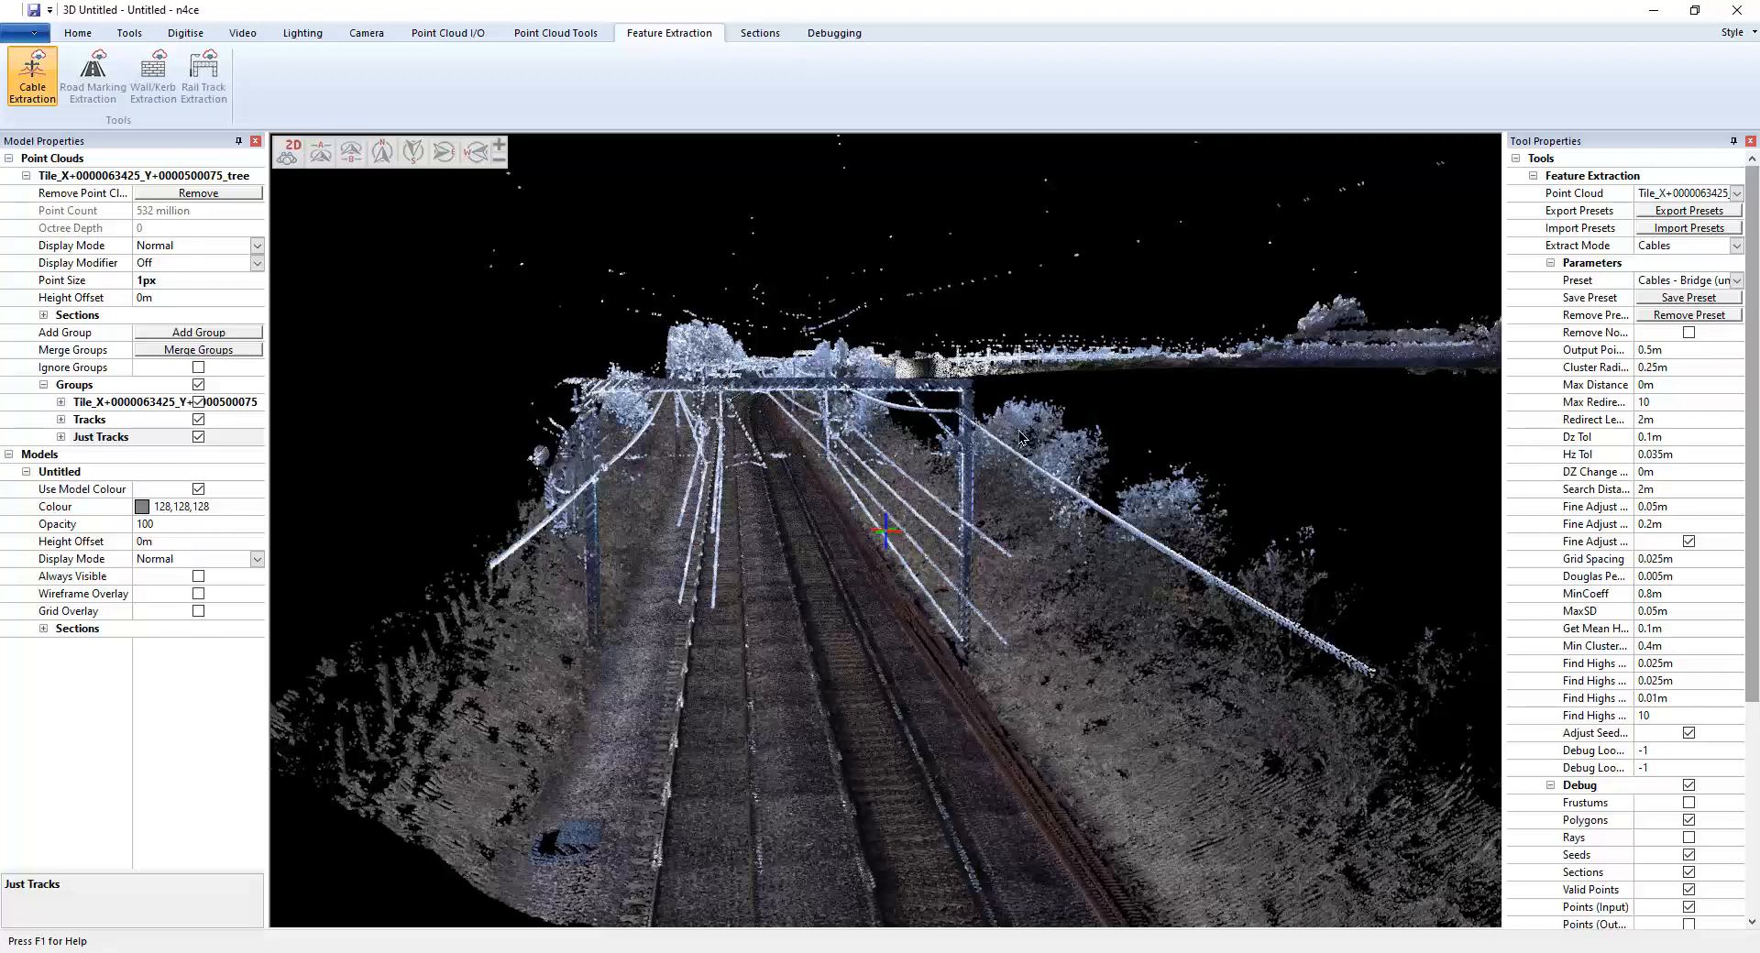
{"action": "left_click", "coordinate": [198, 420]}
{"action": "left_click", "coordinate": [198, 420]}
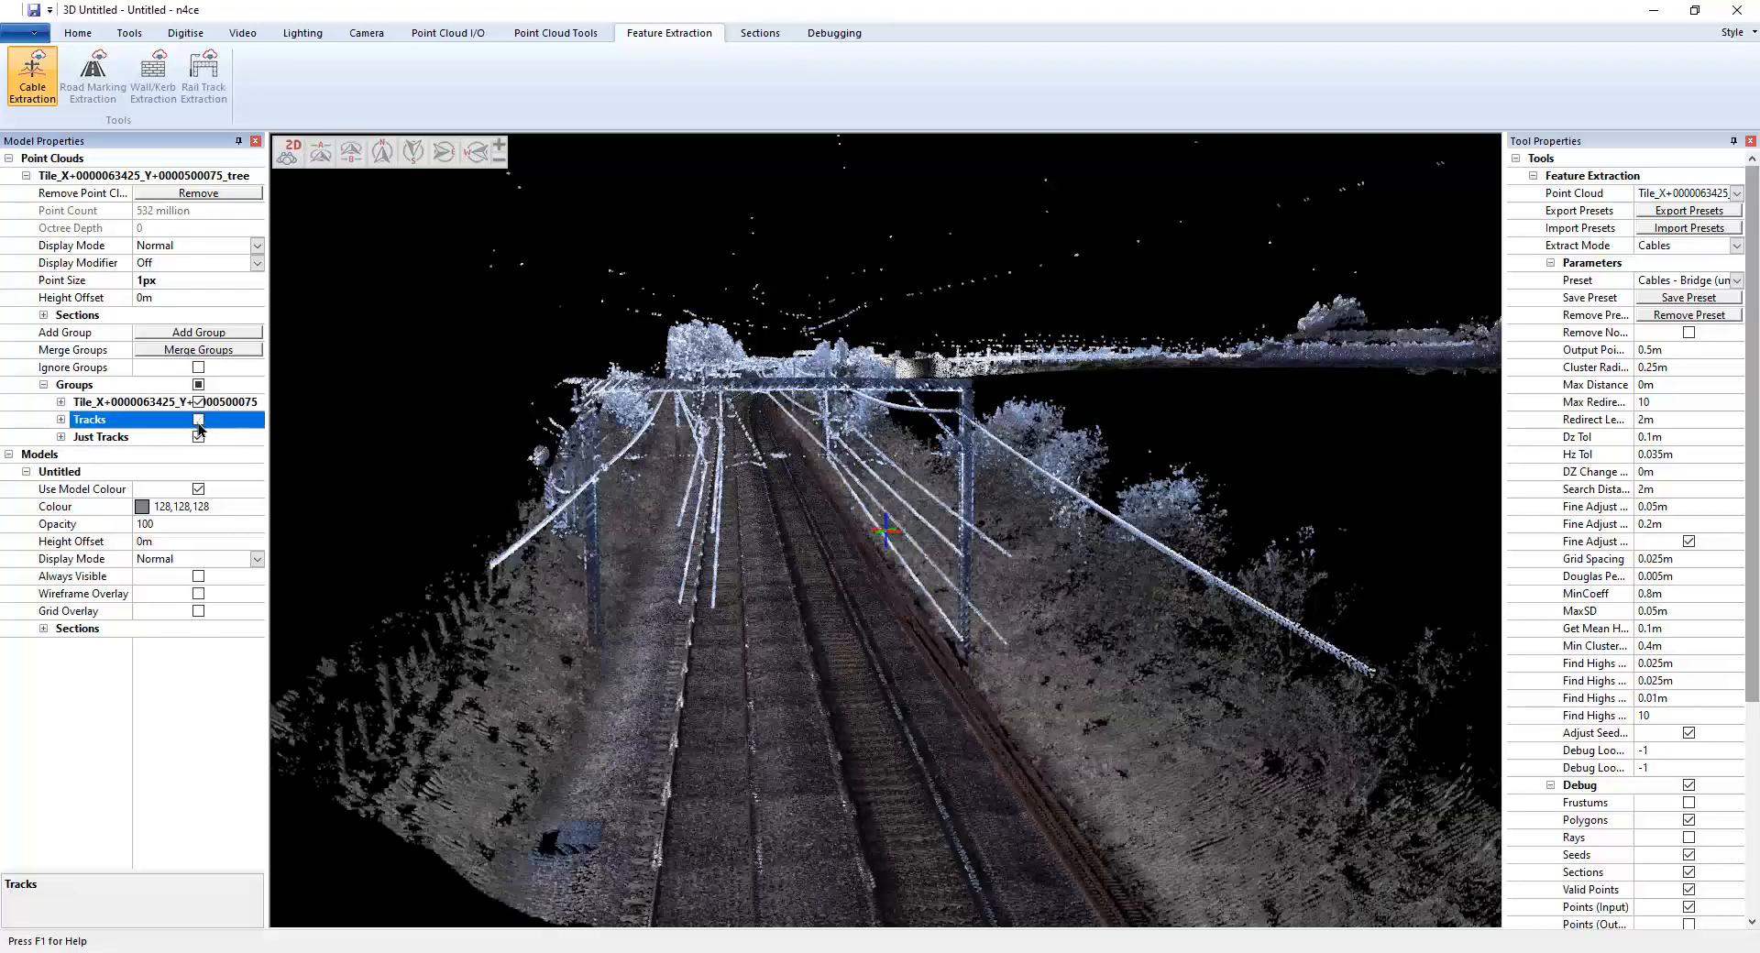
{"action": "left_click", "coordinate": [198, 437]}
{"action": "left_click", "coordinate": [198, 437]}
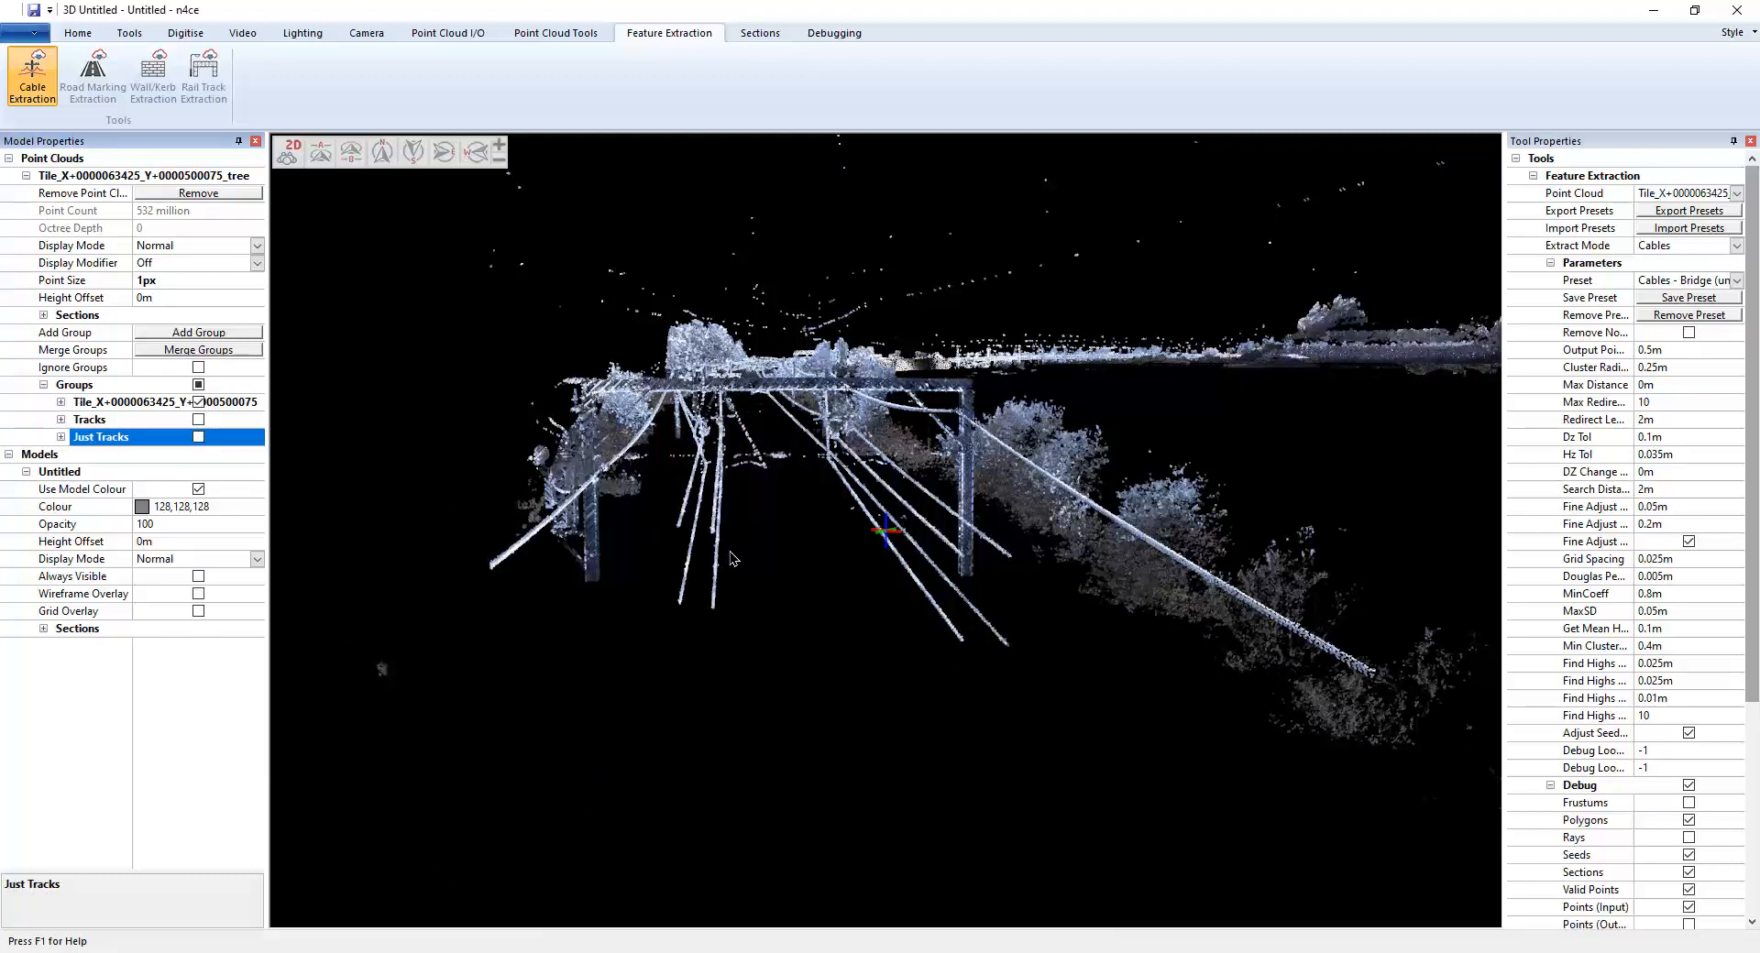
{"action": "left_click_drag", "start_coordinate": [729, 559], "coordinate": [812, 458]}
{"action": "scroll", "coordinate": [812, 459], "scroll_direction": "up", "scroll_amount": 2}
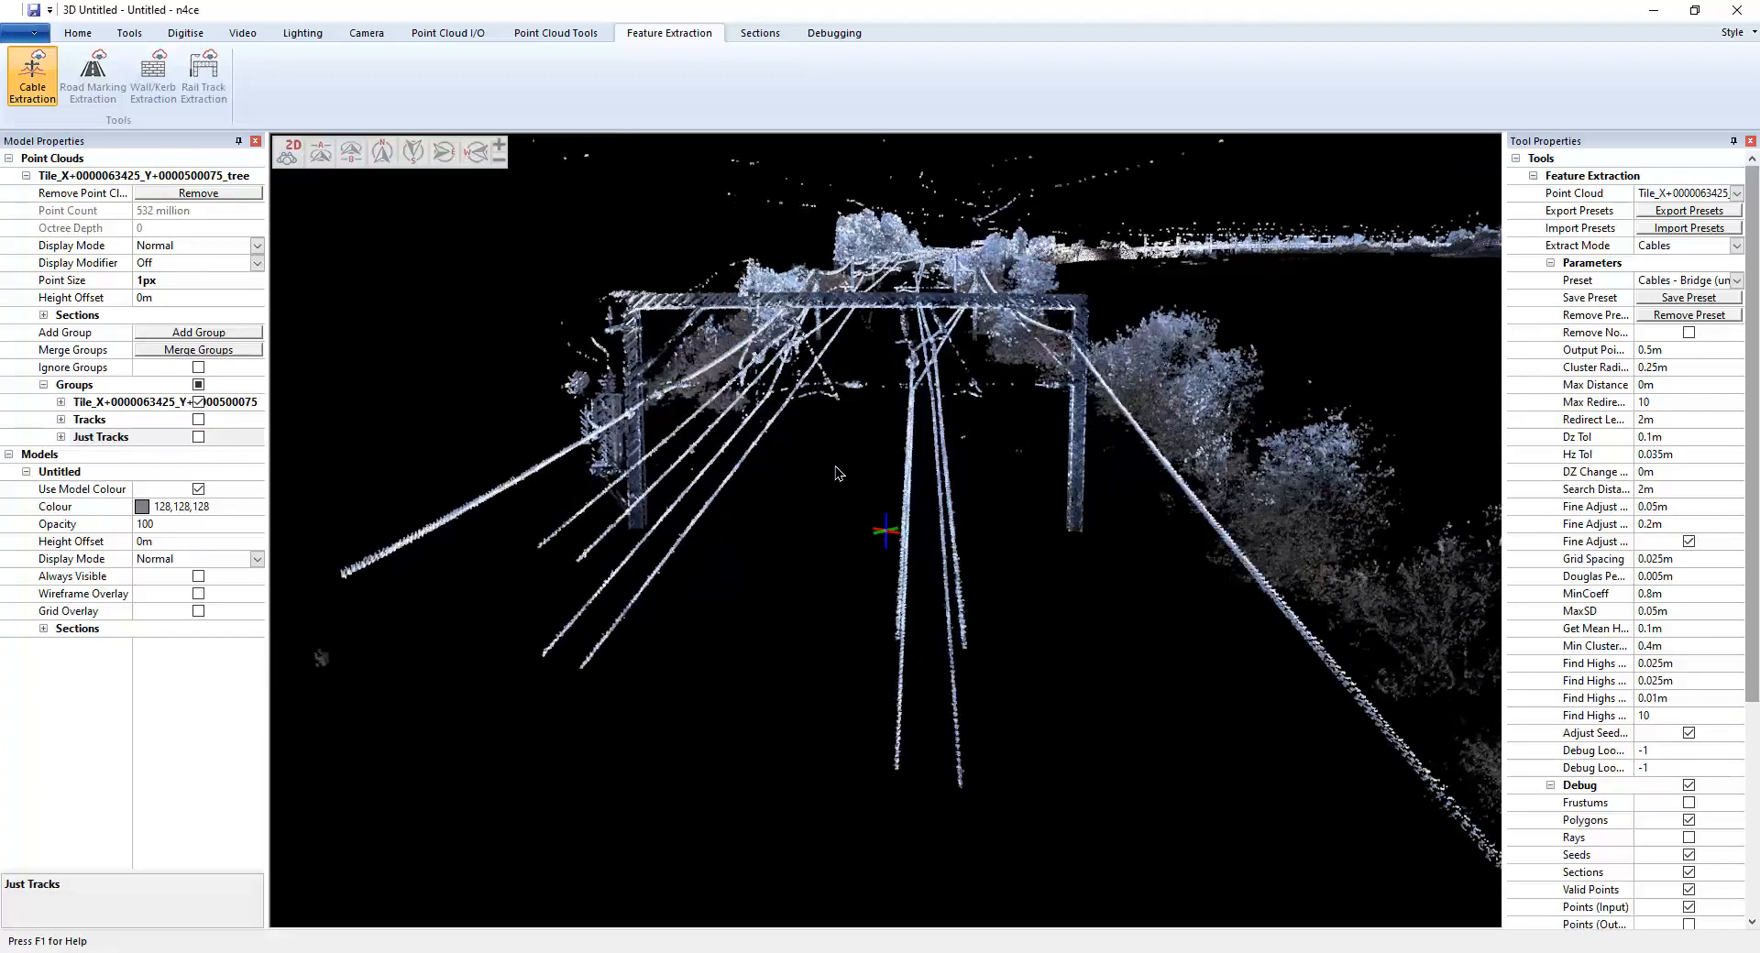
{"action": "scroll", "coordinate": [841, 478], "scroll_direction": "up", "scroll_amount": 2}
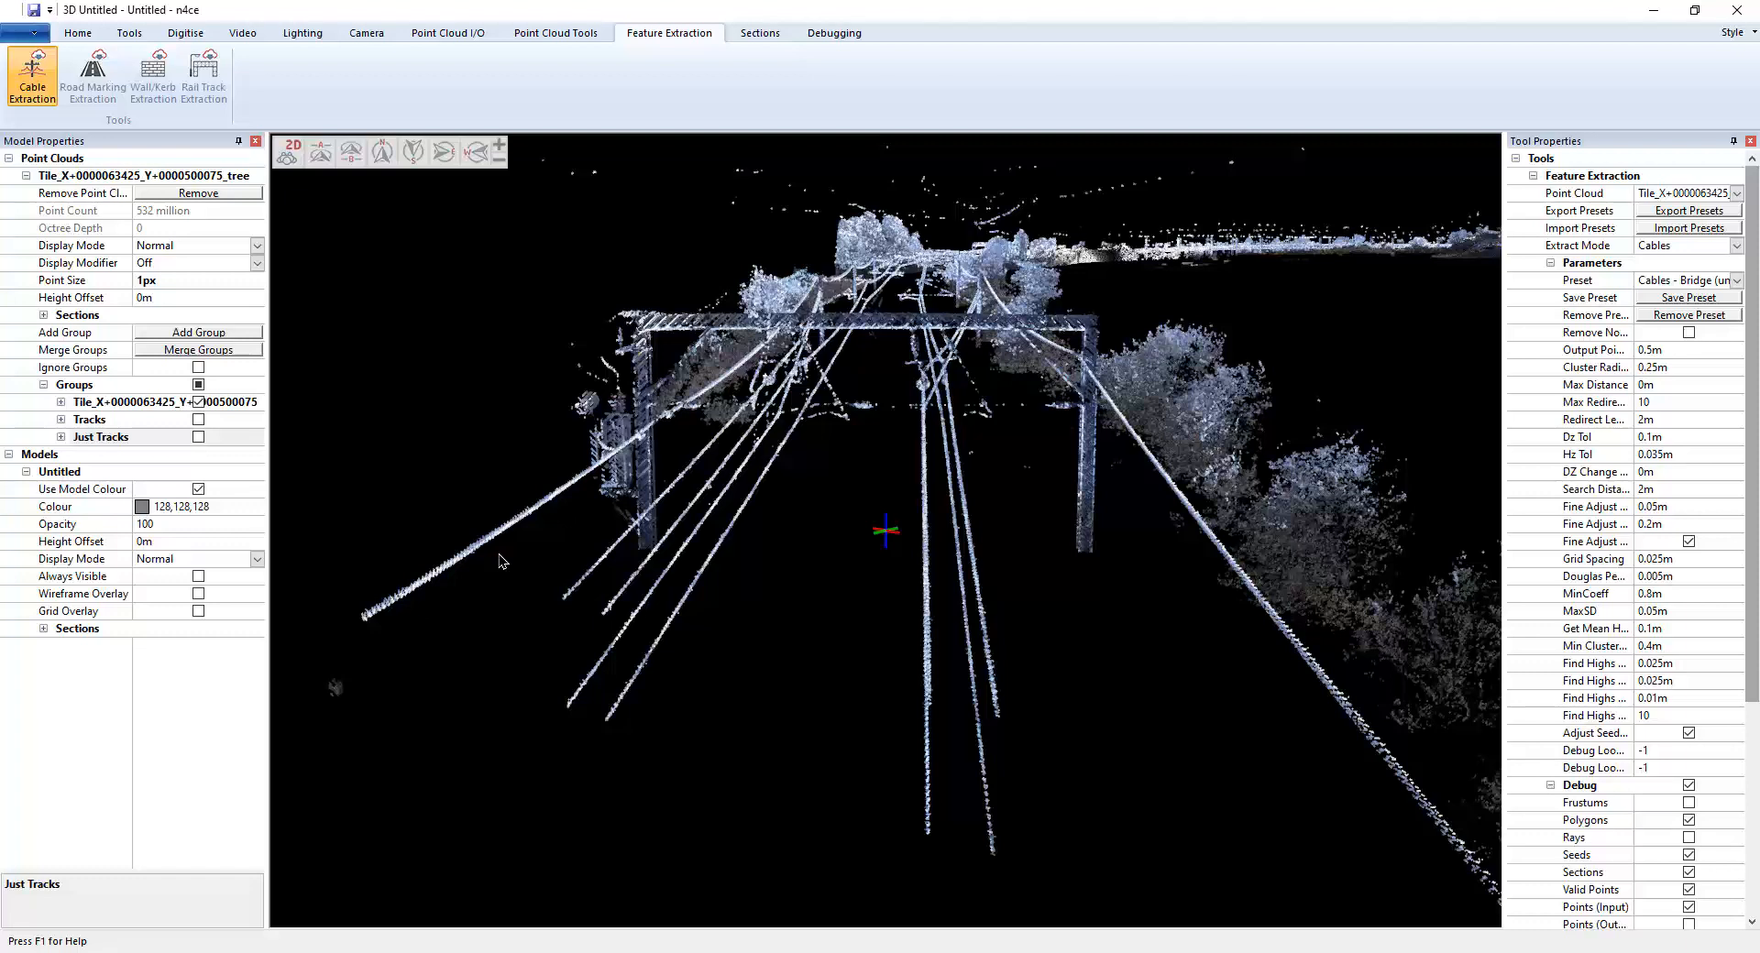
{"action": "scroll", "coordinate": [458, 413], "scroll_direction": "up", "scroll_amount": 5}
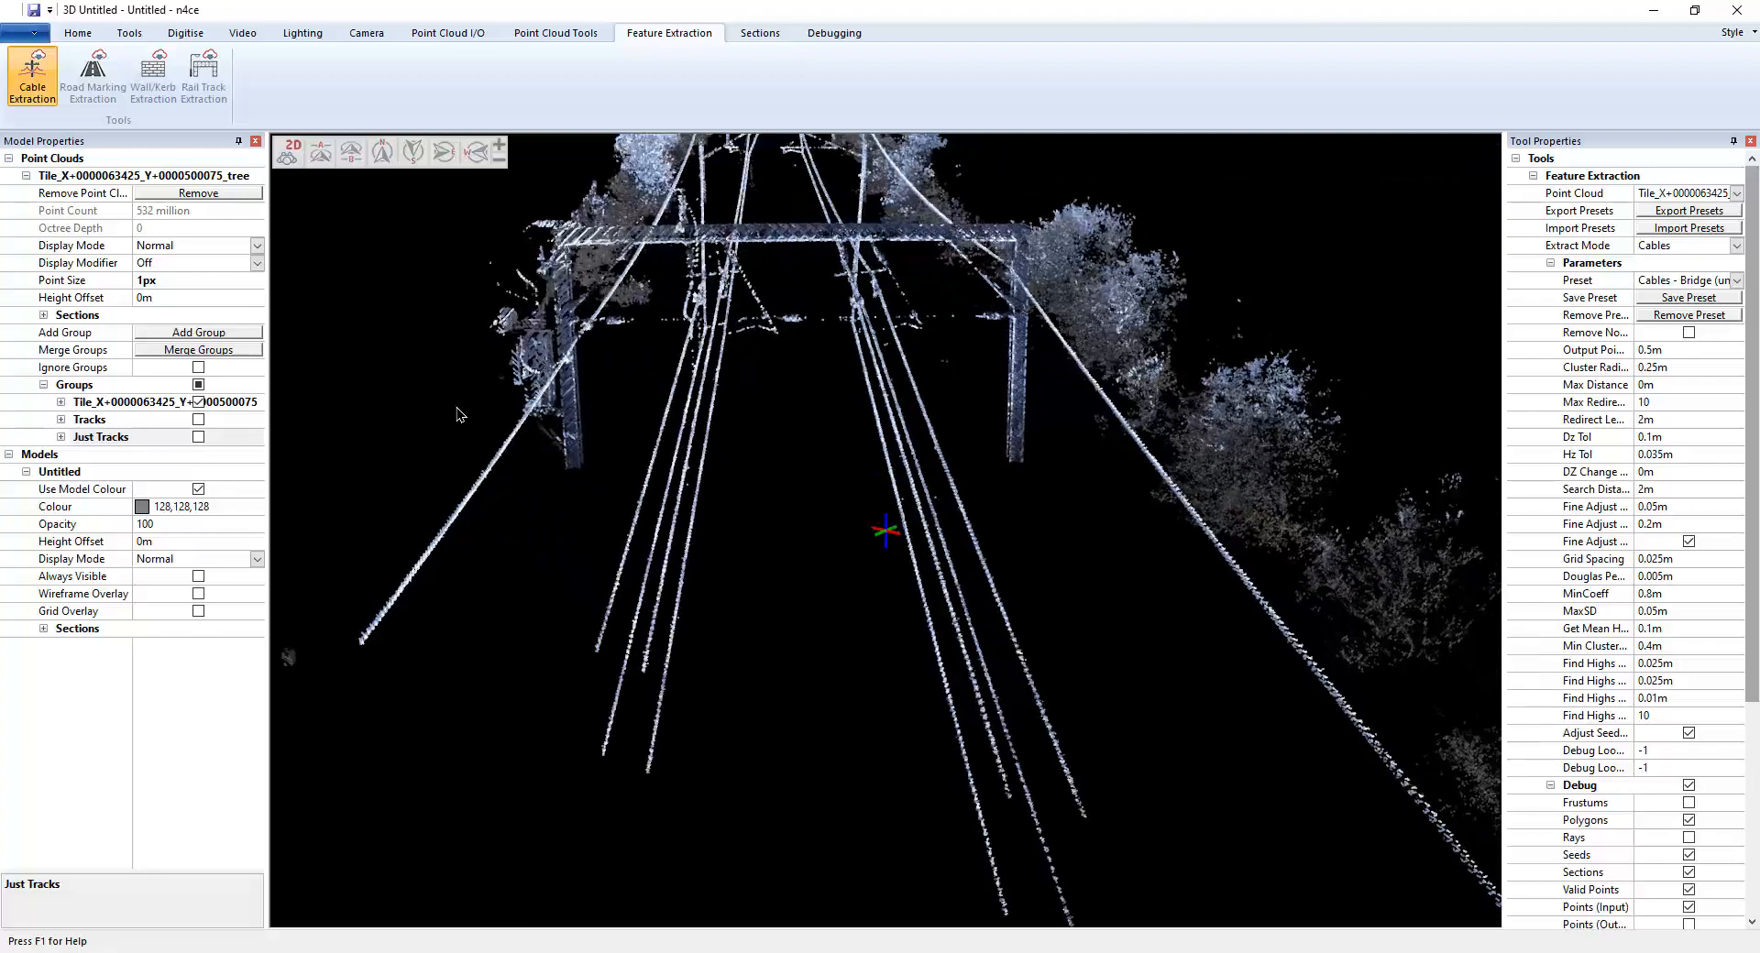
{"action": "scroll", "coordinate": [688, 486], "scroll_direction": "up", "scroll_amount": 4}
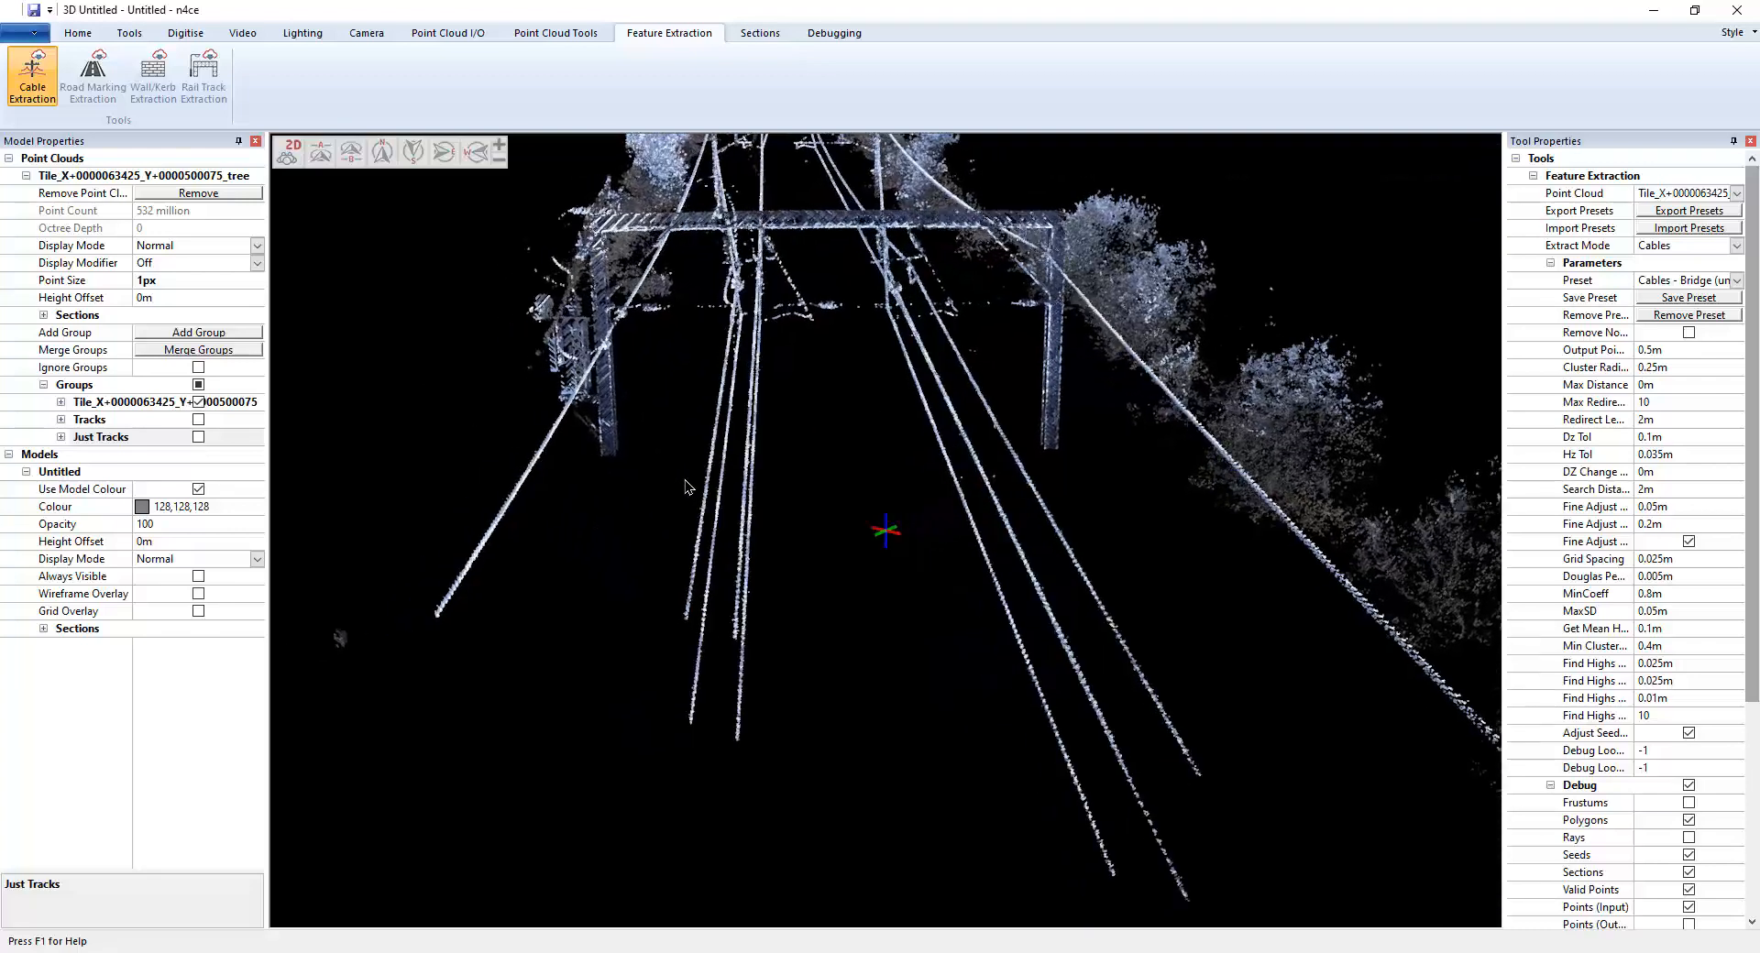
{"action": "middle_click_drag", "start_coordinate": [686, 481], "coordinate": [554, 572]}
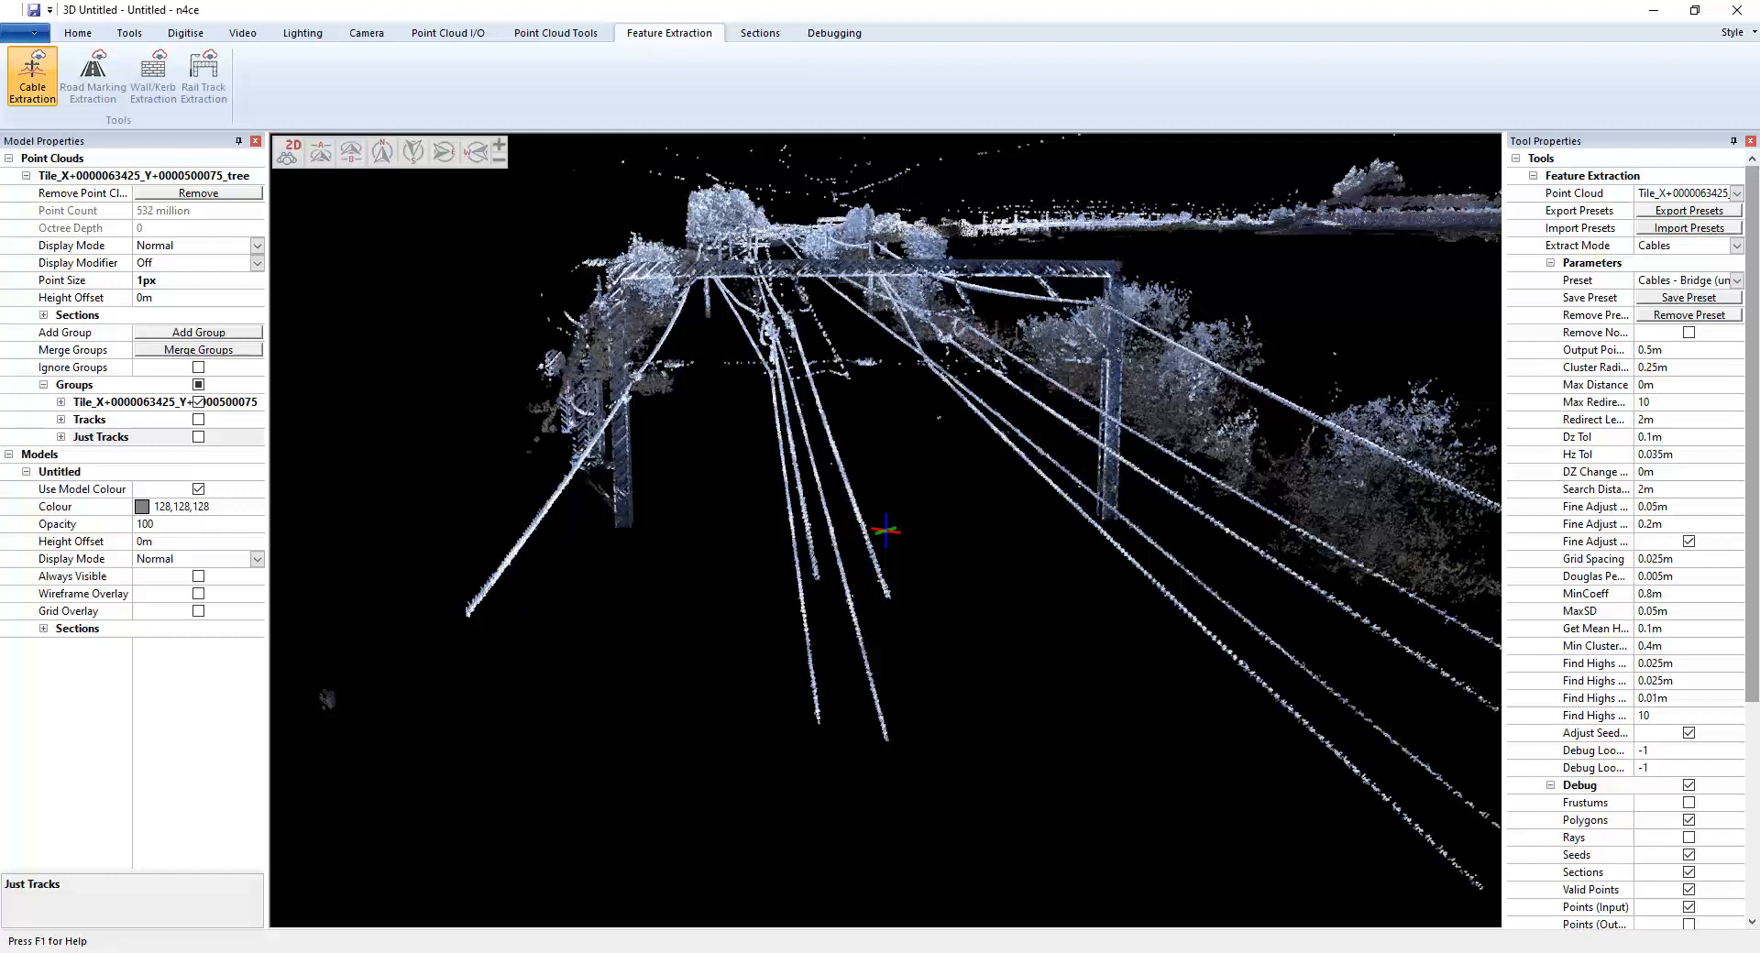
Name the cable extraction parameter preset OLE
{"action": "left_click", "coordinate": [1644, 279]}
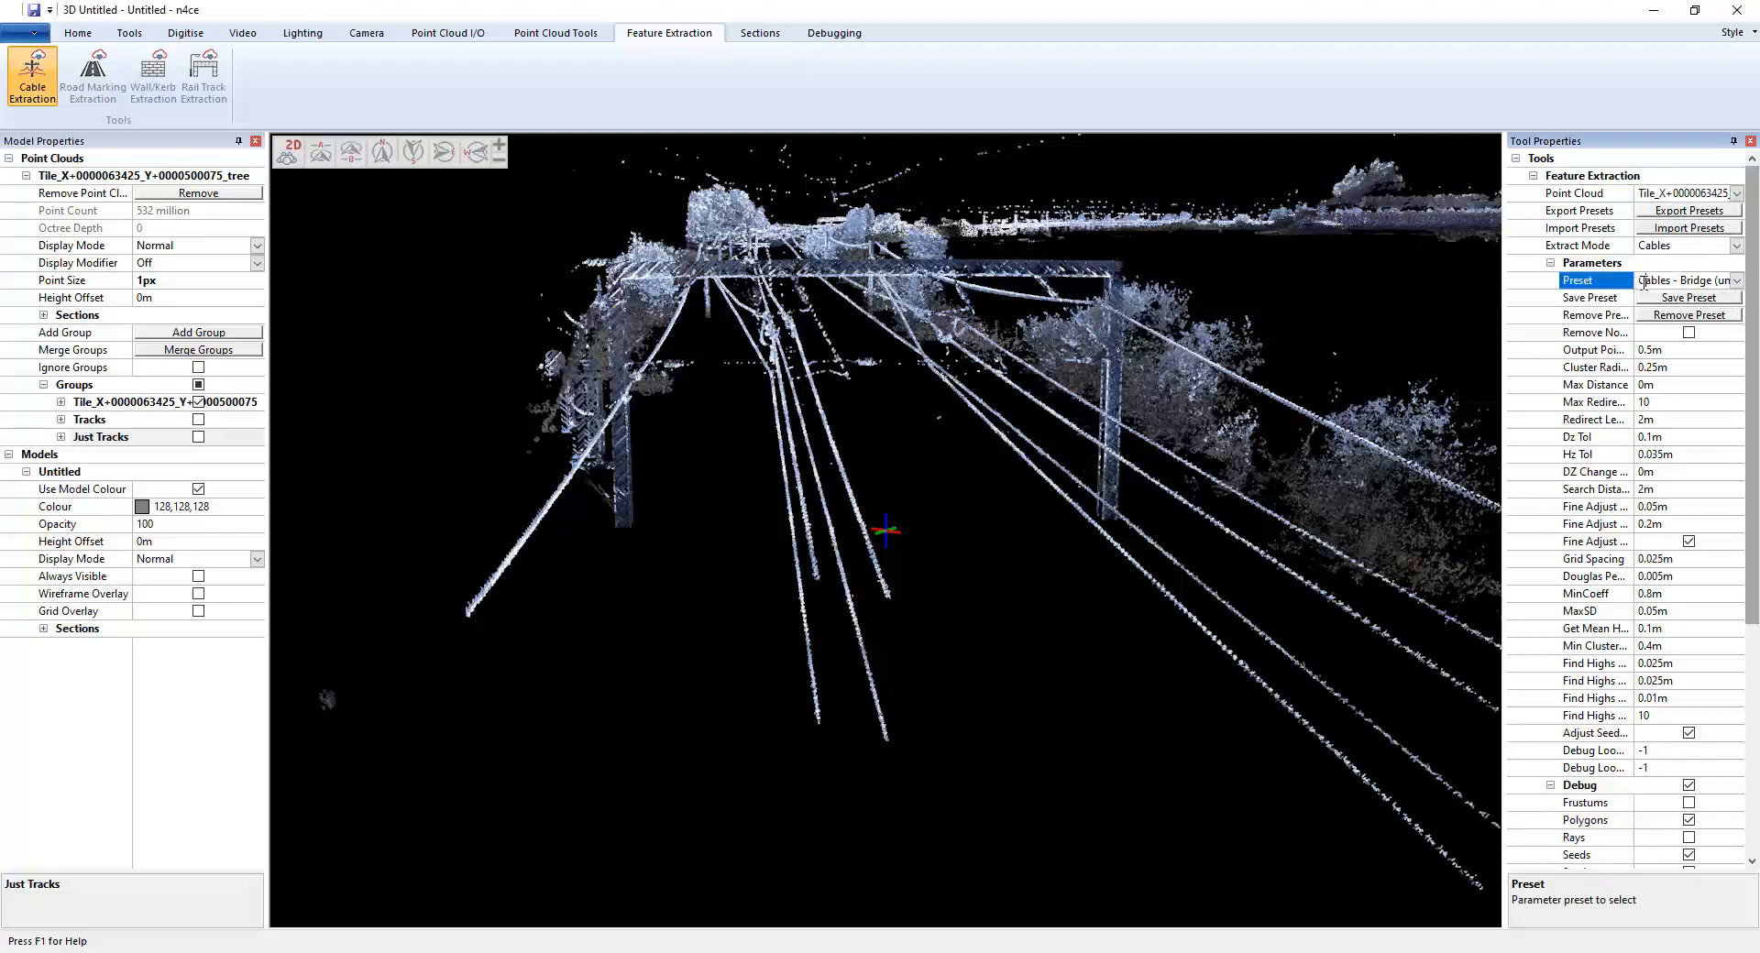
{"action": "left_click_drag", "start_coordinate": [1639, 279], "coordinate": [1756, 285]}
{"action": "type", "text": "OLE"}
Set the output point spacing to 1 m and the cluster radius to 0 m
{"action": "left_click", "coordinate": [1669, 353]}
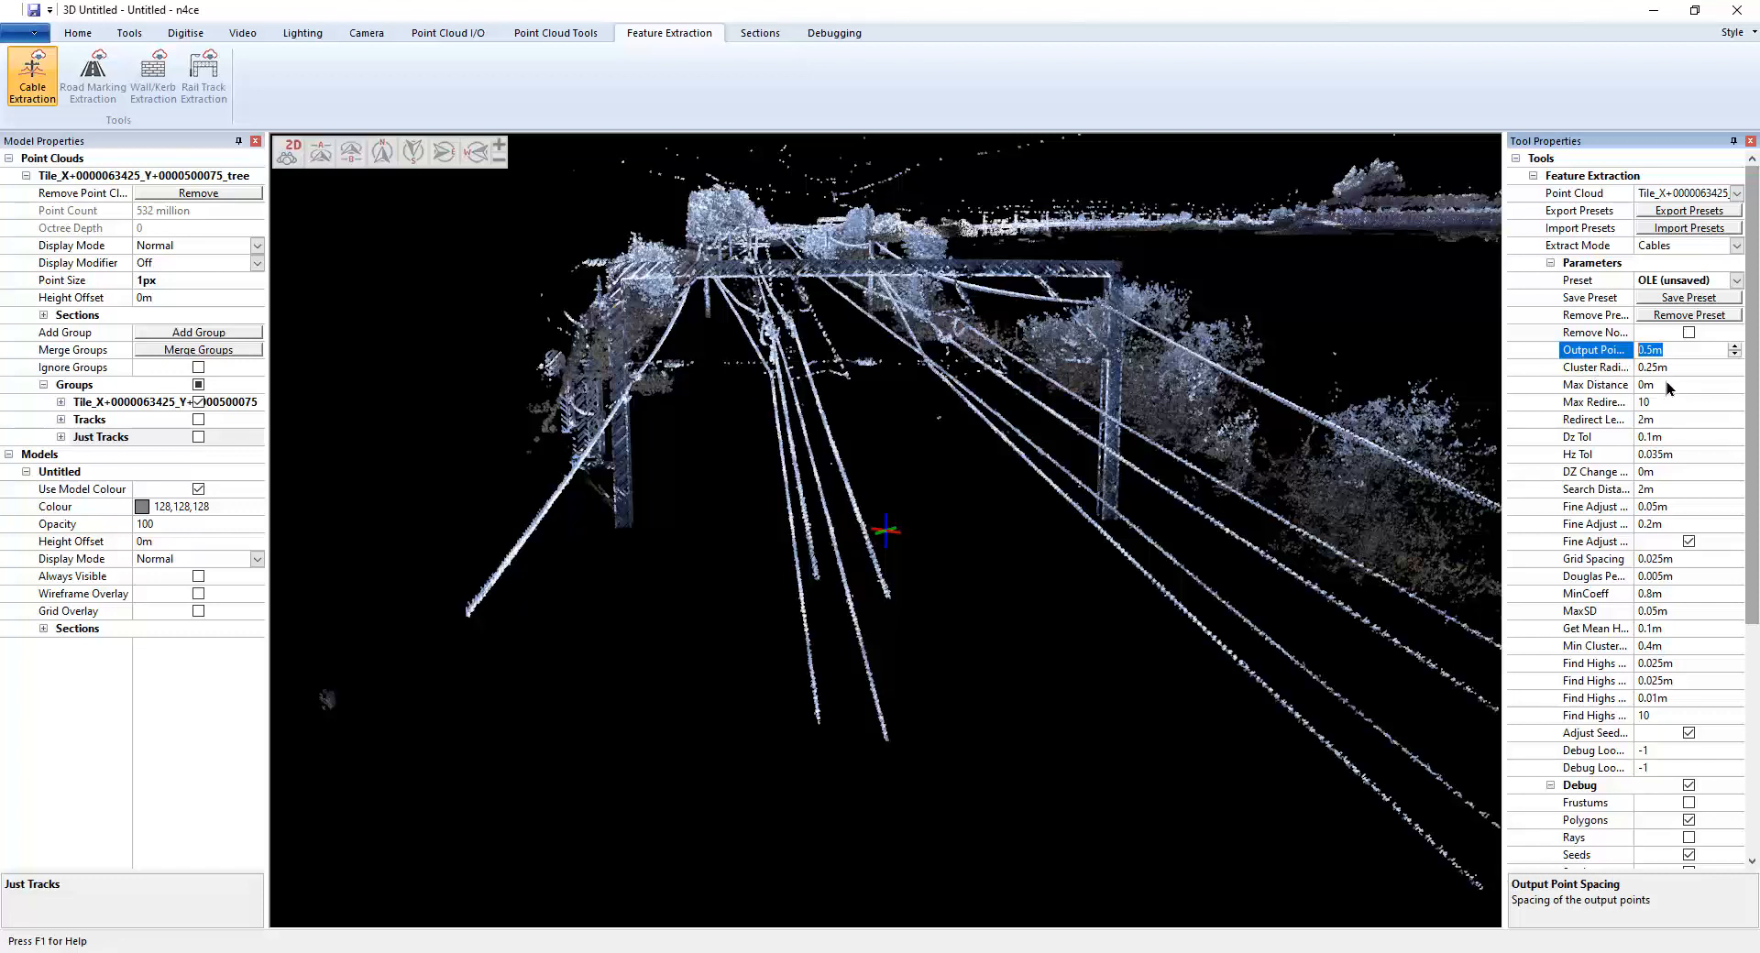
{"action": "type", "text": "1"}
{"action": "left_click", "coordinate": [1629, 367]}
{"action": "type", "text": "0"}
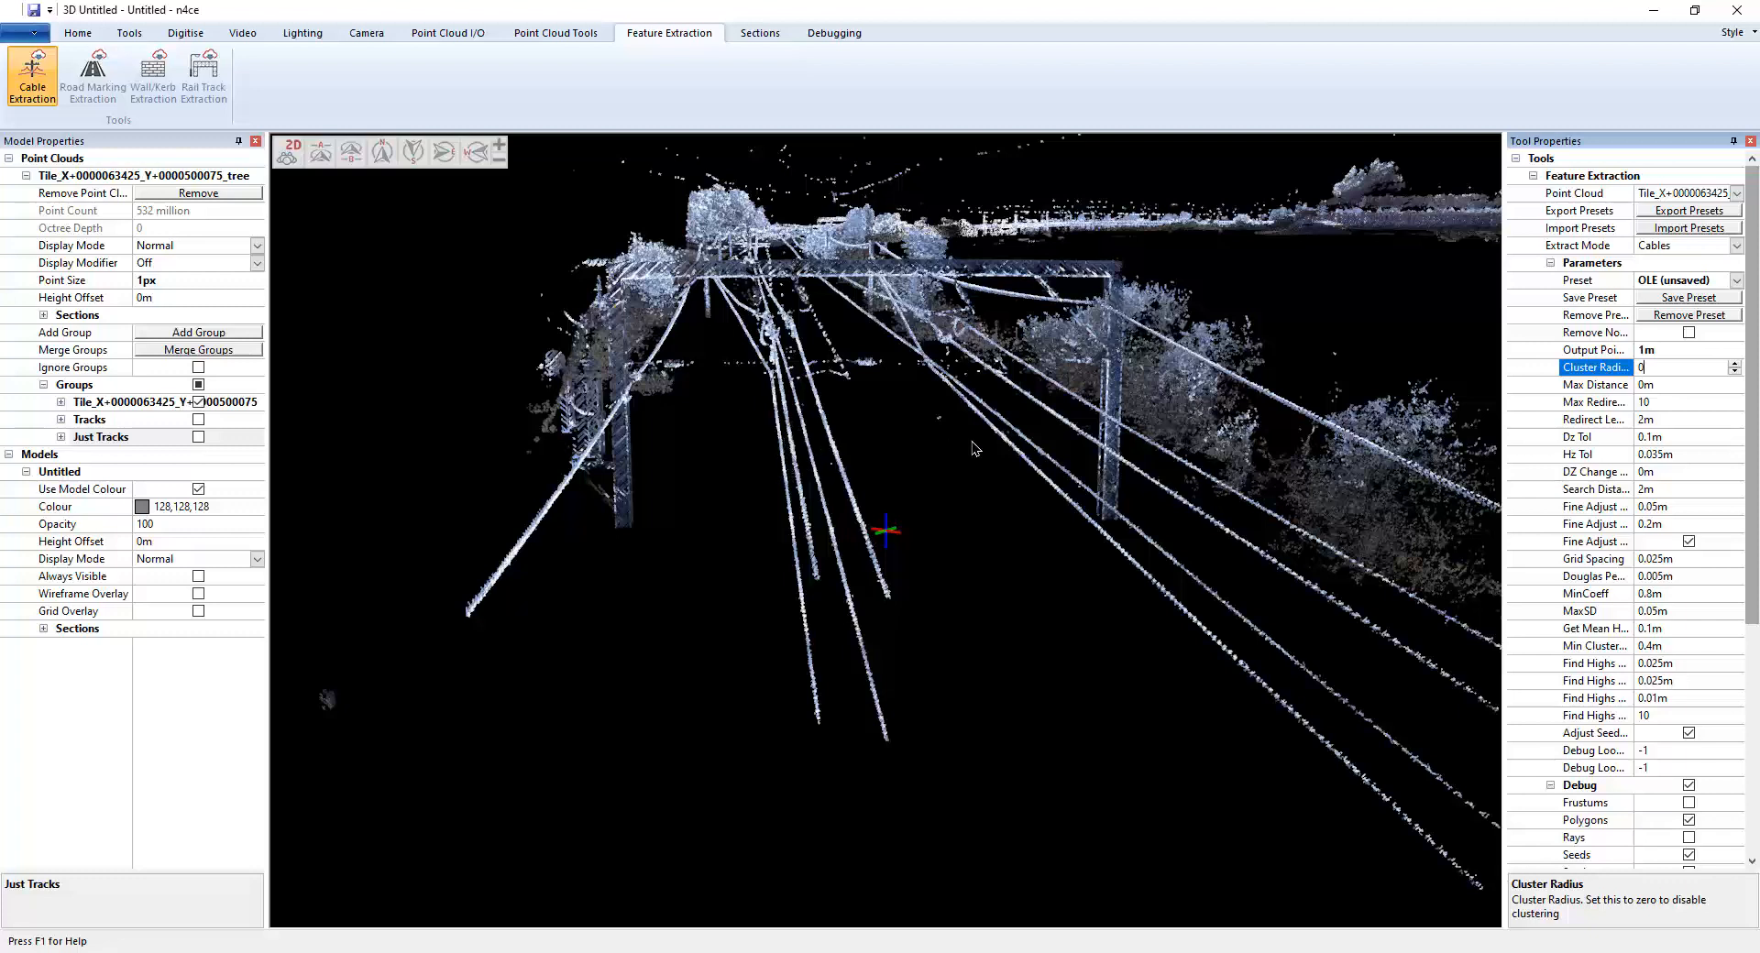
{"action": "left_click", "coordinate": [1665, 385]}
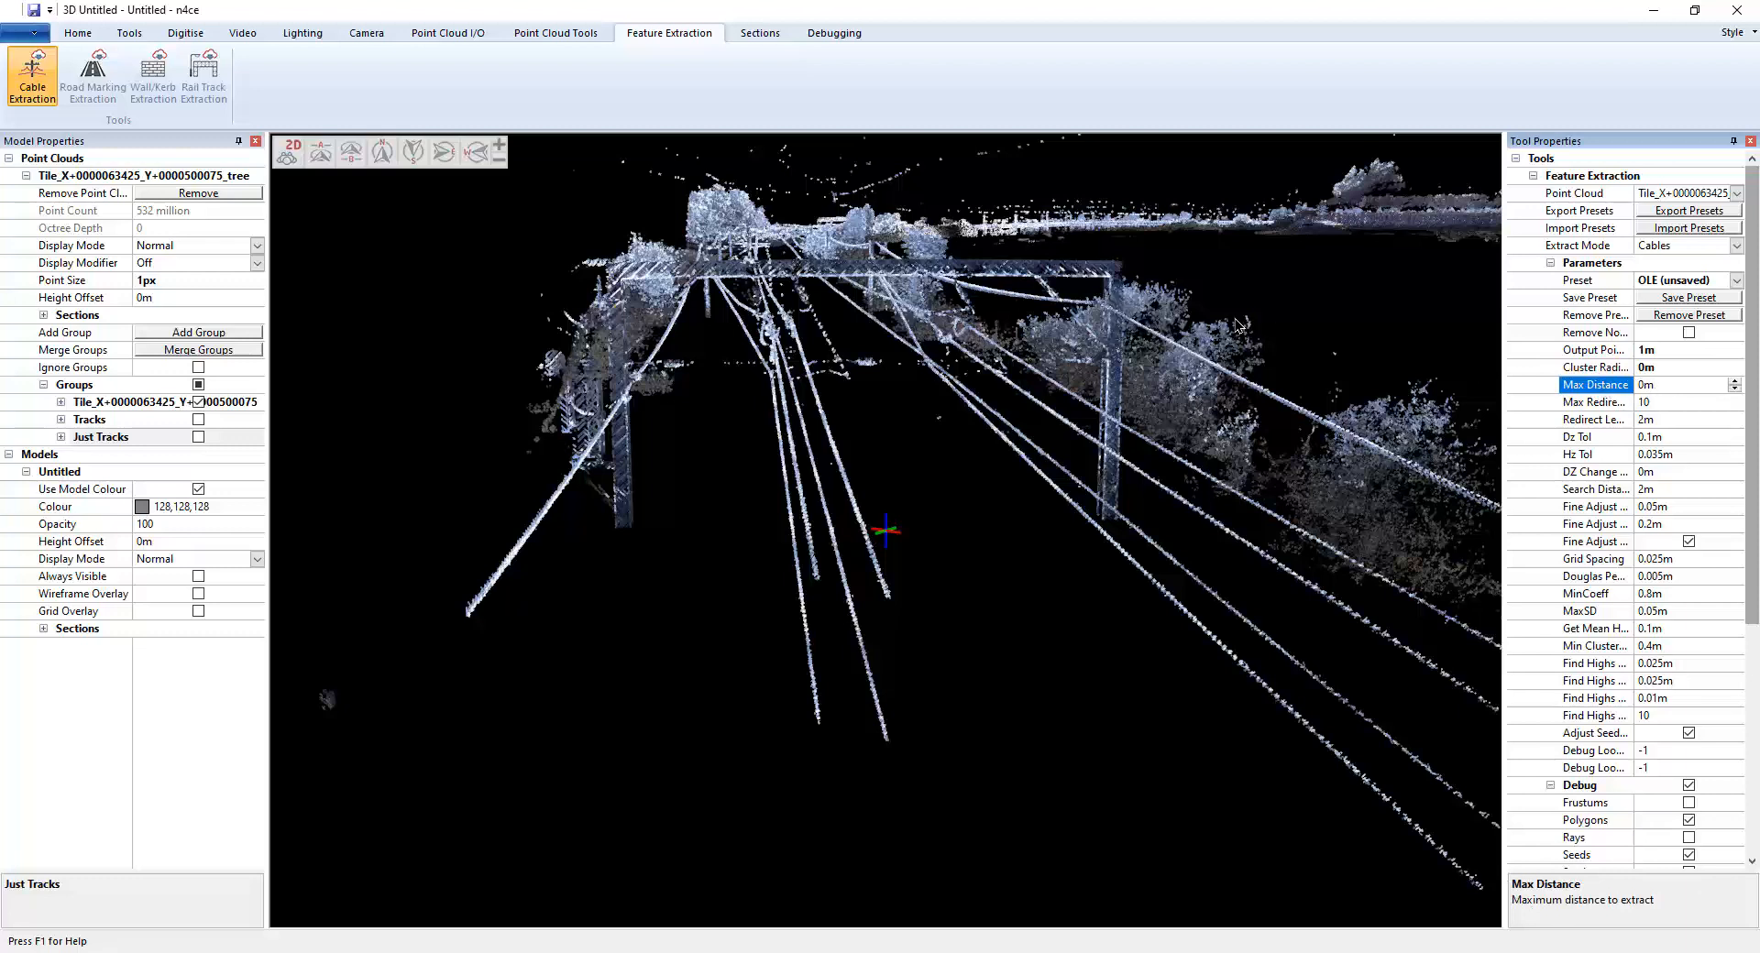
{"action": "scroll", "coordinate": [1160, 353], "scroll_direction": "down", "scroll_amount": 2}
{"action": "scroll", "coordinate": [1158, 354], "scroll_direction": "down", "scroll_amount": 5}
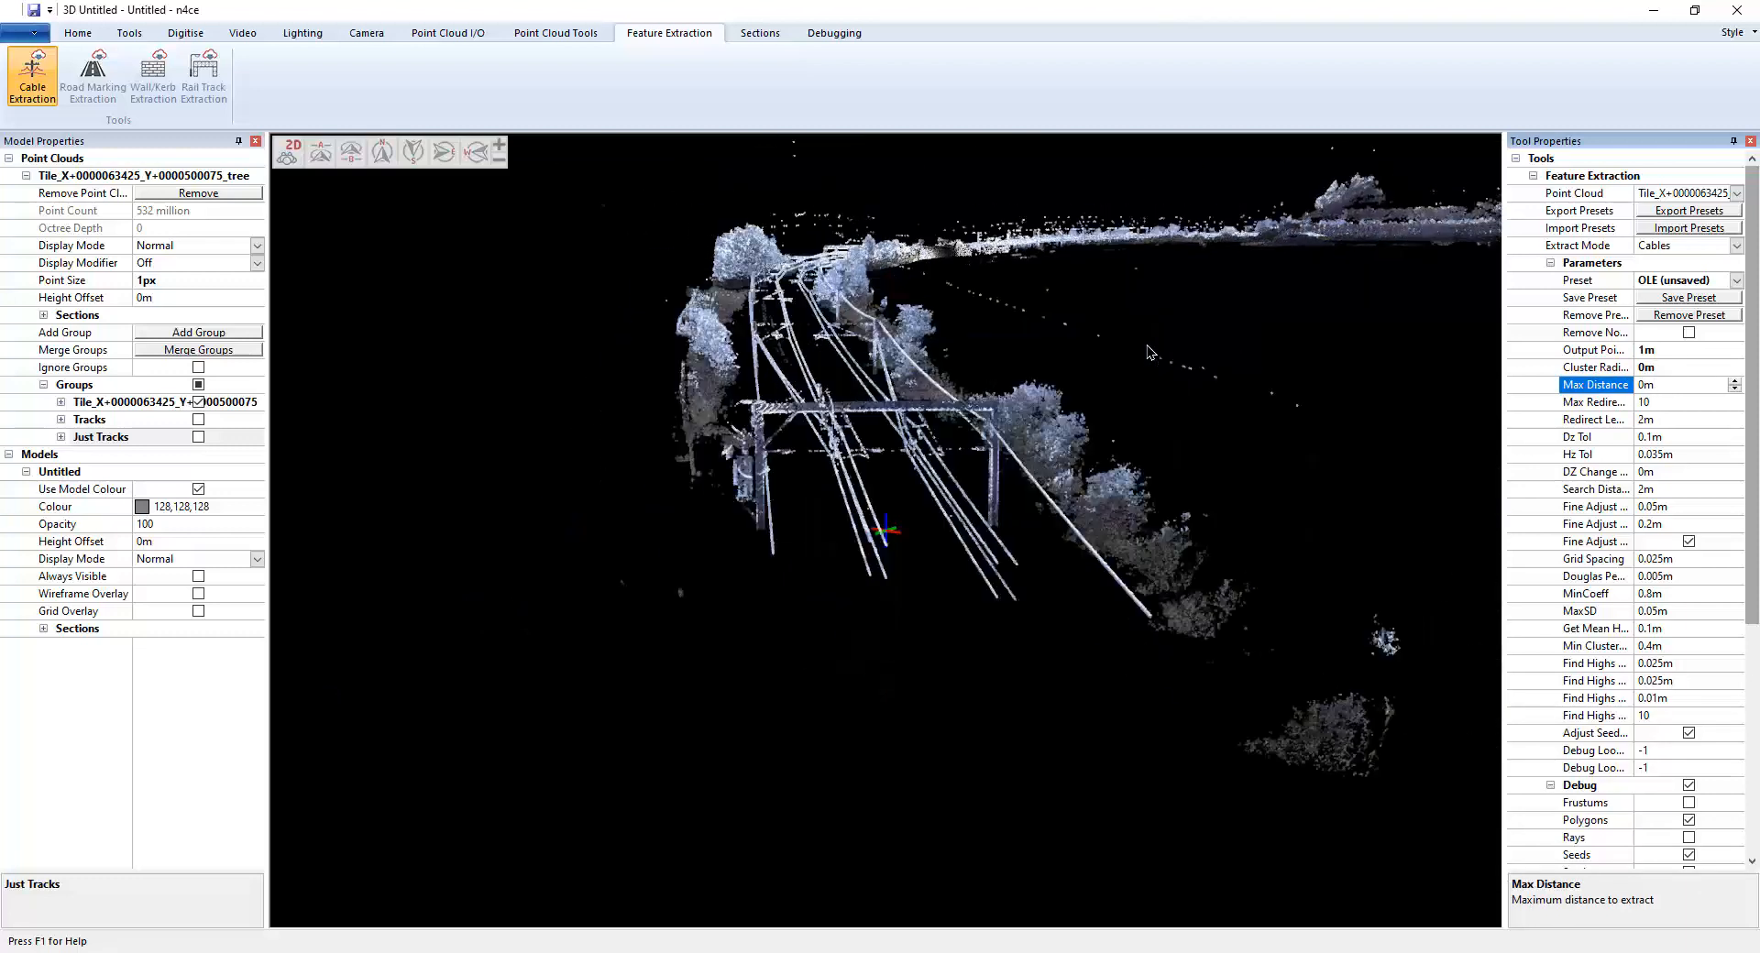
{"action": "middle_click_drag", "start_coordinate": [1110, 400], "coordinate": [1010, 424]}
{"action": "scroll", "coordinate": [931, 455], "scroll_direction": "up", "scroll_amount": 6}
{"action": "scroll", "coordinate": [869, 471], "scroll_direction": "up", "scroll_amount": 3}
{"action": "middle_click_drag", "start_coordinate": [870, 471], "coordinate": [908, 335]}
{"action": "scroll", "coordinate": [917, 339], "scroll_direction": "up", "scroll_amount": 2}
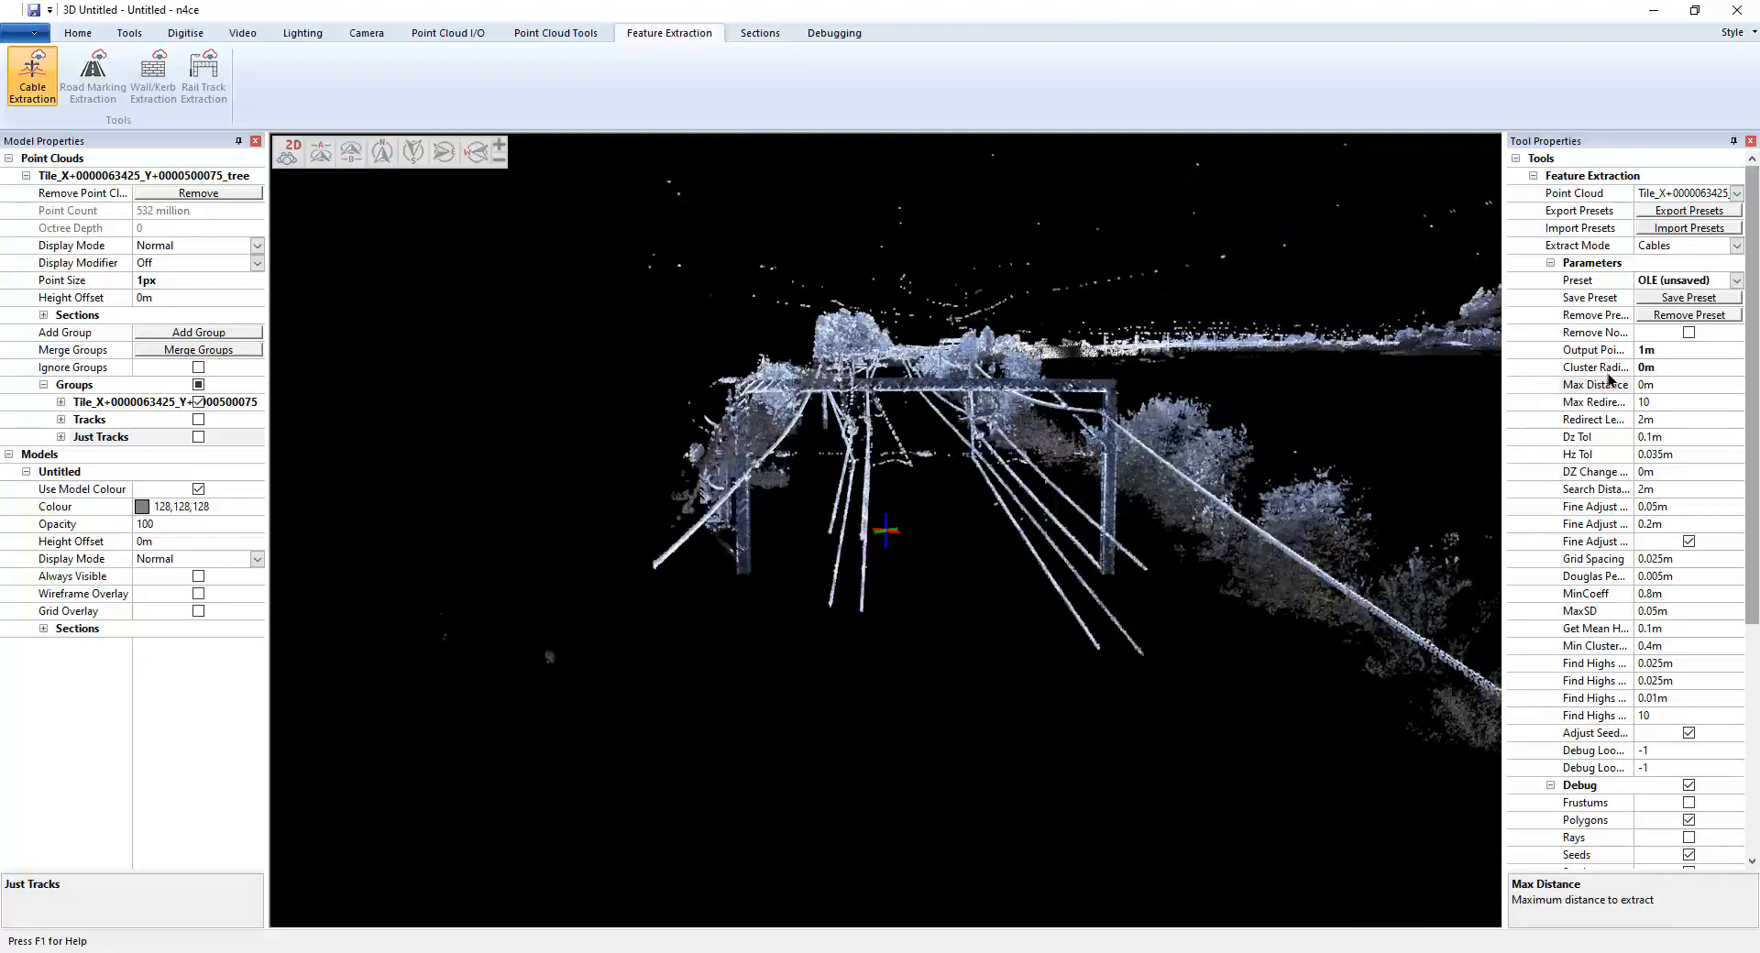
Set the maximum number of redirects for the cable extraction to 5
{"action": "left_click", "coordinate": [1662, 385]}
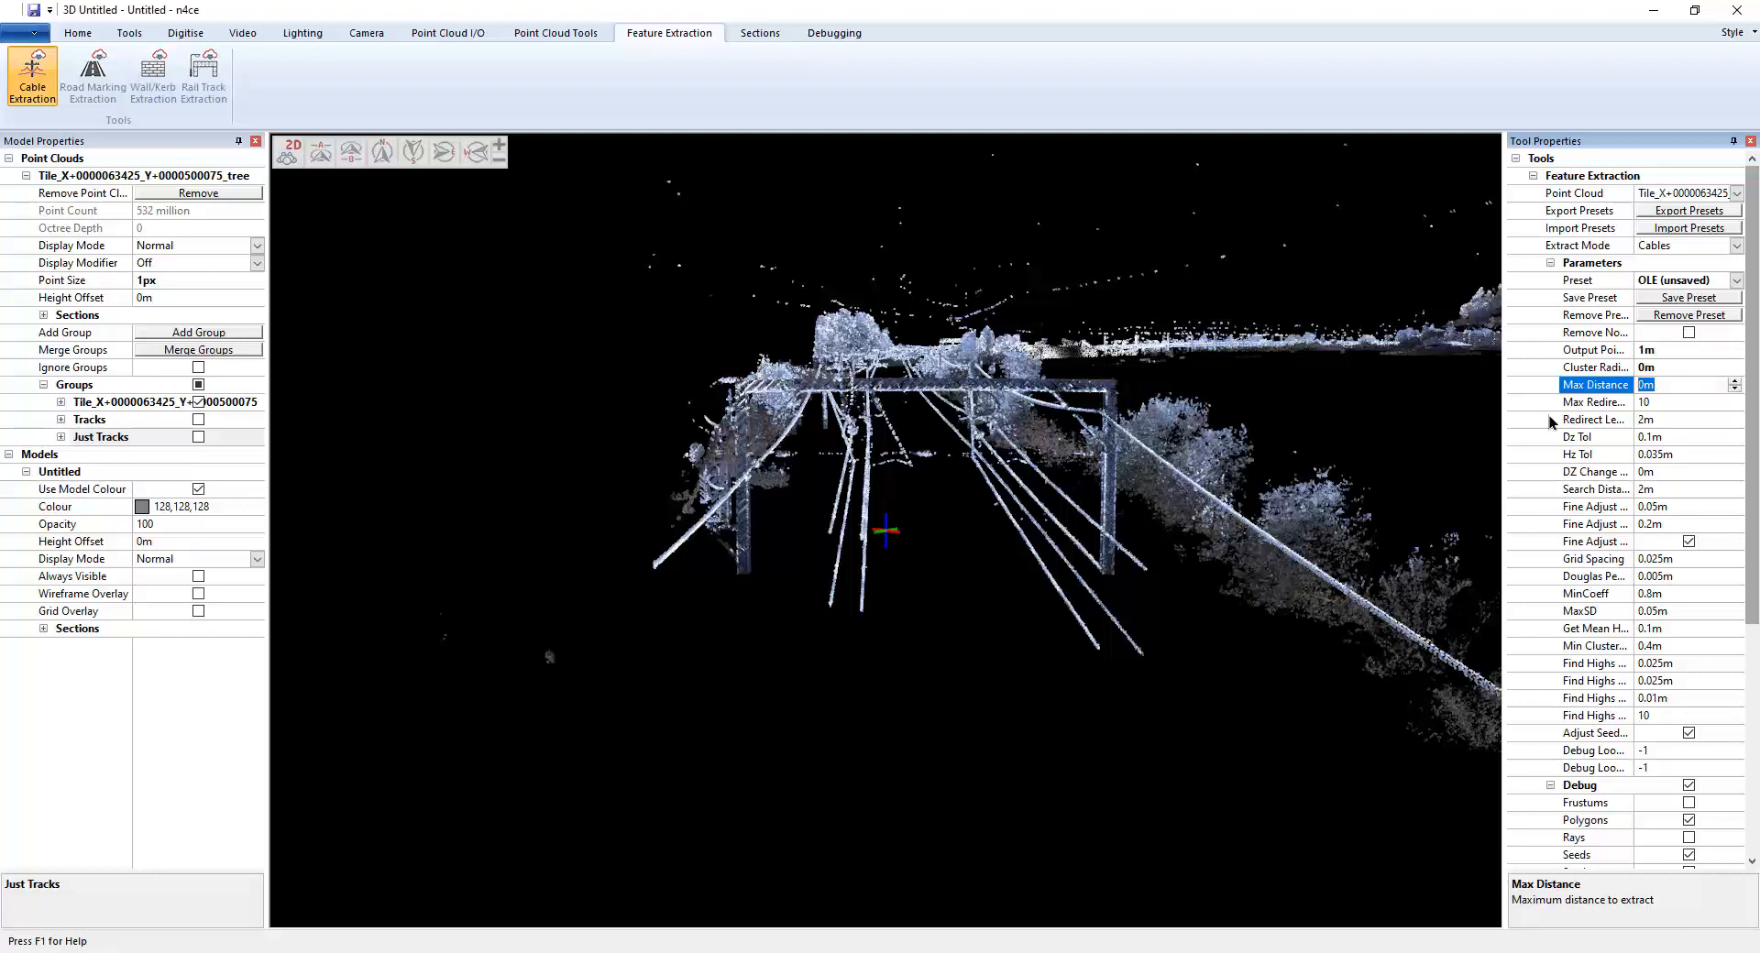
{"action": "left_click", "coordinate": [1654, 402]}
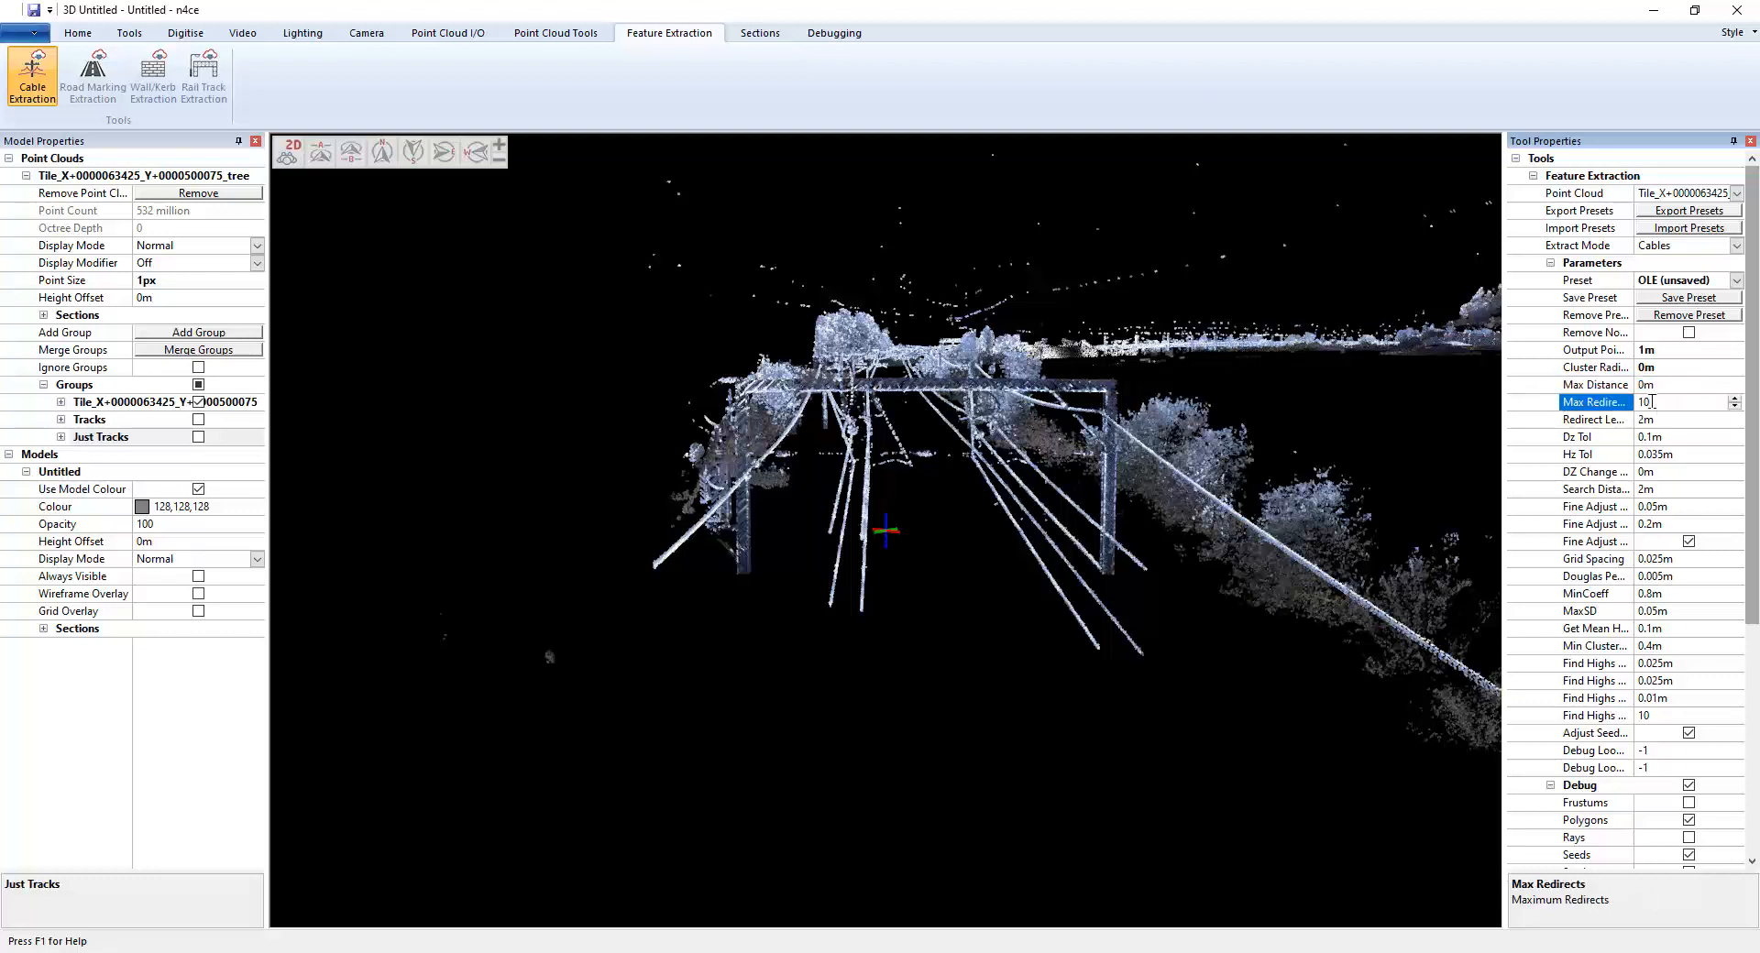
{"action": "double_click", "coordinate": [1643, 403]}
{"action": "type", "text": "5"}
{"action": "left_click", "coordinate": [1675, 420]}
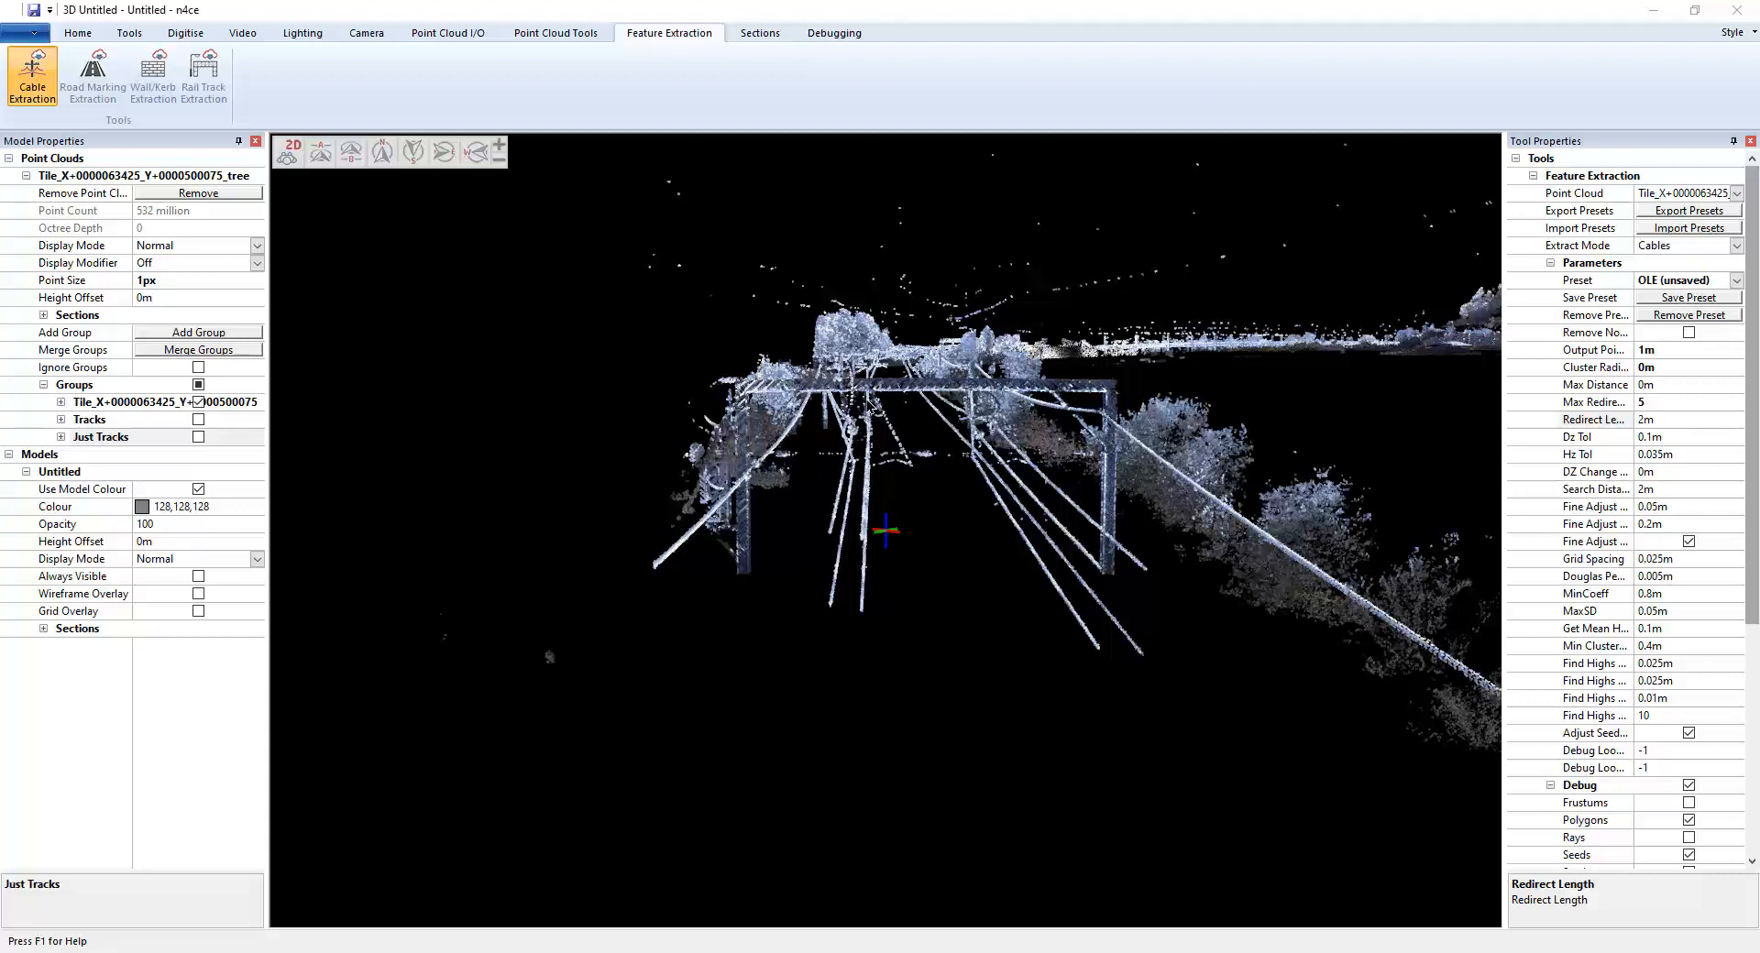
{"action": "left_click", "coordinate": [1641, 419]}
{"action": "left_click", "coordinate": [1652, 404]}
{"action": "left_click_drag", "start_coordinate": [1696, 418], "coordinate": [1647, 418]}
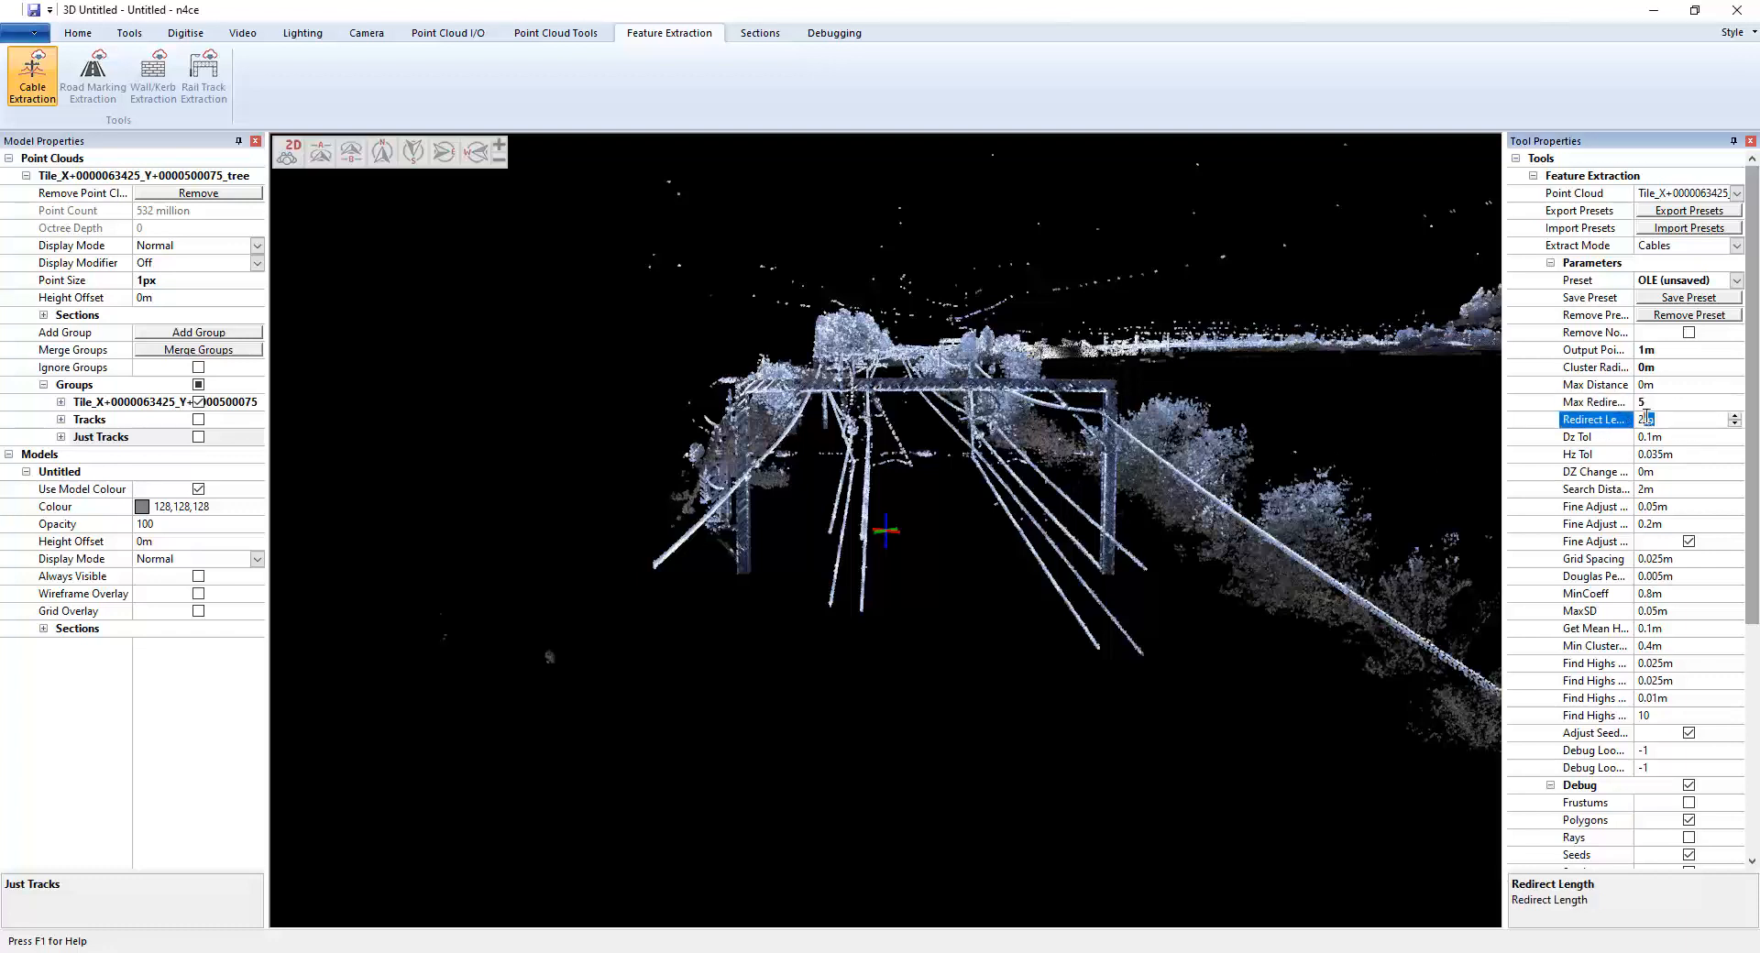
Set the Hz tolerance of the cable extraction to 0.05 m
{"action": "left_click", "coordinate": [1683, 436]}
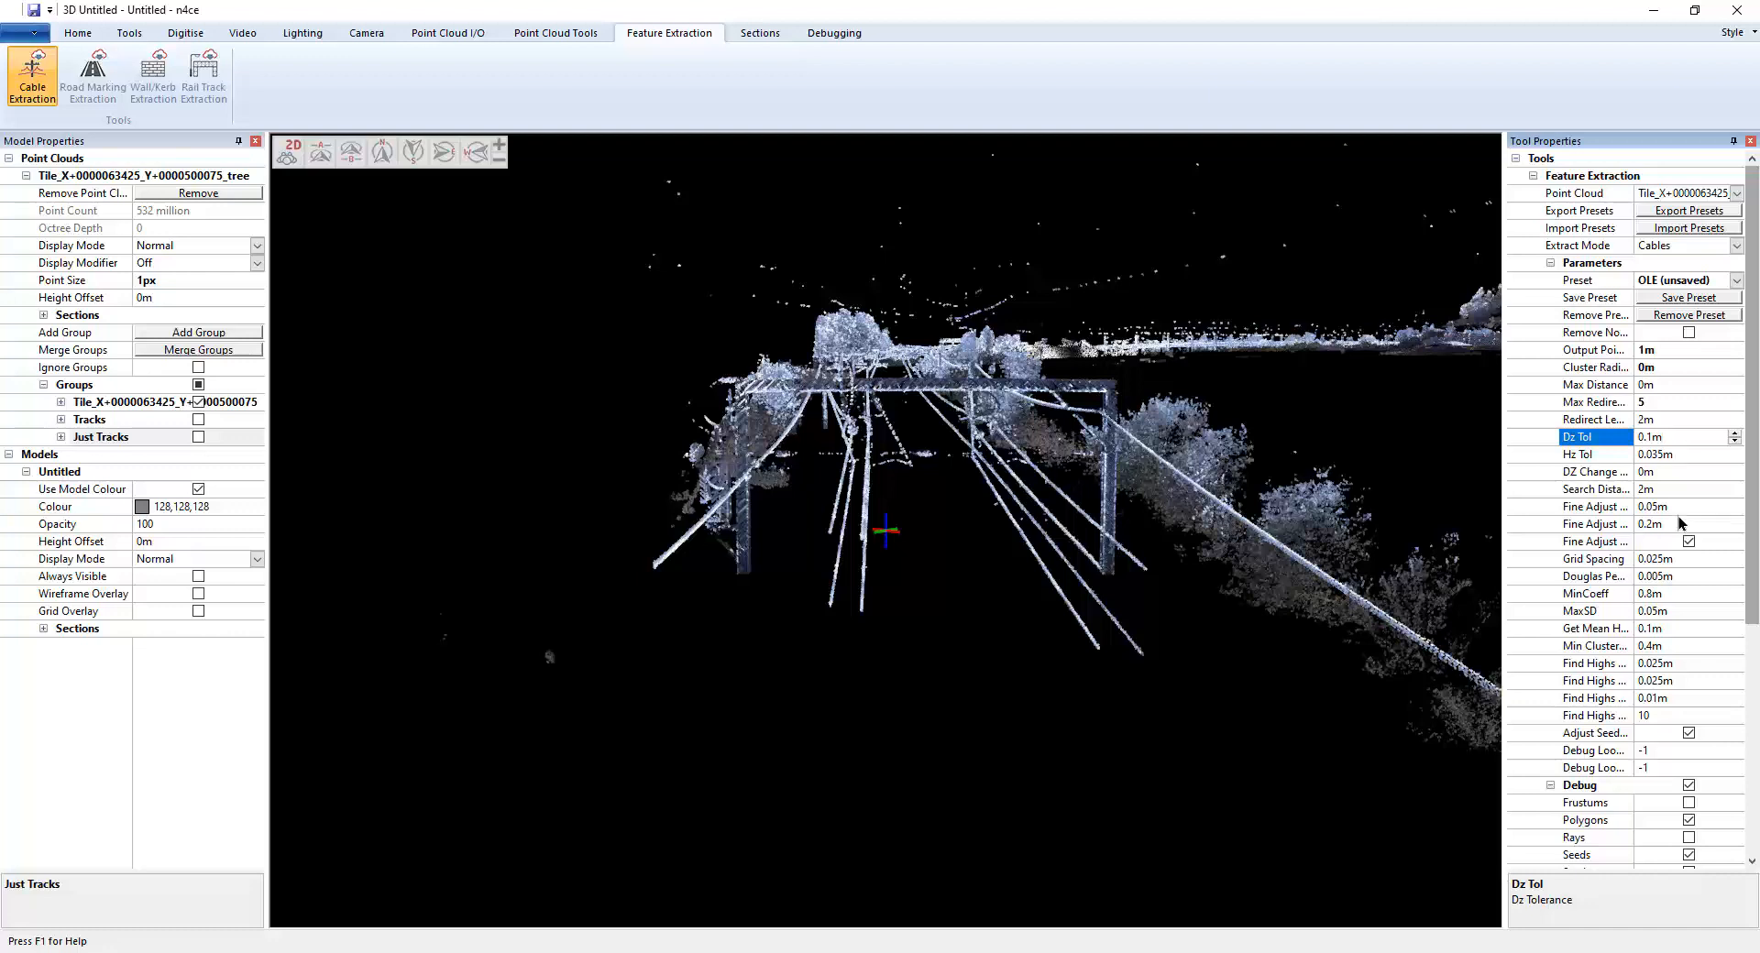
{"action": "left_click", "coordinate": [1657, 453]}
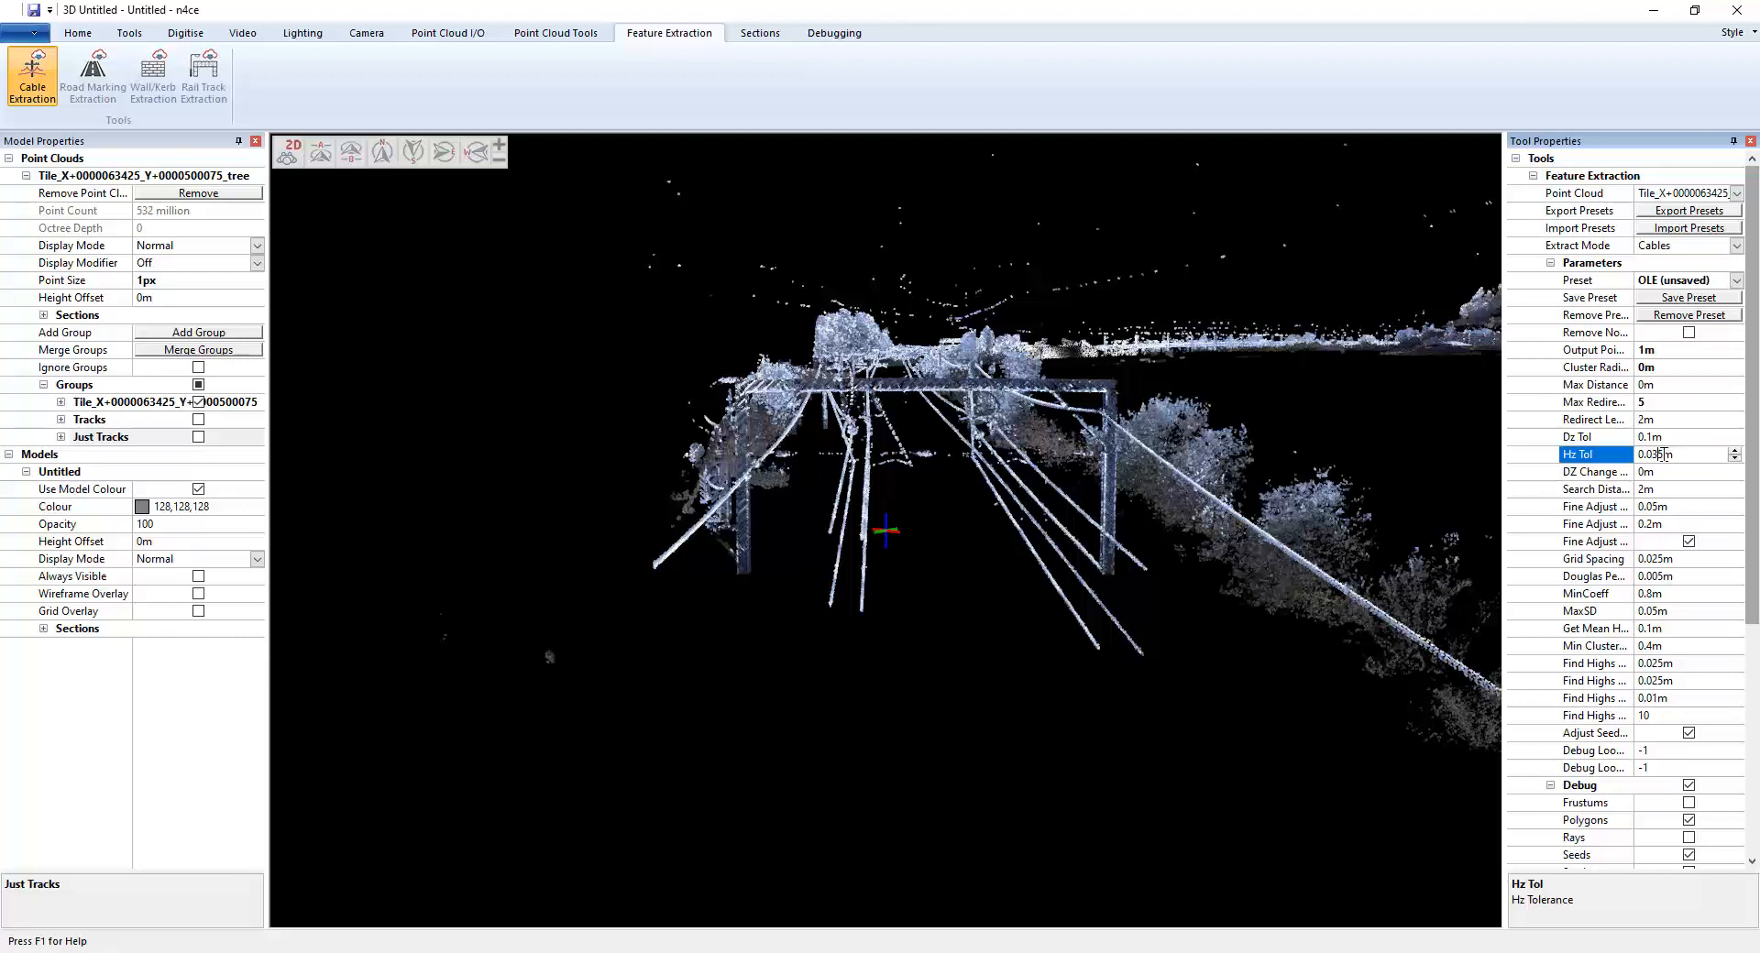
{"action": "left_click_drag", "start_coordinate": [1661, 454], "coordinate": [1653, 455]}
{"action": "type", "text": "5"}
{"action": "left_click", "coordinate": [1683, 490]}
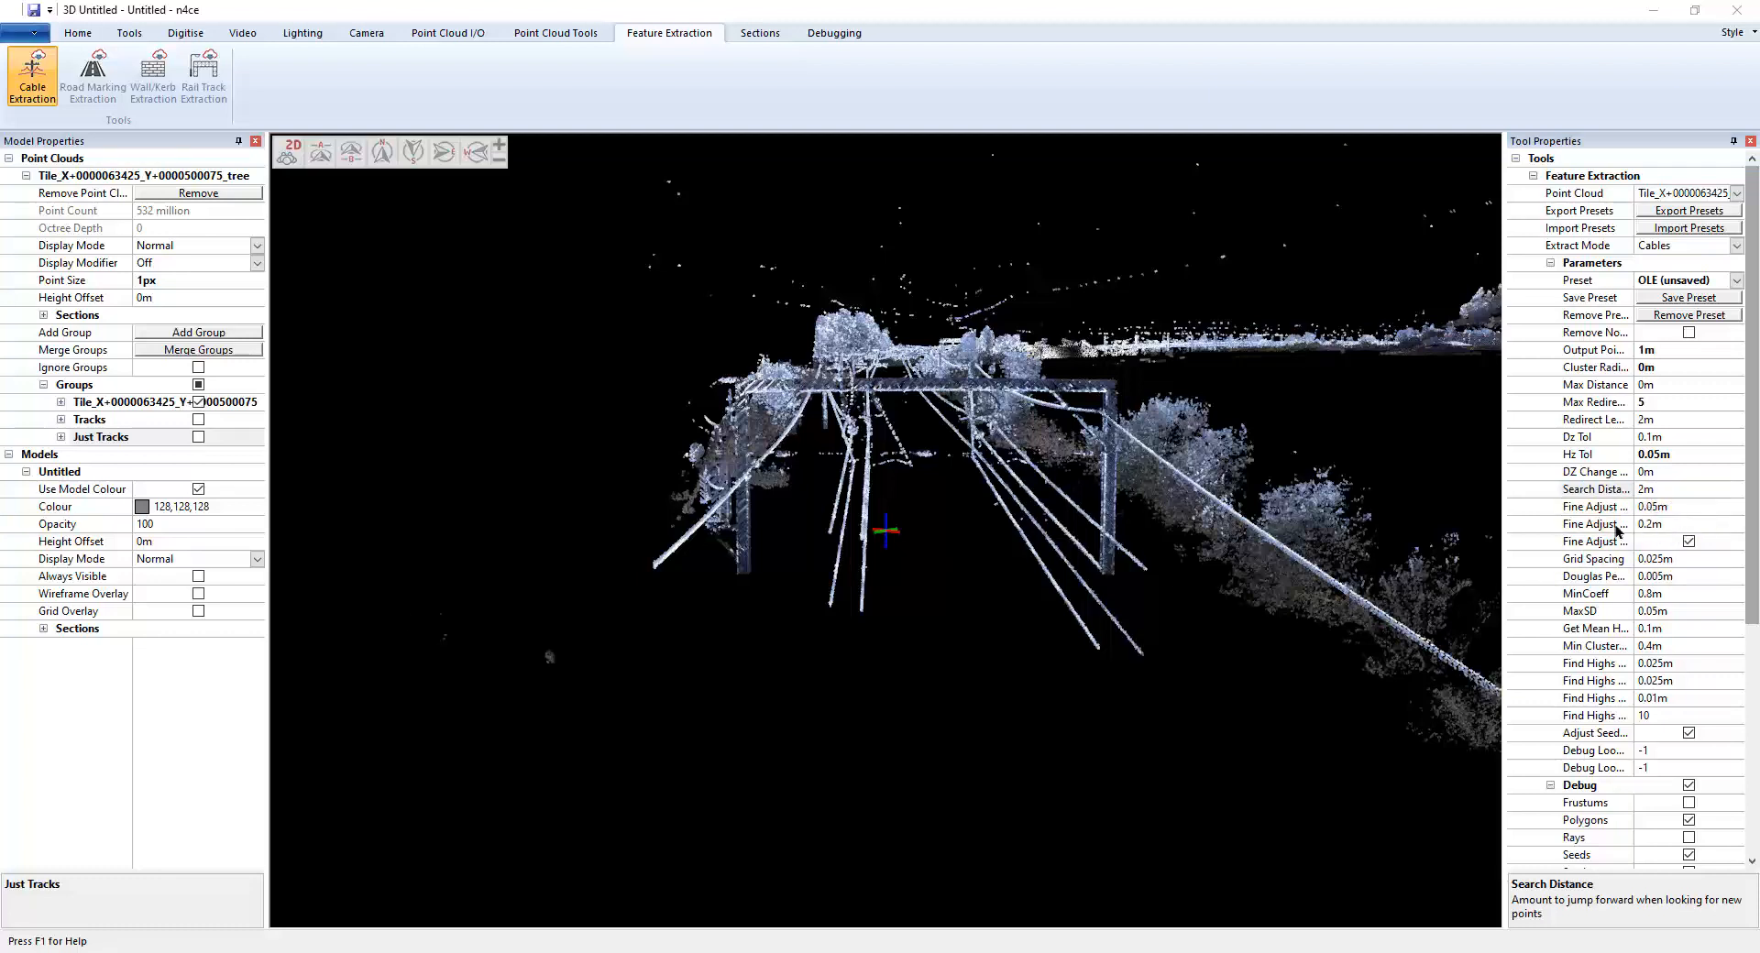
Set the grid spacing for de-densifying the data to 0.002 m
{"action": "left_click", "coordinate": [1661, 558]}
{"action": "left_click_drag", "start_coordinate": [1662, 558], "coordinate": [1649, 558]}
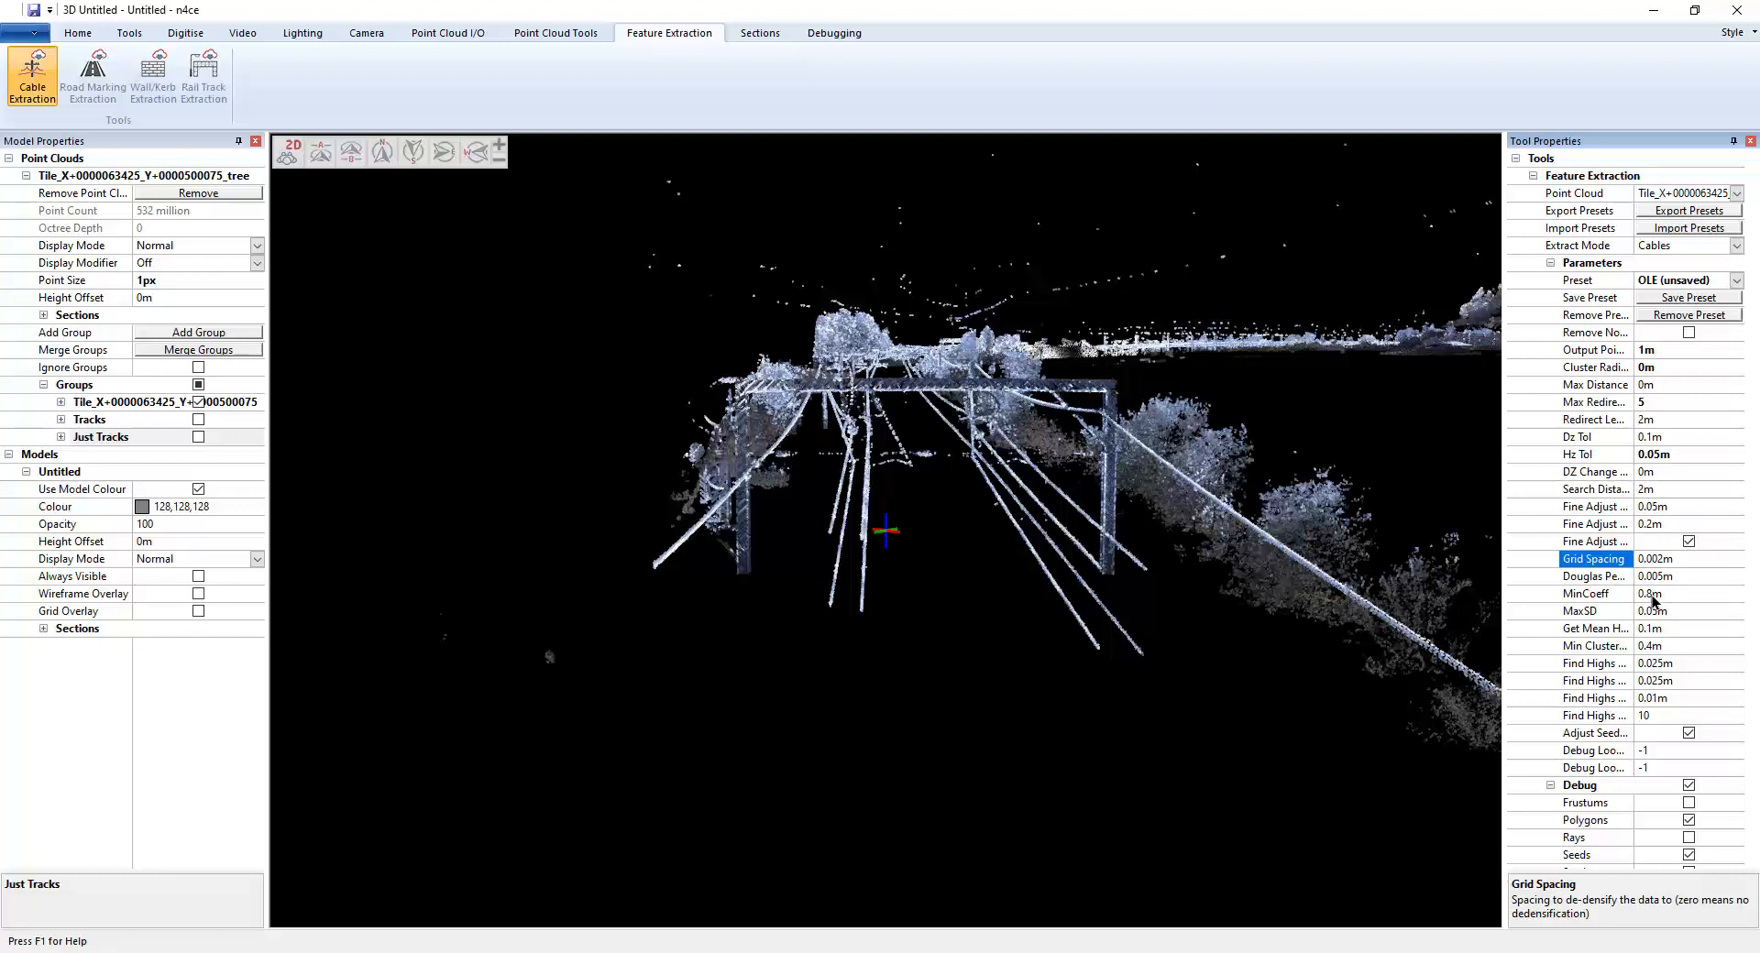
{"action": "left_click", "coordinate": [1661, 595]}
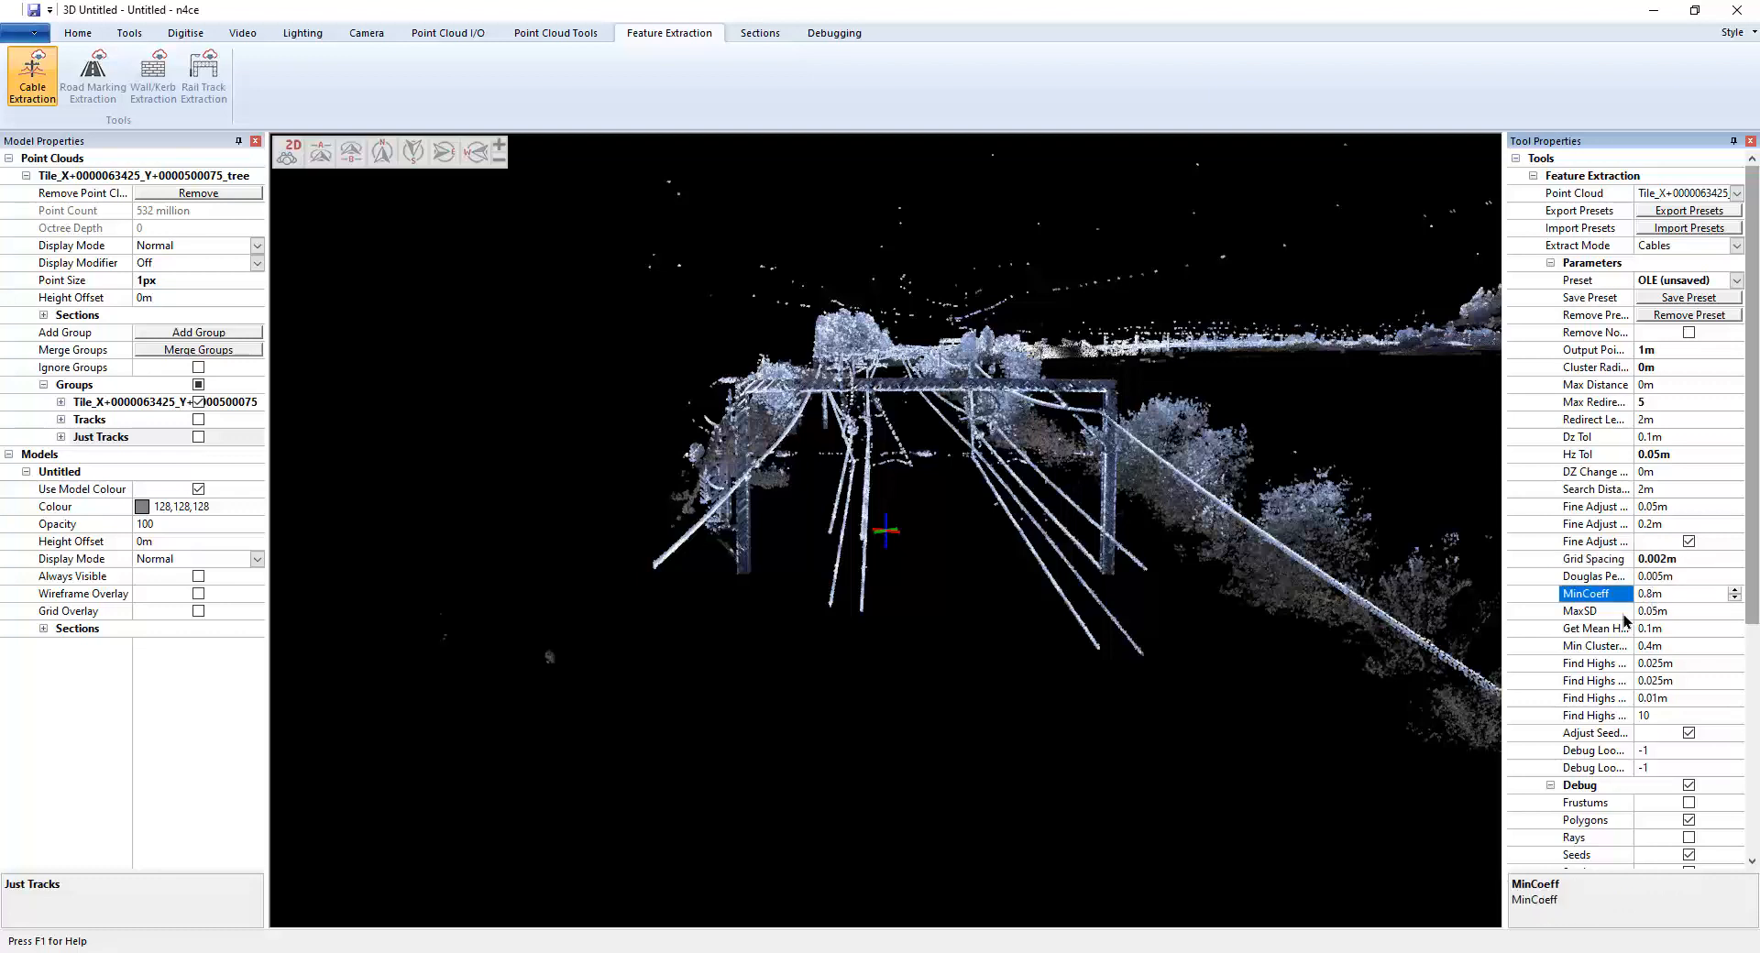
Set the Get Mean Height Over Length parameter to 0.5 m
{"action": "scroll", "coordinate": [1651, 594], "scroll_direction": "down", "scroll_amount": 1}
{"action": "left_click", "coordinate": [1658, 614]}
{"action": "left_click_drag", "start_coordinate": [1643, 611], "coordinate": [1658, 631]}
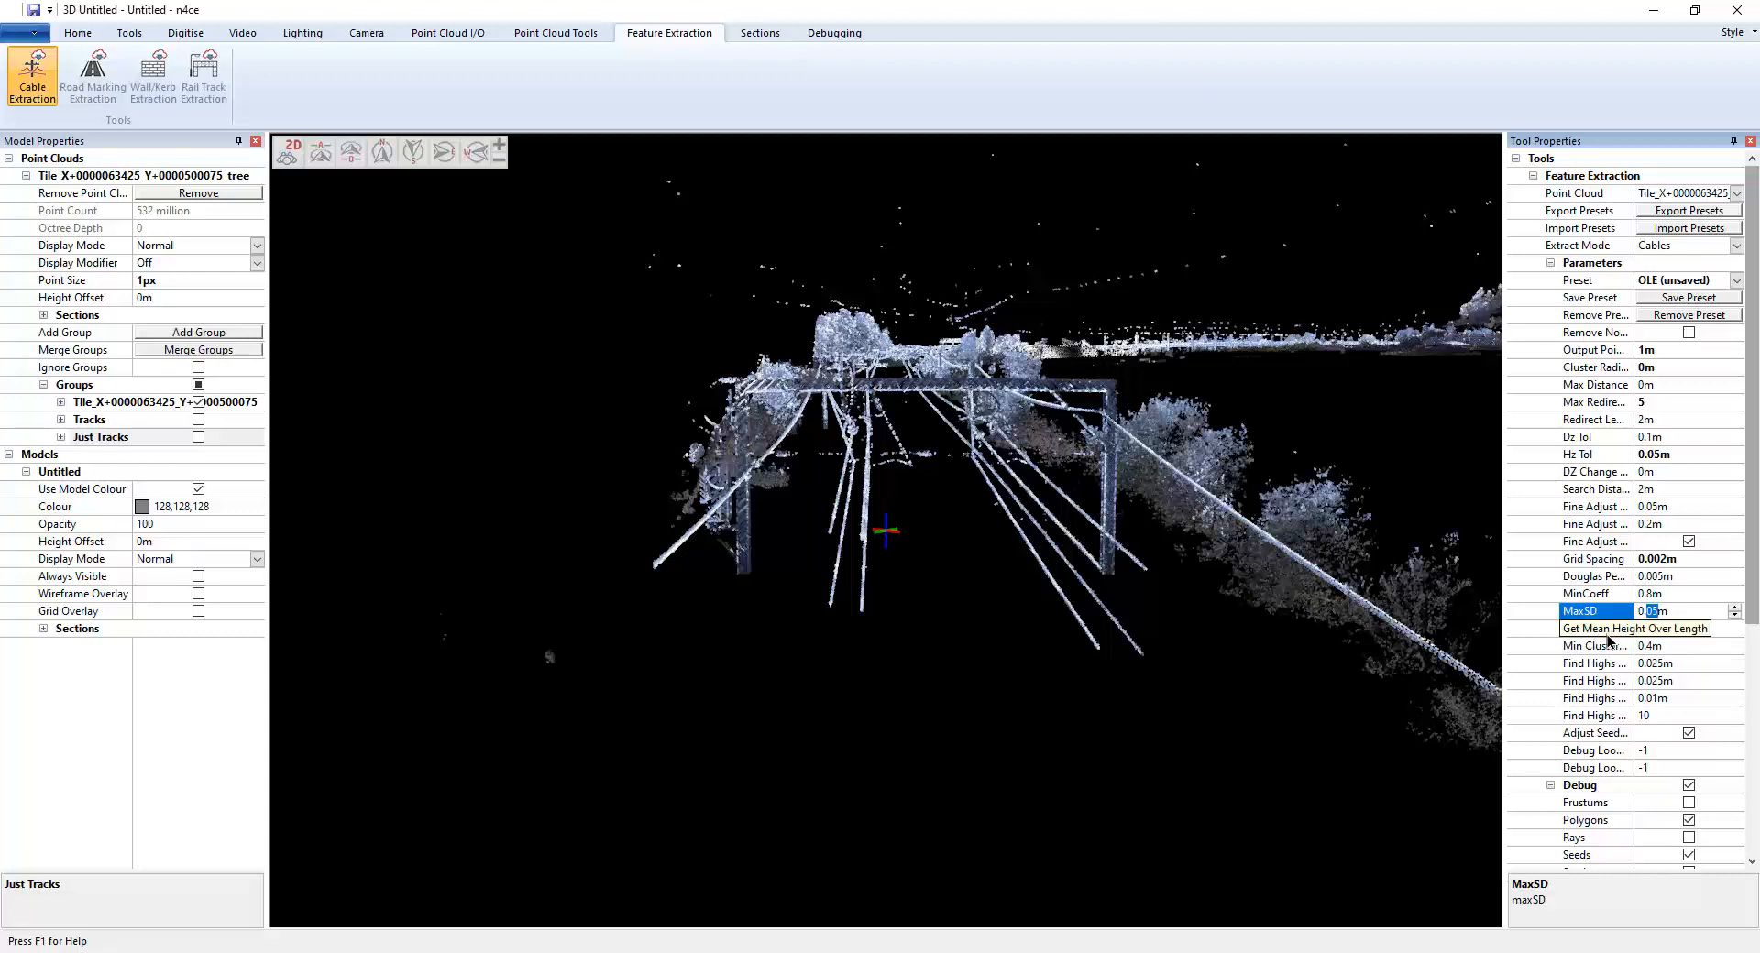
{"action": "left_click", "coordinate": [1661, 629]}
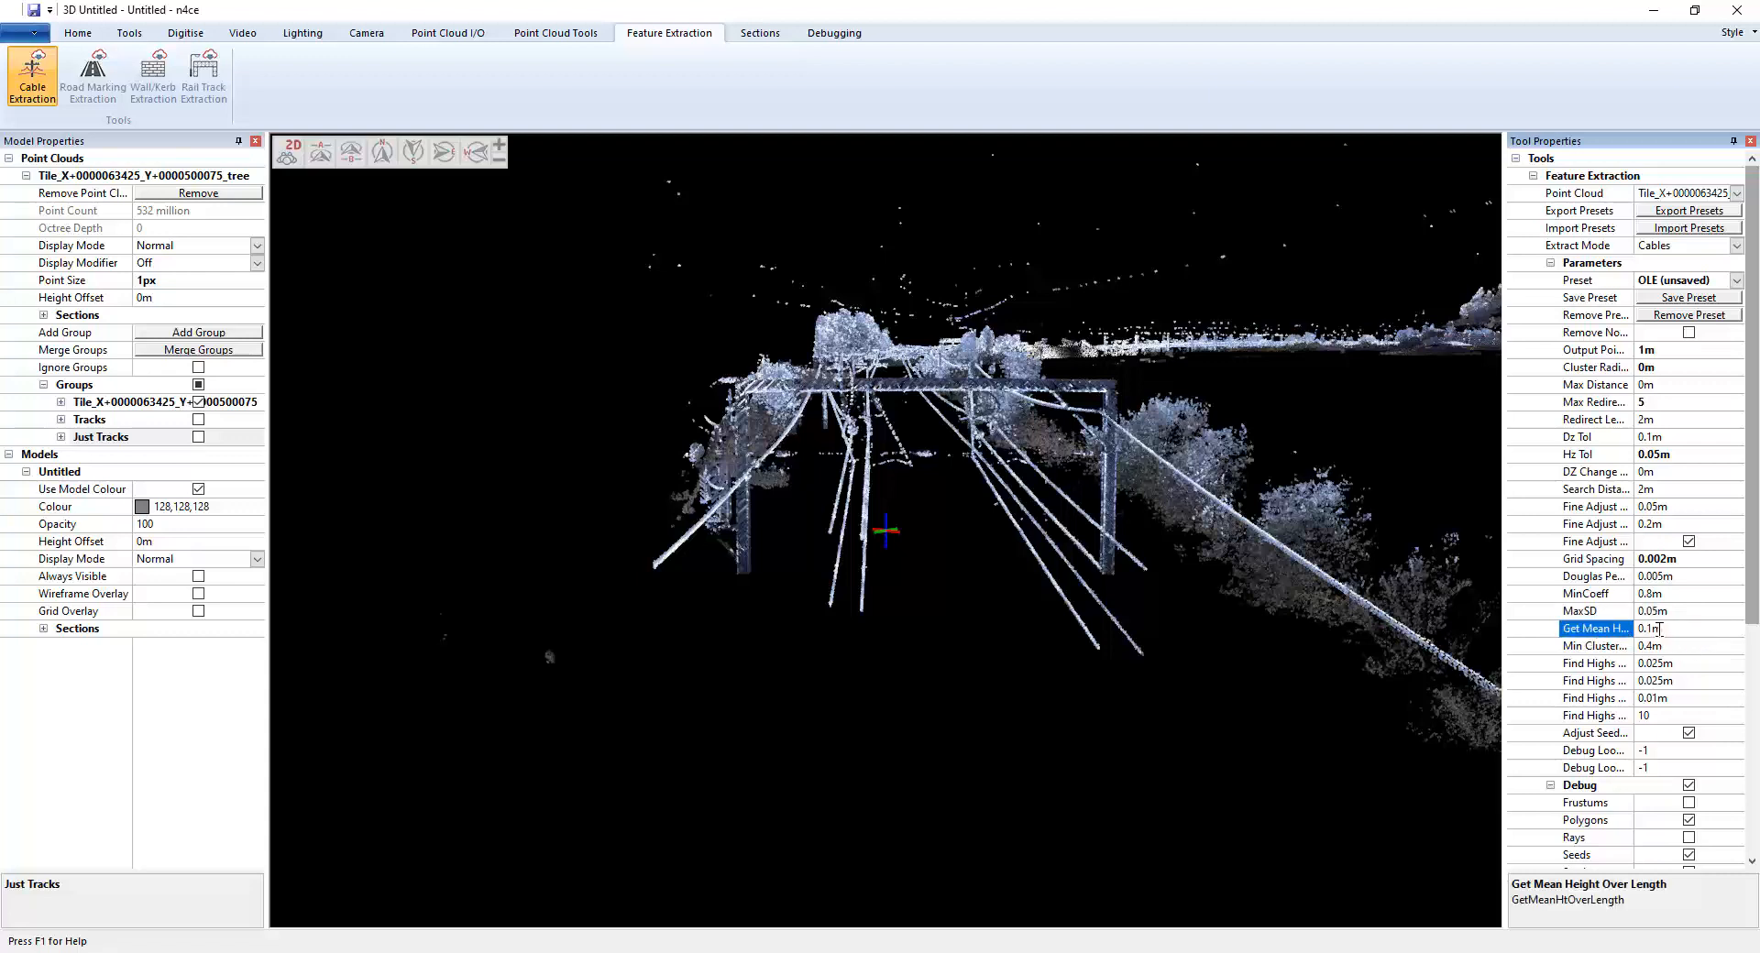
{"action": "left_click", "coordinate": [927, 543]}
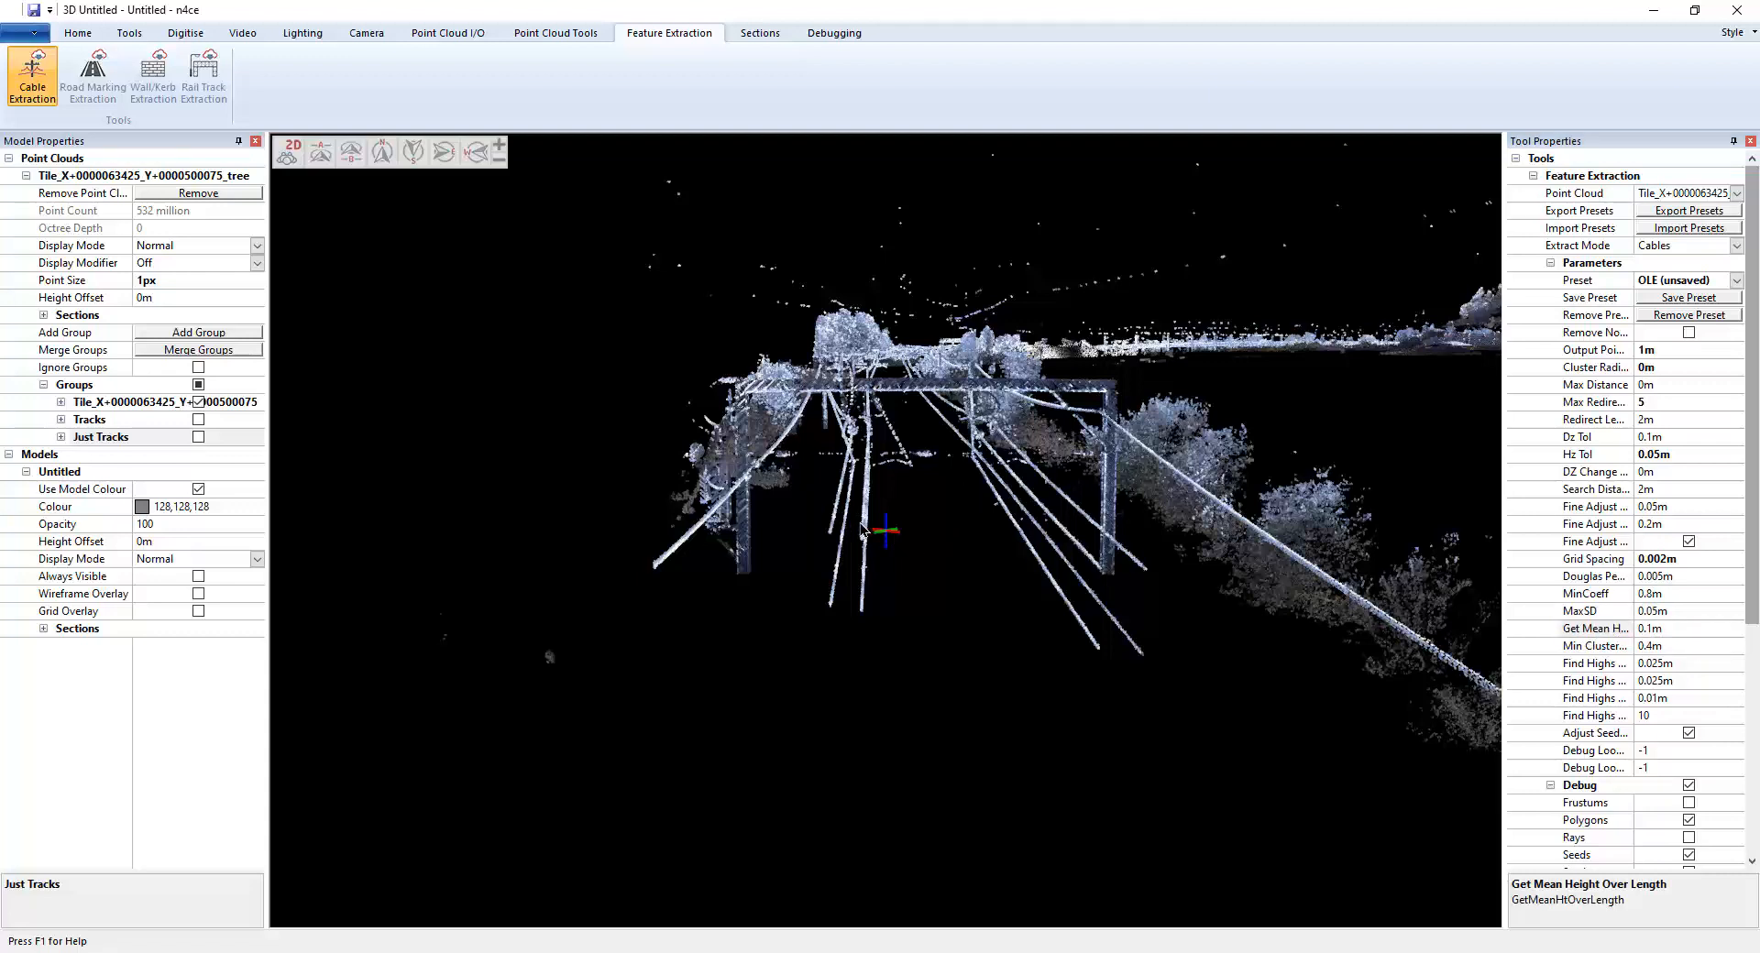
{"action": "left_click", "coordinate": [1650, 629]}
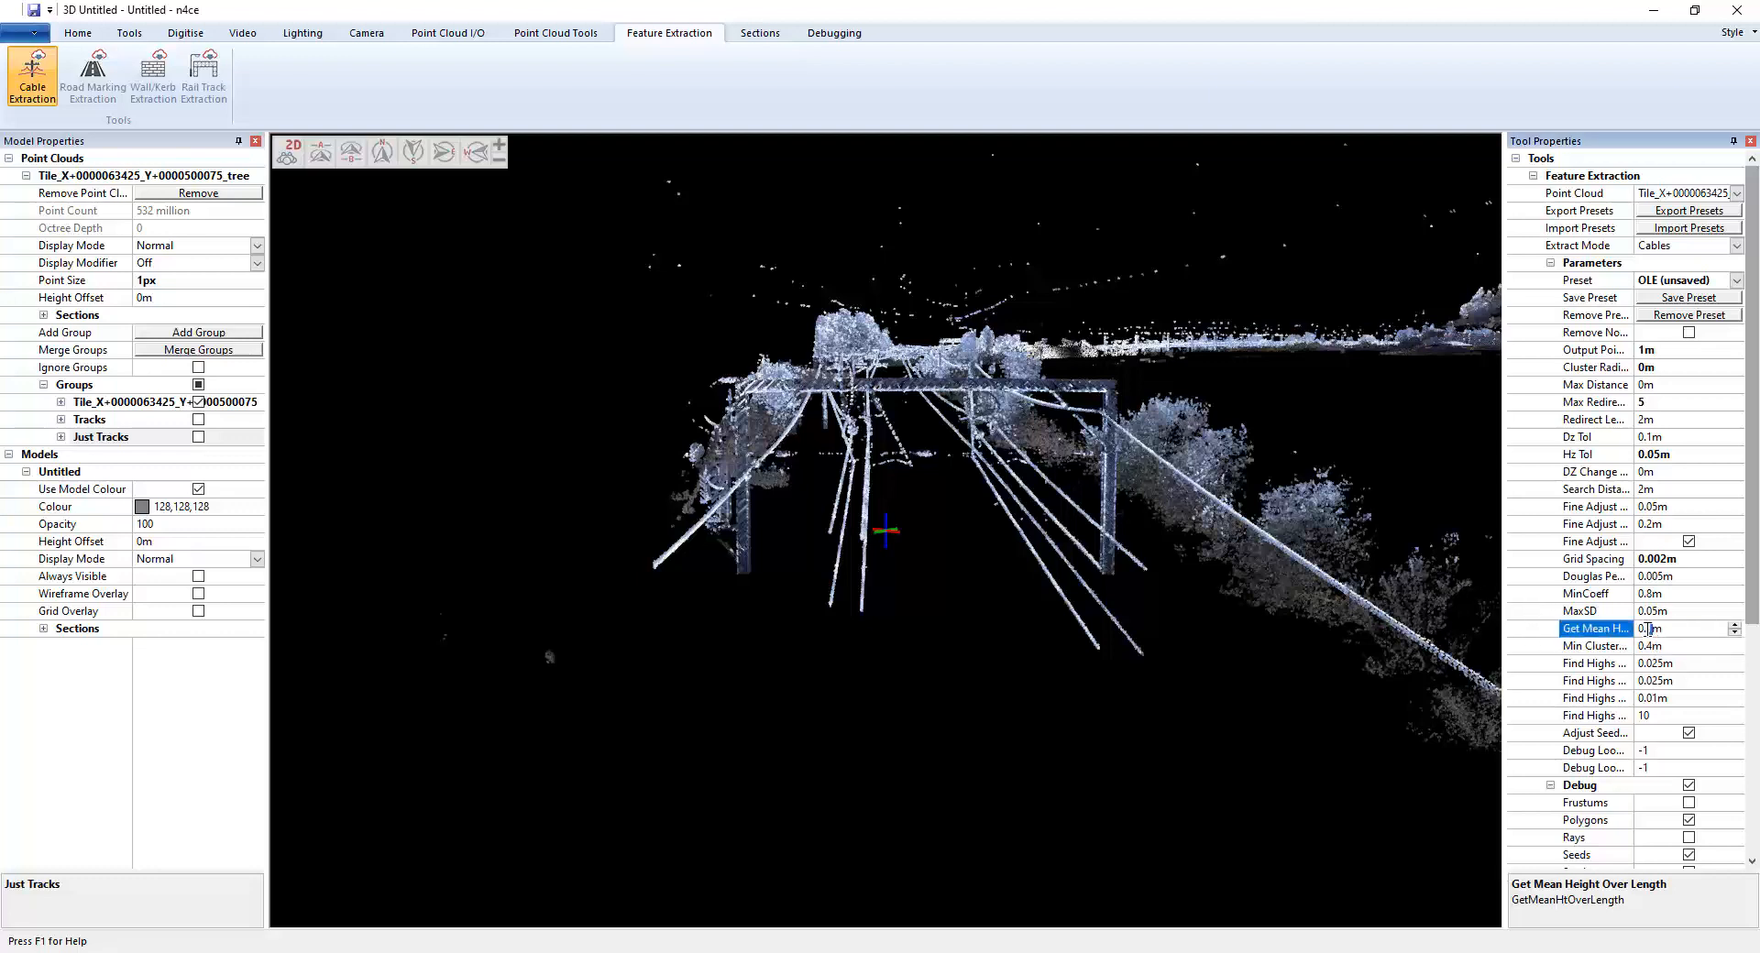
{"action": "left_click_drag", "start_coordinate": [1647, 629], "coordinate": [1658, 631]}
Add a seed on the outermost cable left of the gantry, running from its near end towards the gantry
{"action": "left_click_drag", "start_coordinate": [1753, 616], "coordinate": [1710, 799]}
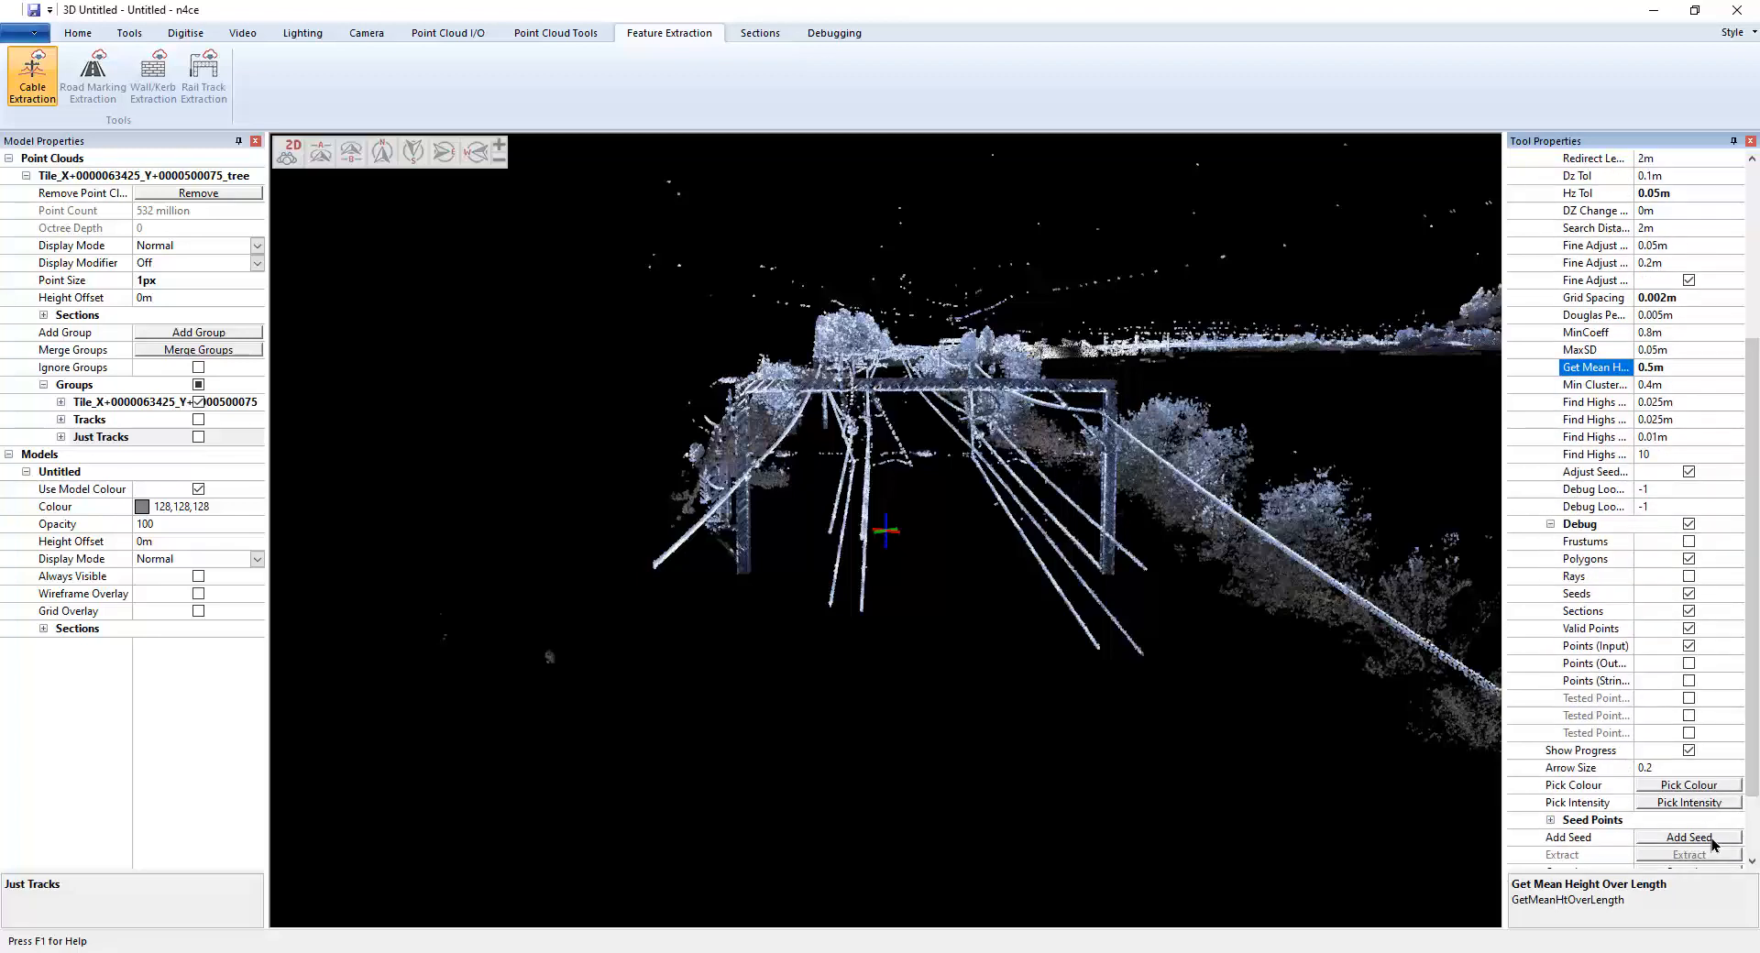
{"action": "left_click", "coordinate": [1691, 837]}
{"action": "scroll", "coordinate": [671, 536], "scroll_direction": "up", "scroll_amount": 6}
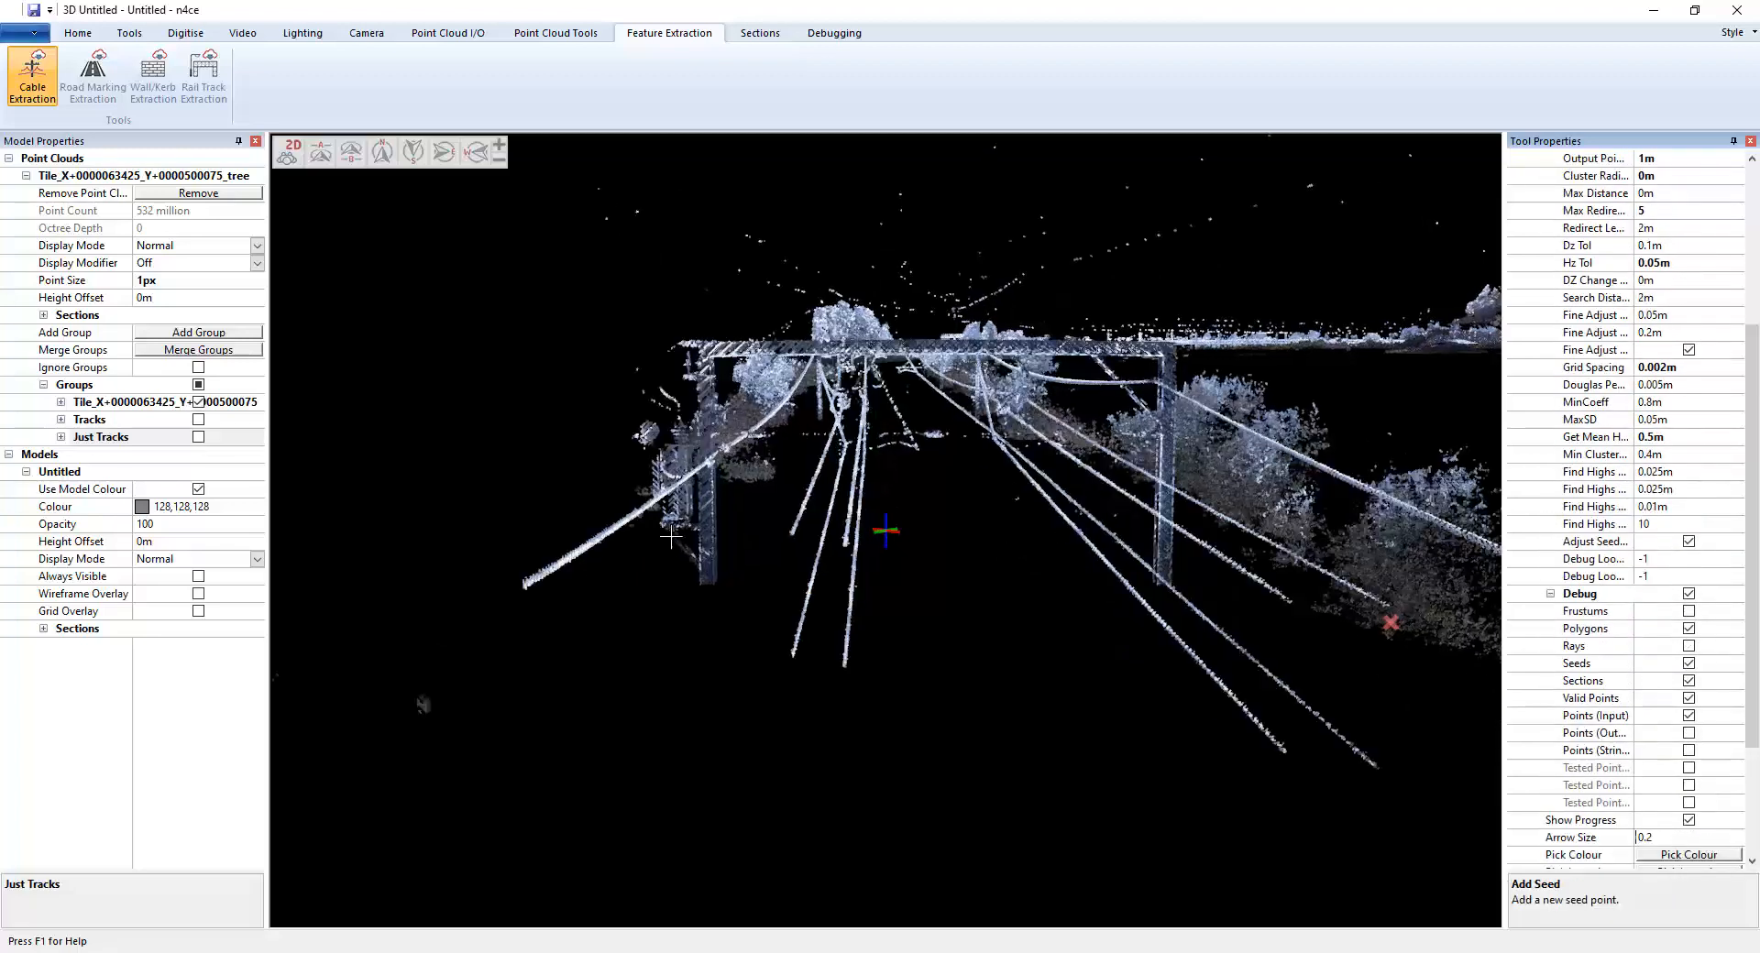
{"action": "middle_click_drag", "start_coordinate": [531, 574], "coordinate": [395, 590]}
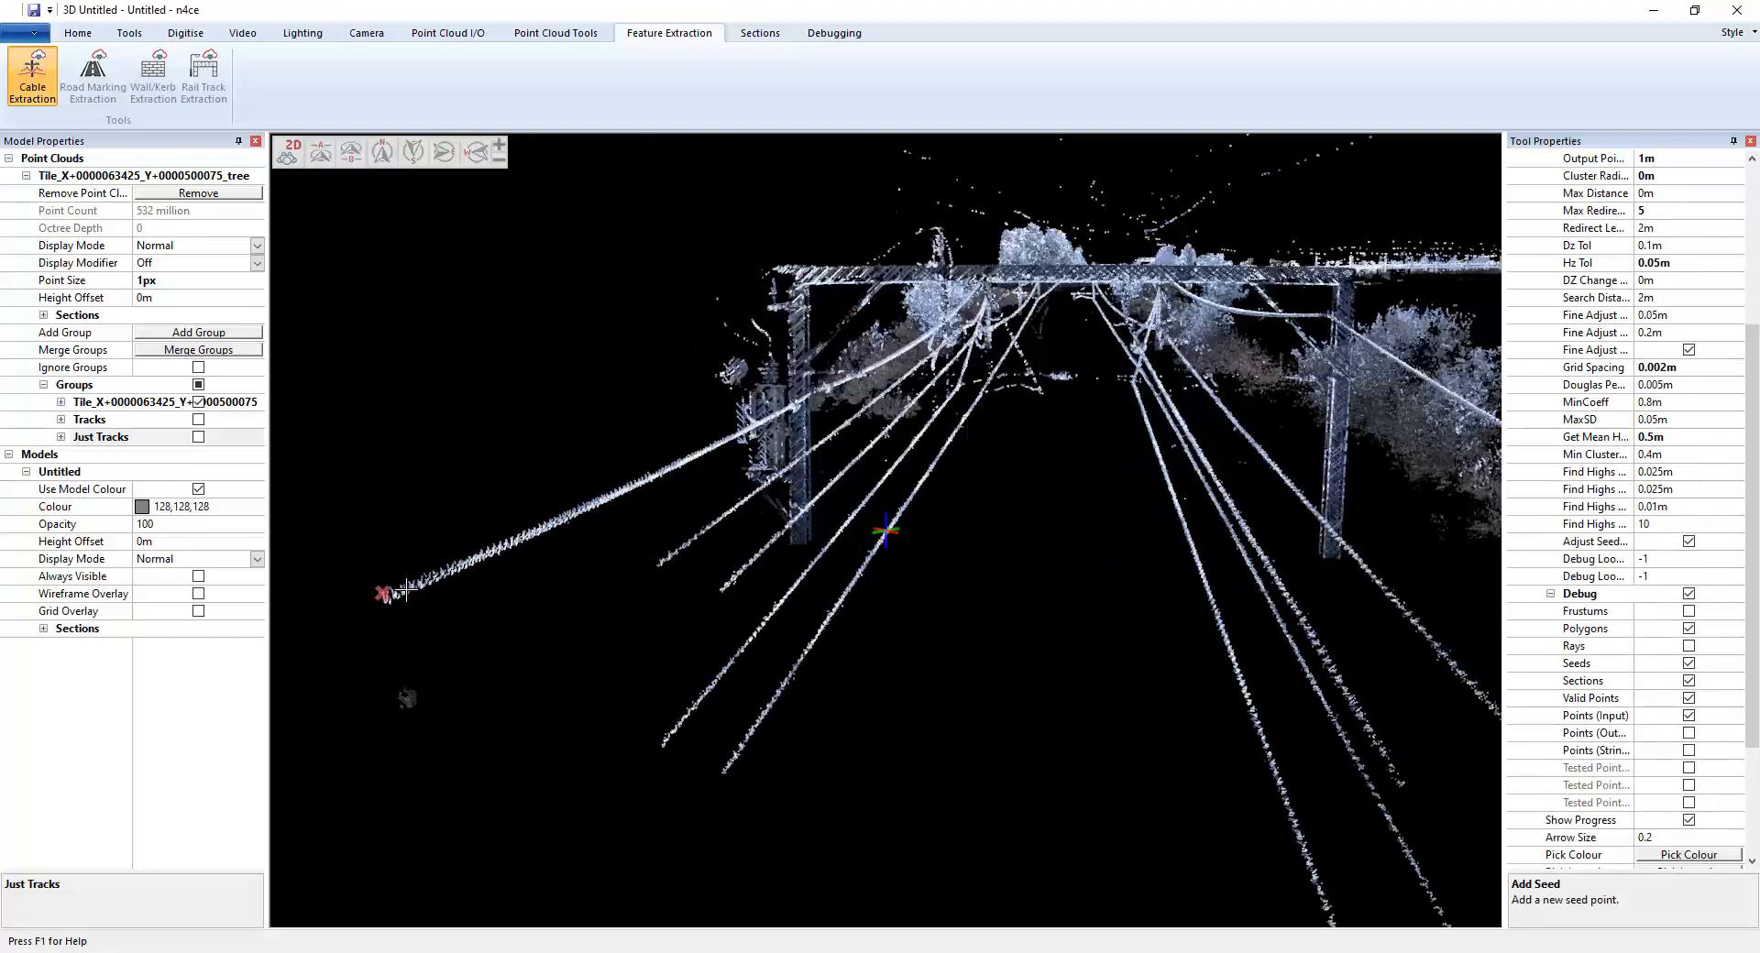
{"action": "left_click", "coordinate": [404, 591]}
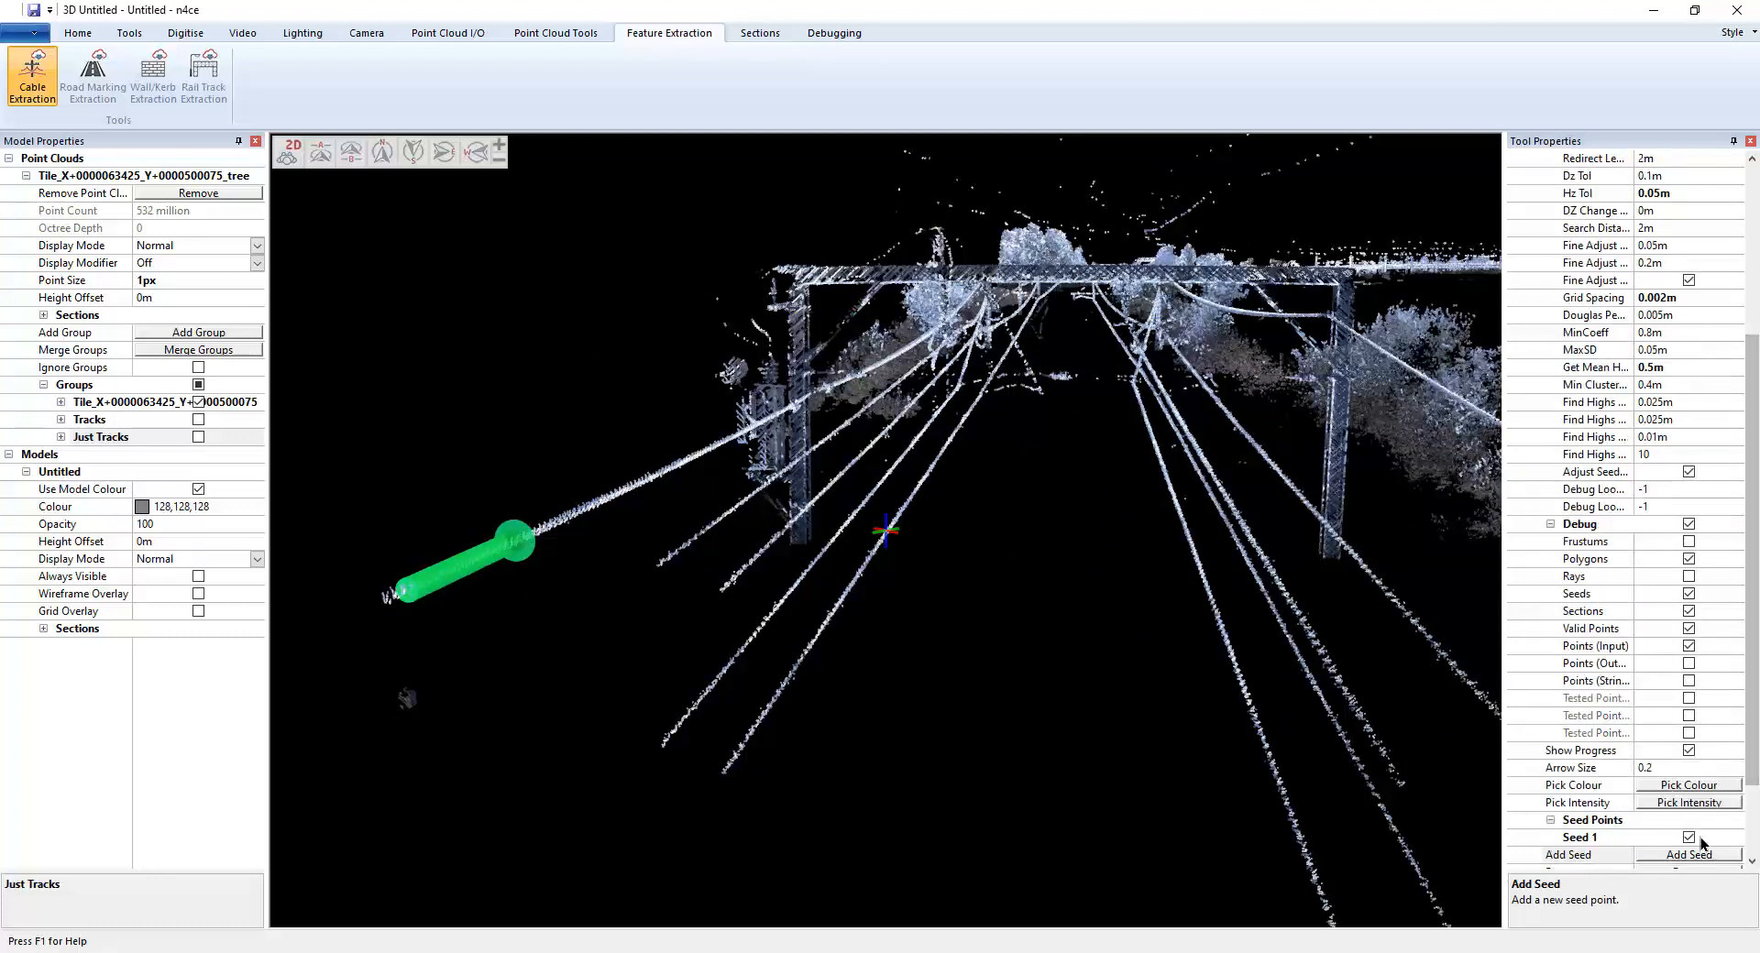
Add a second seed at the near end of the adjacent upper cable, pointing along it towards the gantry
{"action": "left_click", "coordinate": [1703, 858]}
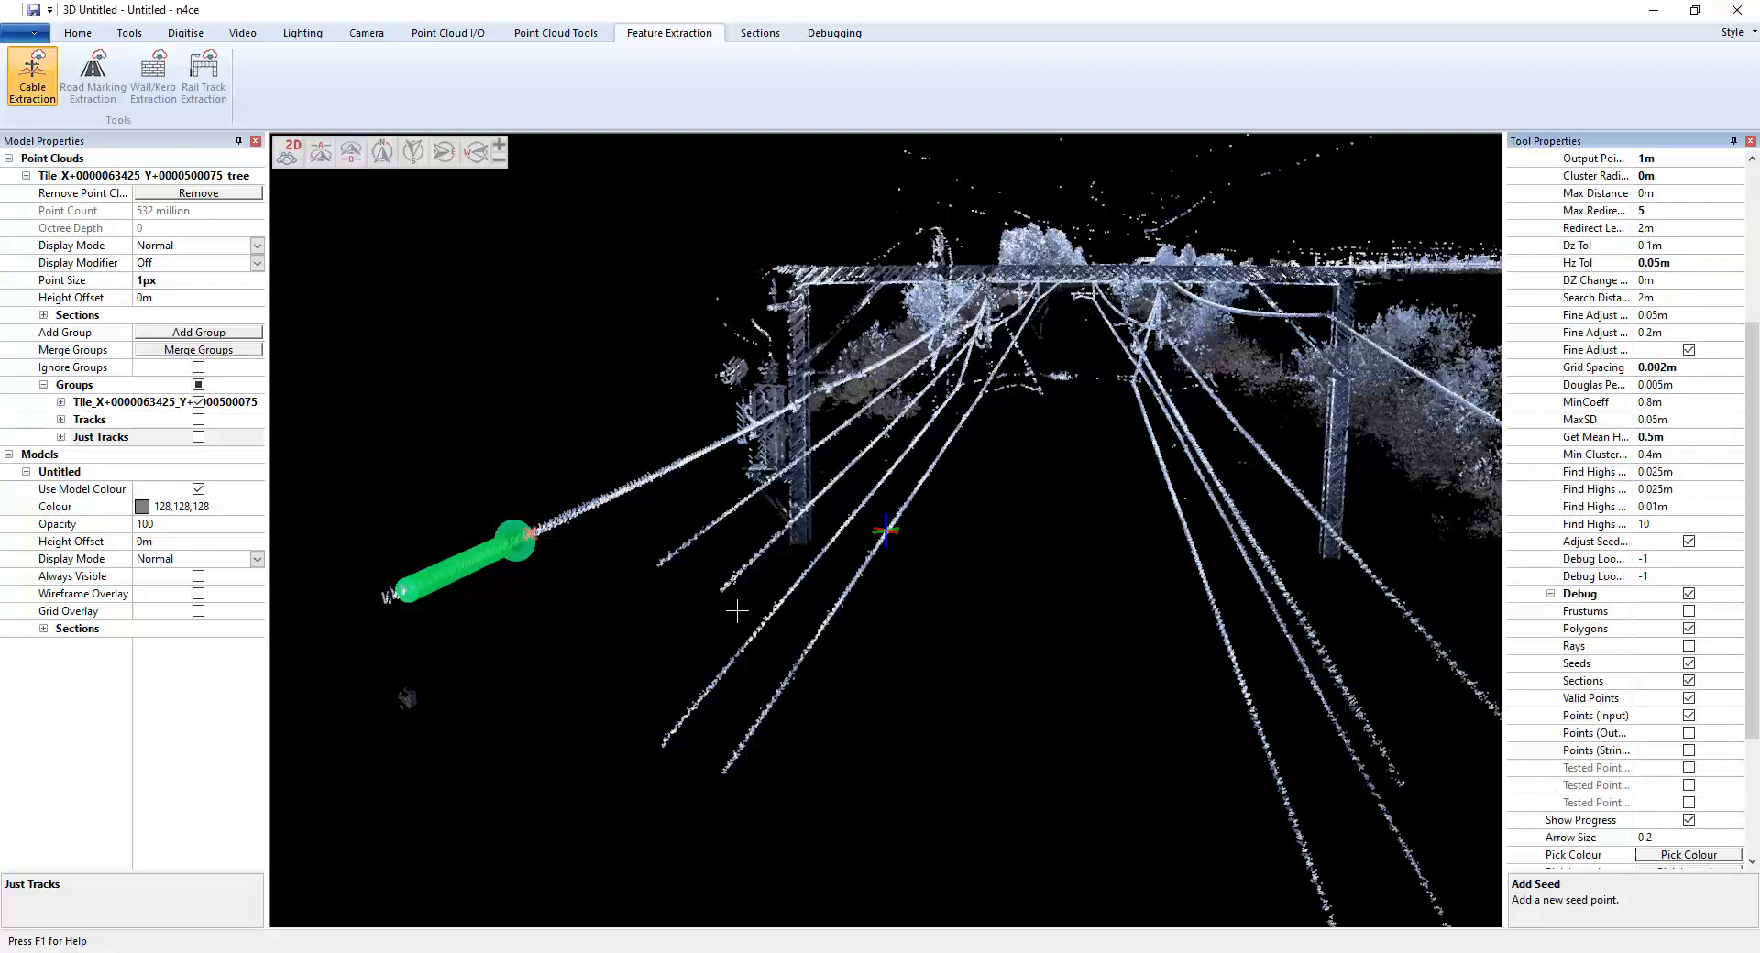
{"action": "left_click", "coordinate": [707, 530]}
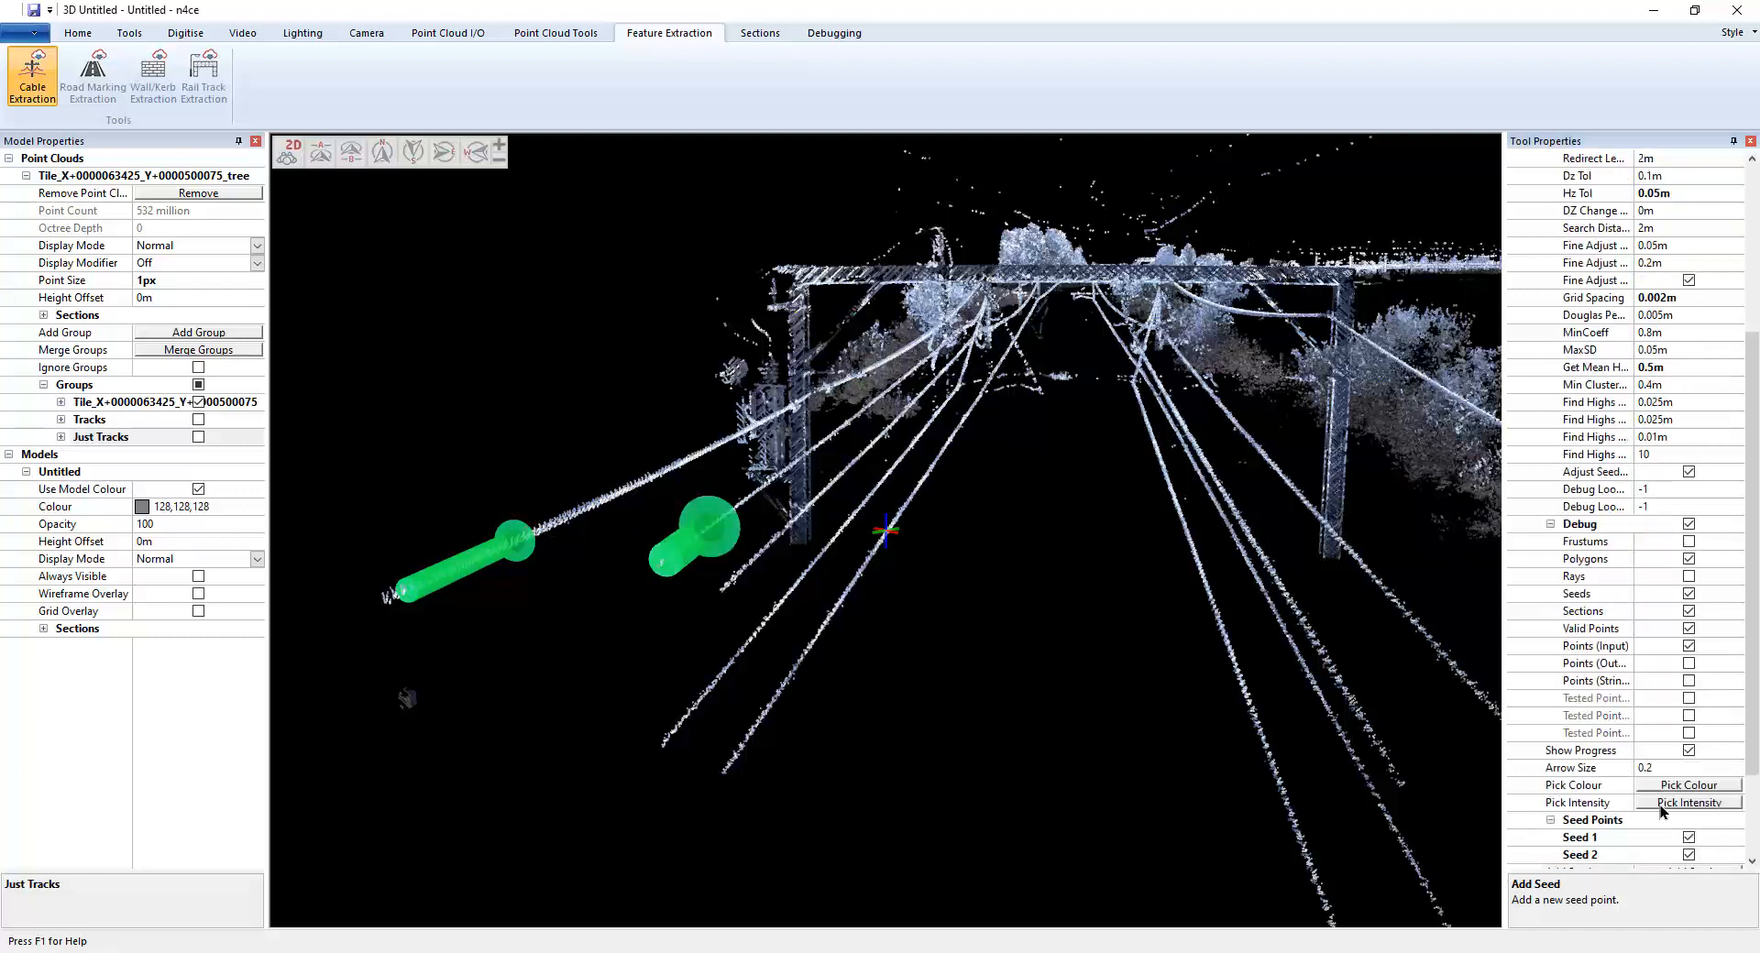
{"action": "scroll", "coordinate": [1686, 825], "scroll_direction": "down", "scroll_amount": 3}
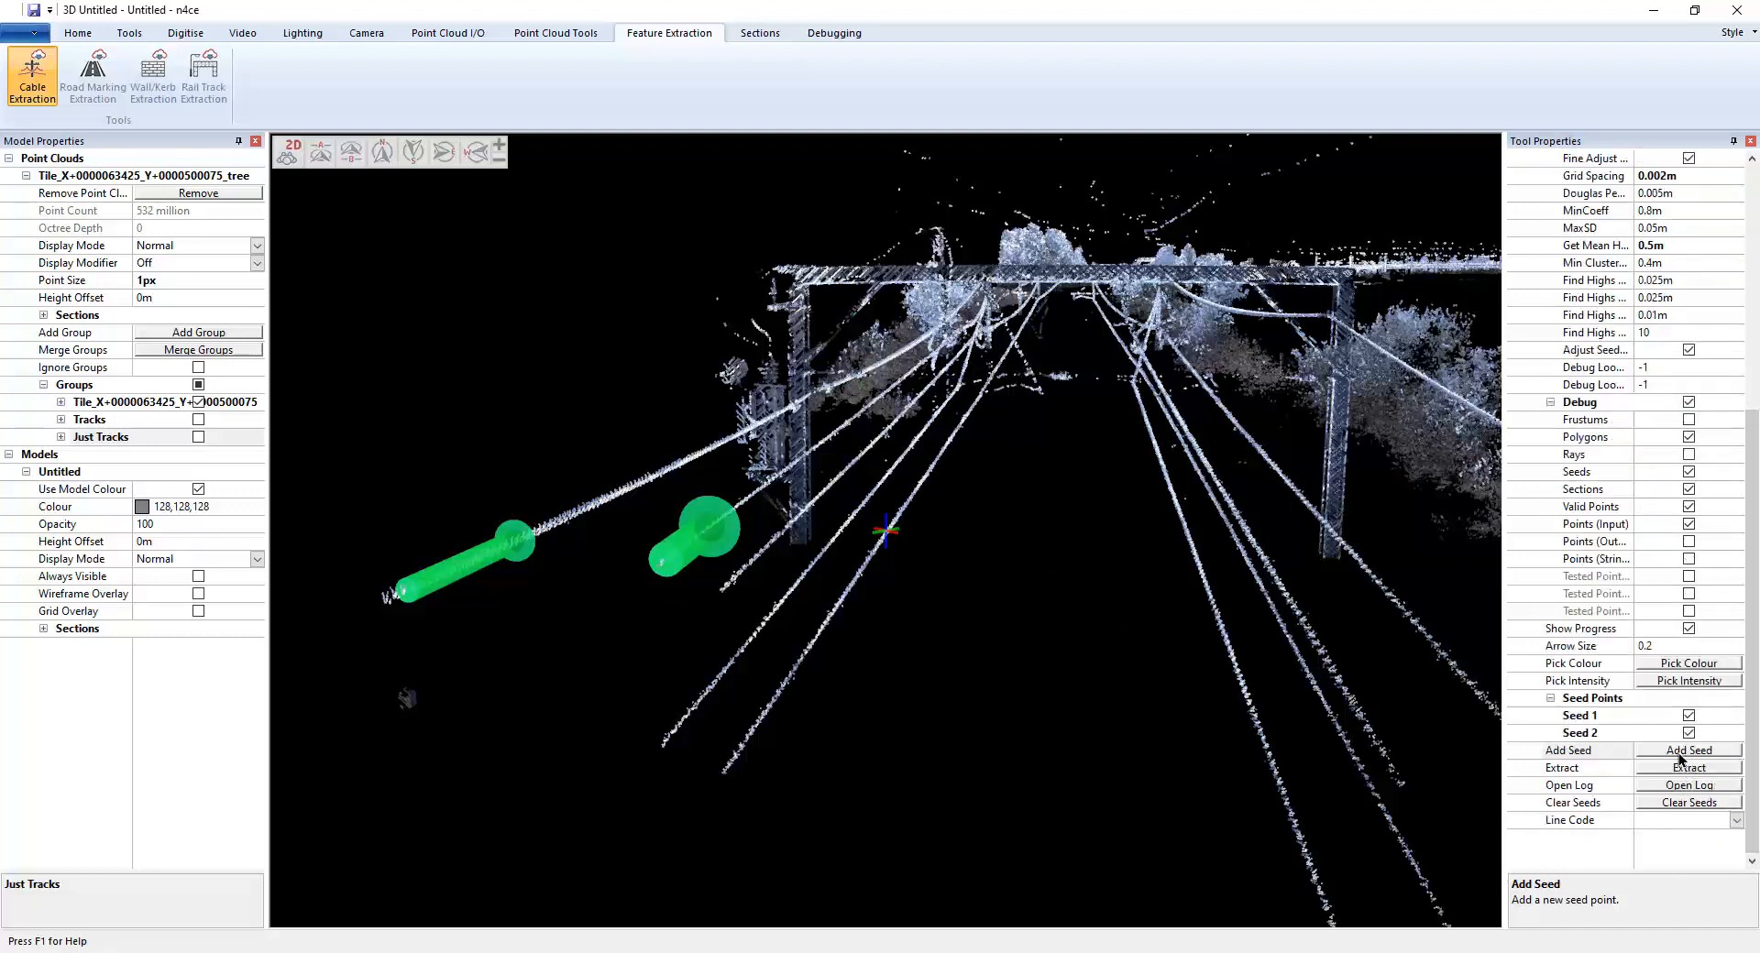
Add a third seed at the near end of the next upper cable beside the second seed, pointing along it towards the gantry
{"action": "left_click", "coordinate": [1689, 750]}
{"action": "left_click", "coordinate": [729, 583]}
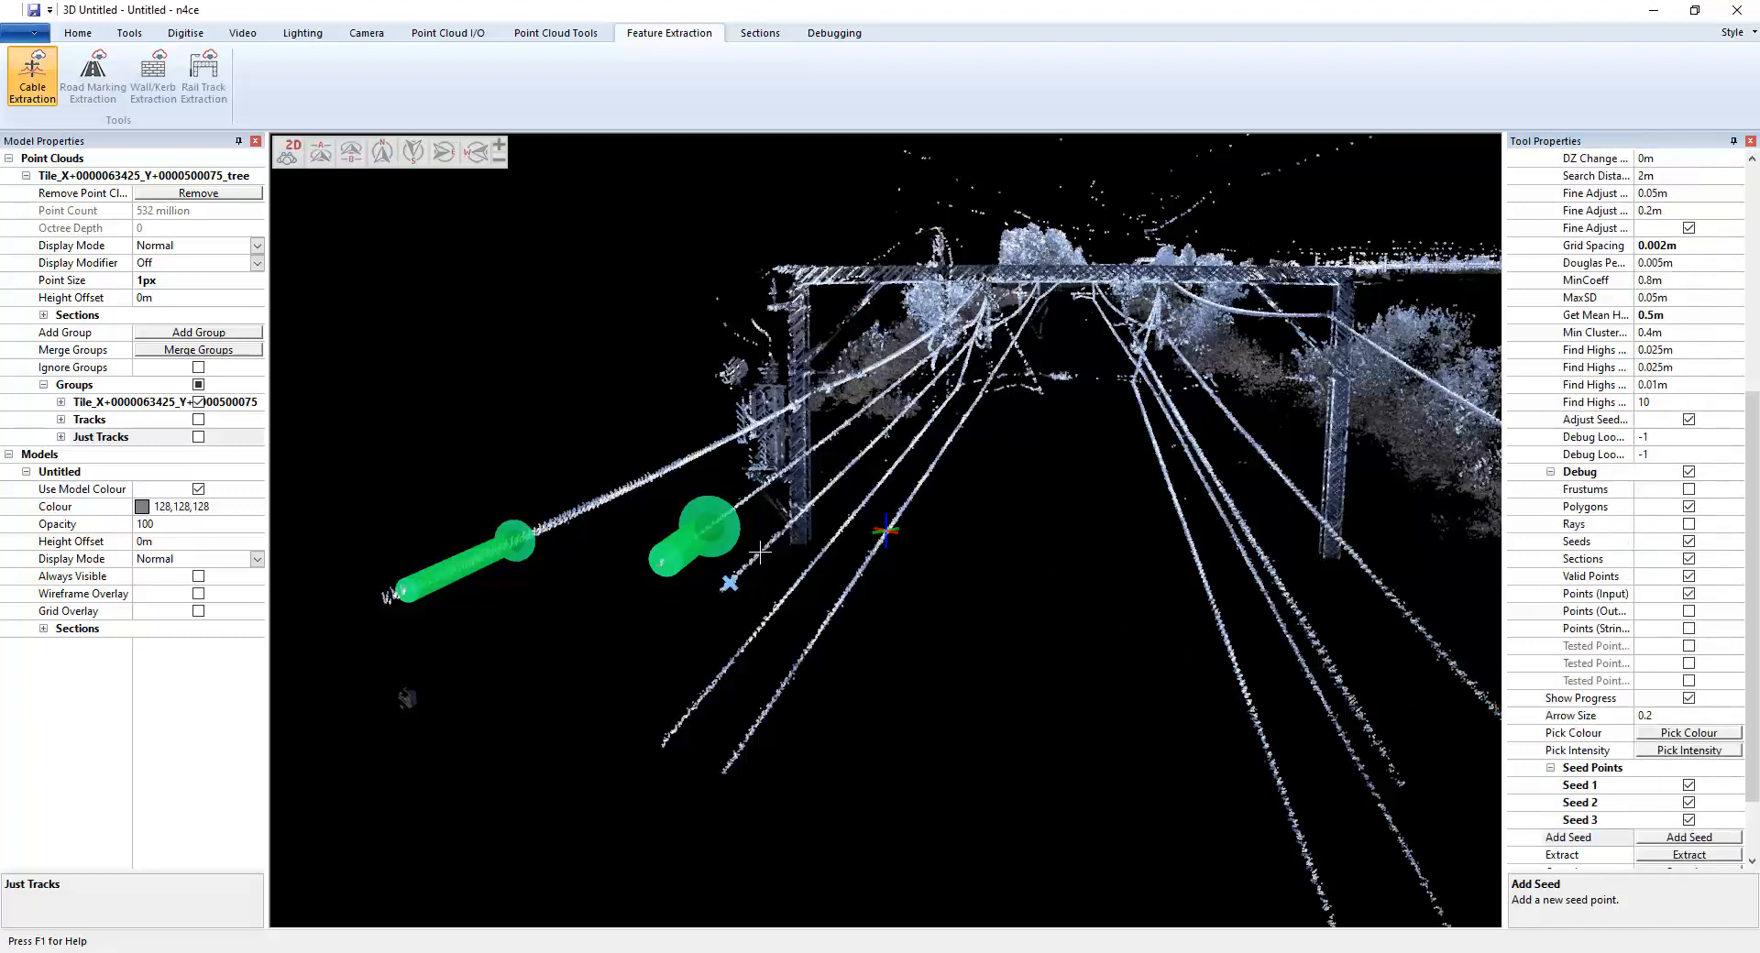
{"action": "left_click", "coordinate": [777, 534]}
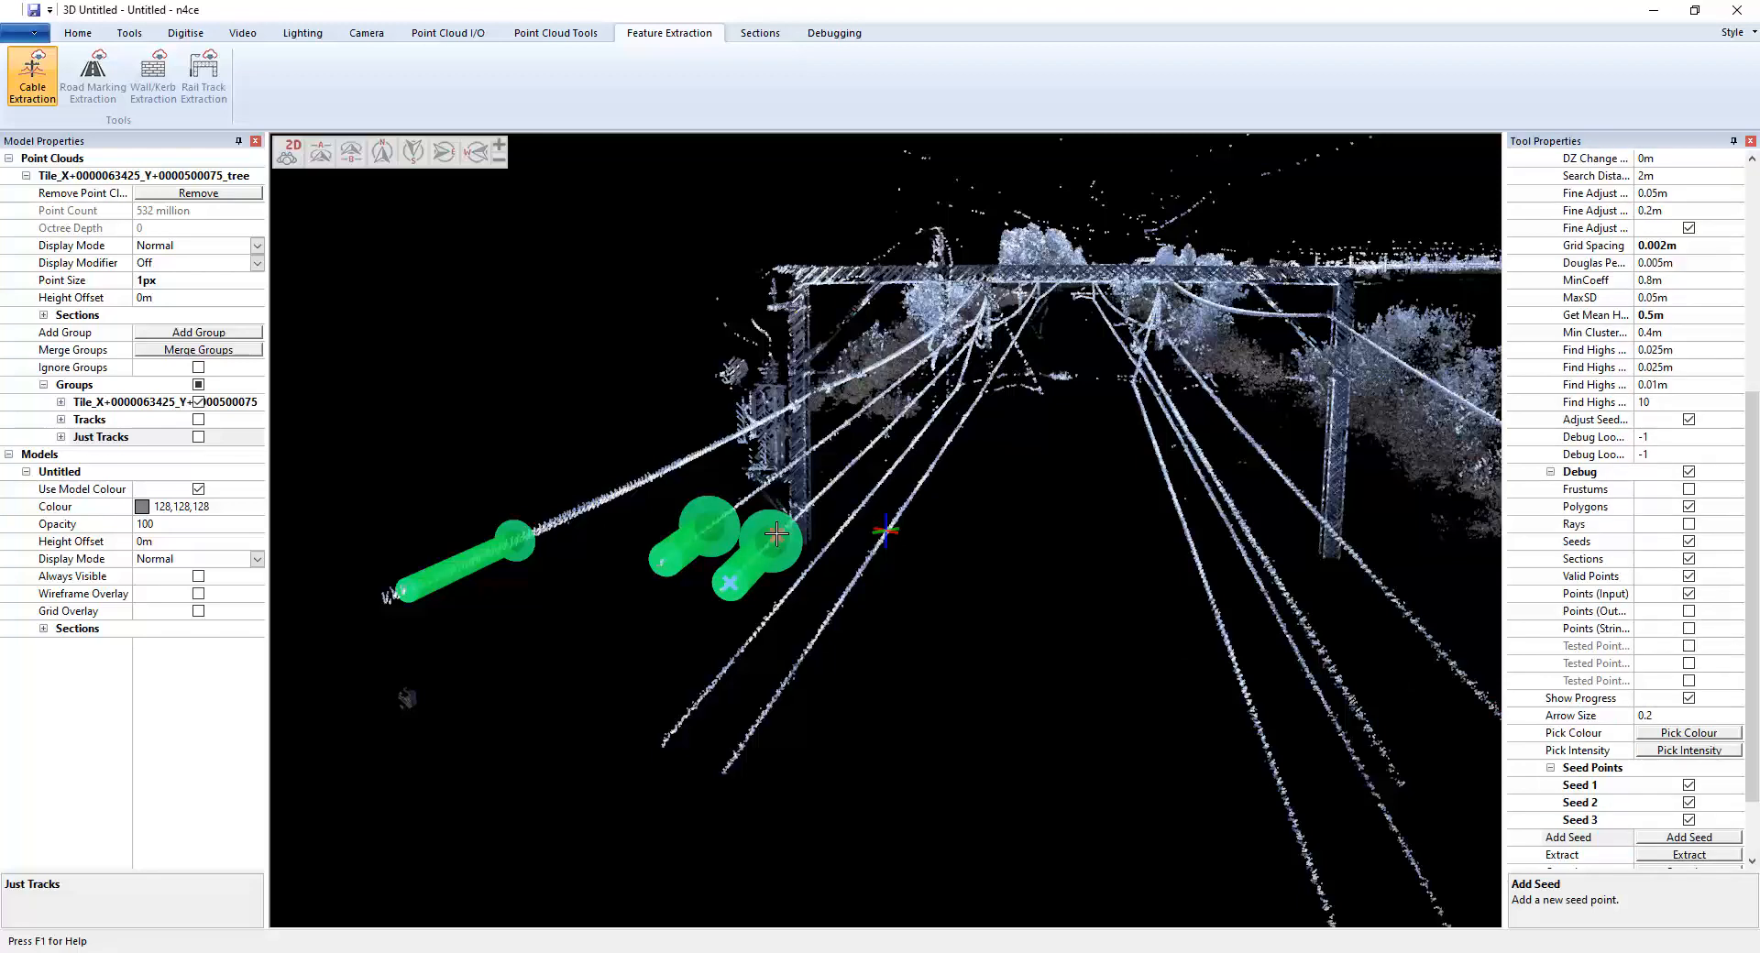
Add fourth and fifth seeds at the near ends of the two upper cables over the second track, pointing towards the gantry
{"action": "key", "text": "space"}
{"action": "scroll", "coordinate": [1029, 634], "scroll_direction": "down", "scroll_amount": 1}
{"action": "scroll", "coordinate": [1028, 634], "scroll_direction": "down", "scroll_amount": 1}
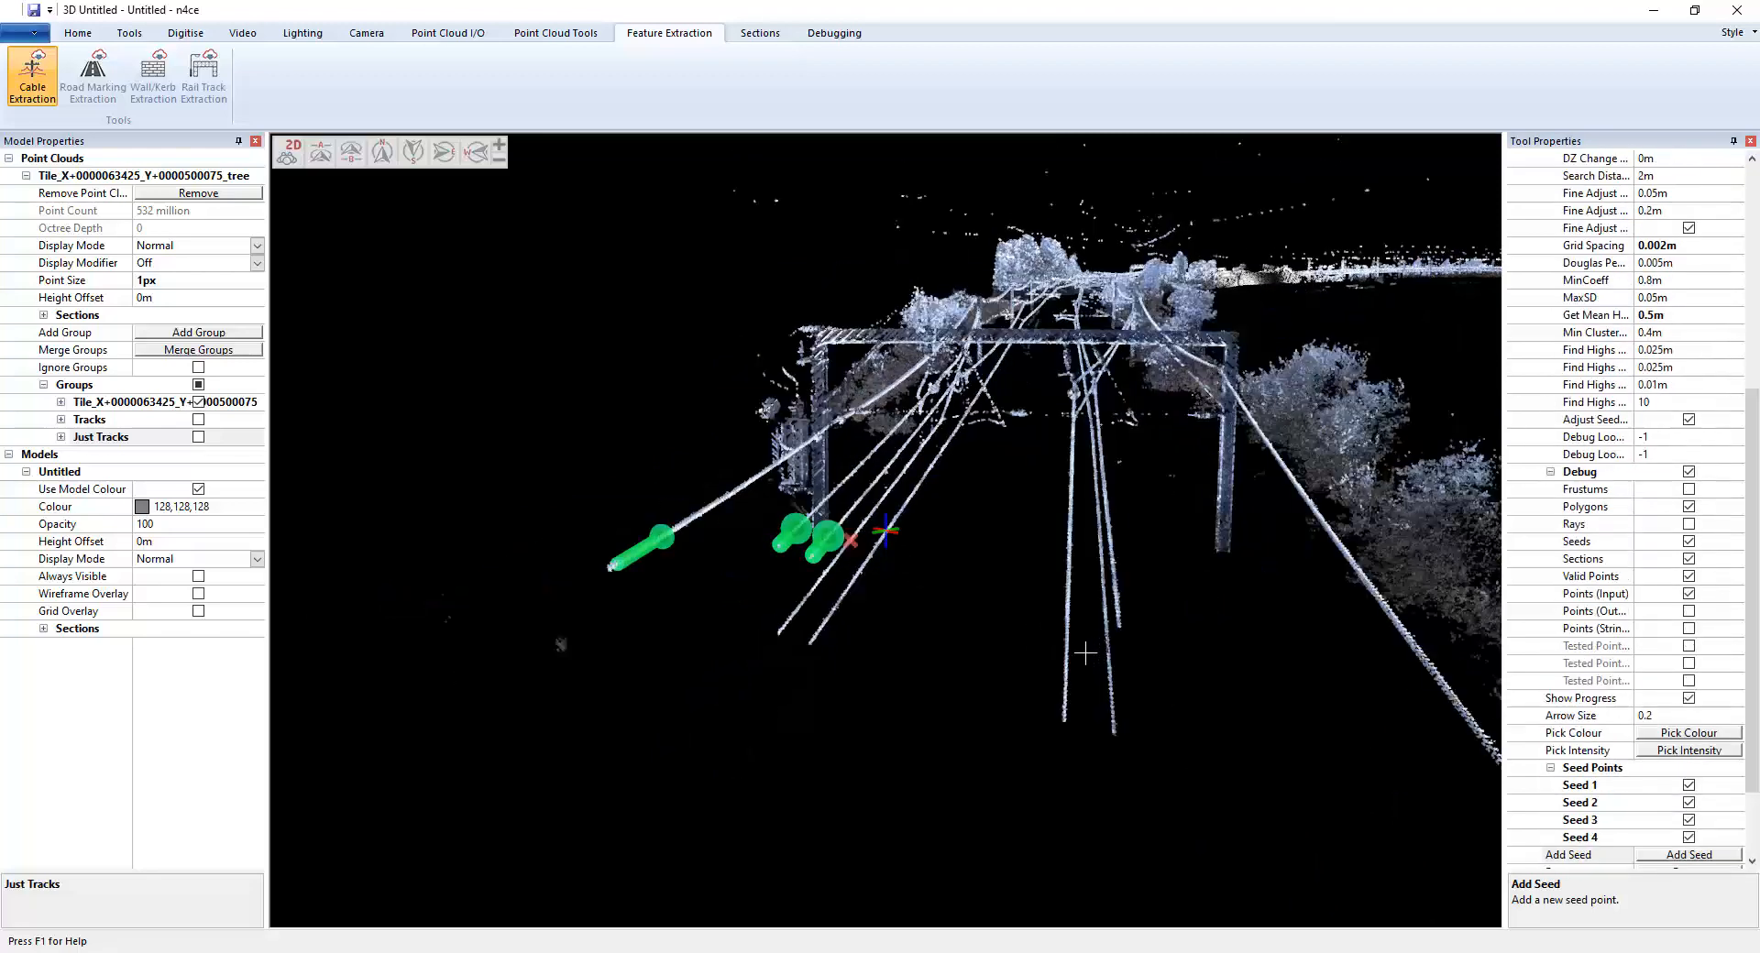
{"action": "middle_click_drag", "start_coordinate": [1148, 658], "coordinate": [940, 664]}
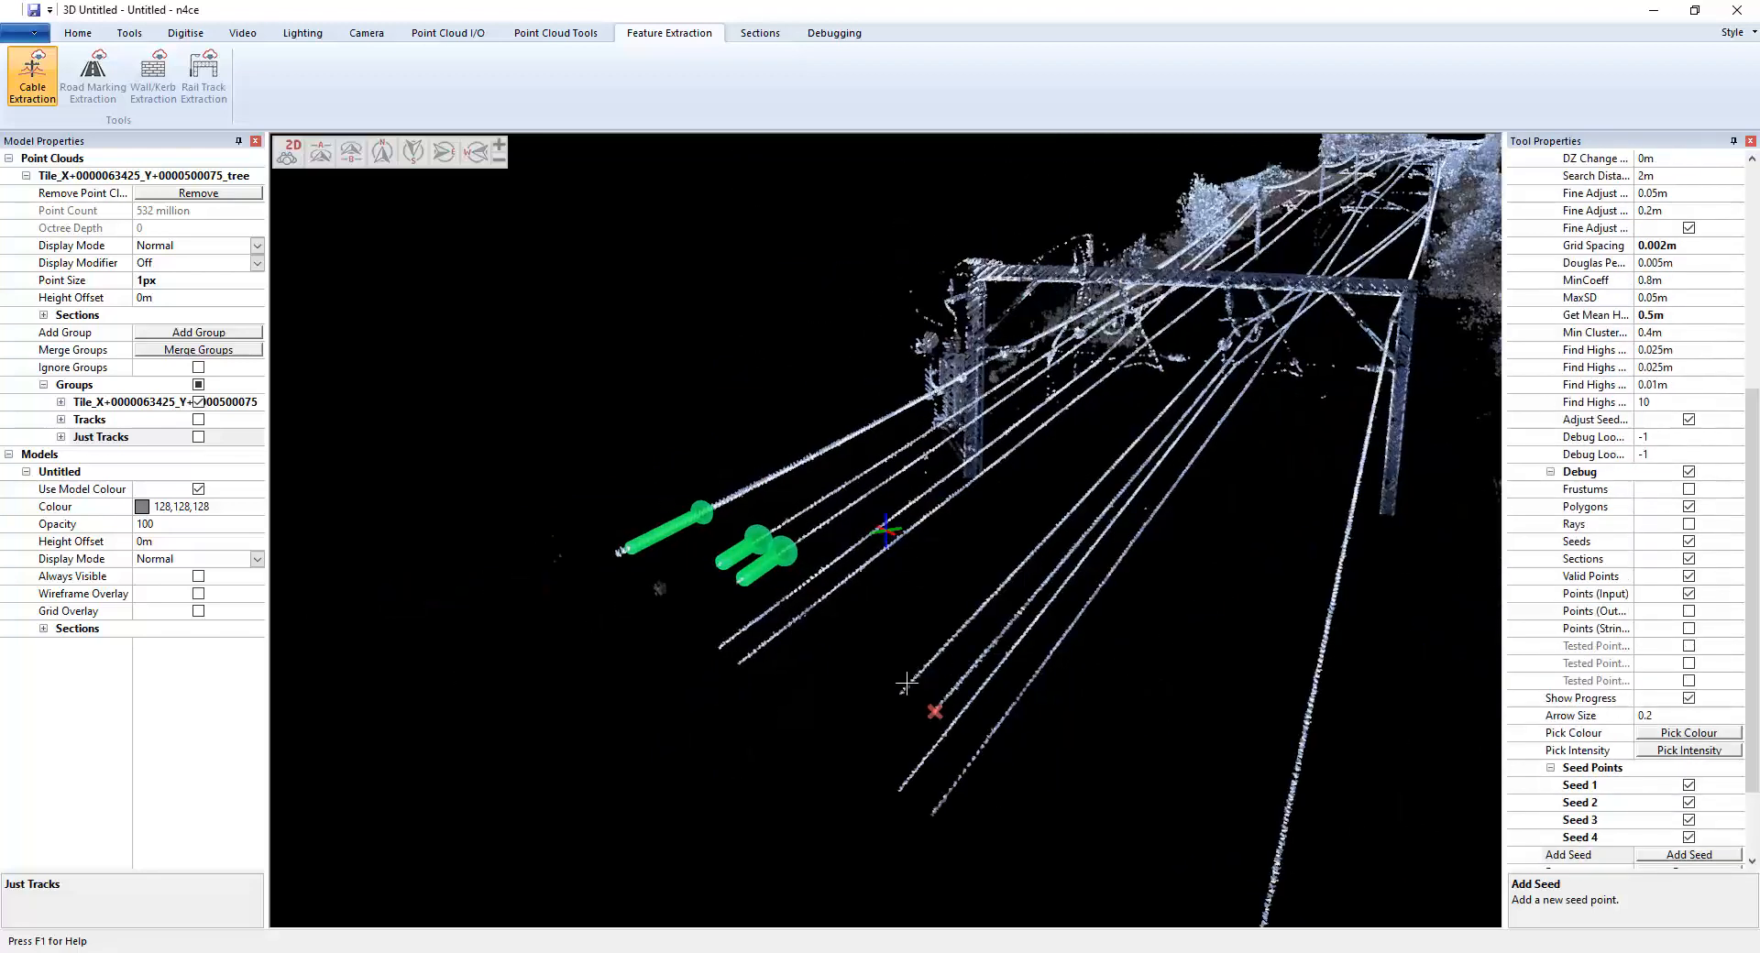
{"action": "left_click", "coordinate": [907, 684]}
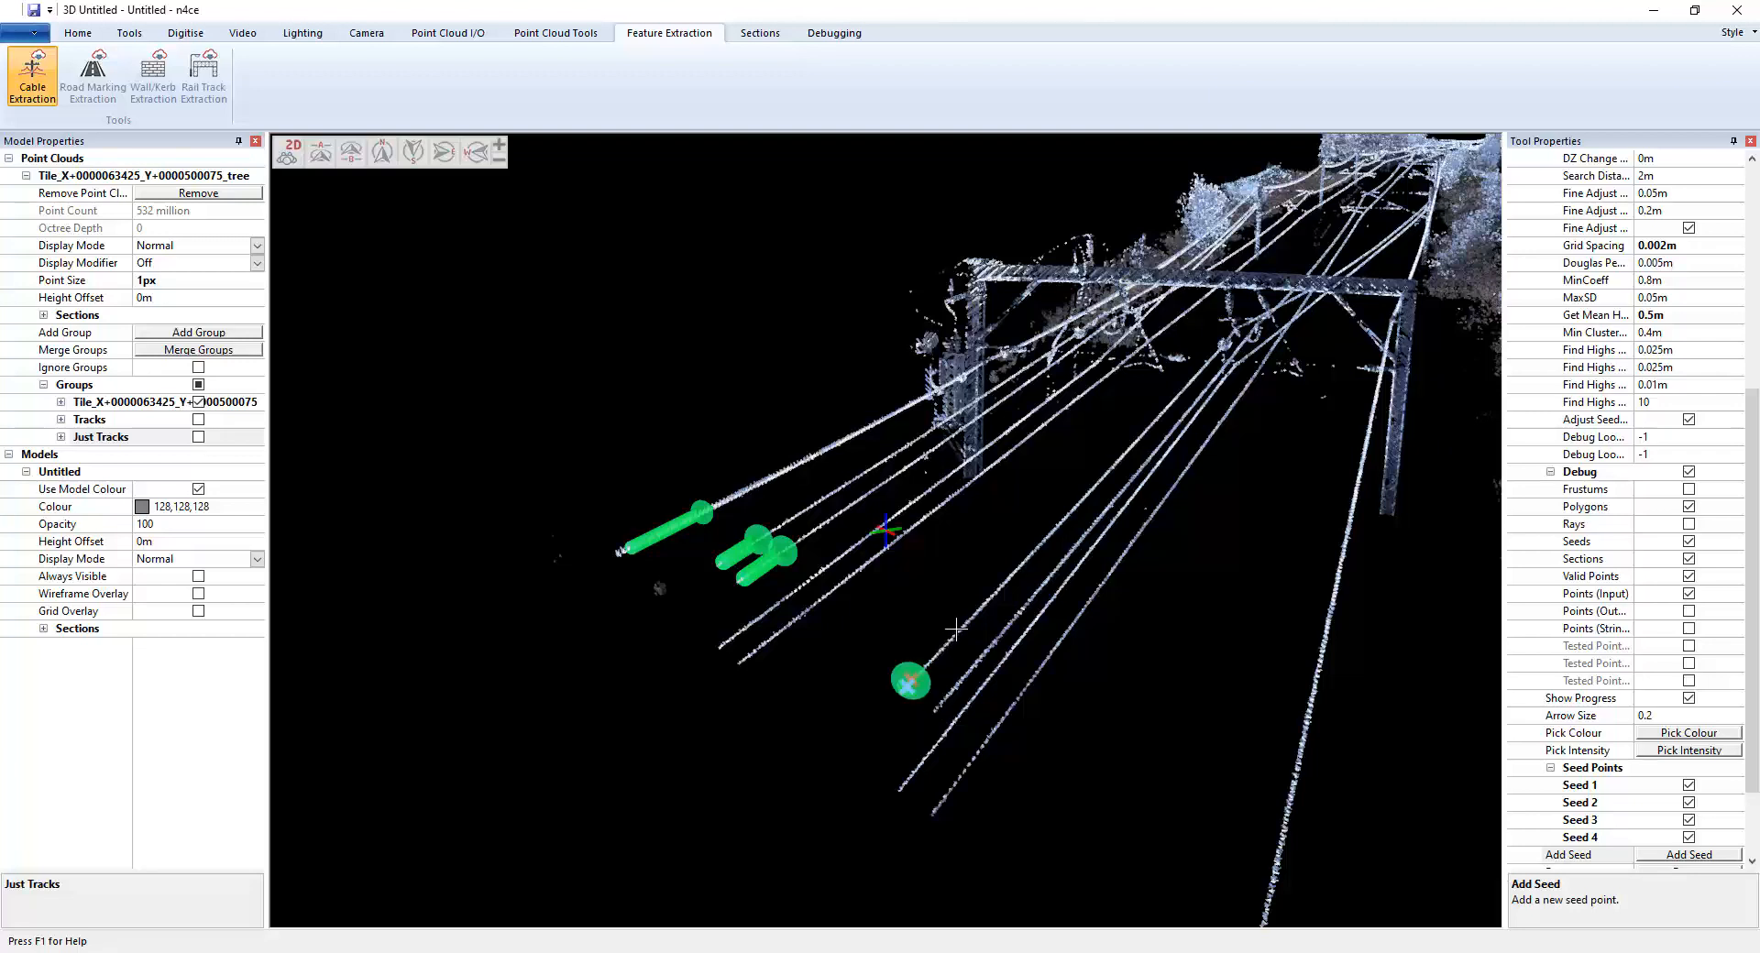
{"action": "left_click", "coordinate": [964, 622]}
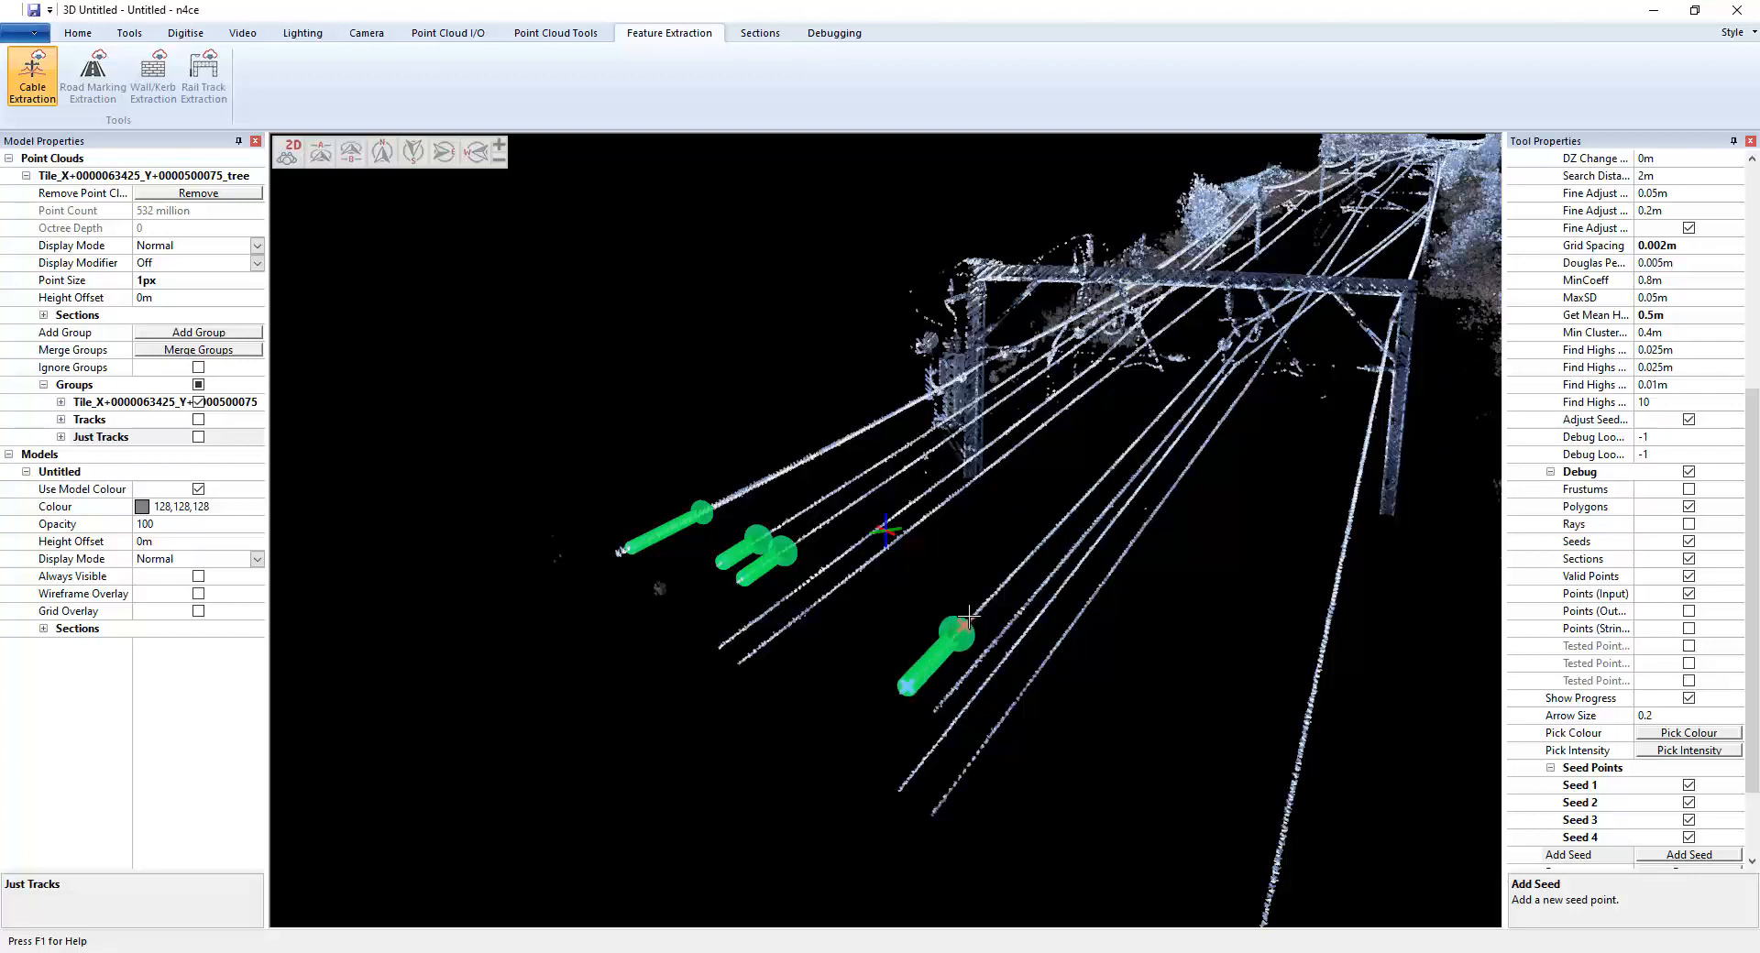
{"action": "left_click", "coordinate": [936, 706]}
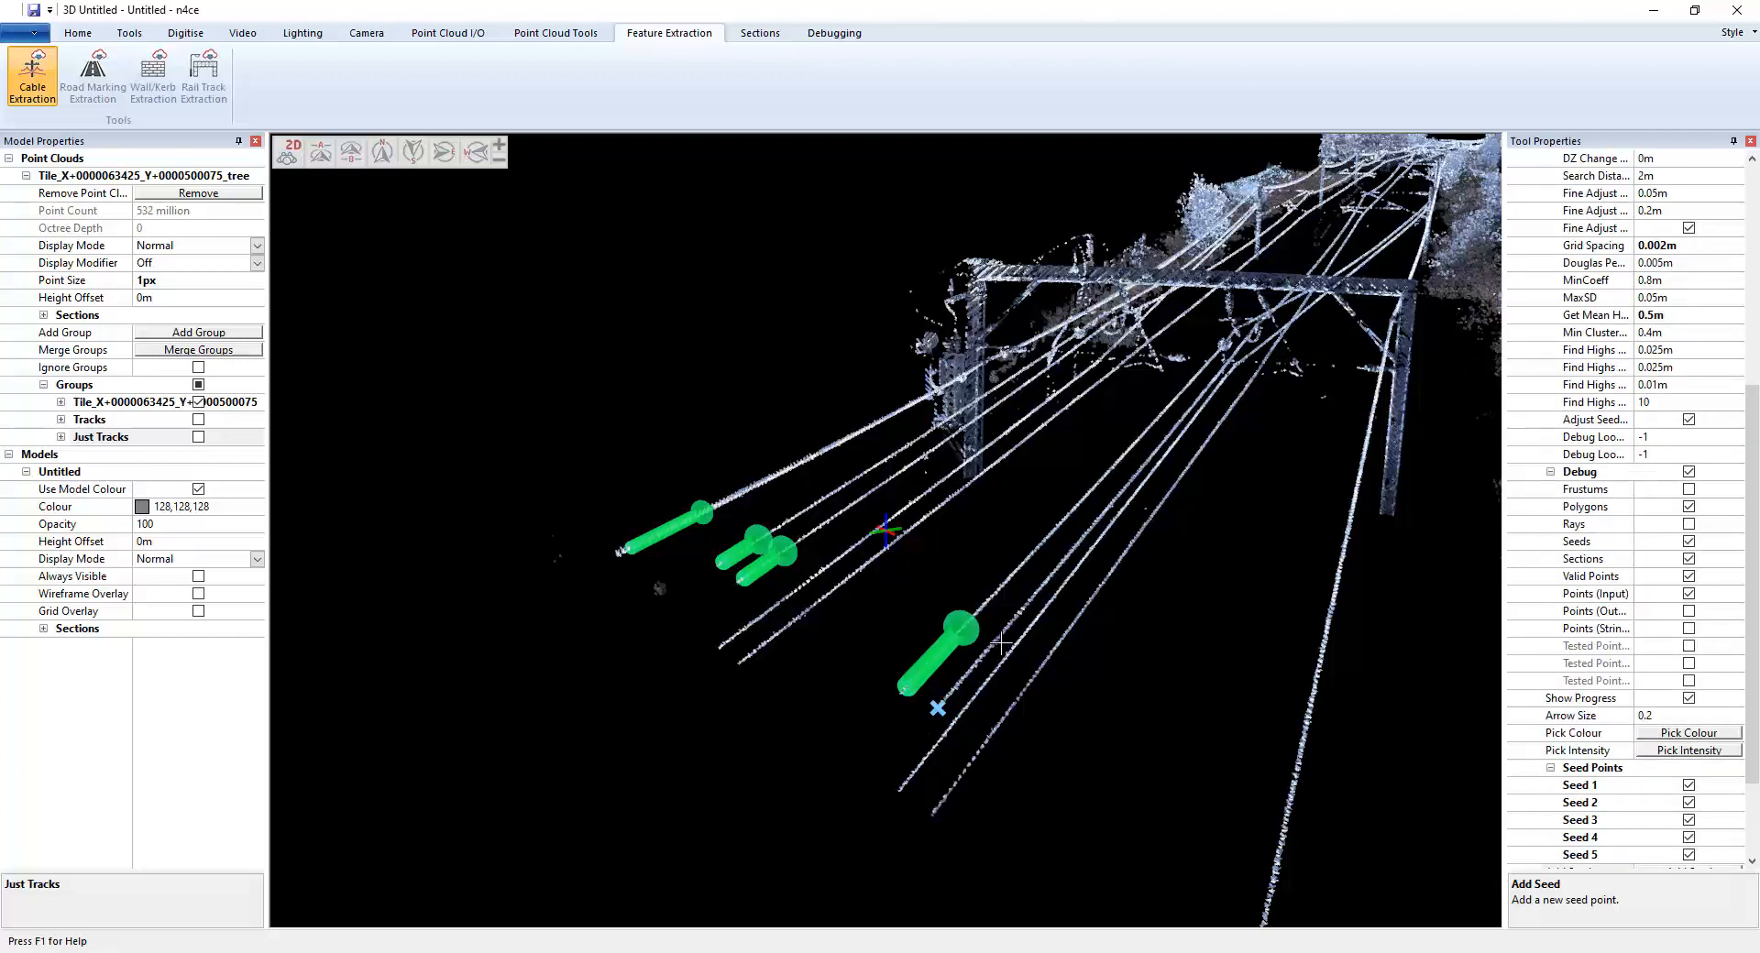
{"action": "left_click", "coordinate": [1001, 630]}
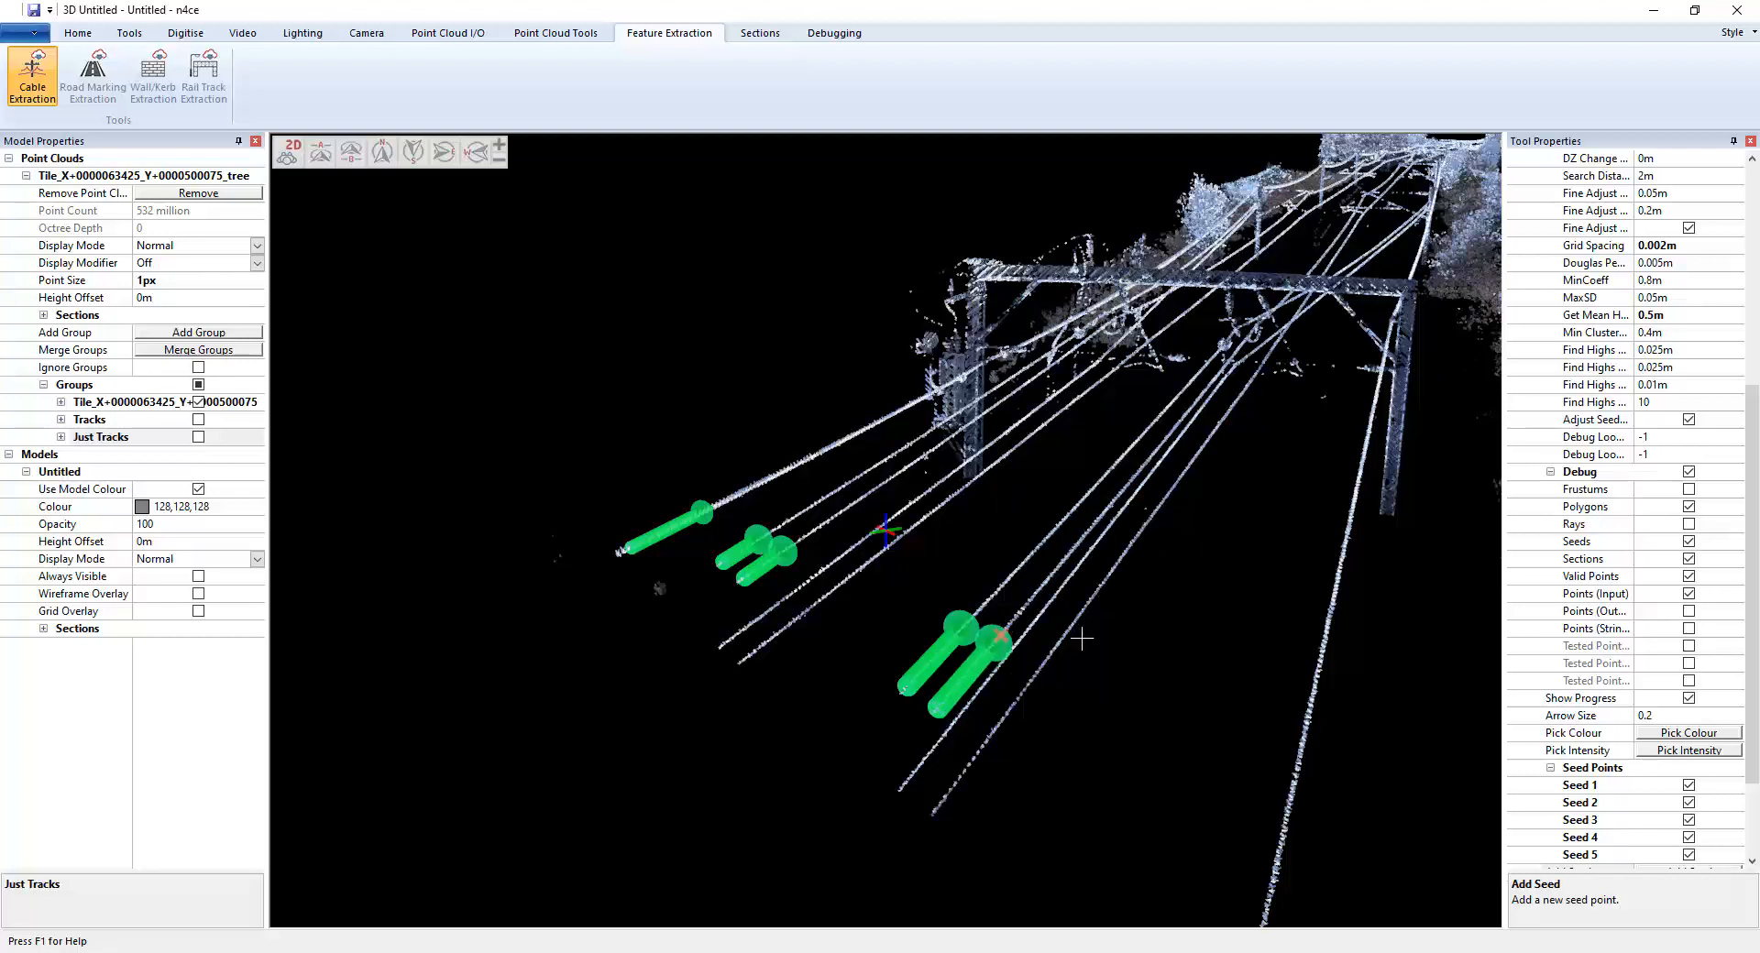
Add a sixth seed at the near end of the outermost cable right of the gantry, pointing along it towards the gantry
{"action": "scroll", "coordinate": [1055, 663], "scroll_direction": "down", "scroll_amount": 2}
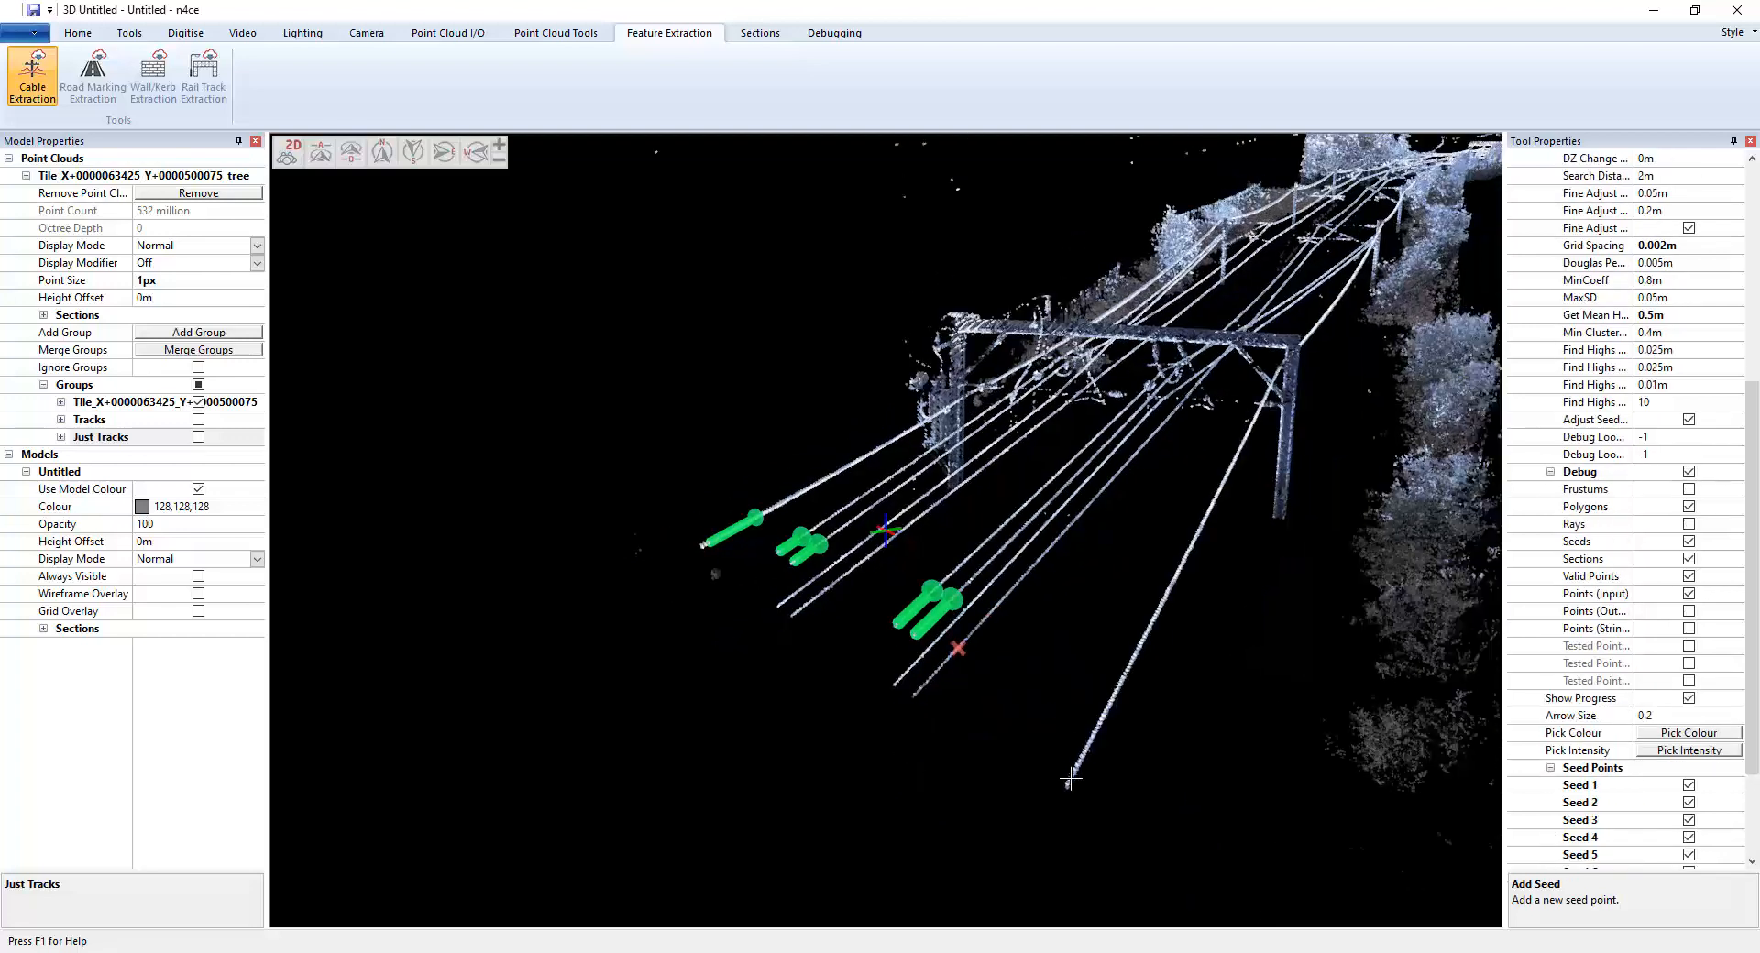
{"action": "left_click", "coordinate": [1070, 780]}
{"action": "left_click", "coordinate": [1125, 670]}
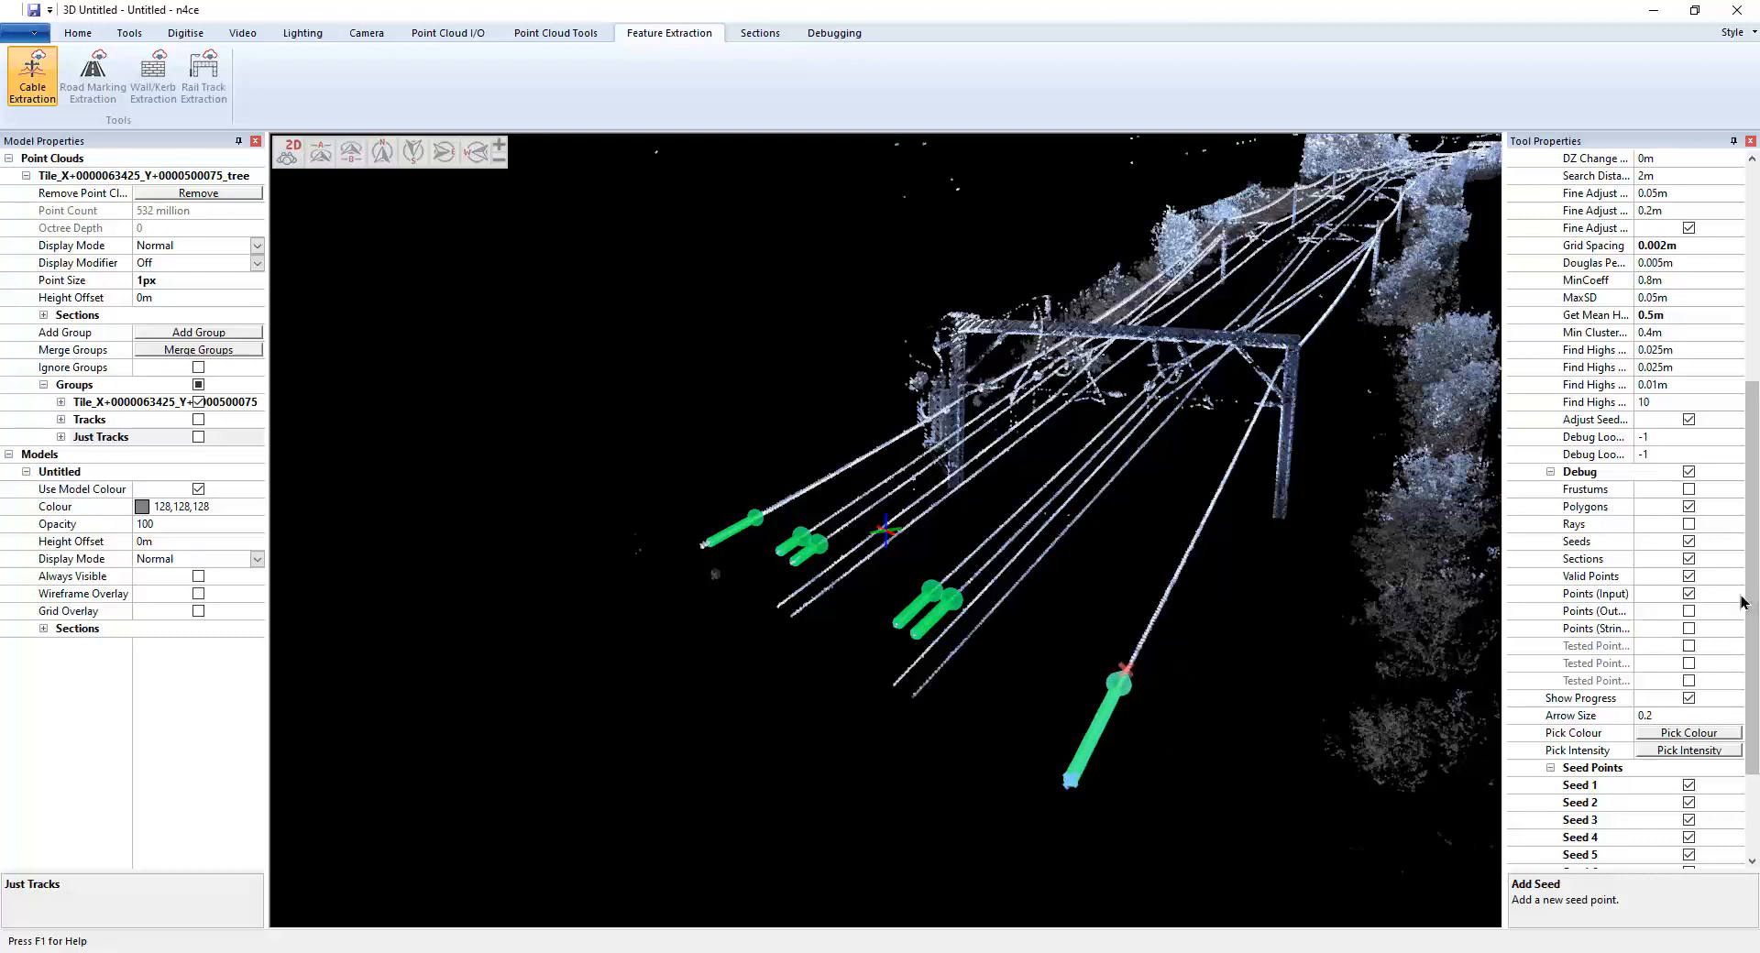
{"action": "left_click_drag", "start_coordinate": [1750, 601], "coordinate": [1749, 367]}
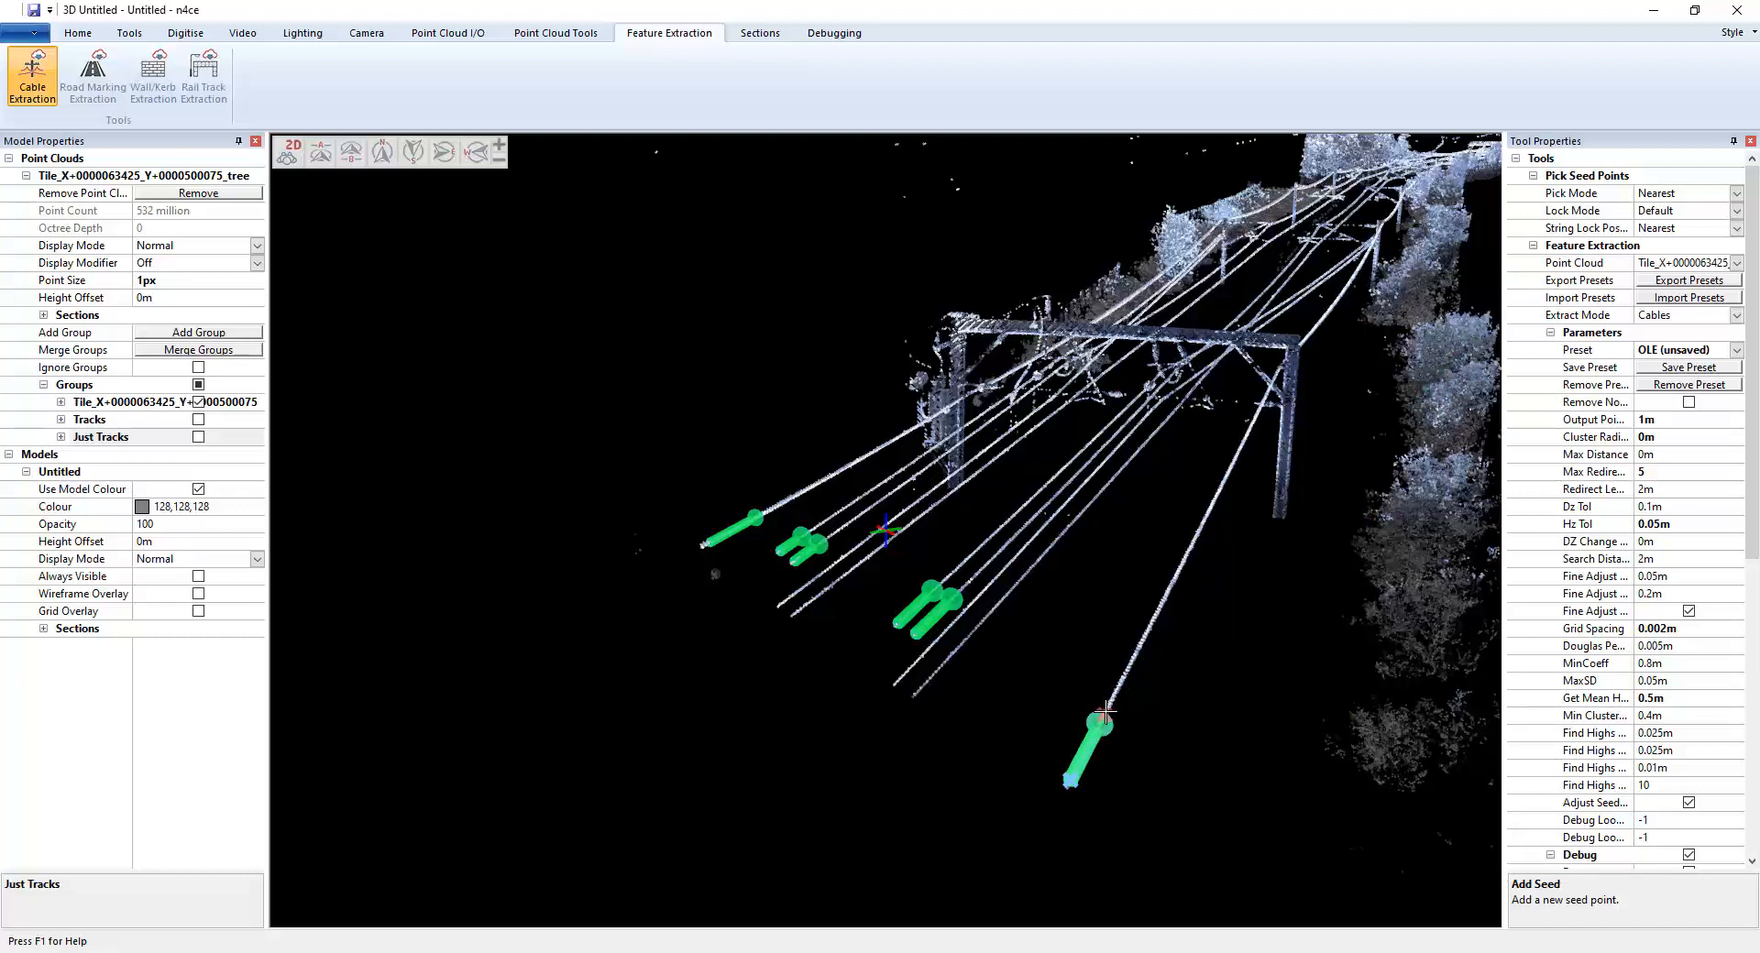
{"action": "left_click", "coordinate": [1104, 713]}
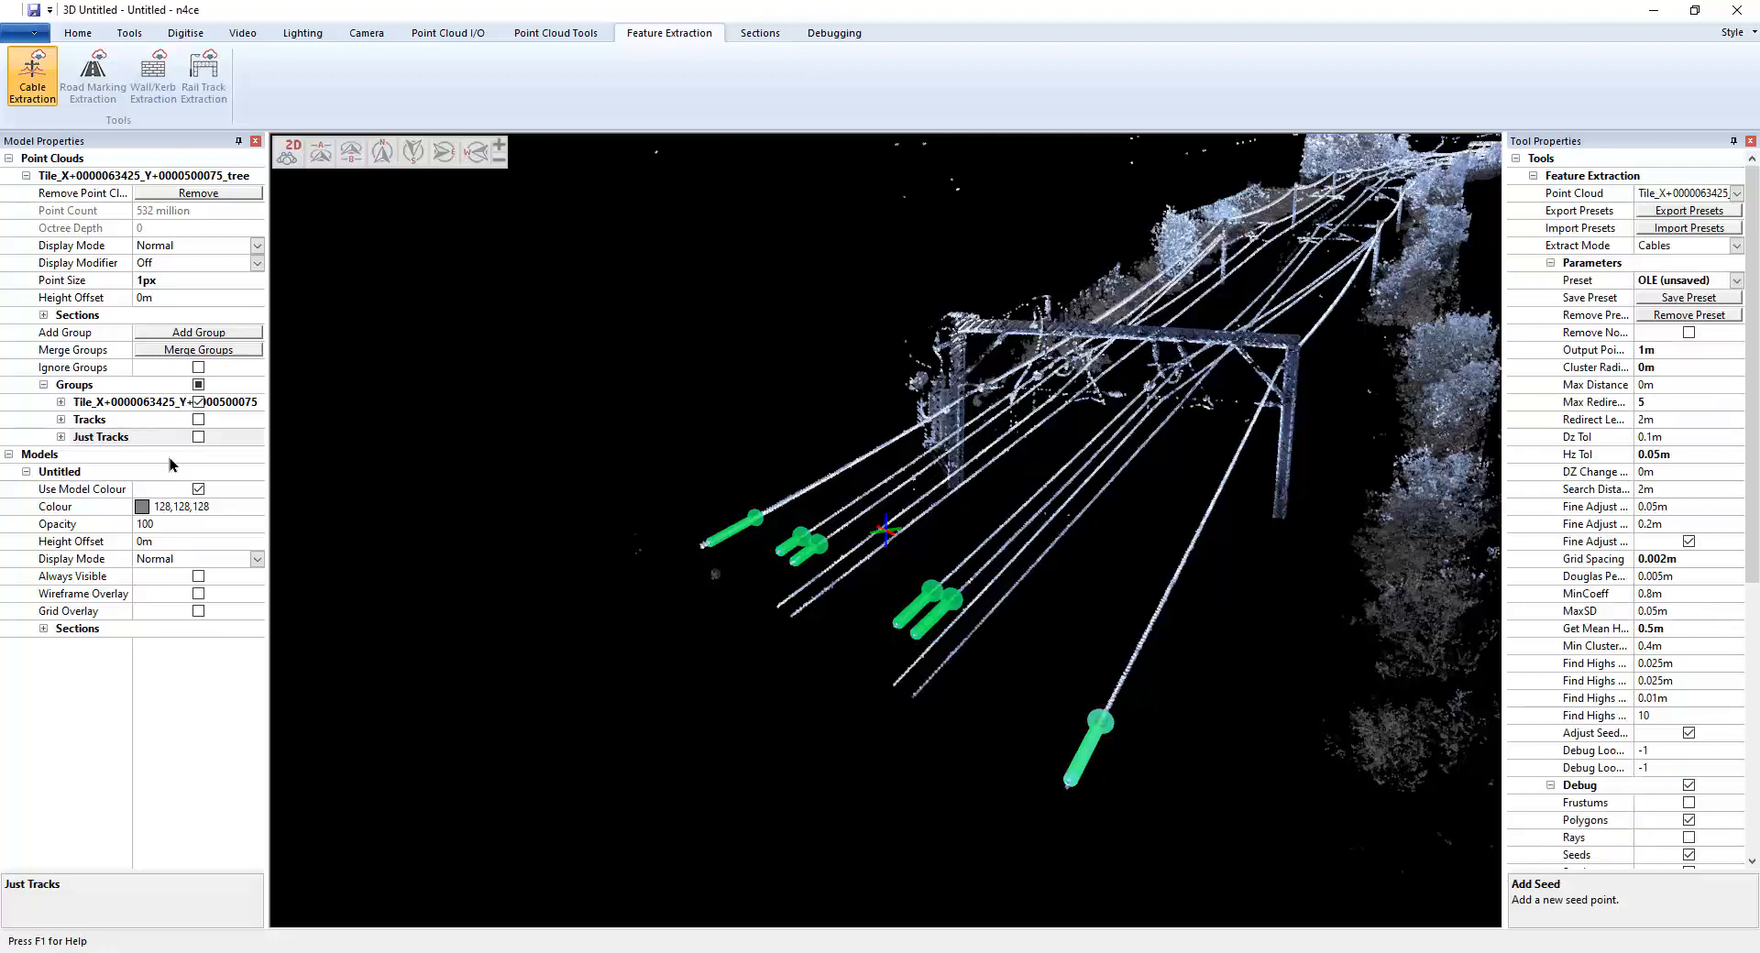
Extract the cable strings from all six seeds and dismiss the completion message
{"action": "mouse_move", "coordinate": [775, 686]}
{"action": "middle_mouse_down"}
{"action": "mouse_move", "coordinate": [838, 664]}
{"action": "mouse_move", "coordinate": [778, 672]}
{"action": "middle_mouse_up"}
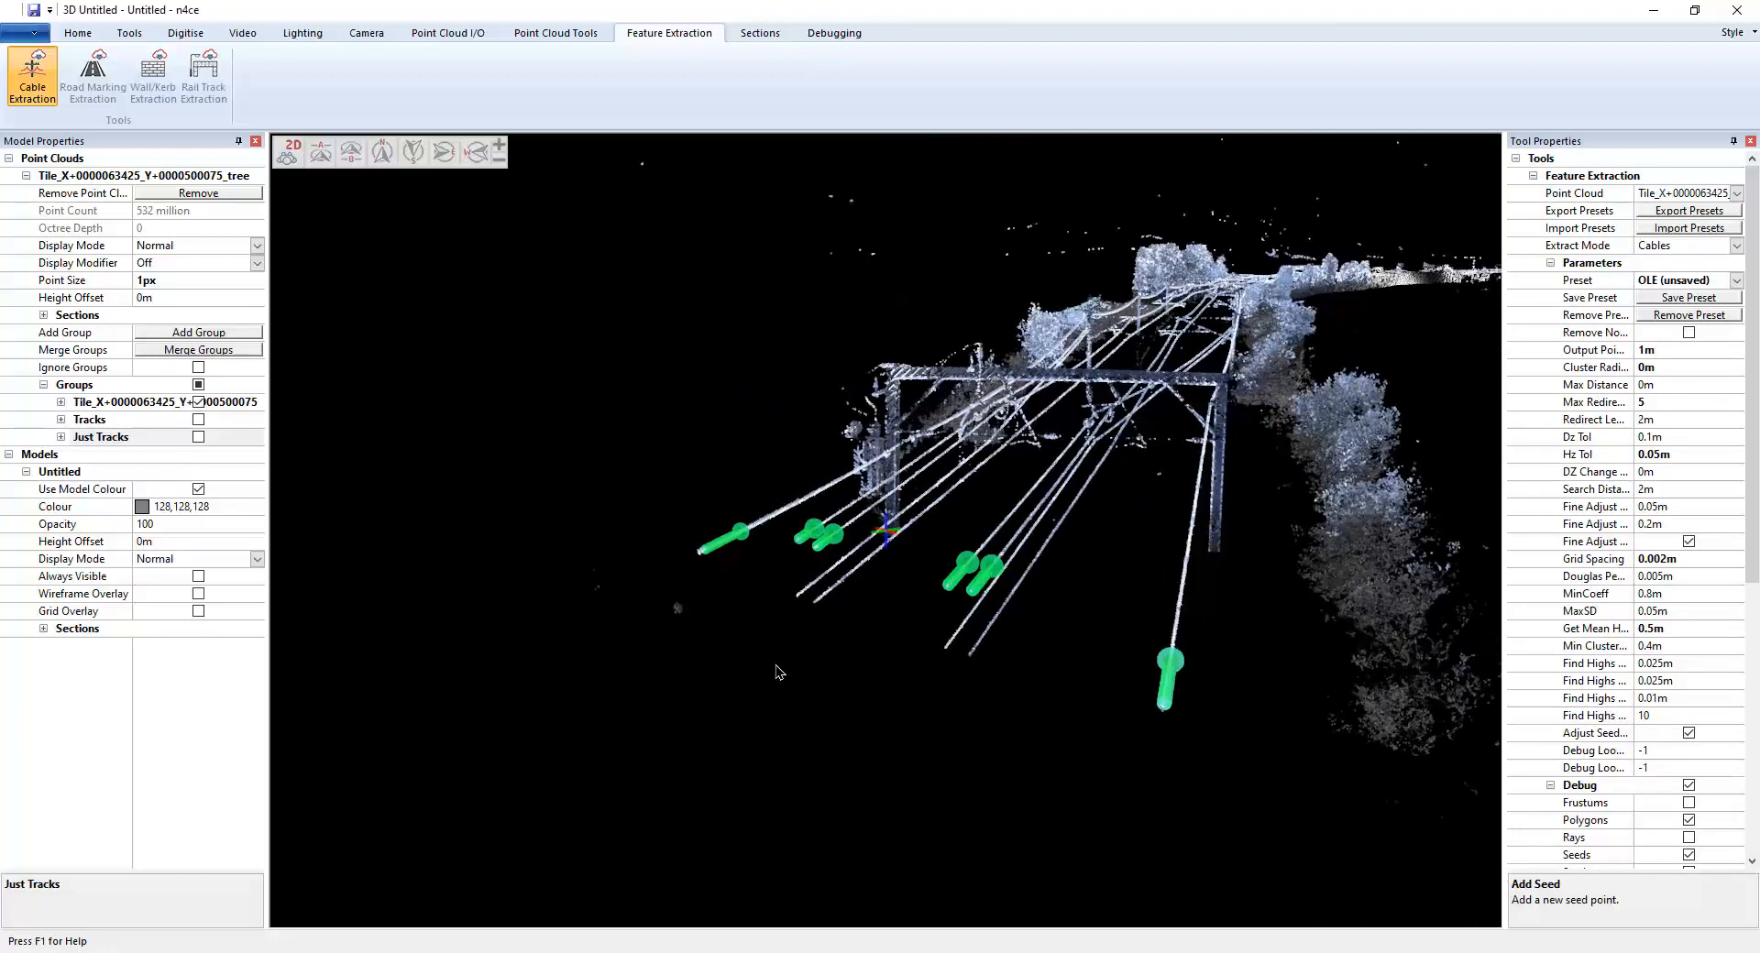
{"action": "scroll", "coordinate": [778, 673], "scroll_direction": "up", "scroll_amount": 4}
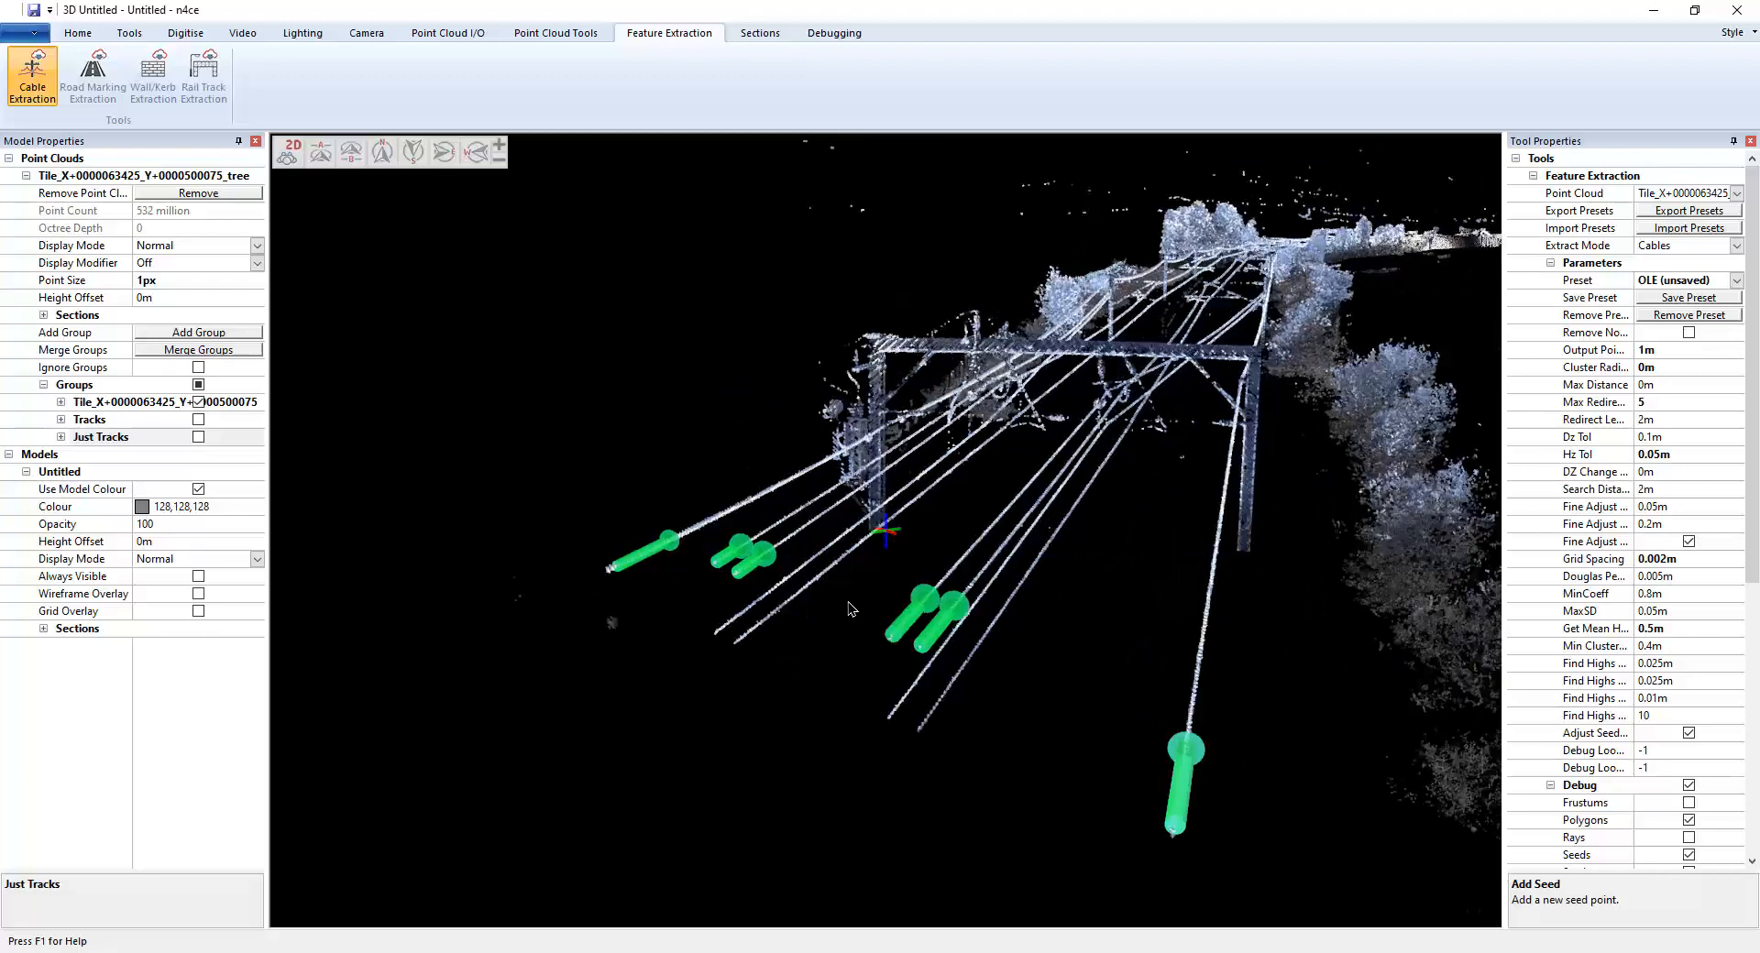
{"action": "middle_click_drag", "start_coordinate": [848, 603], "coordinate": [784, 650]}
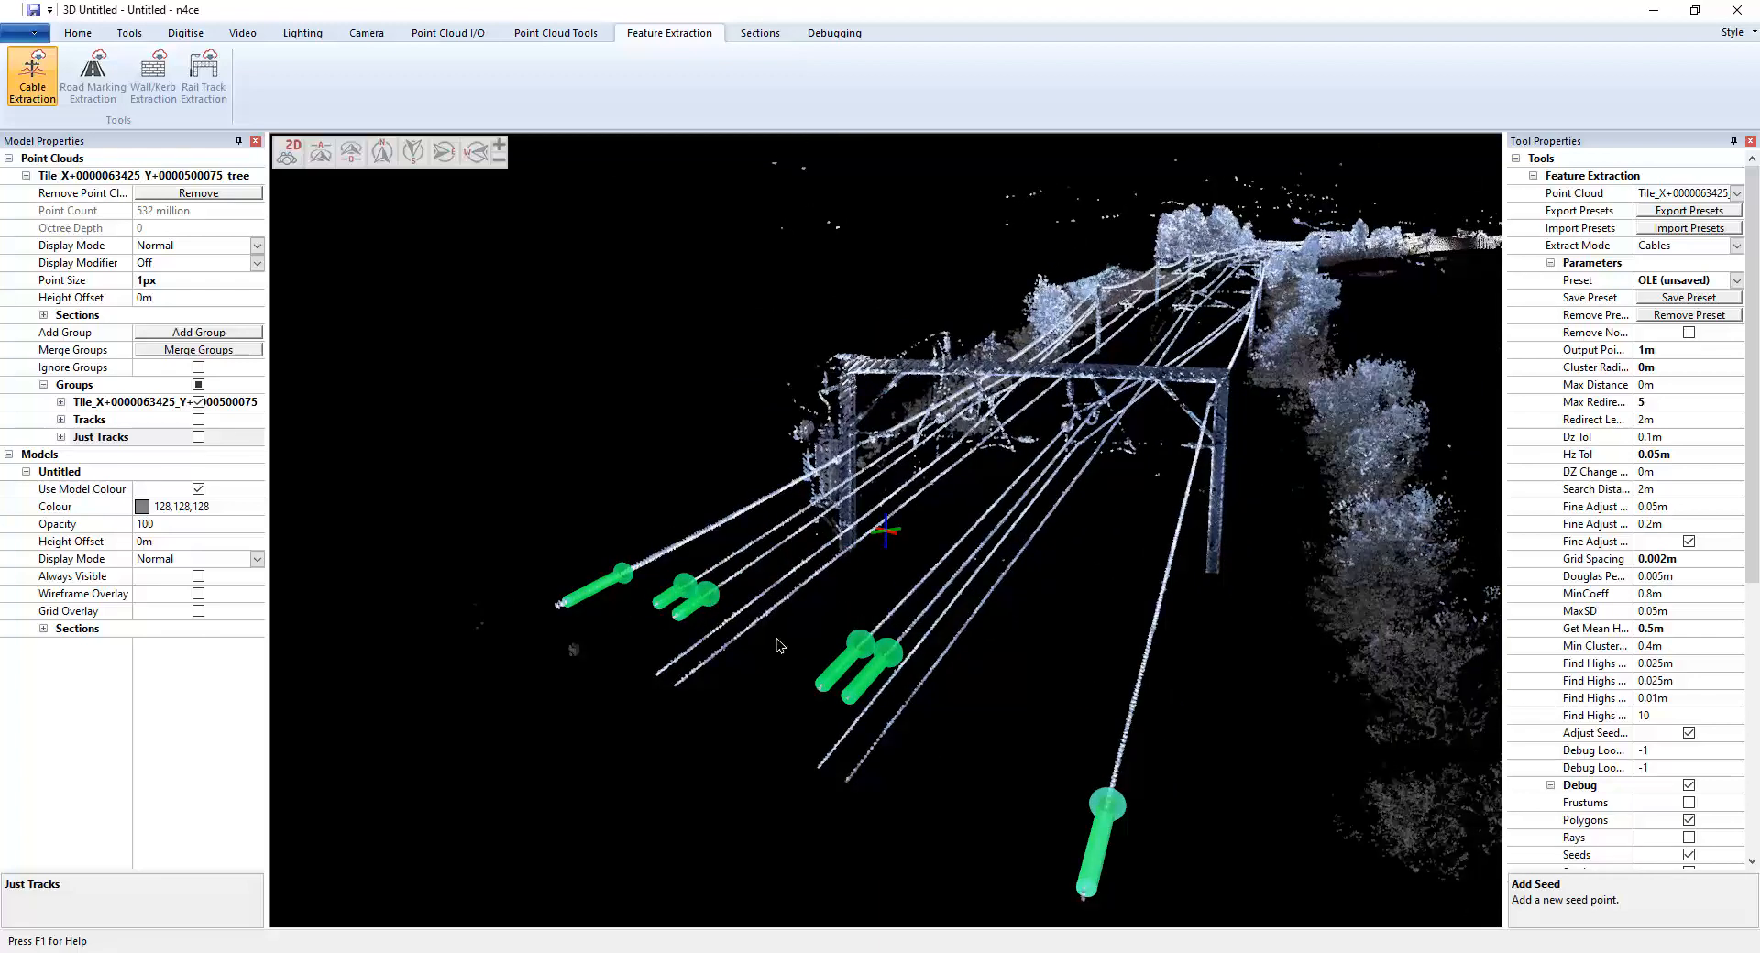
{"action": "scroll", "coordinate": [1151, 706], "scroll_direction": "down", "scroll_amount": 1}
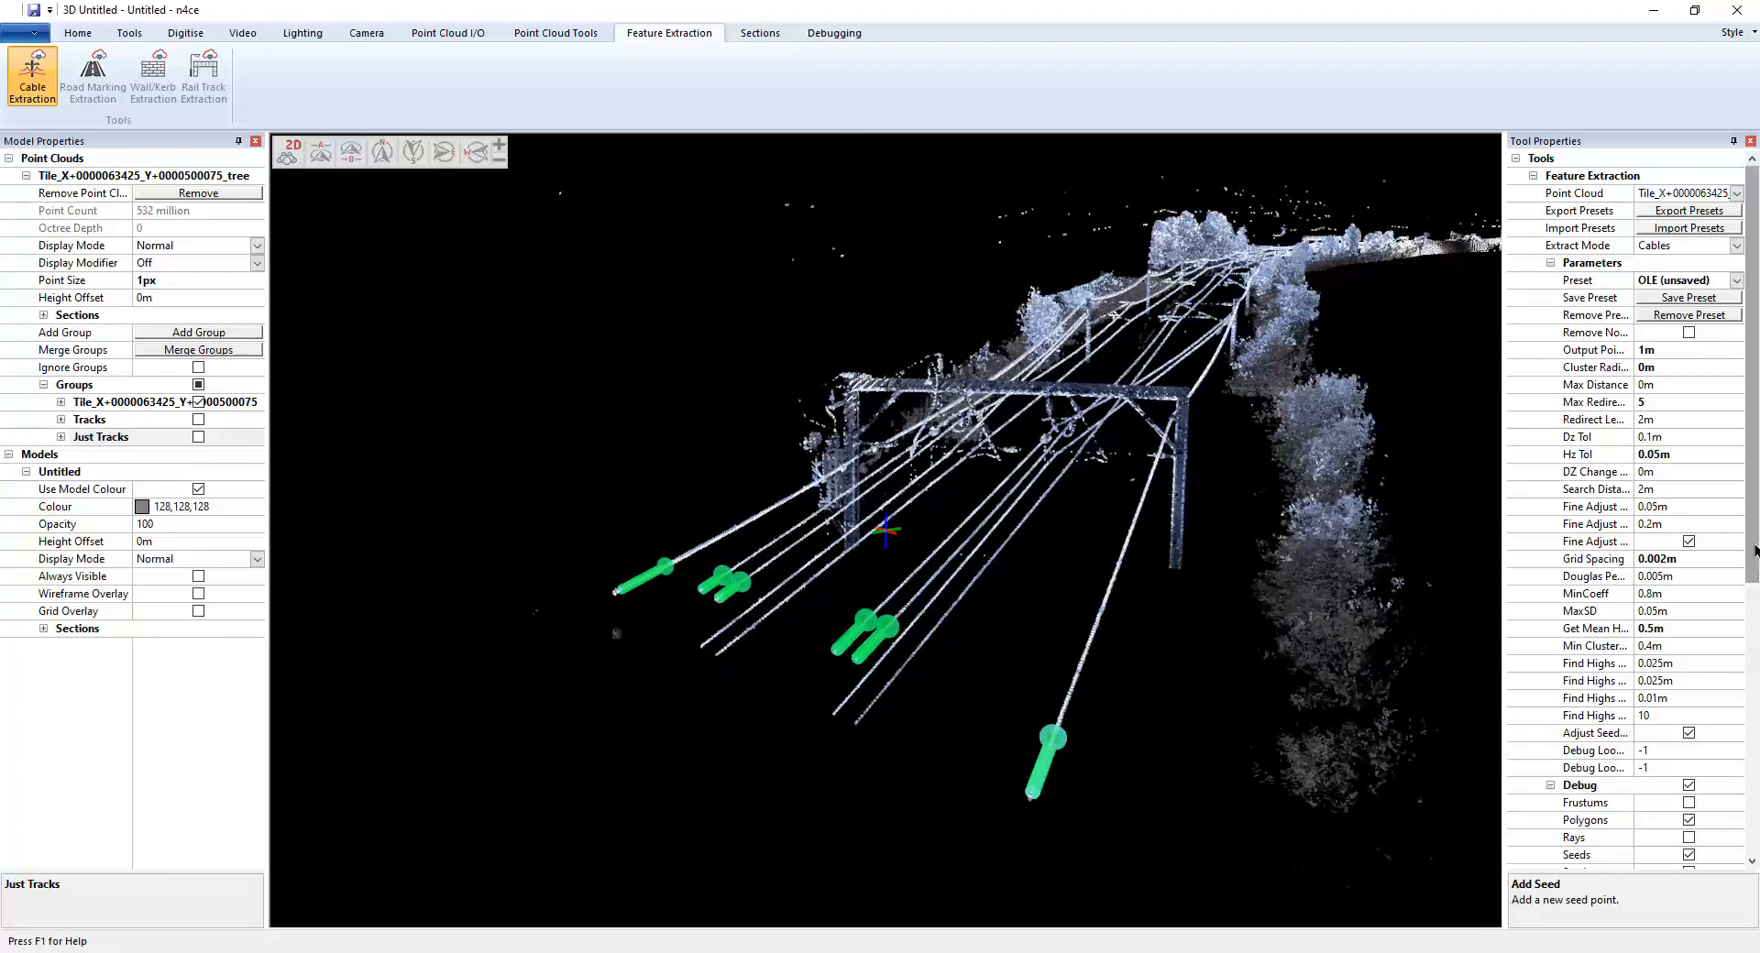
{"action": "left_click_drag", "start_coordinate": [1756, 550], "coordinate": [1699, 790]}
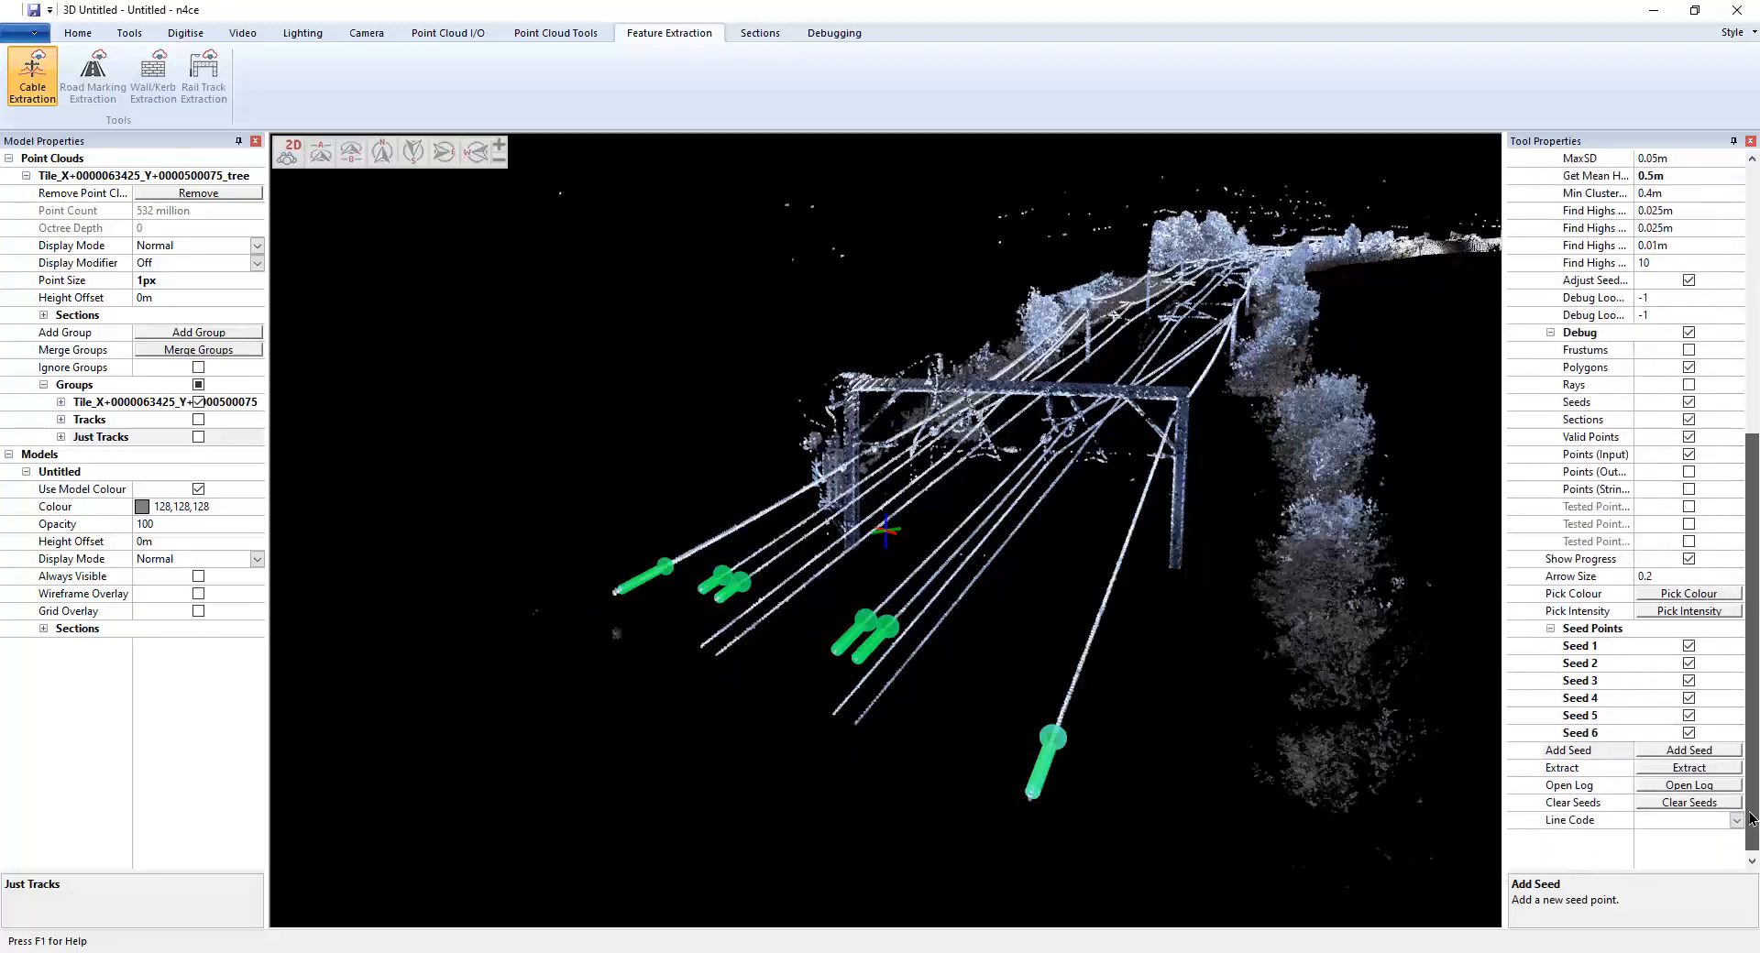
{"action": "left_click", "coordinate": [1689, 770]}
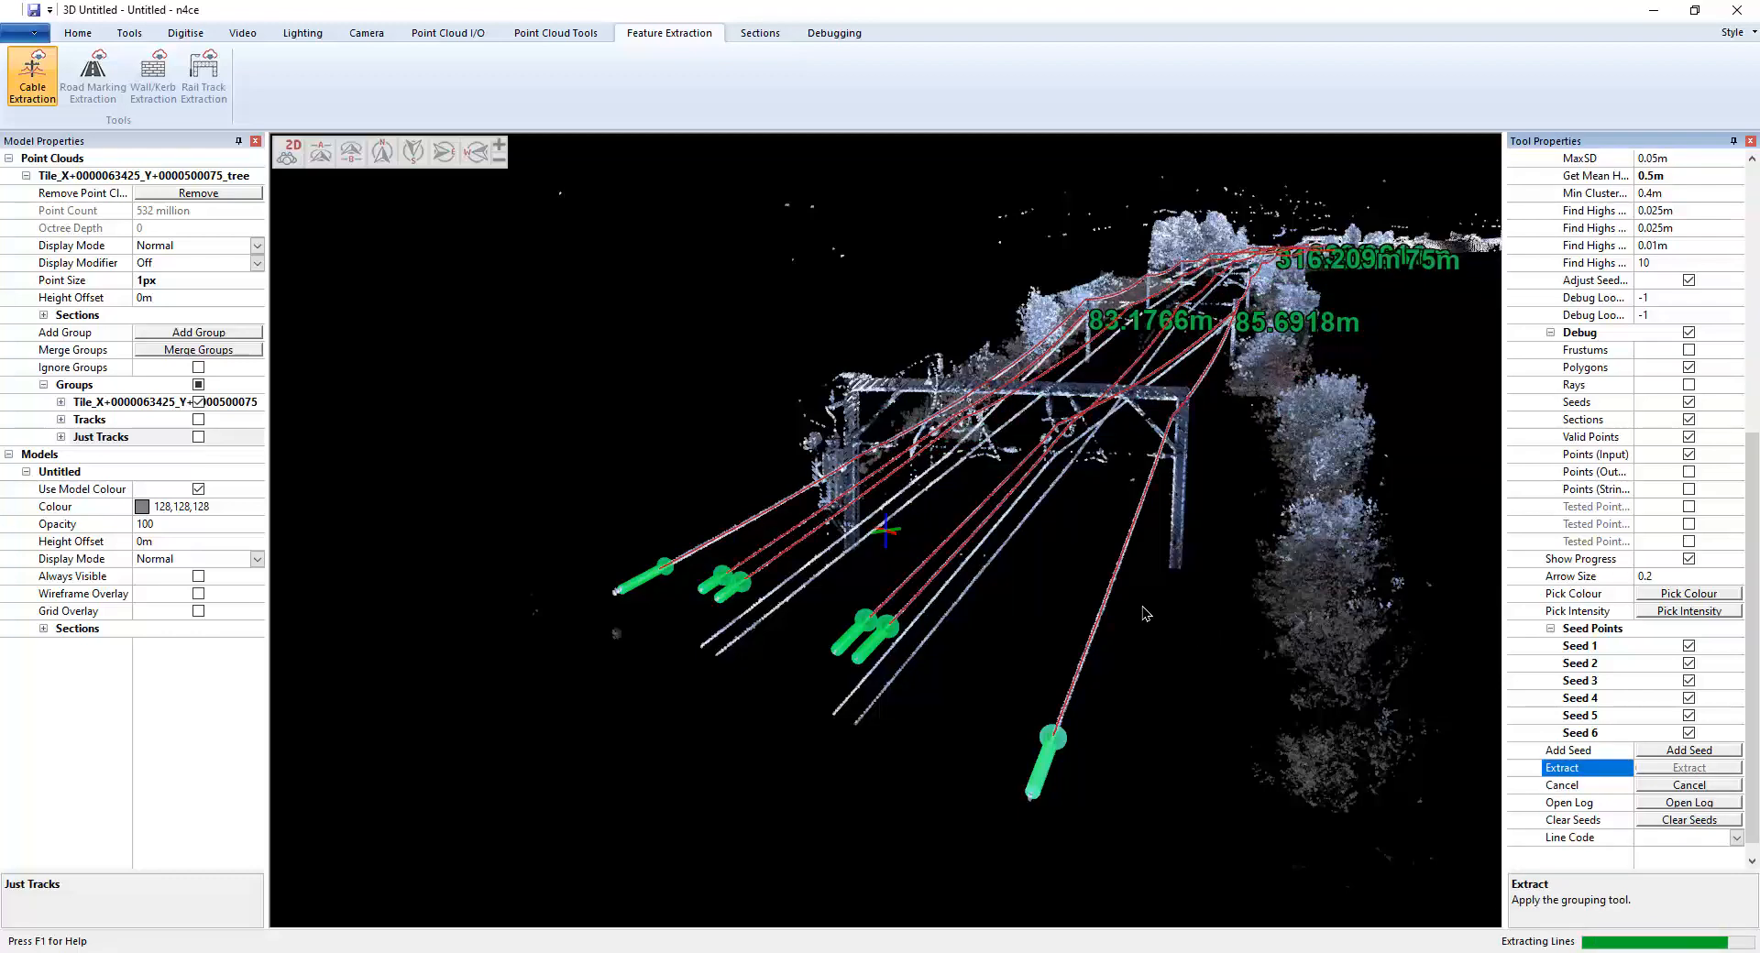
{"action": "middle_click_drag", "start_coordinate": [974, 683], "coordinate": [1120, 683]}
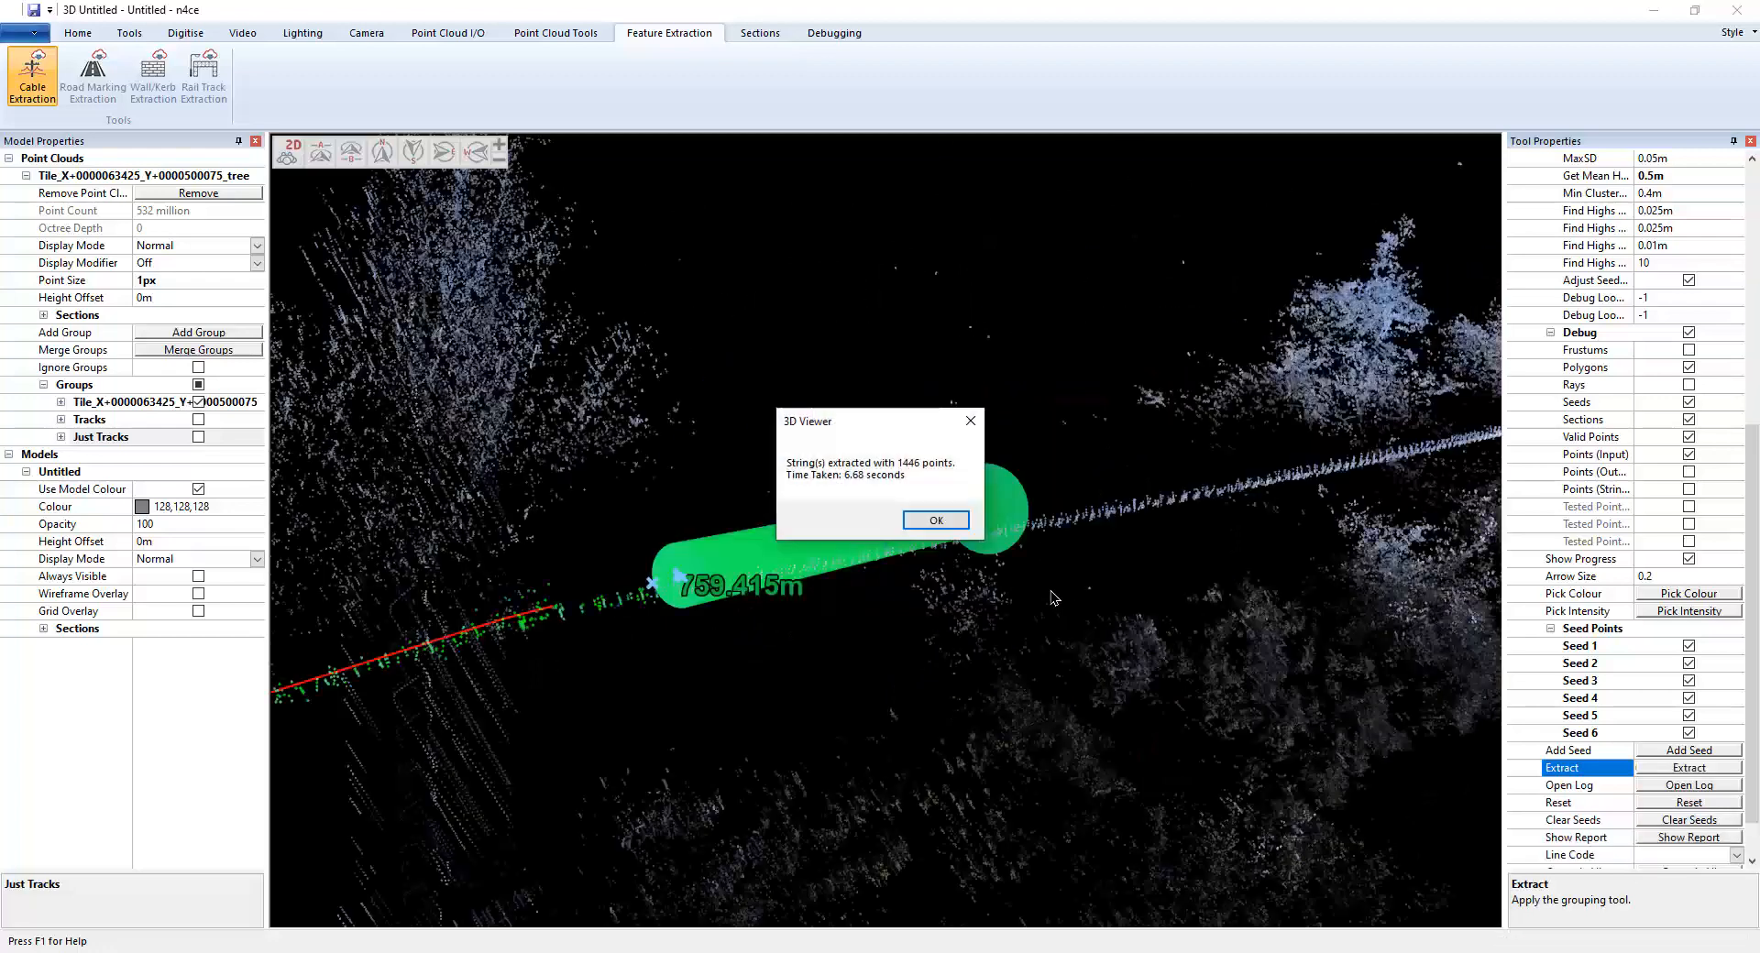
{"action": "left_click", "coordinate": [931, 521]}
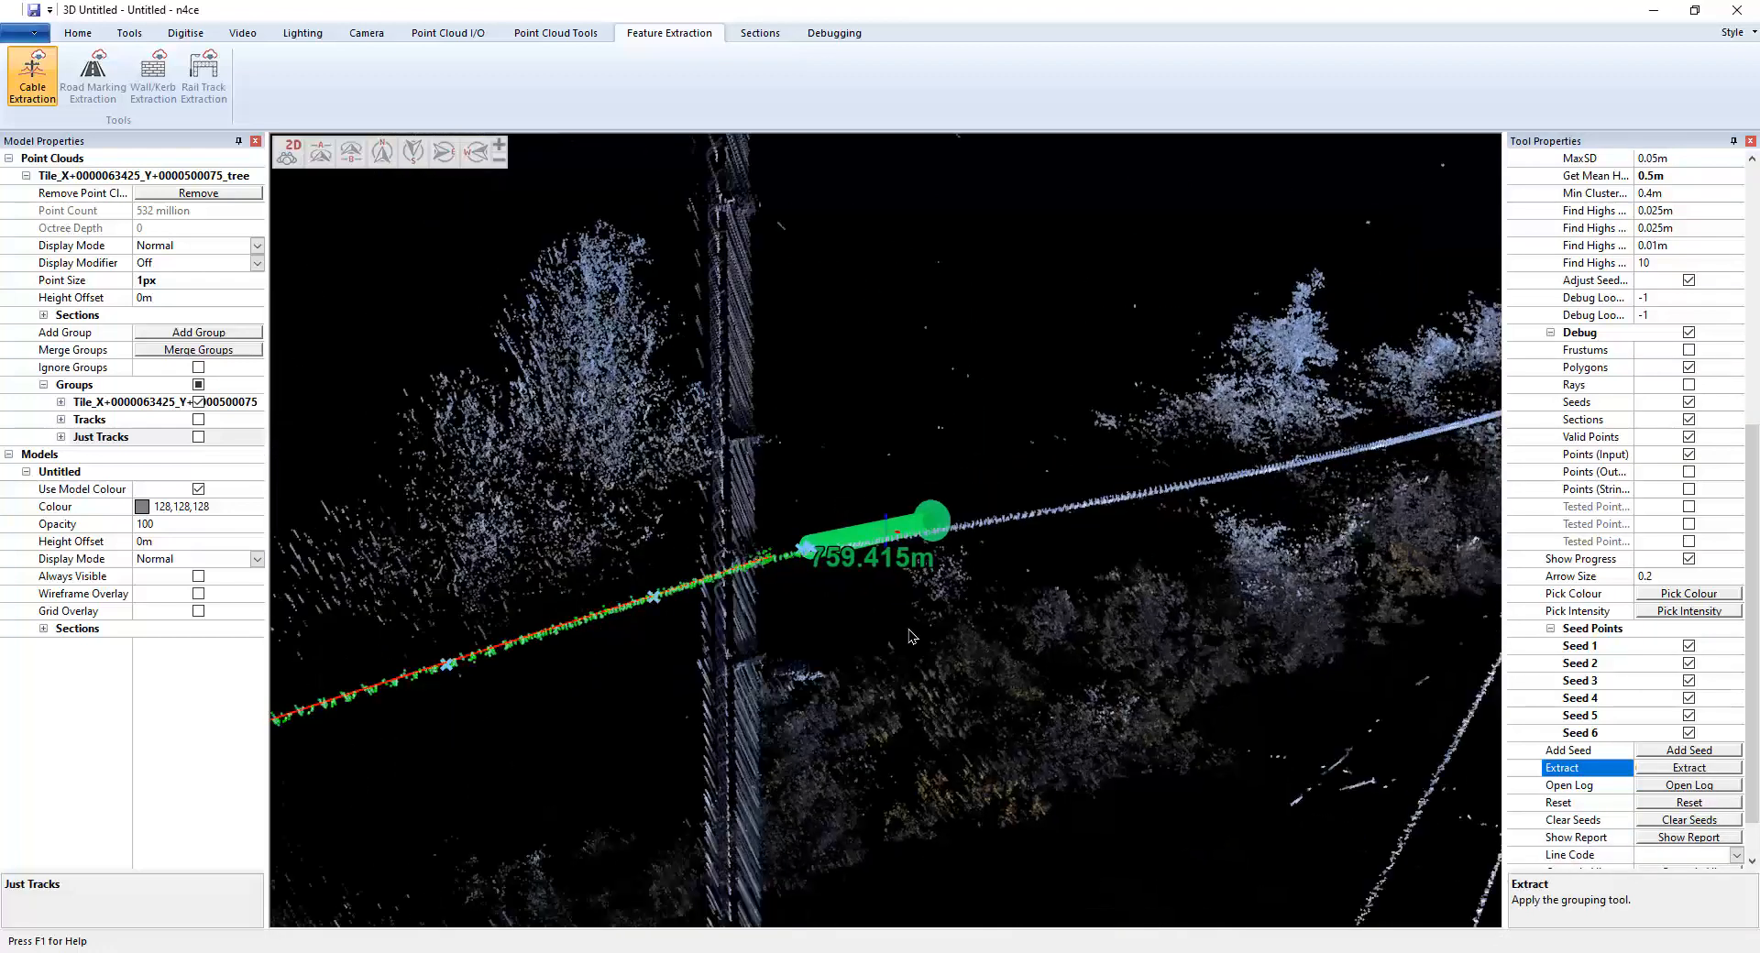
Examine the extracted strings of Seeds 1 to 6 at their end points, checking how far each one follows its cable
{"action": "middle_click_drag", "start_coordinate": [891, 638], "coordinate": [936, 688]}
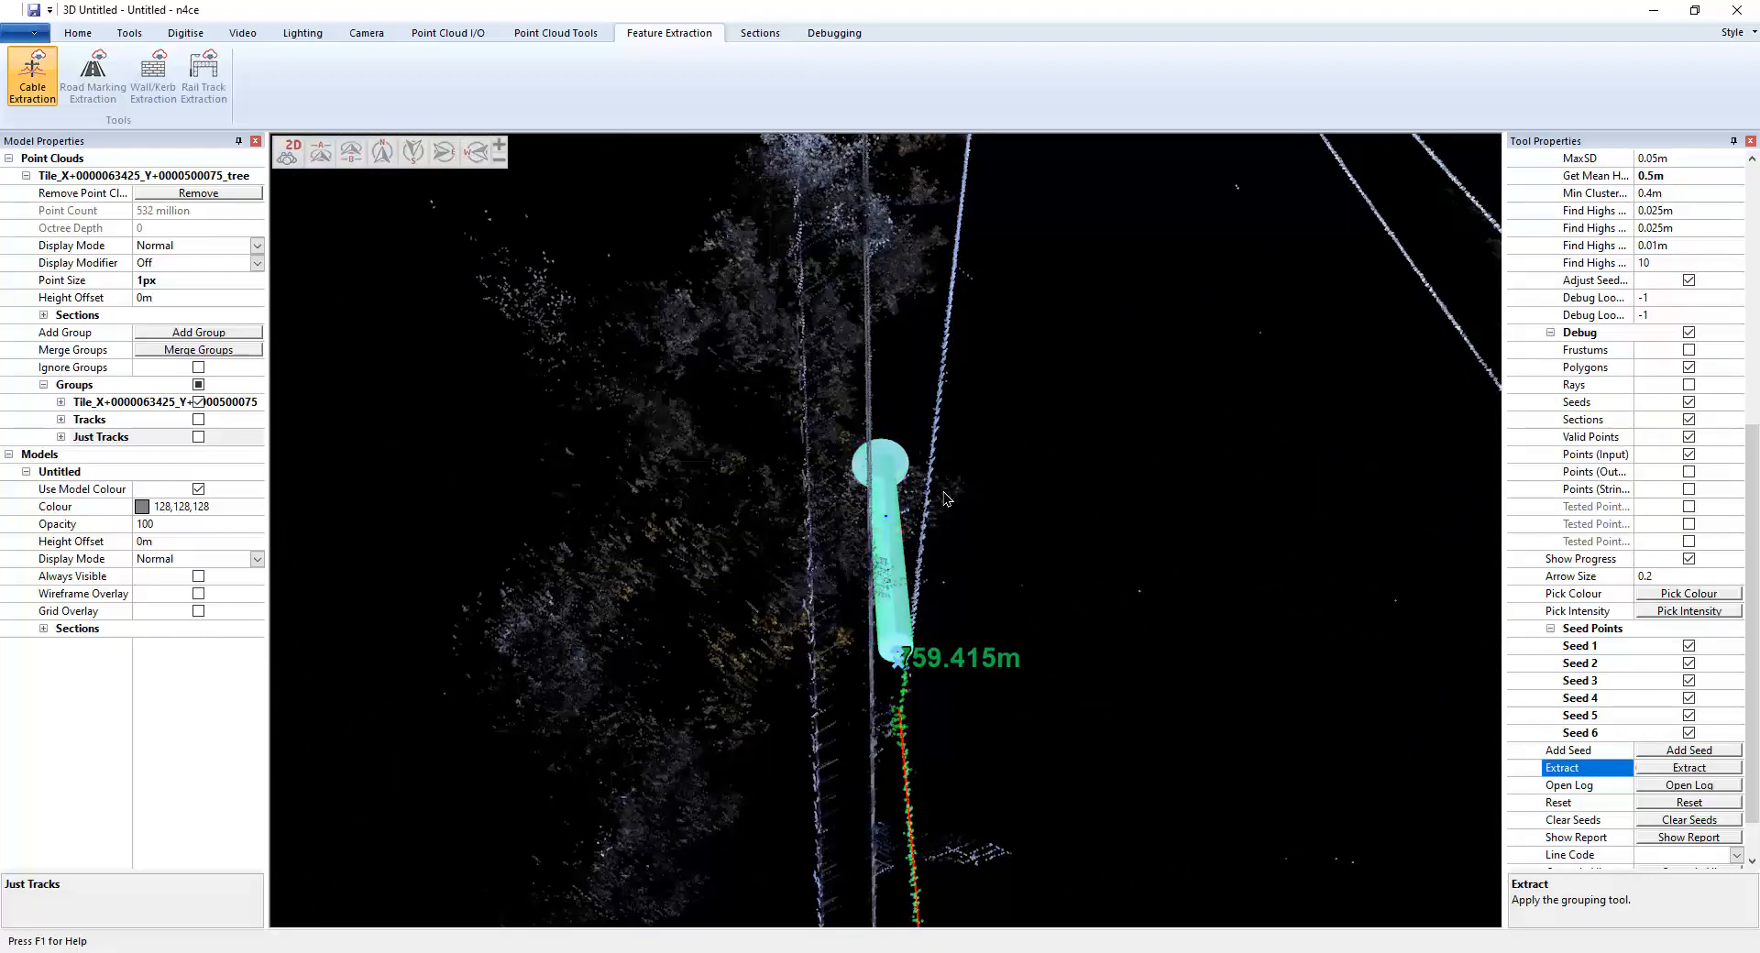
{"action": "middle_click_drag", "start_coordinate": [926, 473], "coordinate": [919, 488]}
{"action": "scroll", "coordinate": [935, 516], "scroll_direction": "down", "scroll_amount": 3}
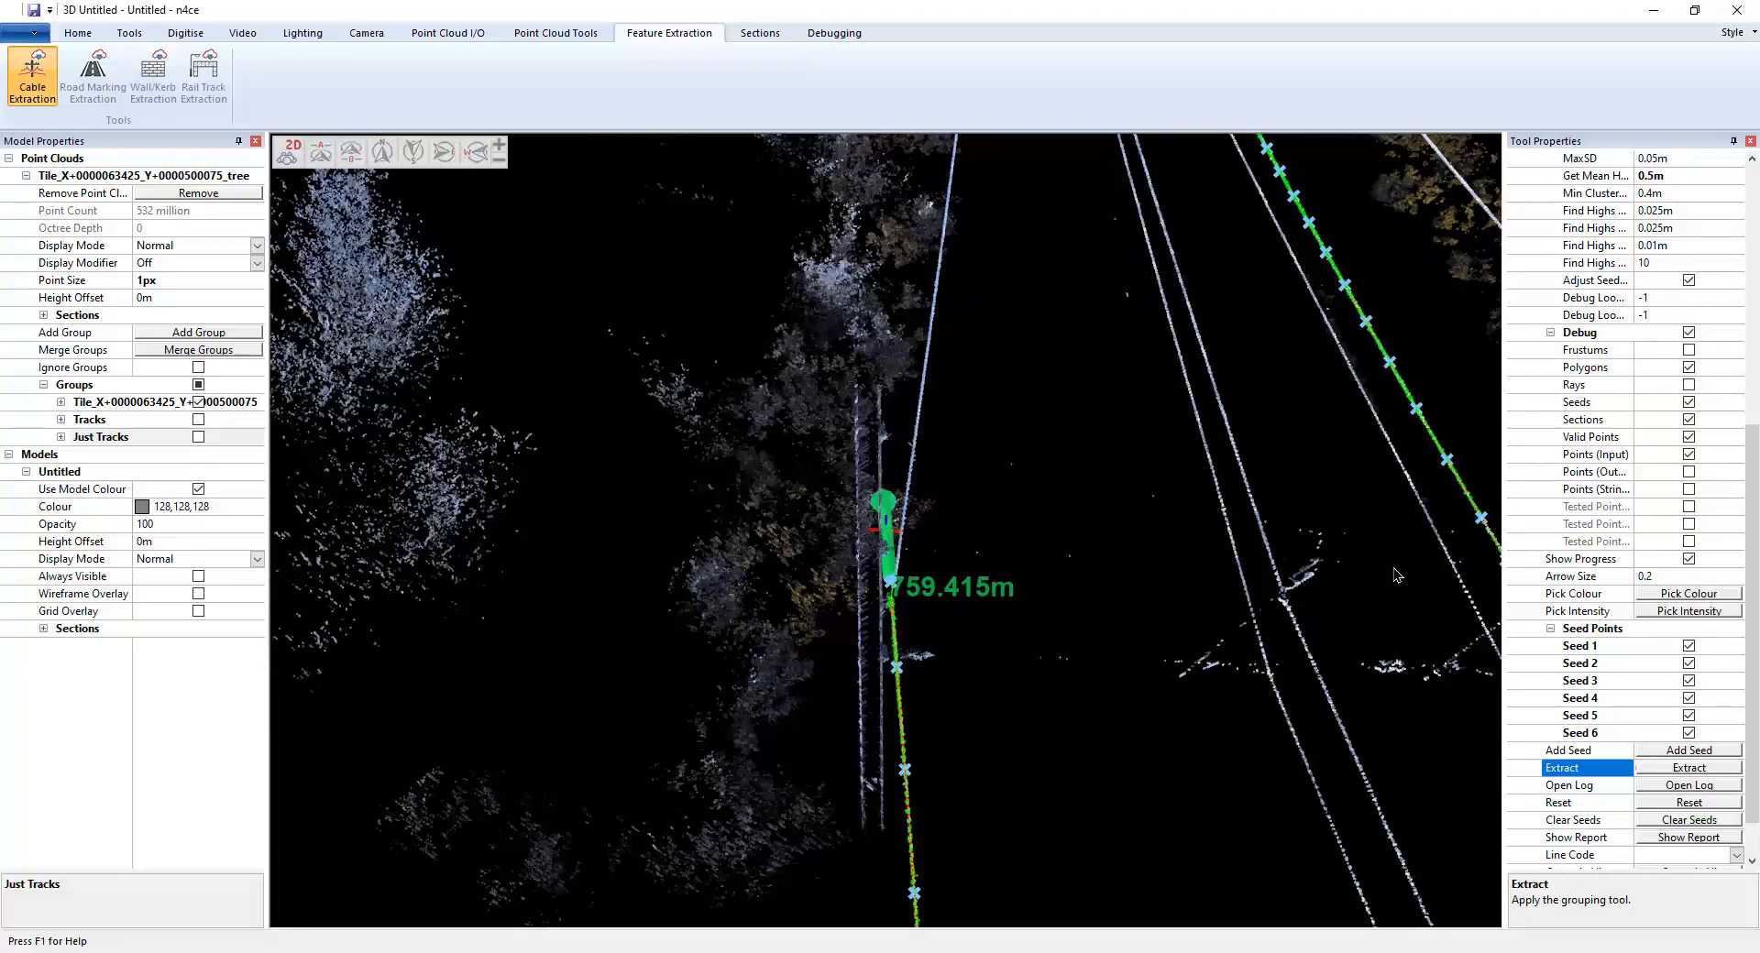
{"action": "double_click", "coordinate": [1583, 664]}
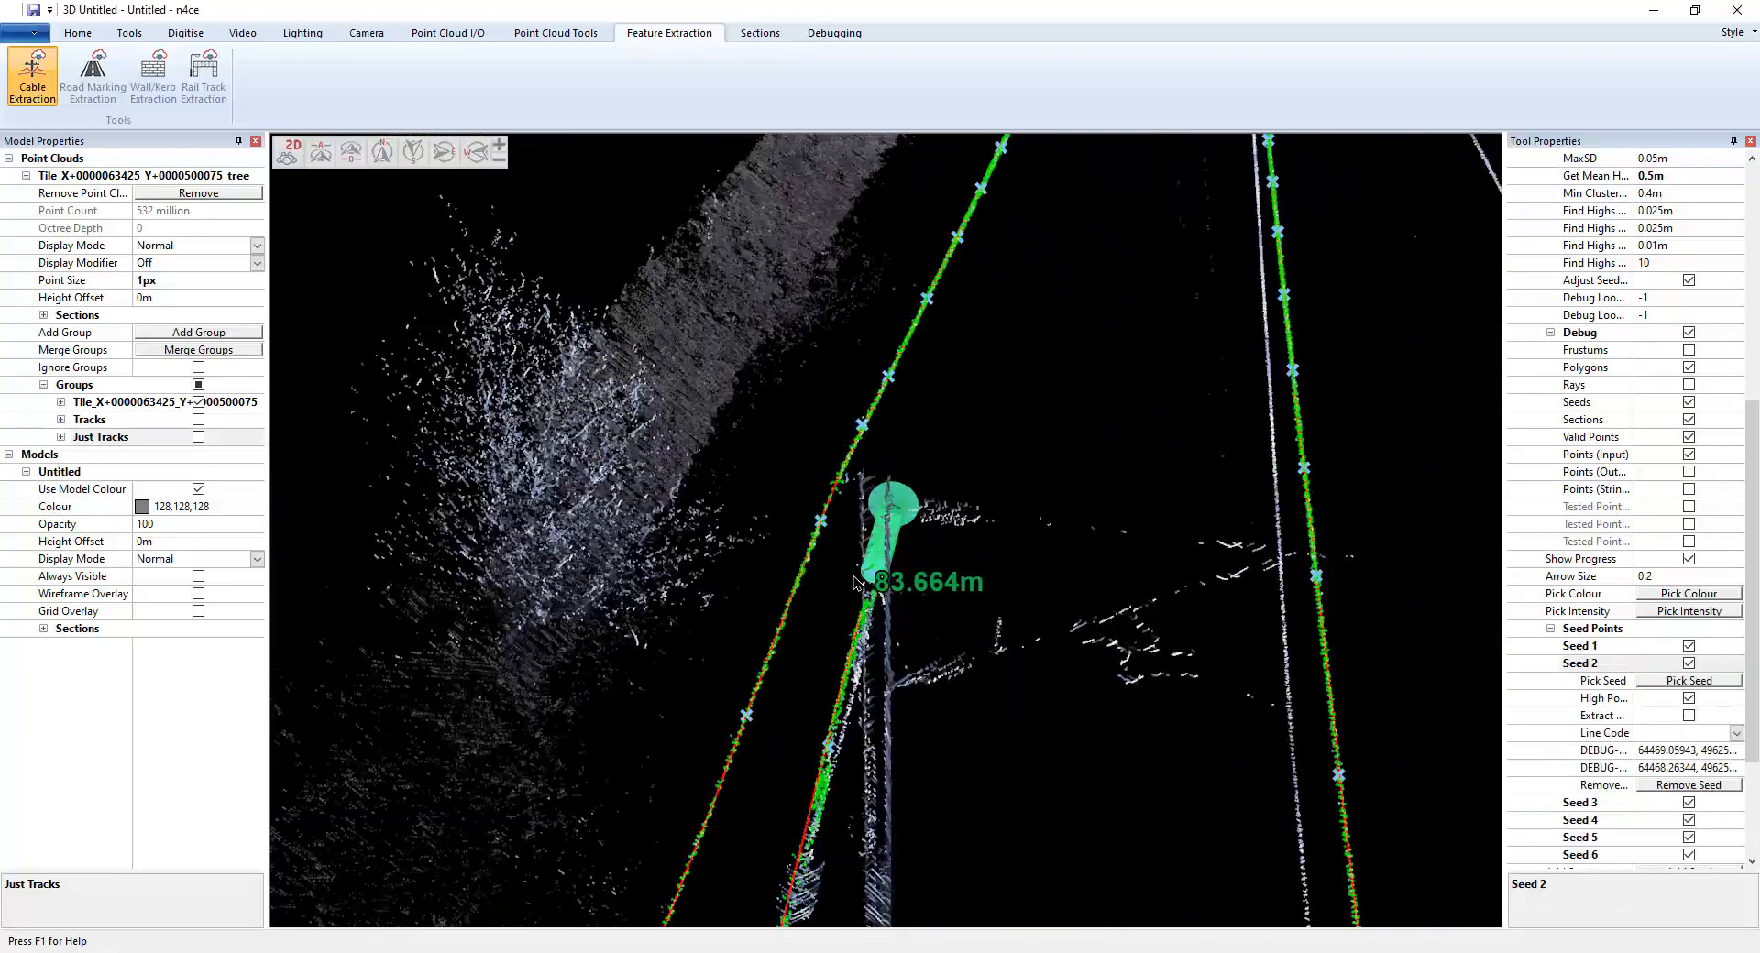
{"action": "double_click", "coordinate": [1580, 802]}
{"action": "double_click", "coordinate": [1584, 821]}
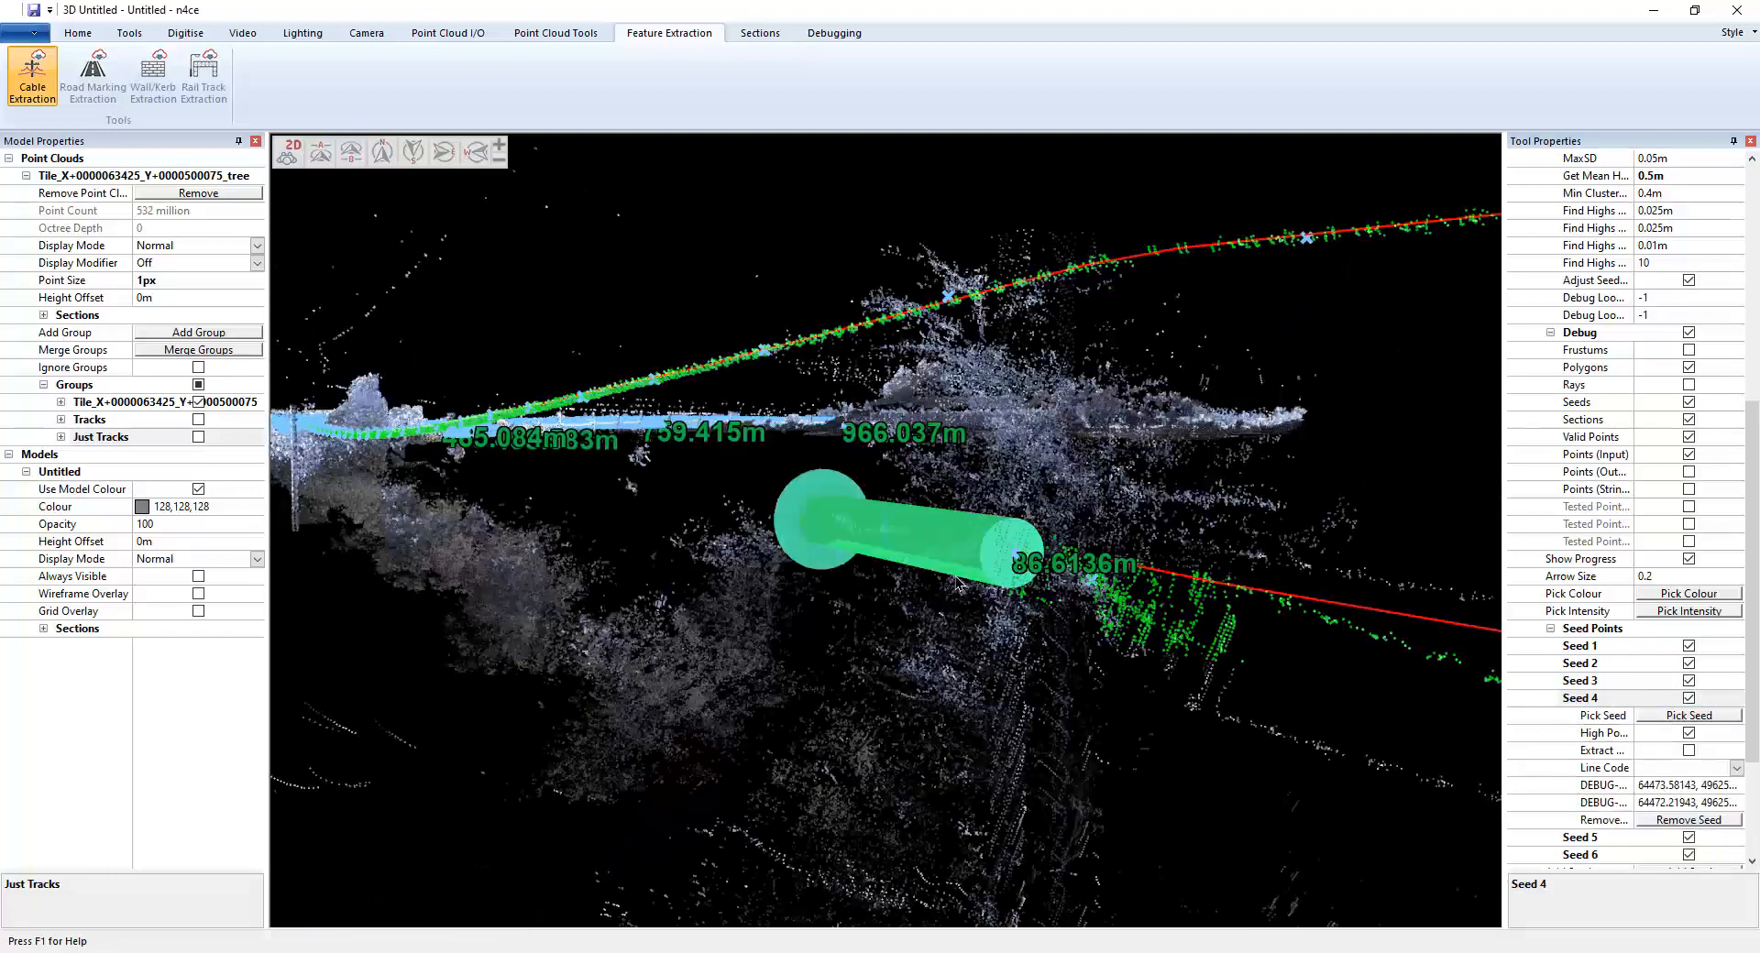
{"action": "middle_click_drag", "start_coordinate": [853, 628], "coordinate": [774, 603]}
{"action": "scroll", "coordinate": [1641, 745], "scroll_direction": "down", "scroll_amount": 3}
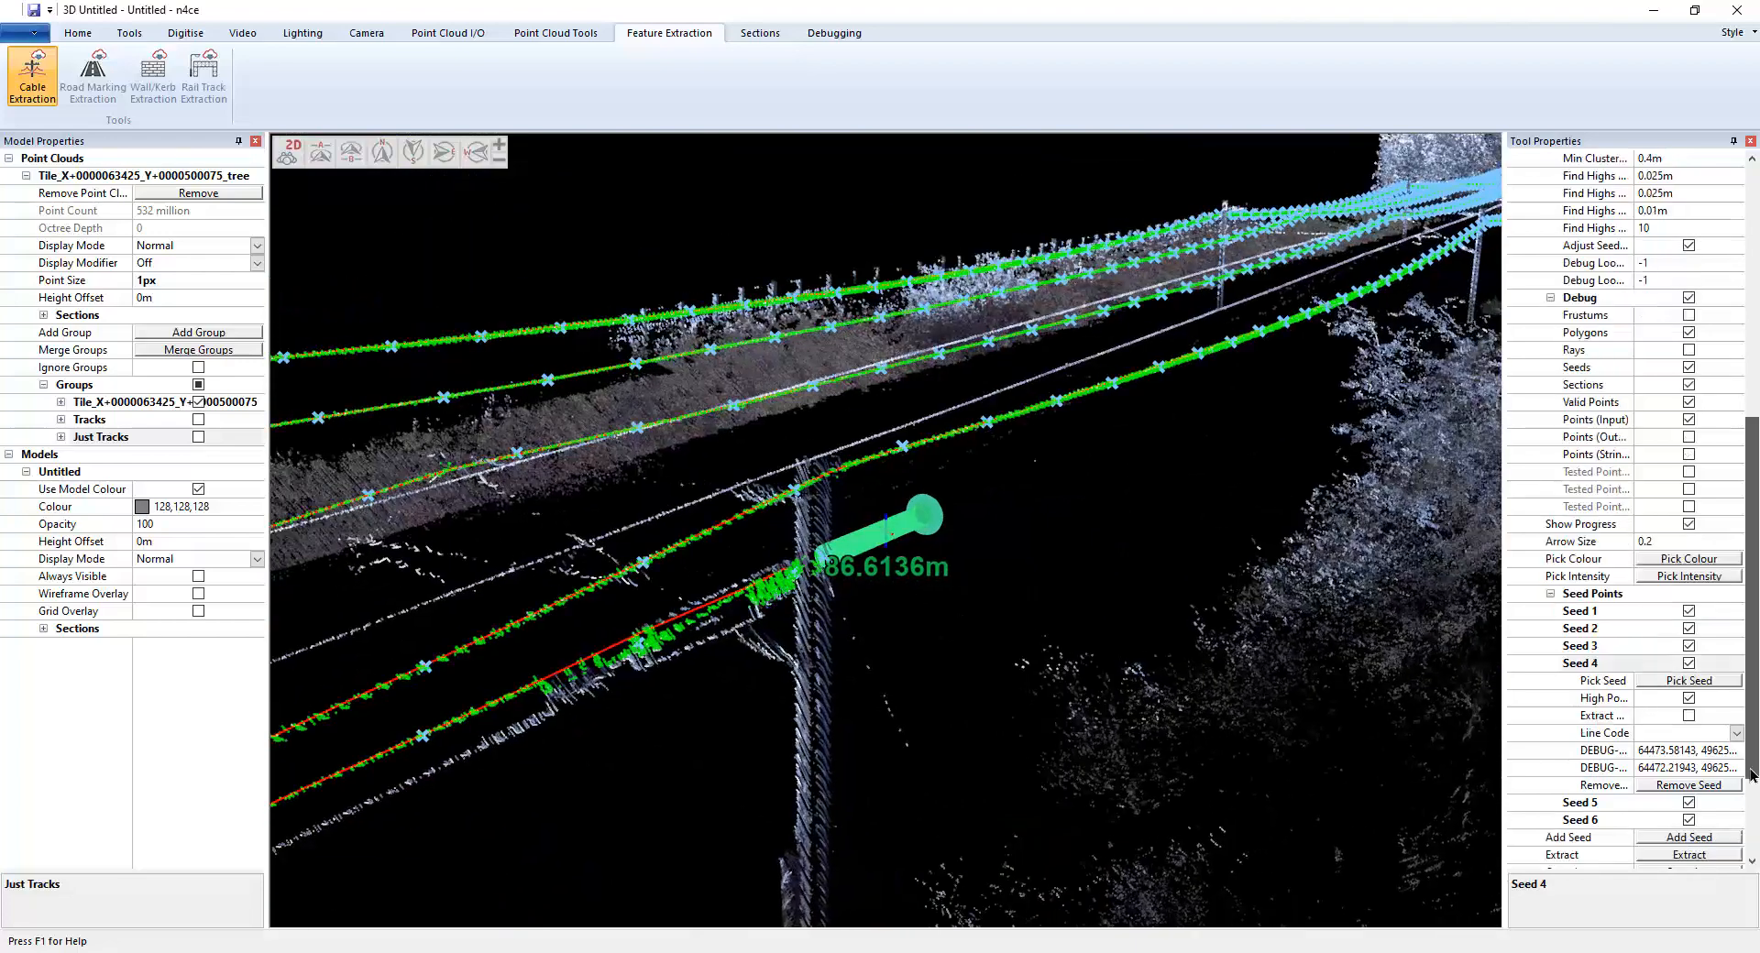
{"action": "left_click", "coordinate": [1579, 698]}
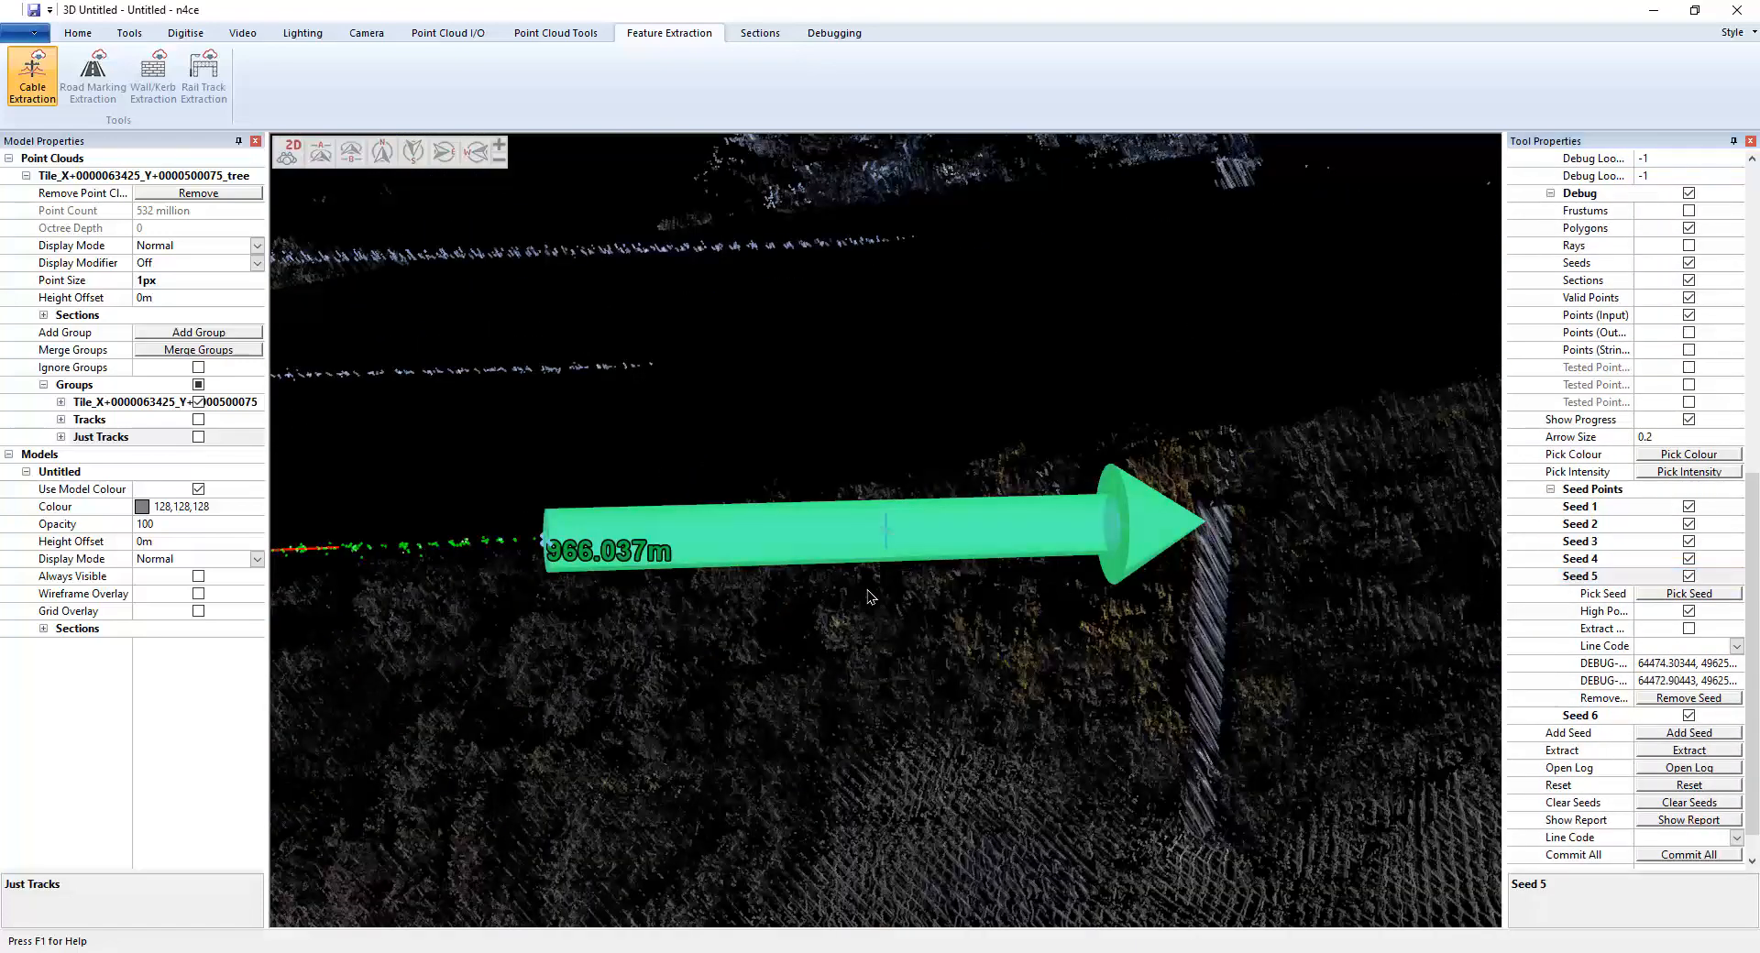
{"action": "middle_click_drag", "start_coordinate": [853, 602], "coordinate": [944, 557]}
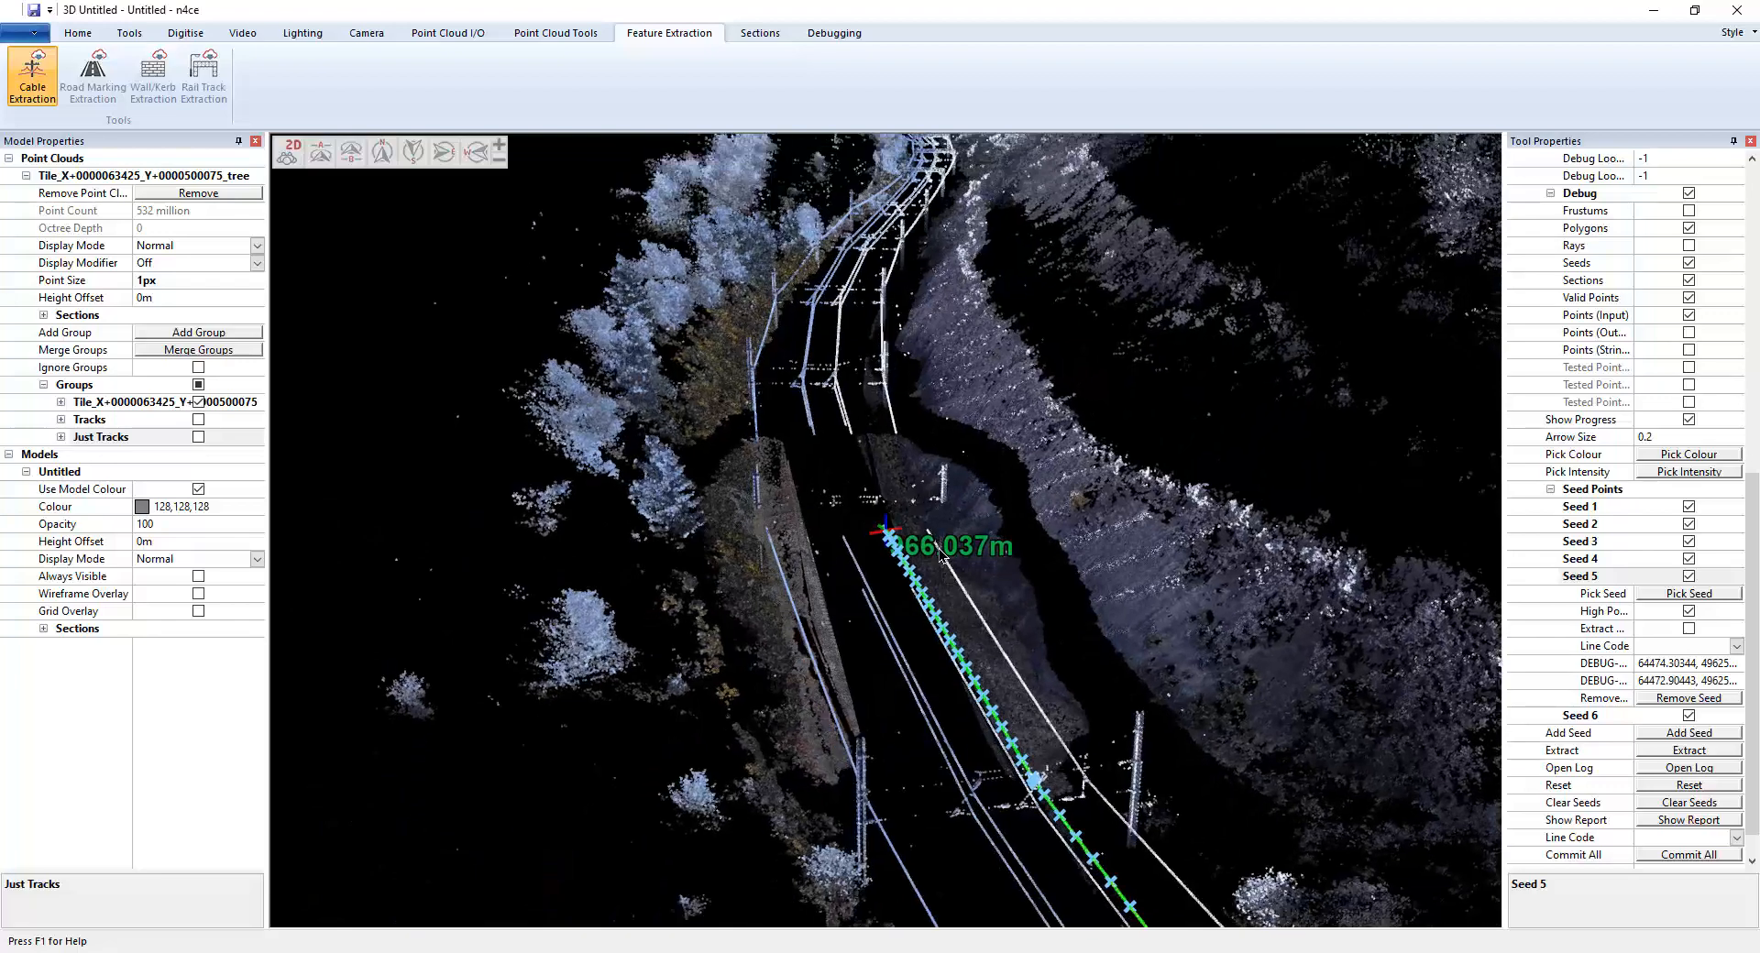
{"action": "left_click", "coordinate": [1581, 716]}
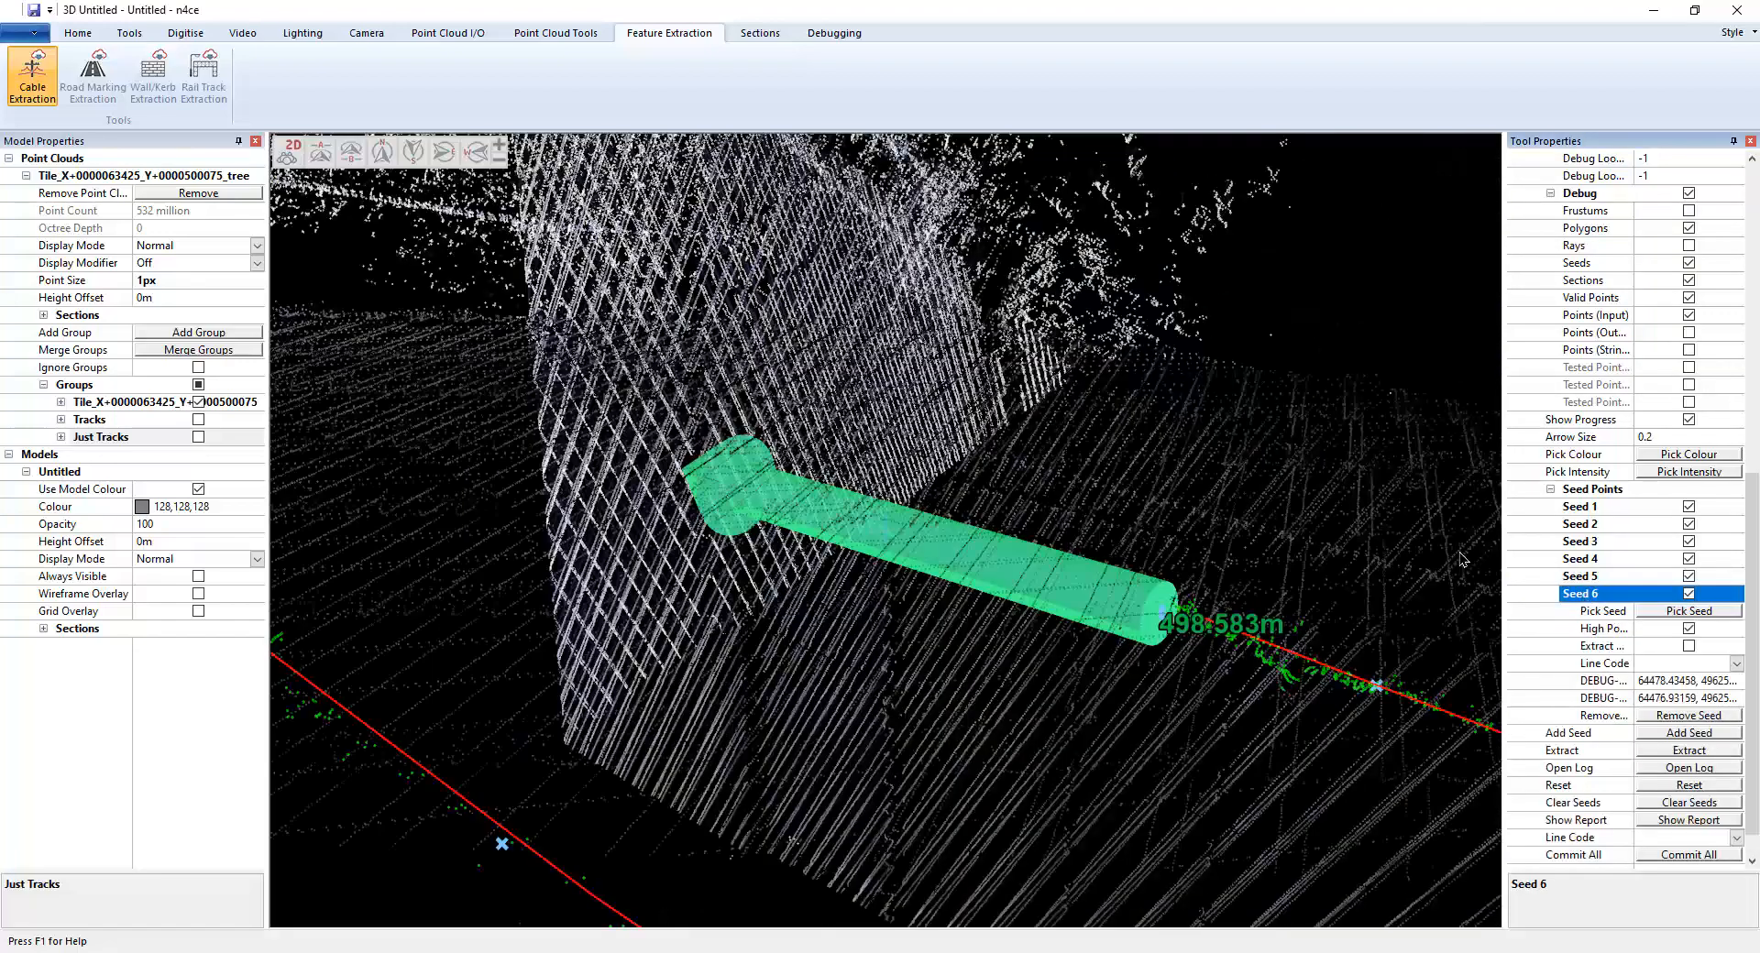
{"action": "middle_click_drag", "start_coordinate": [1141, 562], "coordinate": [837, 550]}
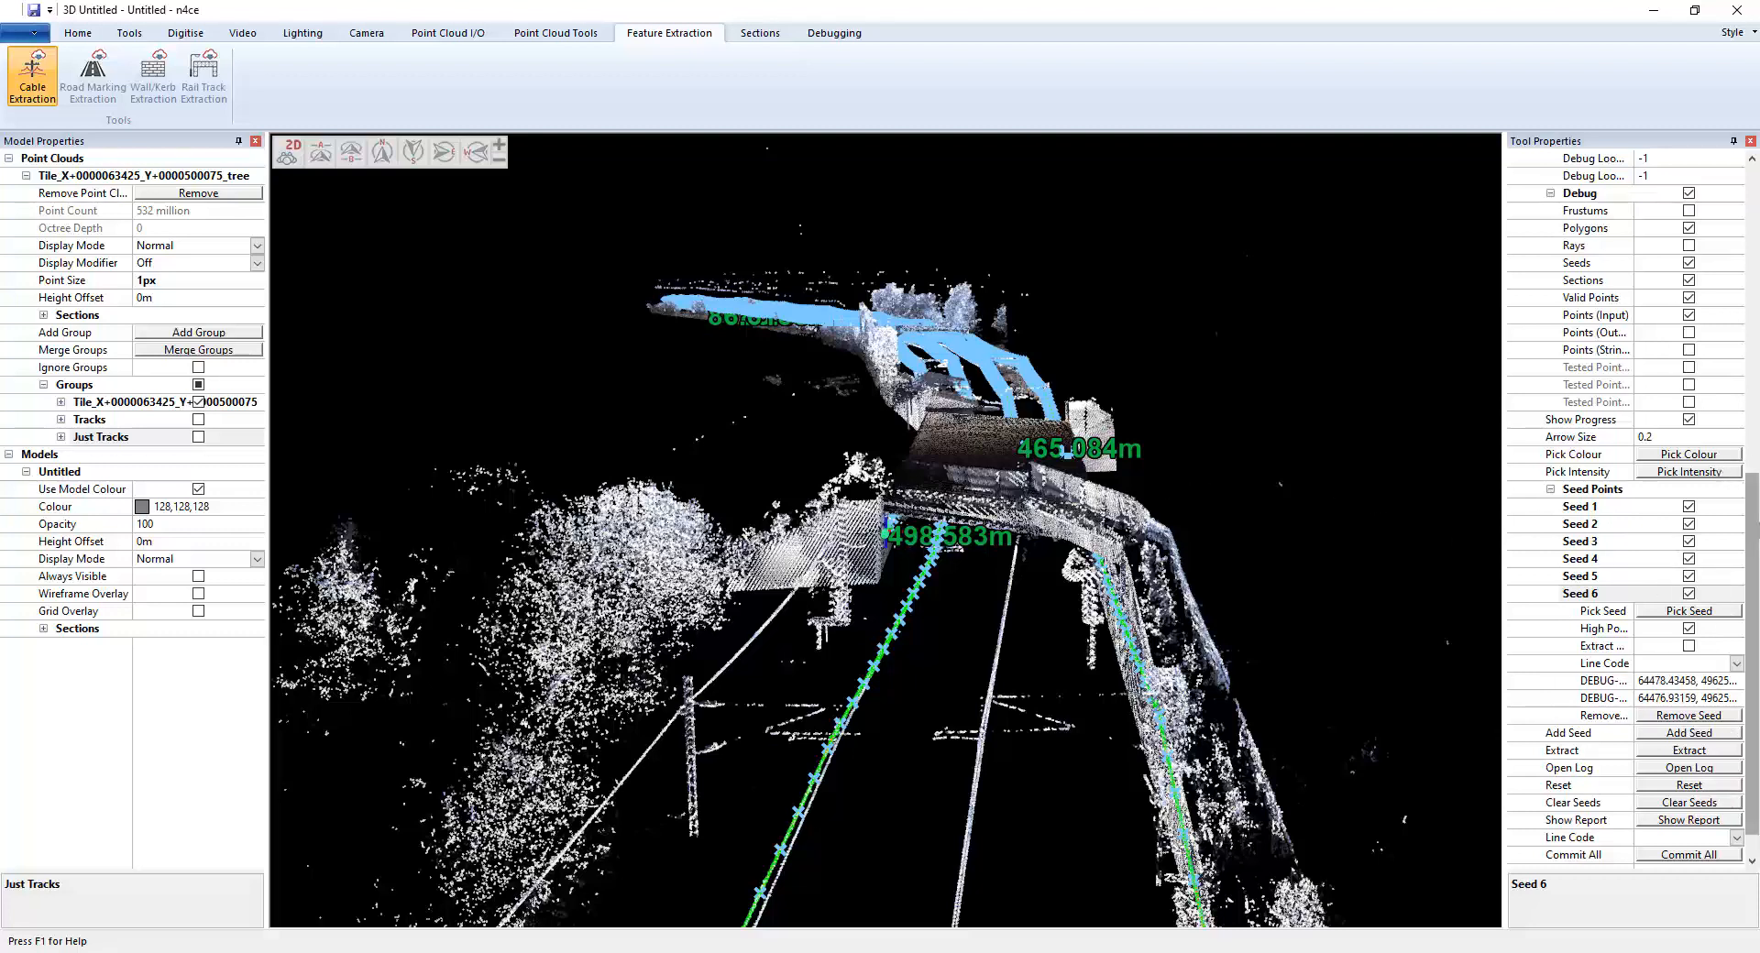
Reset the extraction to discard the extracted strings while keeping the seeds
{"action": "left_click_drag", "start_coordinate": [1753, 535], "coordinate": [1757, 261]}
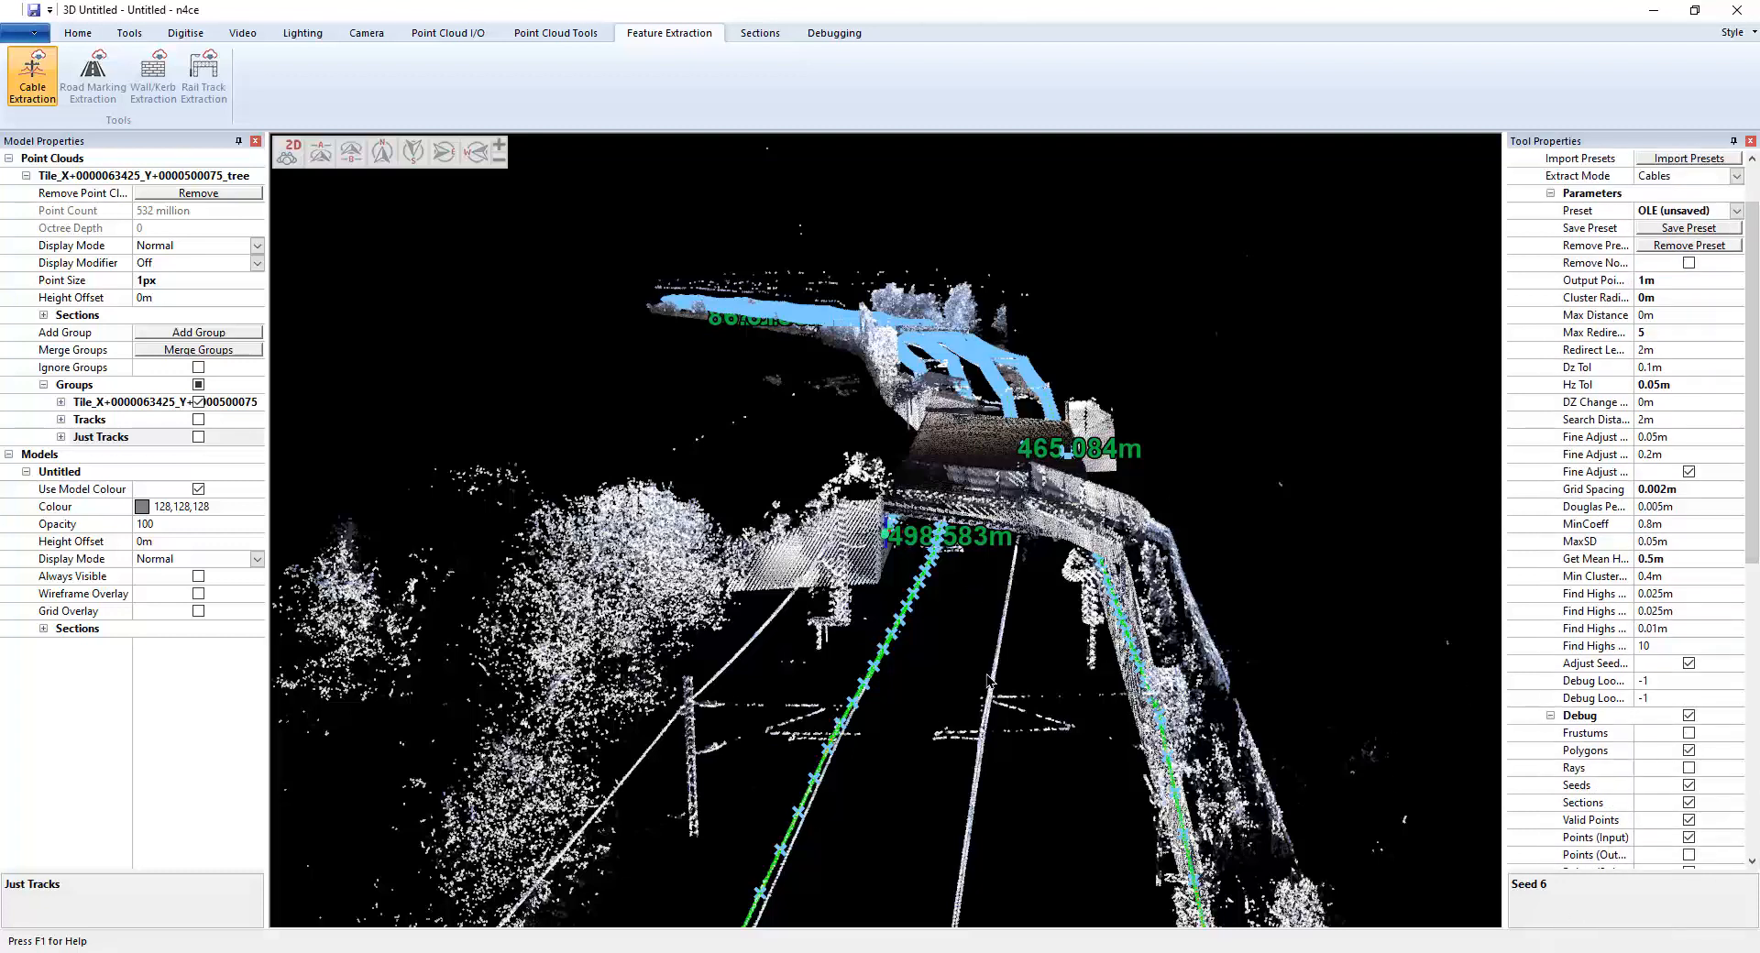
{"action": "left_click_drag", "start_coordinate": [1749, 544], "coordinate": [1751, 809]}
{"action": "left_click", "coordinate": [1690, 838]}
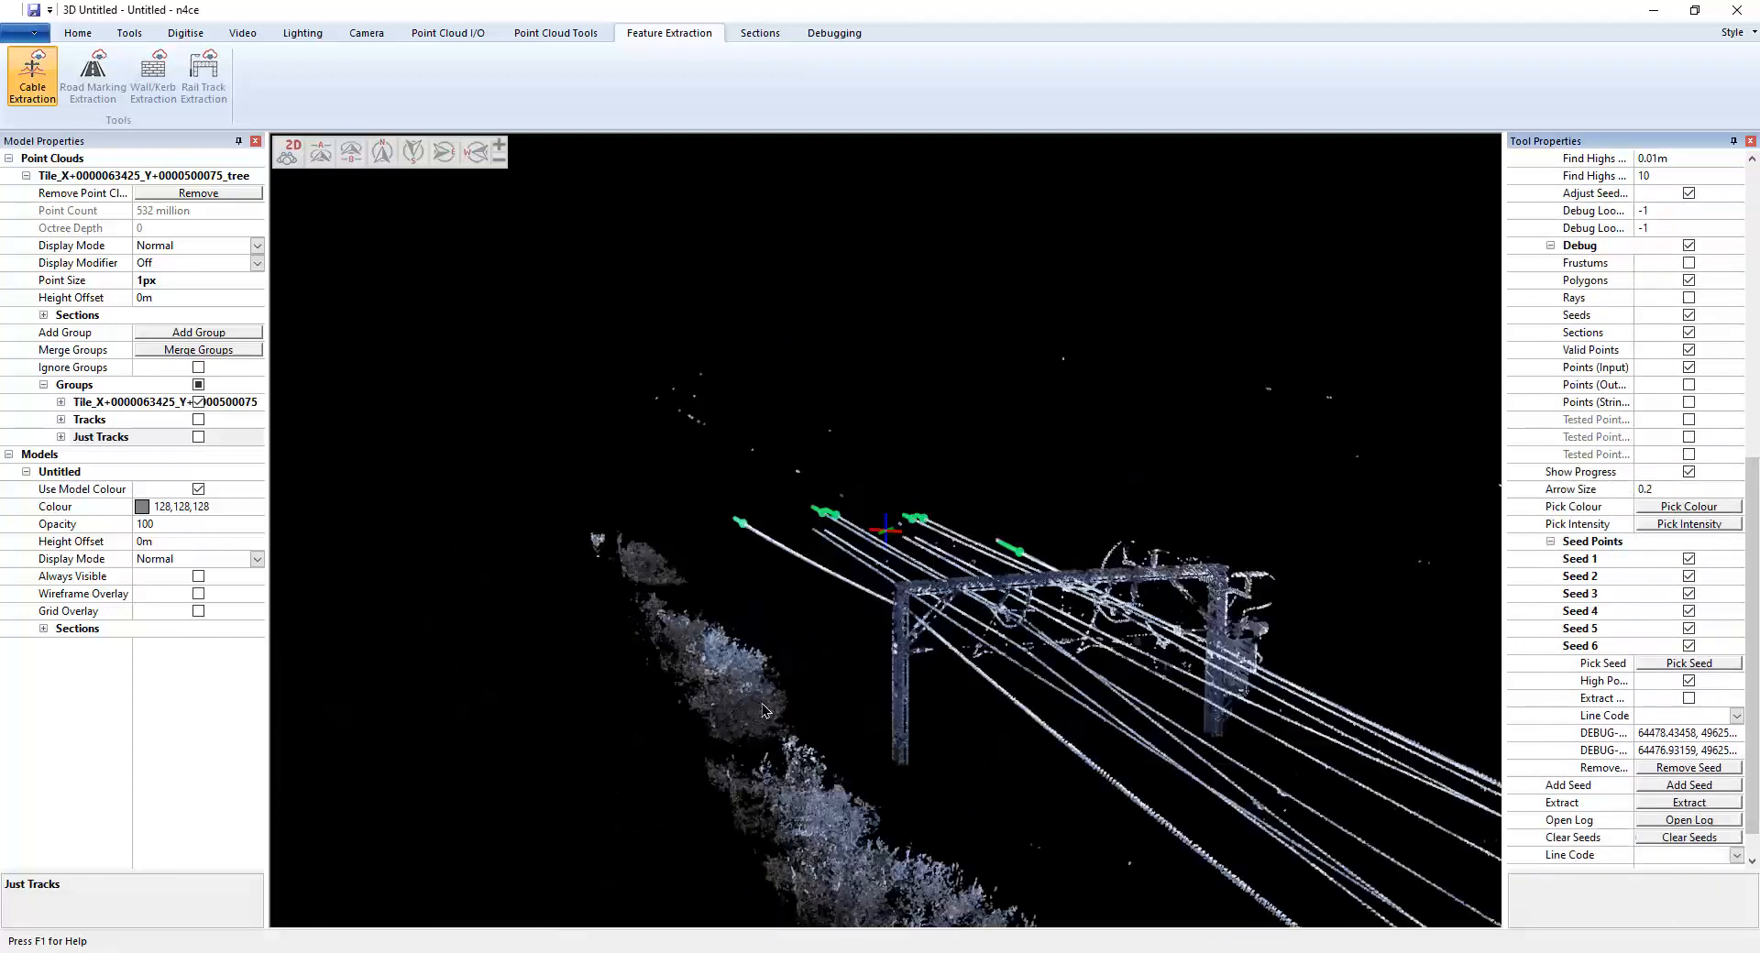
Set the Hz Tol parameter of the OLE preset to 0.1 m
{"action": "middle_click_drag", "start_coordinate": [715, 622], "coordinate": [1228, 679]}
{"action": "middle_click_drag", "start_coordinate": [524, 451], "coordinate": [871, 551]}
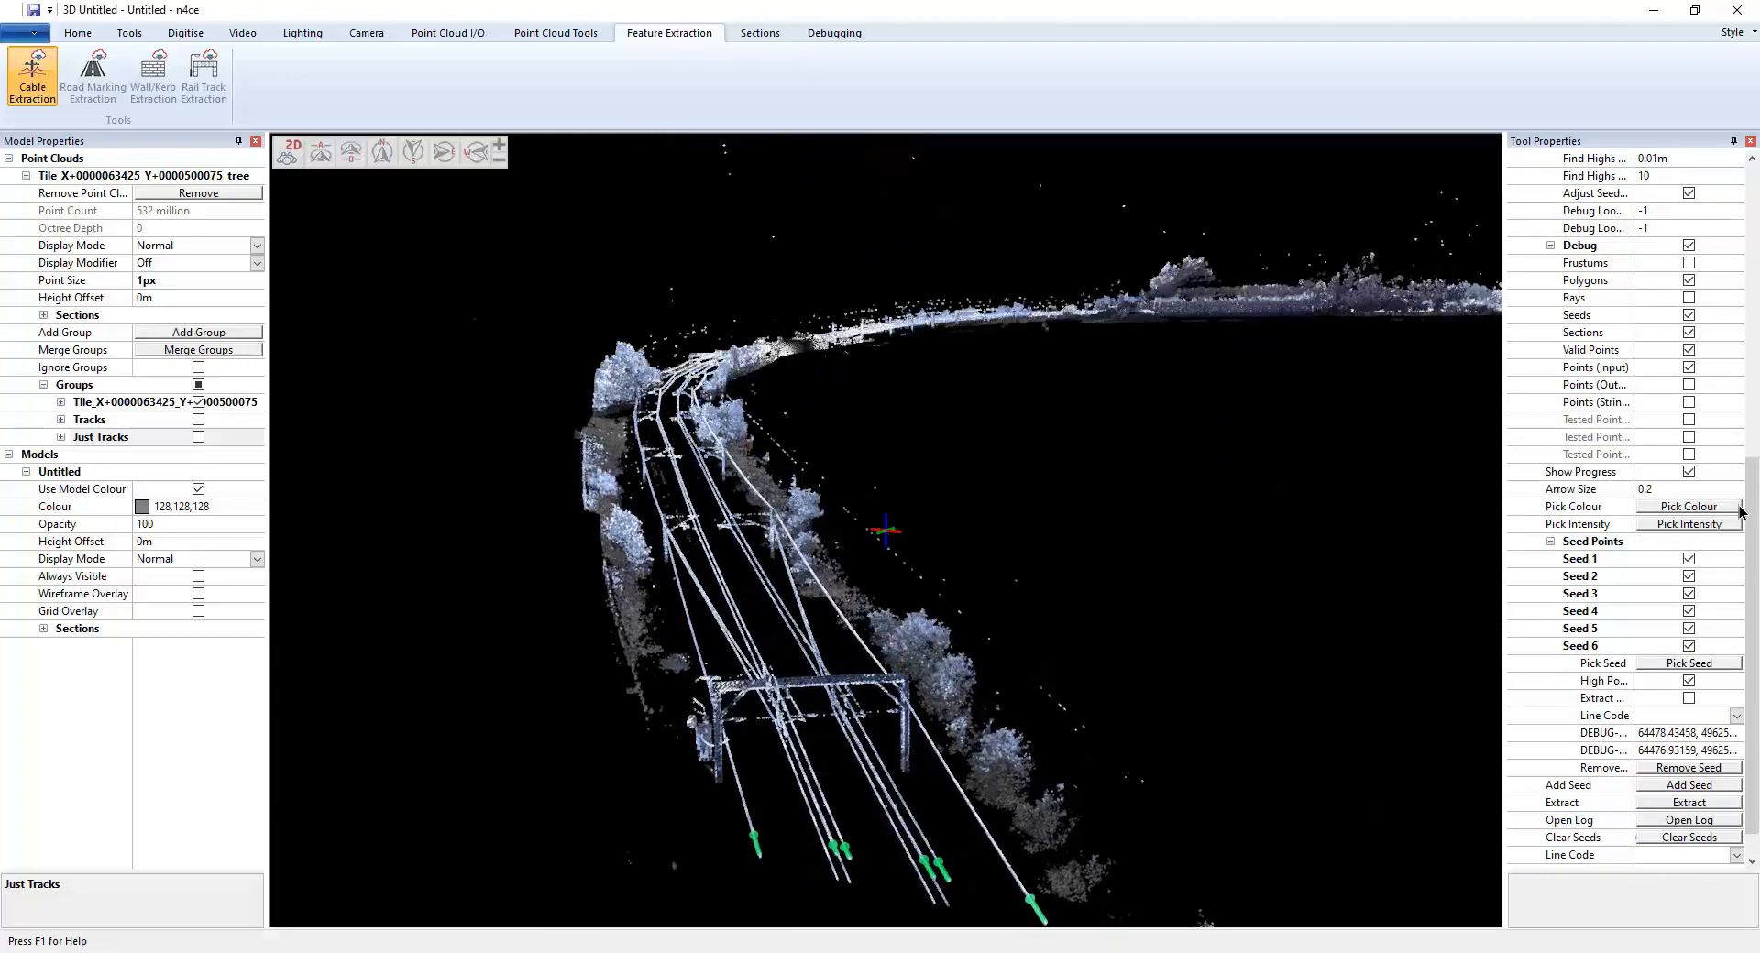
{"action": "left_click_drag", "start_coordinate": [1756, 530], "coordinate": [1757, 253]}
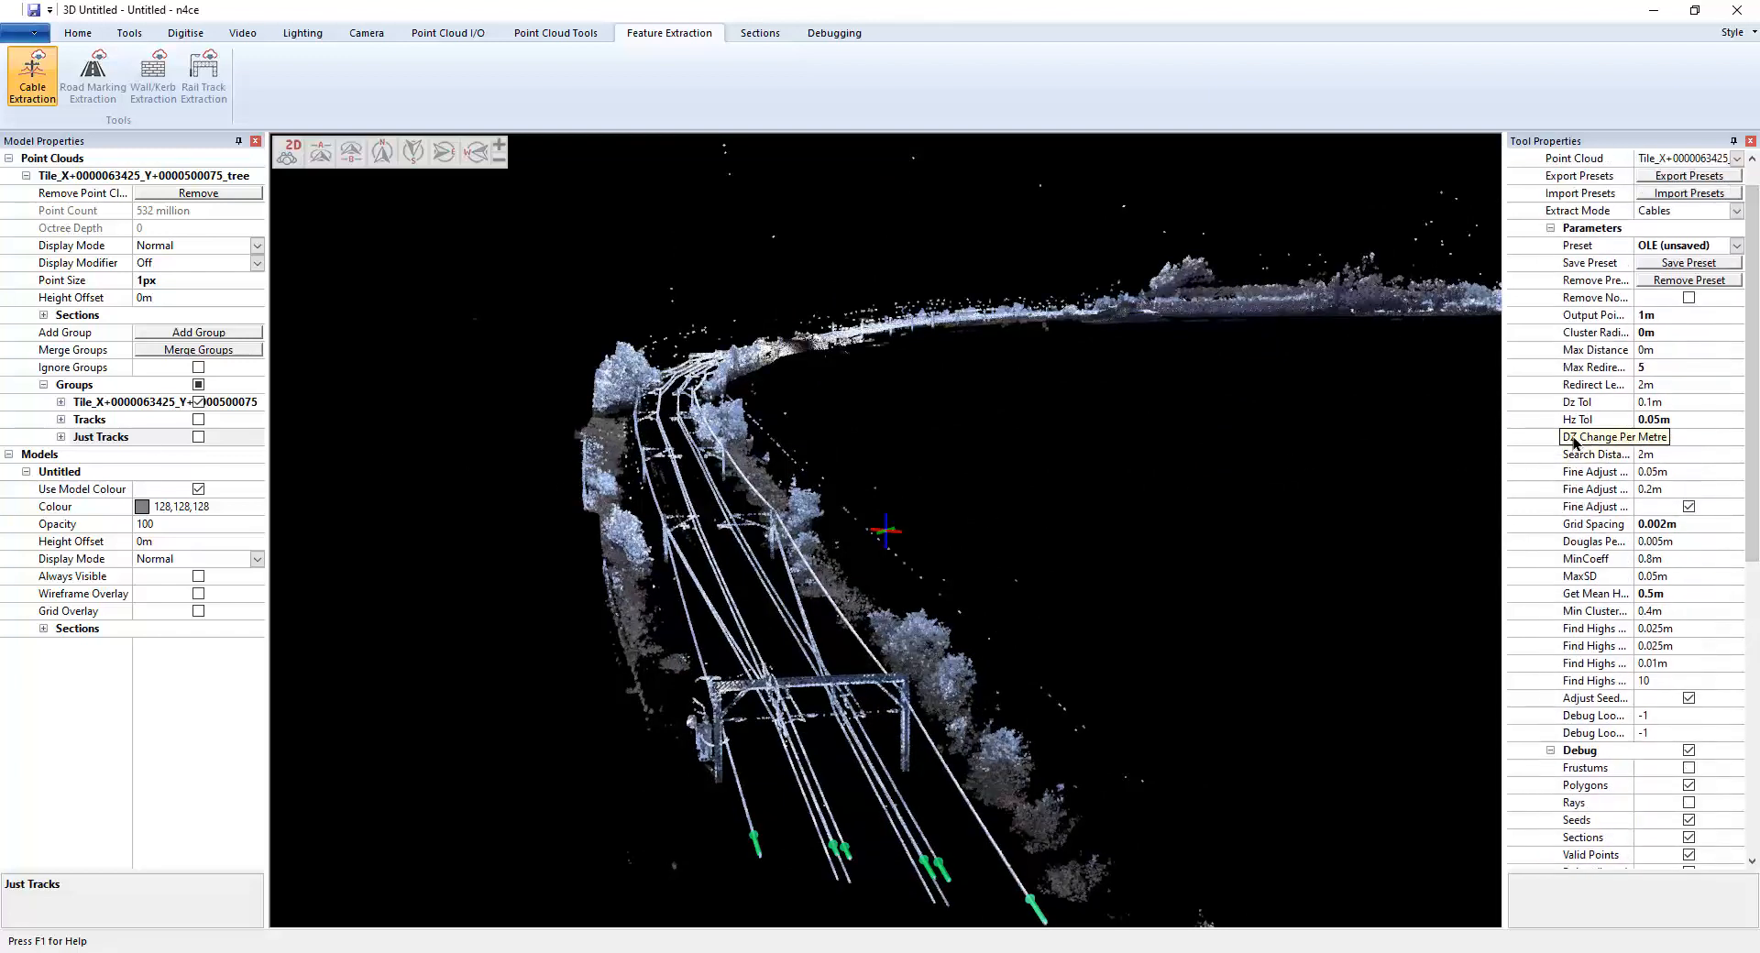
{"action": "left_click", "coordinate": [1654, 420]}
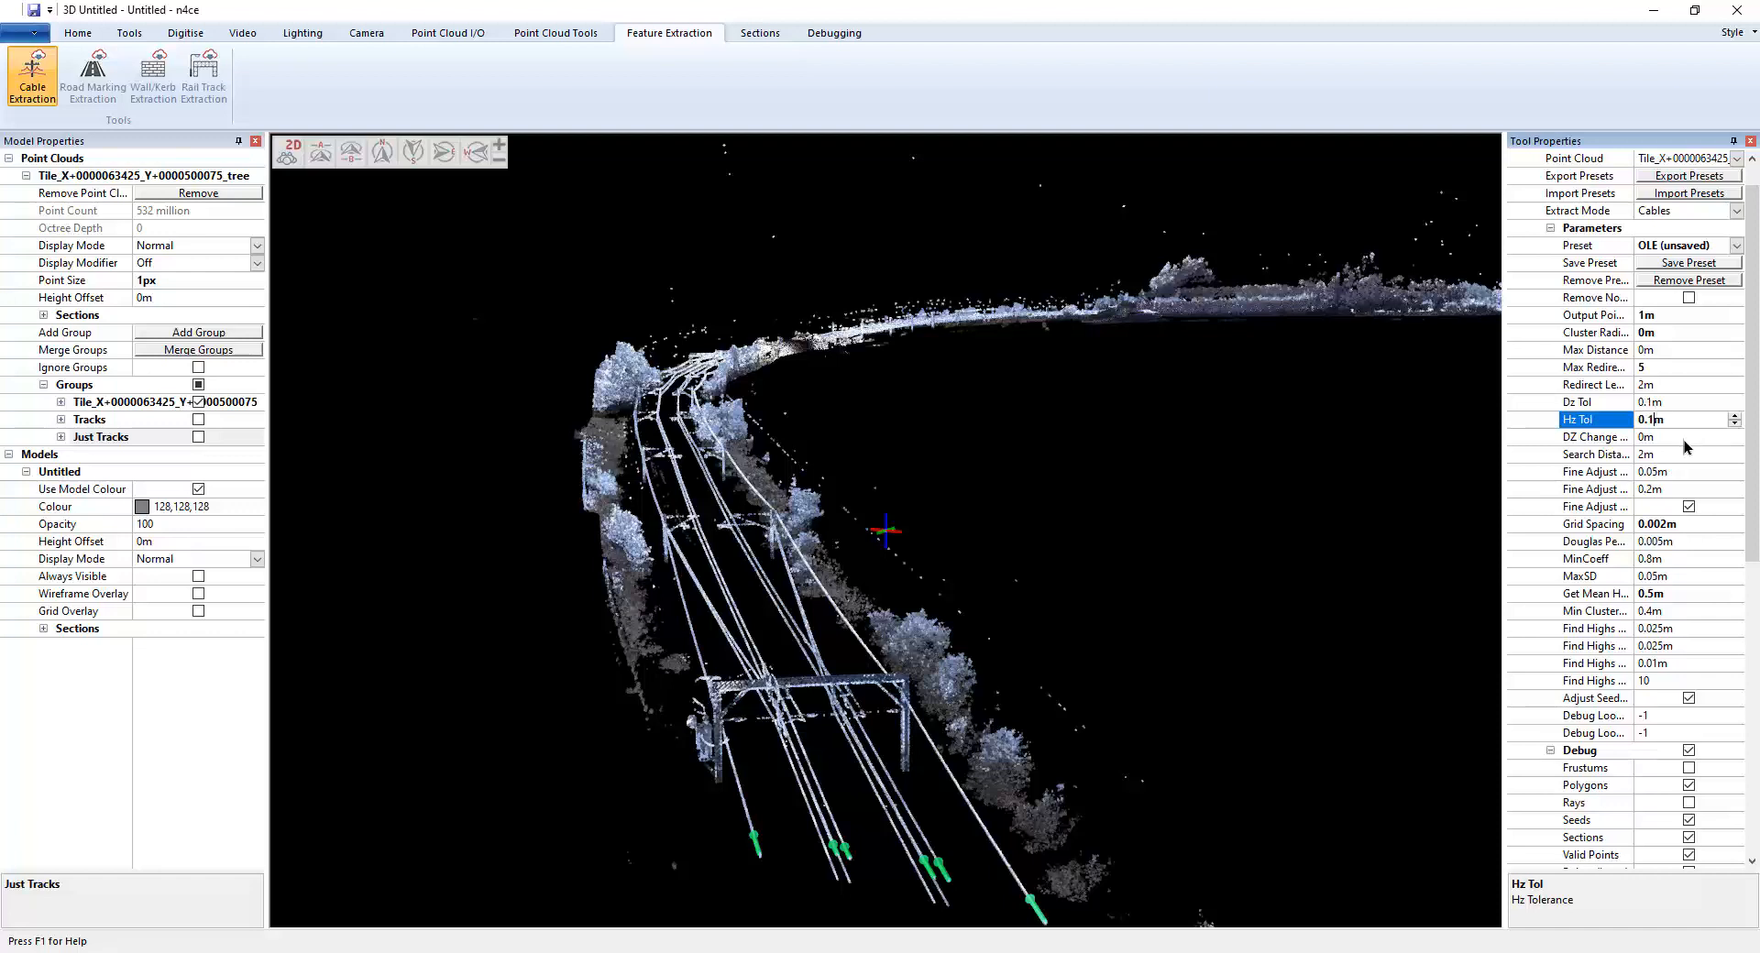
{"action": "left_click", "coordinate": [1665, 441]}
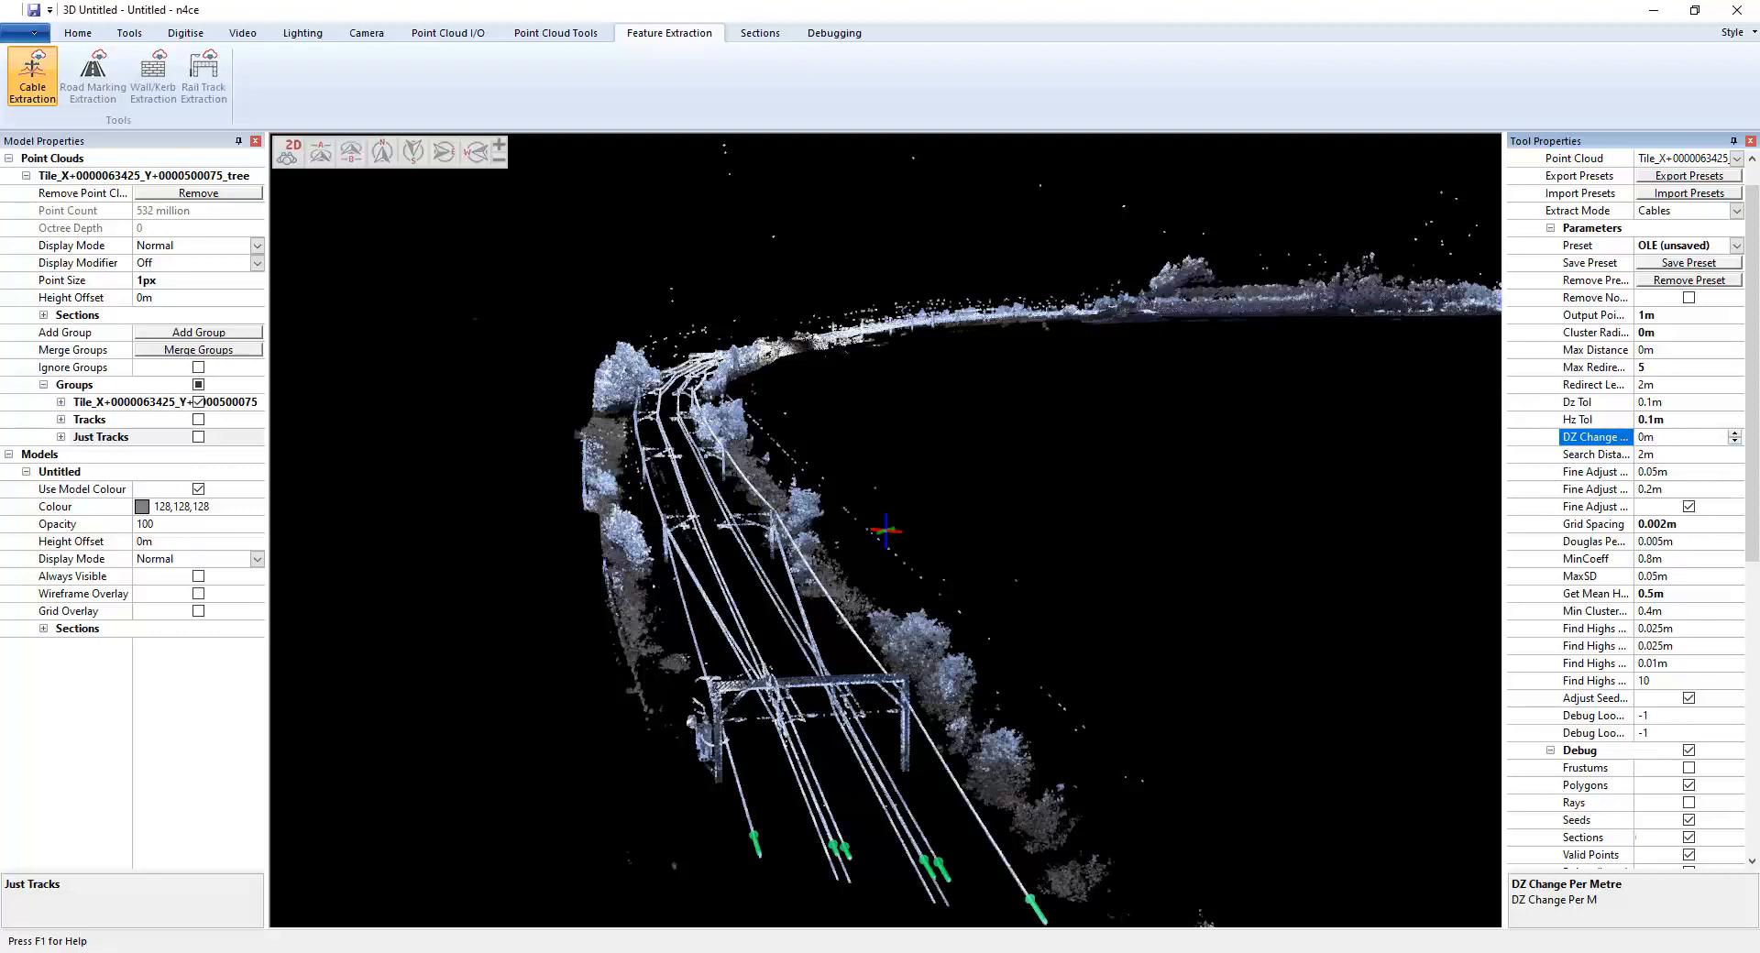
Set the OLE preset's Max Redirects to 3 and its Redirect Length to 1 m
{"action": "left_click", "coordinate": [206, 895]}
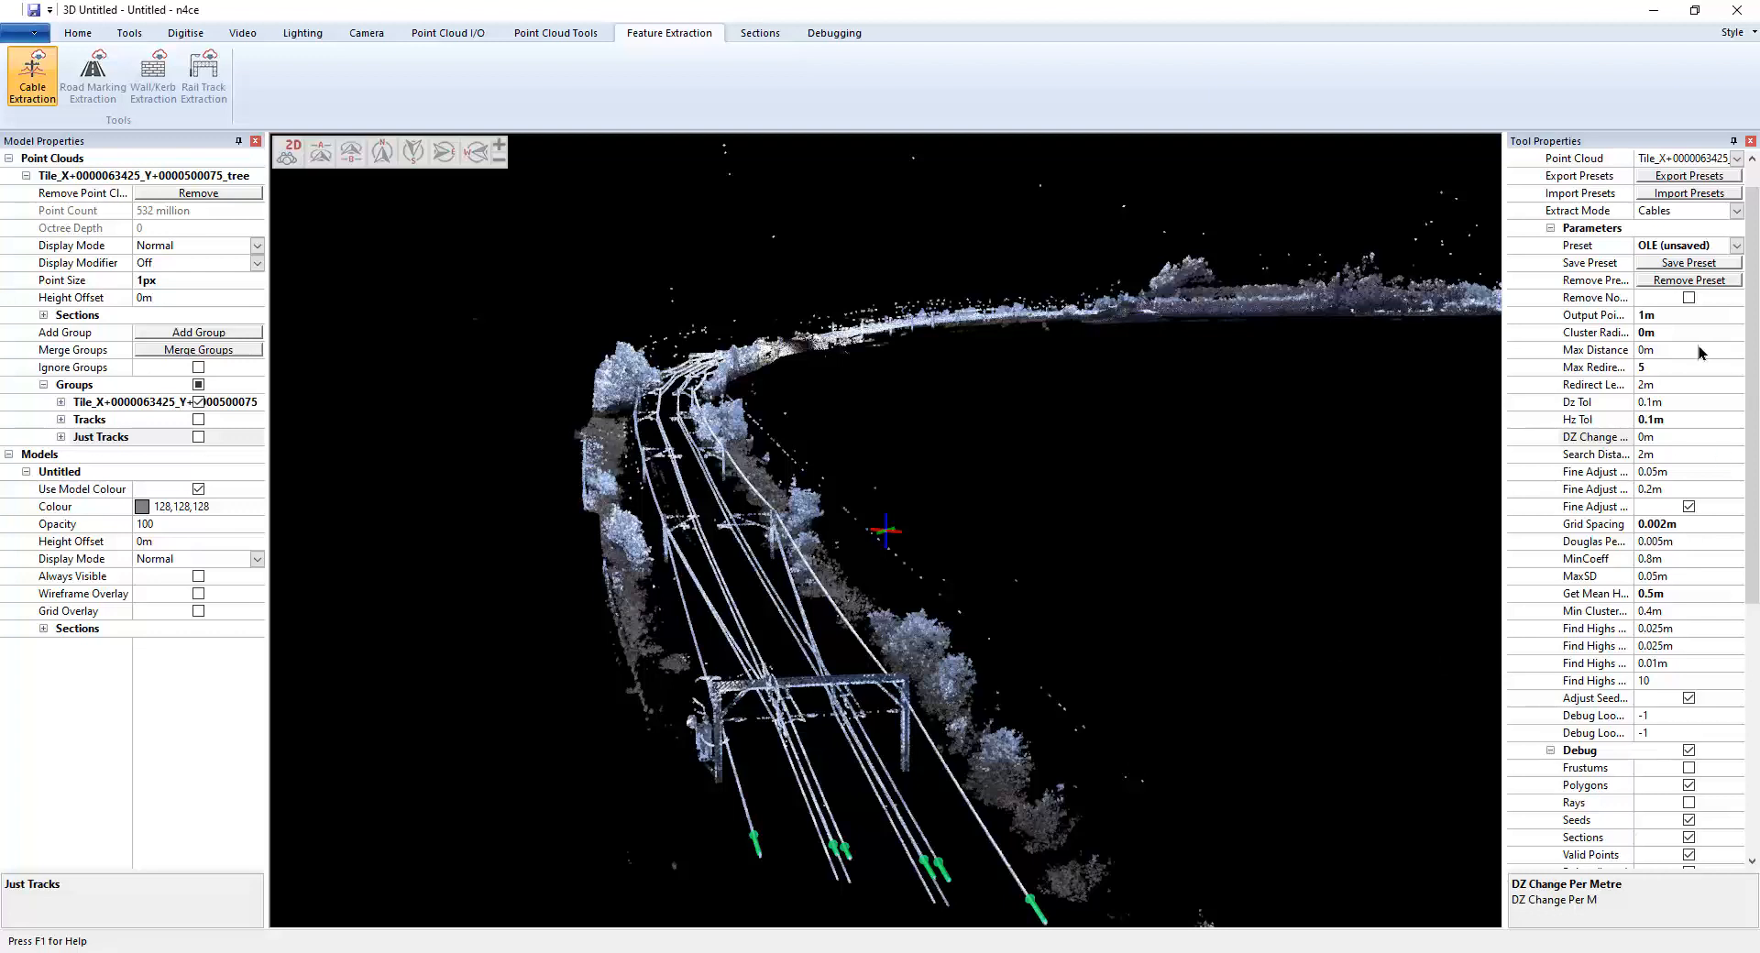
{"action": "left_click", "coordinate": [1666, 370]}
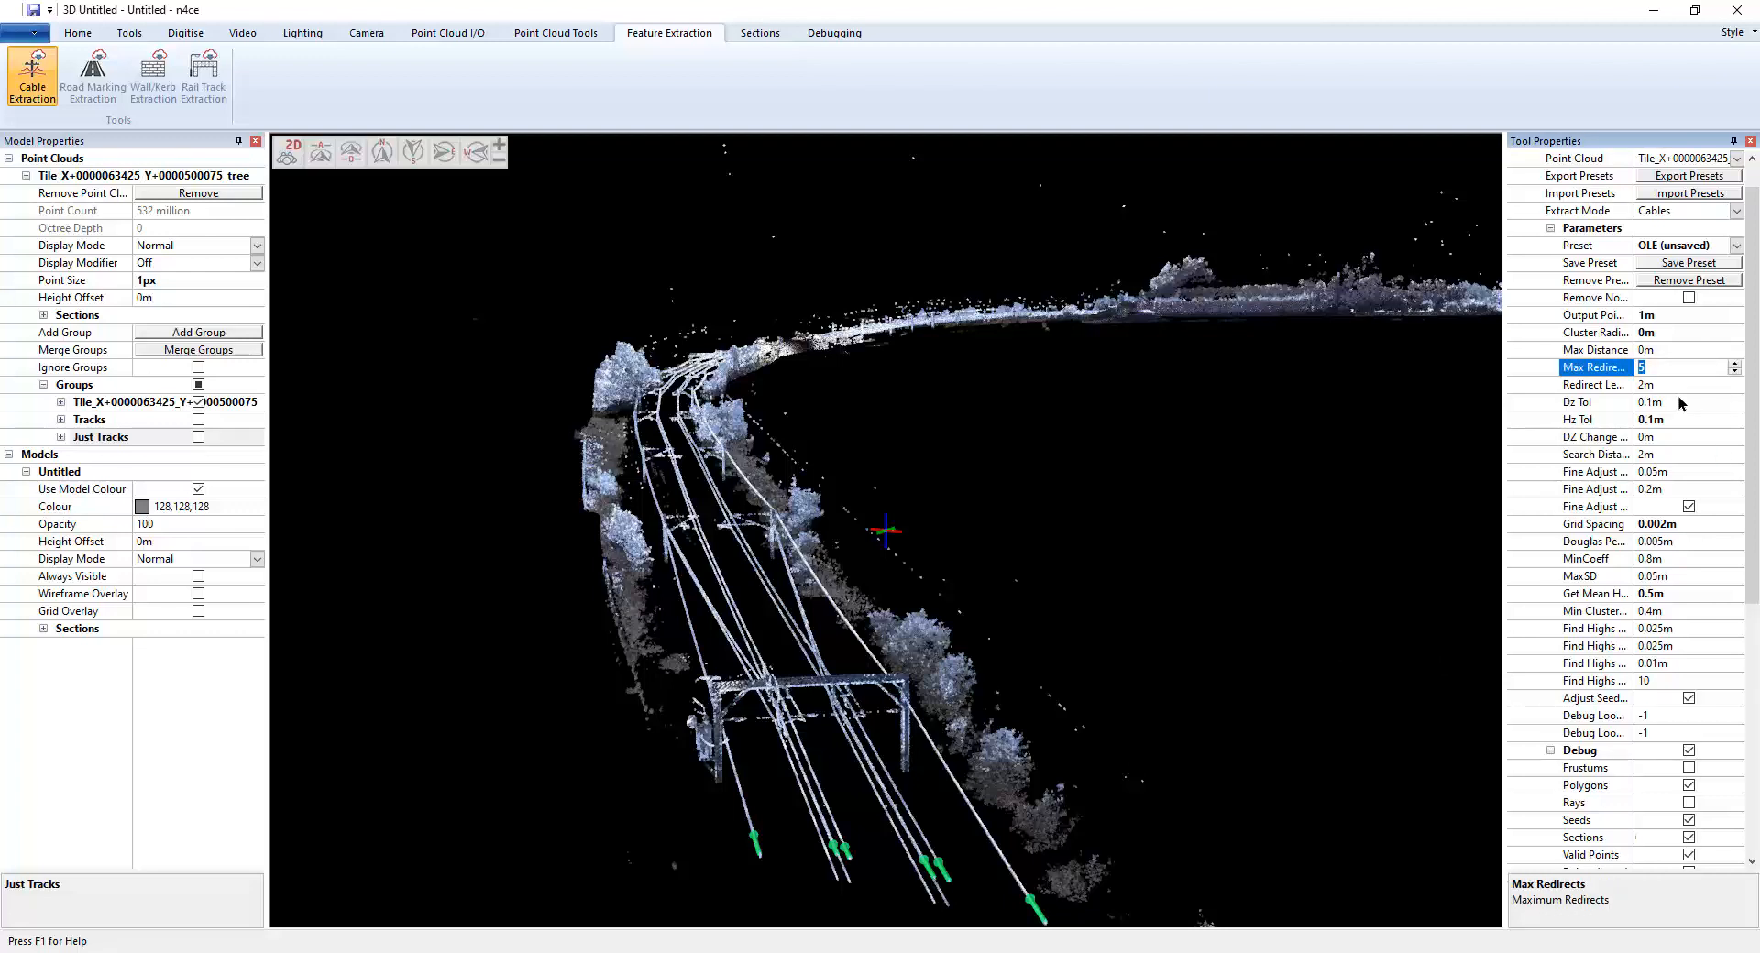
{"action": "type", "text": "3"}
{"action": "left_click", "coordinate": [1642, 386]}
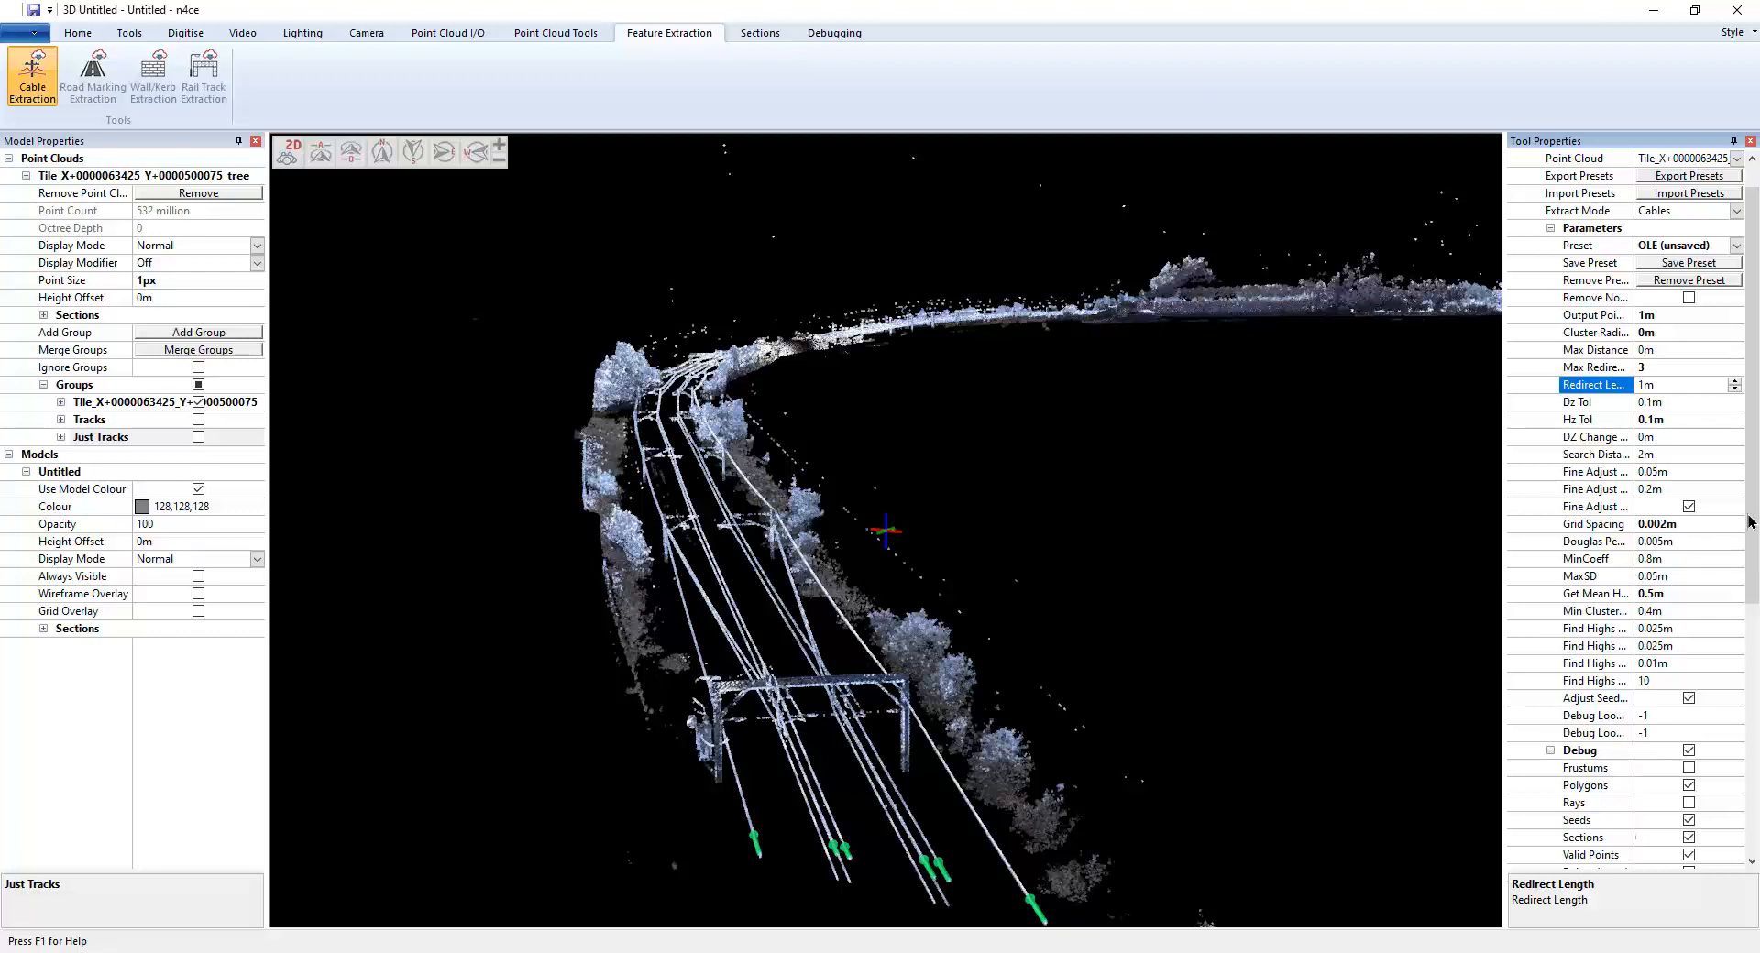
Set the Douglas Peucker tolerance to 0.002 m and MaxSD to 0.15 m
{"action": "left_click", "coordinate": [1664, 542]}
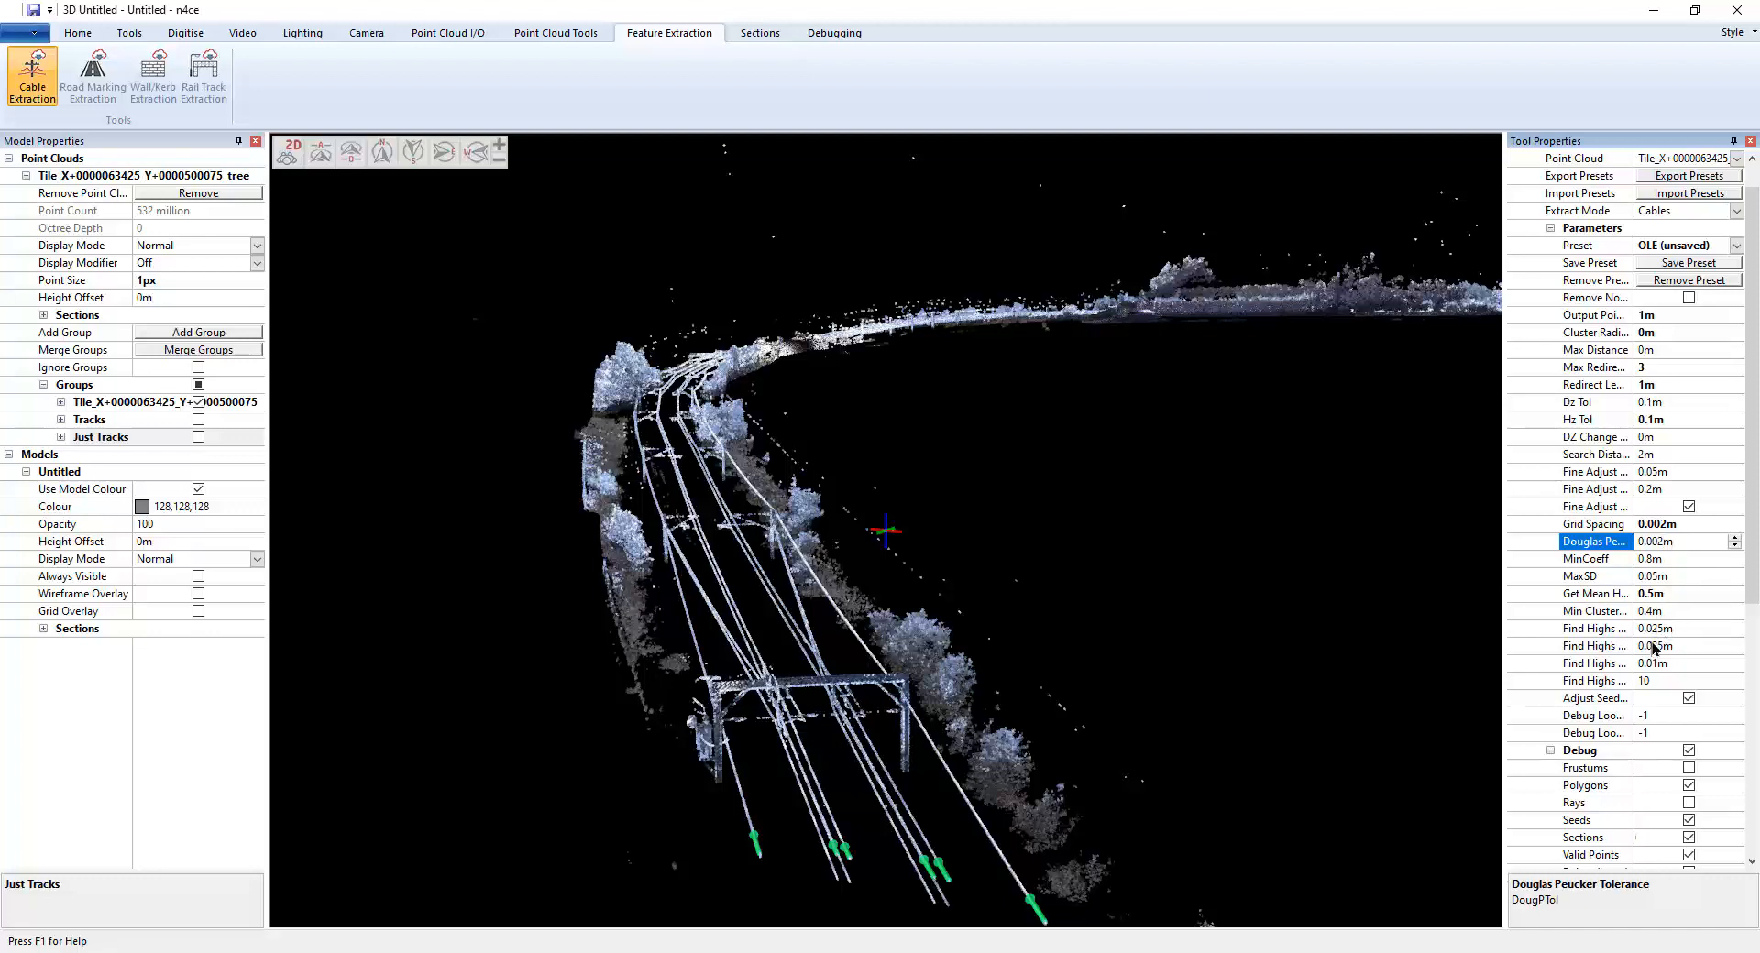
{"action": "left_click", "coordinate": [1654, 575]}
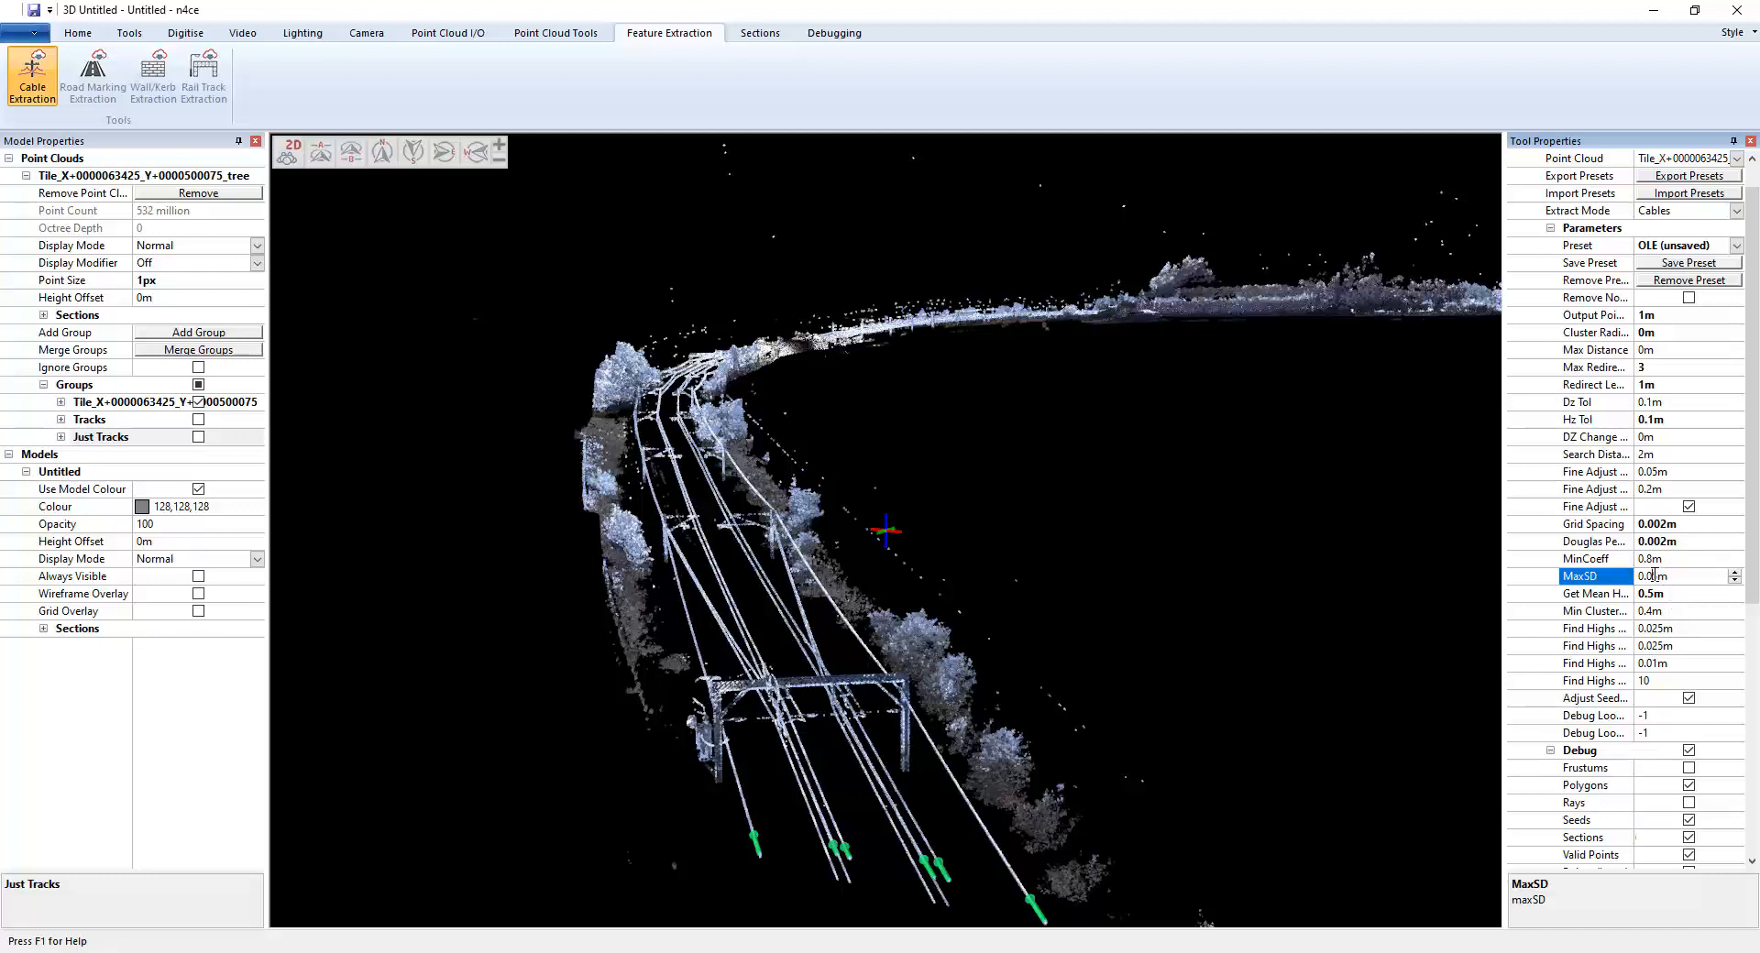
{"action": "type", "text": "1"}
Extract the cable strings from all six seeds with the revised parameters and dismiss the completion message
{"action": "left_click_drag", "start_coordinate": [1753, 594], "coordinate": [1753, 816]}
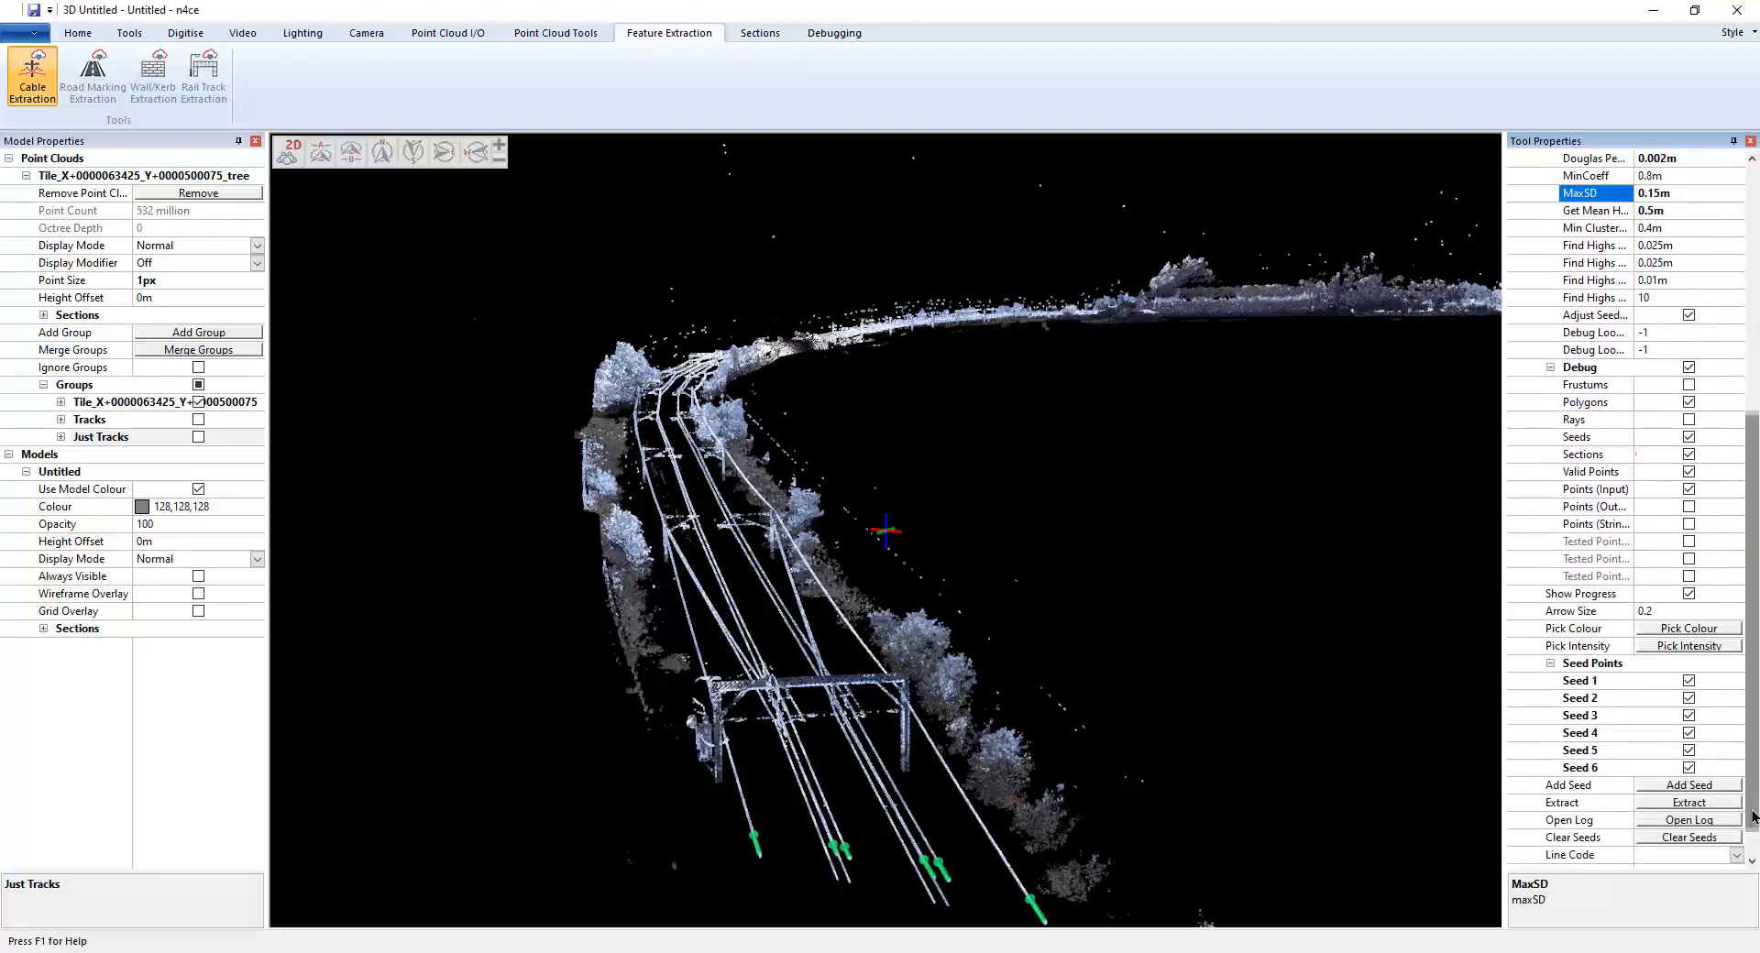
{"action": "left_click", "coordinate": [1688, 802]}
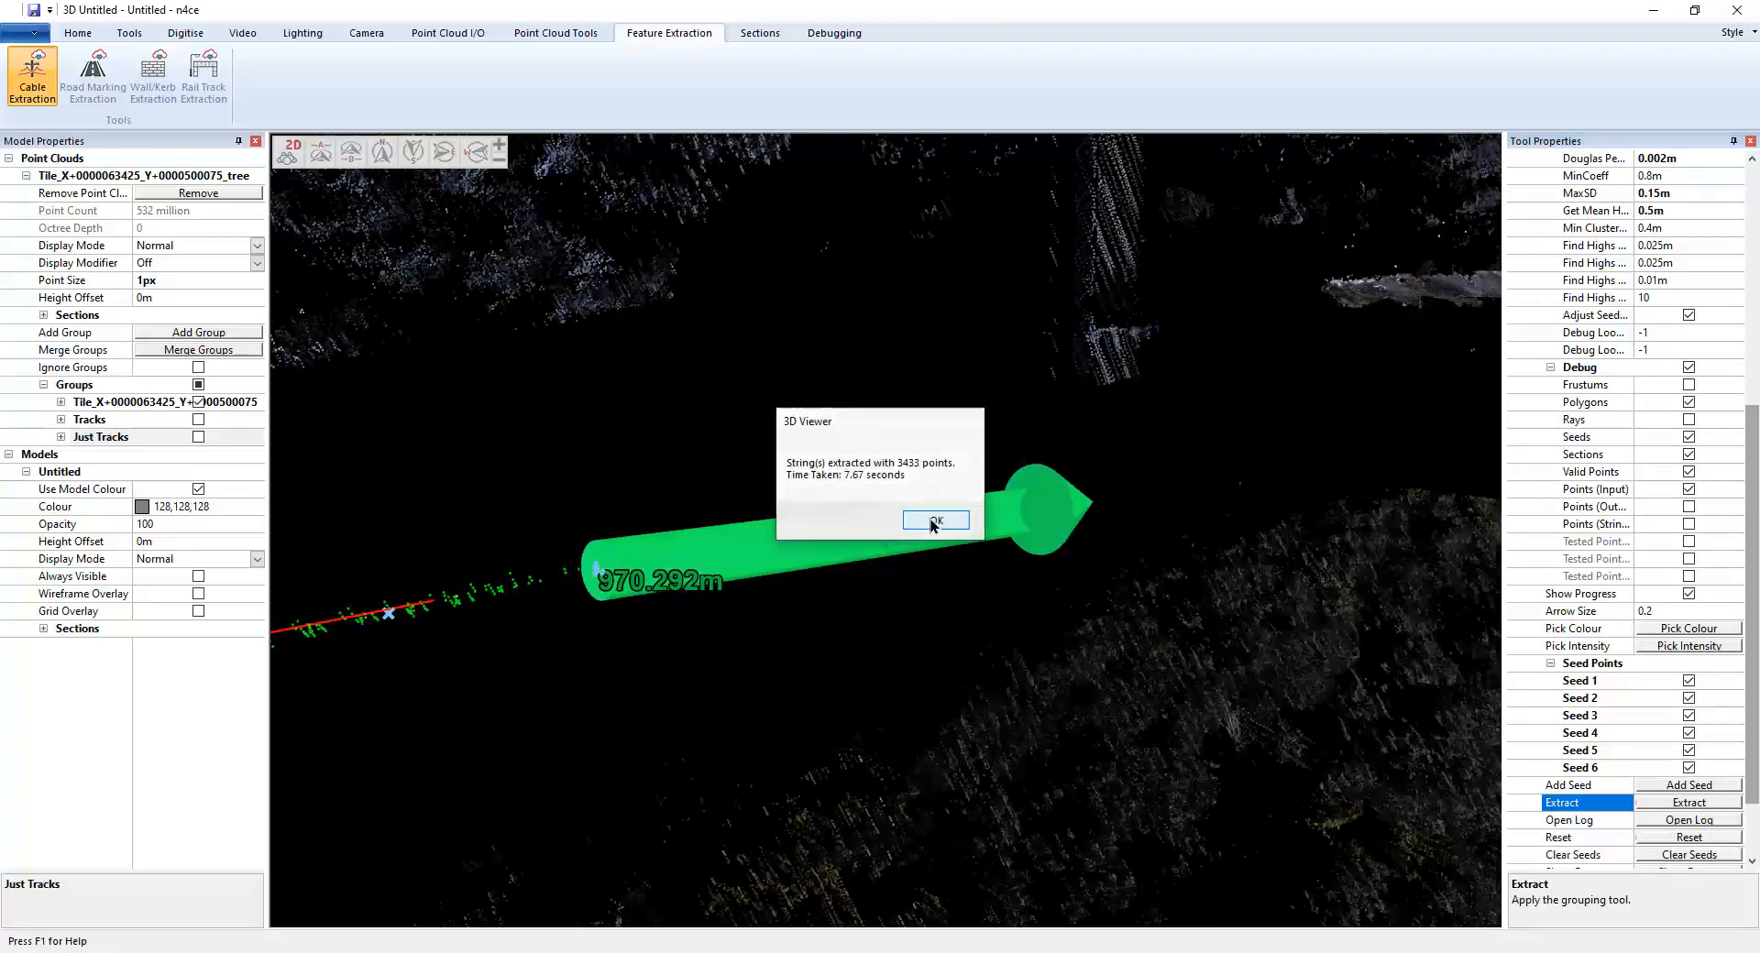
{"action": "left_click", "coordinate": [936, 519]}
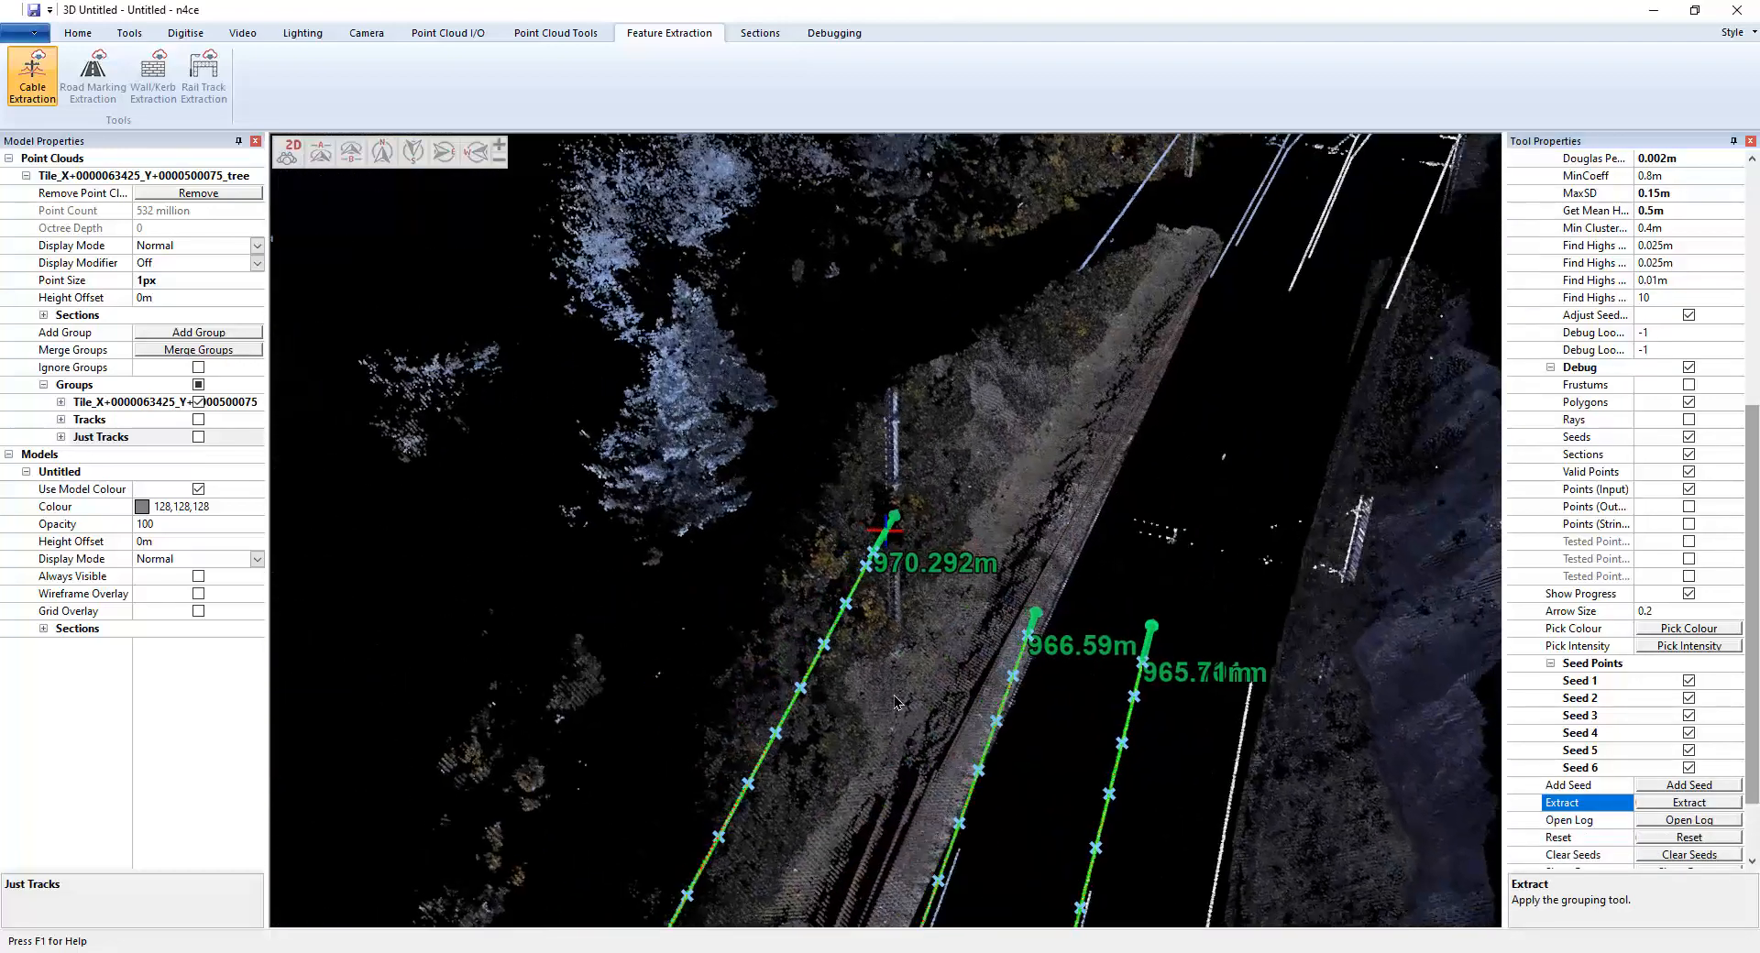
Examine the extracted strings of Seeds 3 to 6 at their end points, checking where each one stops or leaves its cable
{"action": "middle_click_drag", "start_coordinate": [894, 697], "coordinate": [1500, 658]}
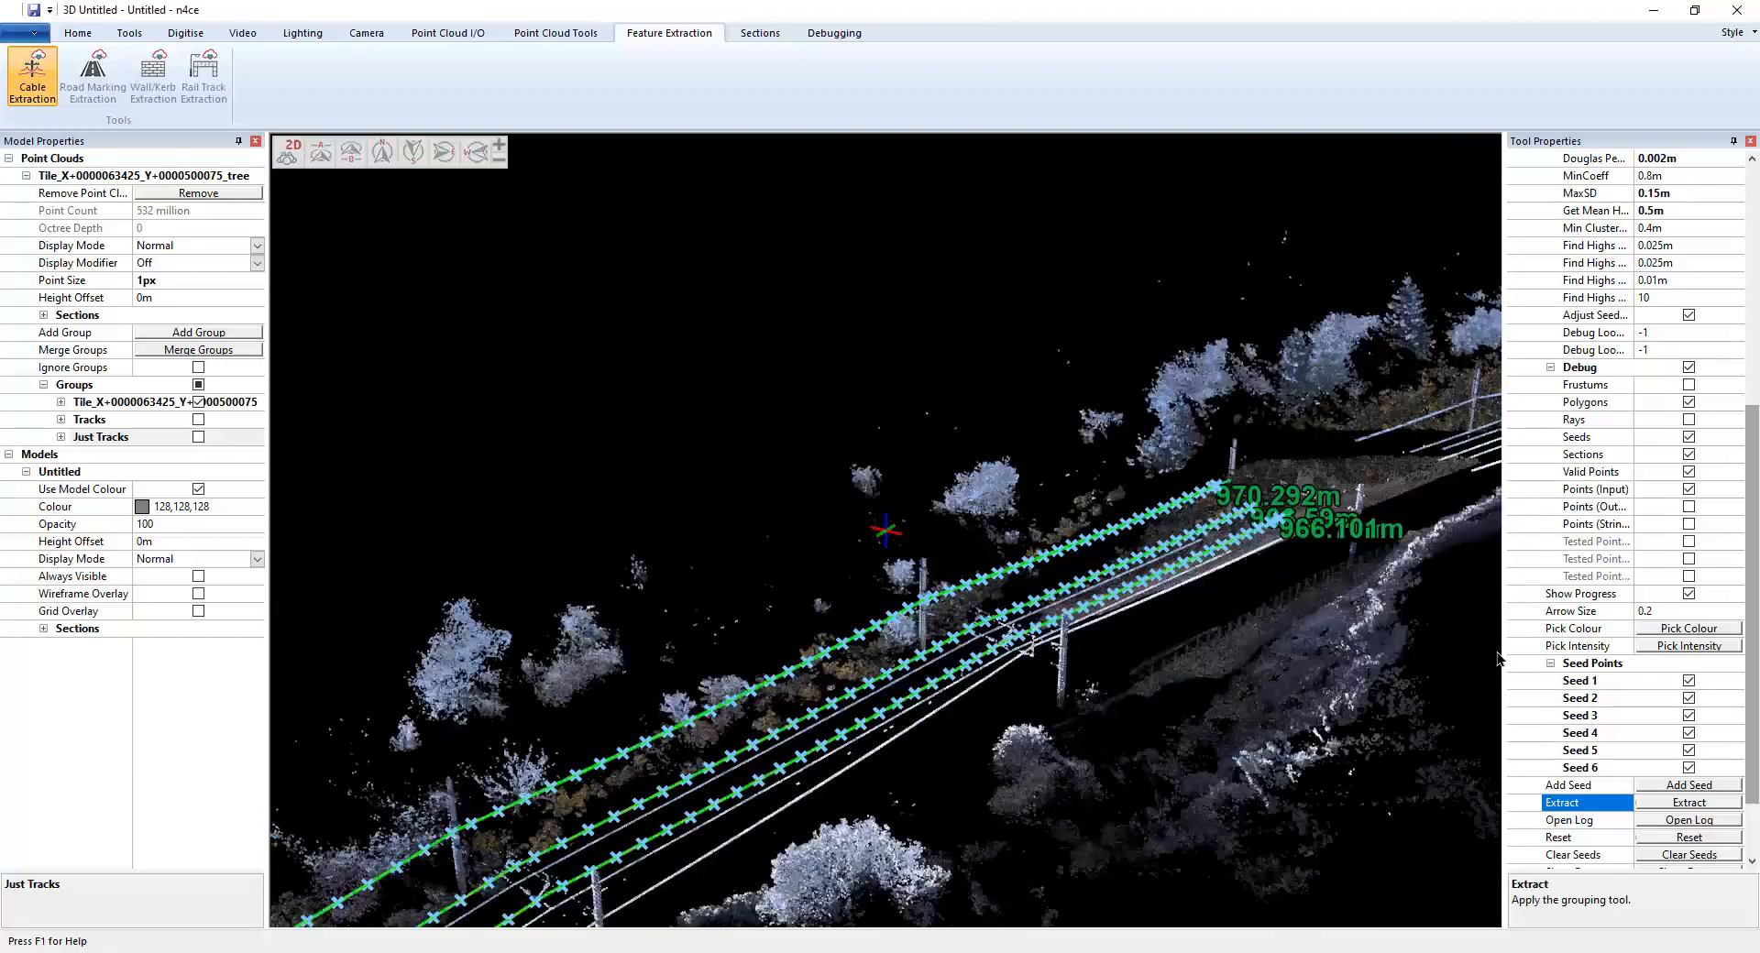
{"action": "left_click", "coordinate": [1575, 736]}
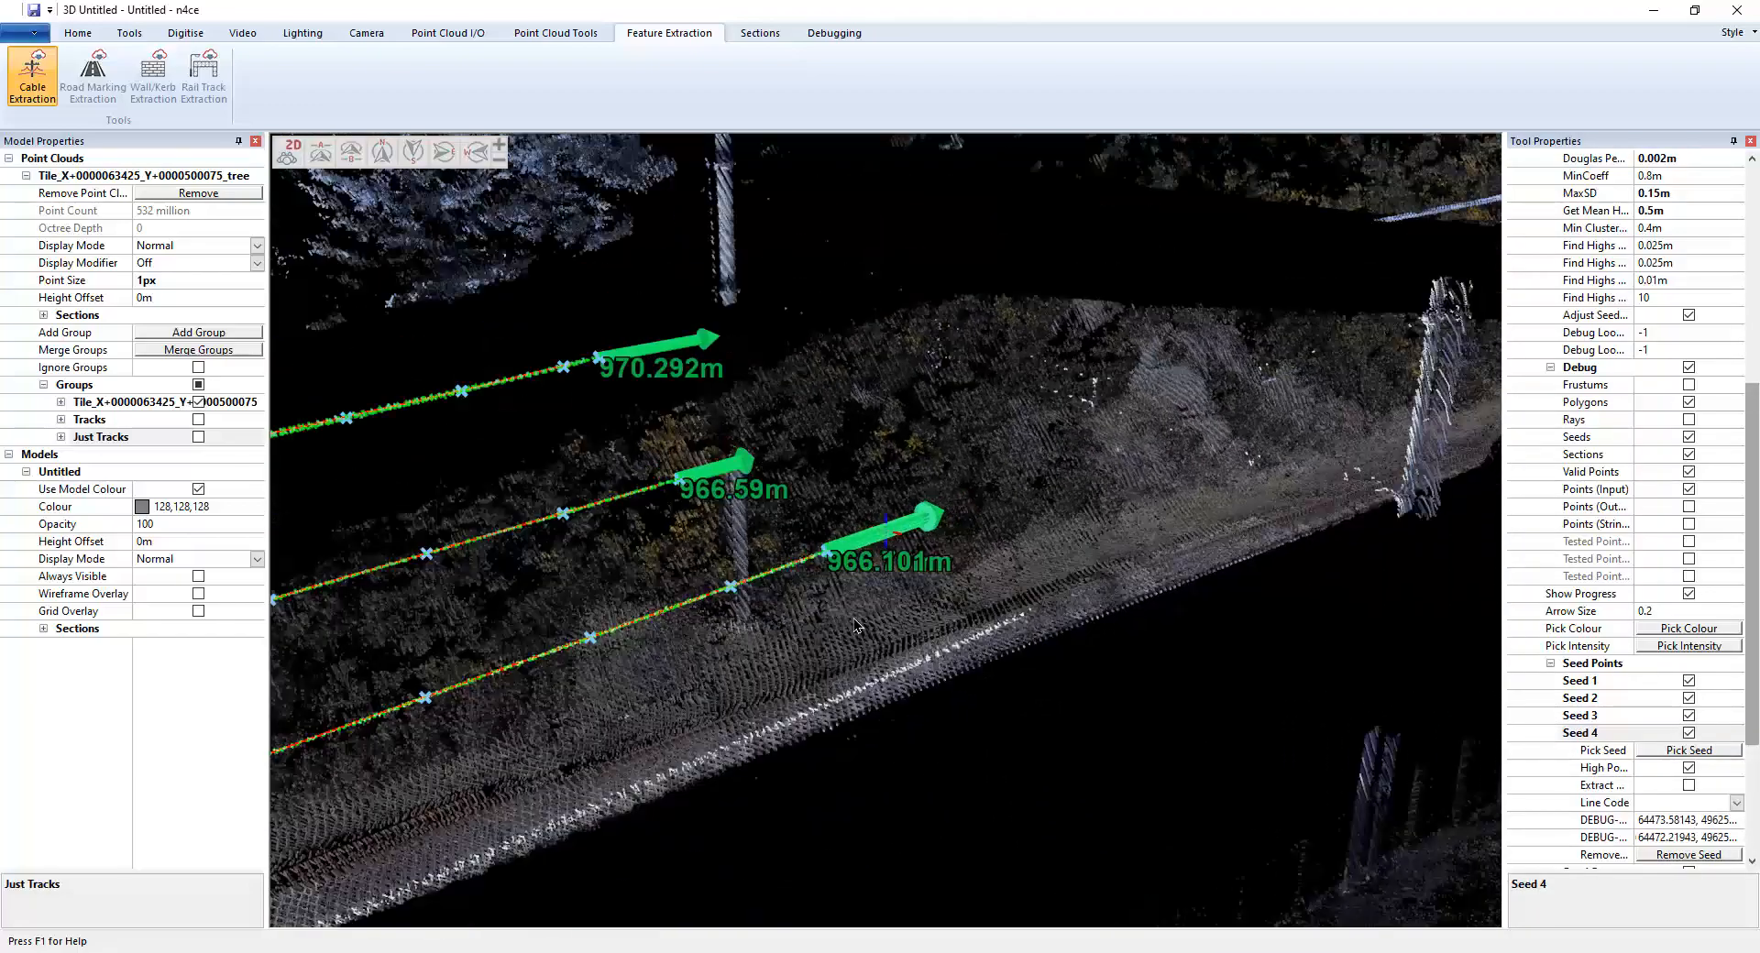
{"action": "left_click", "coordinate": [1596, 717]}
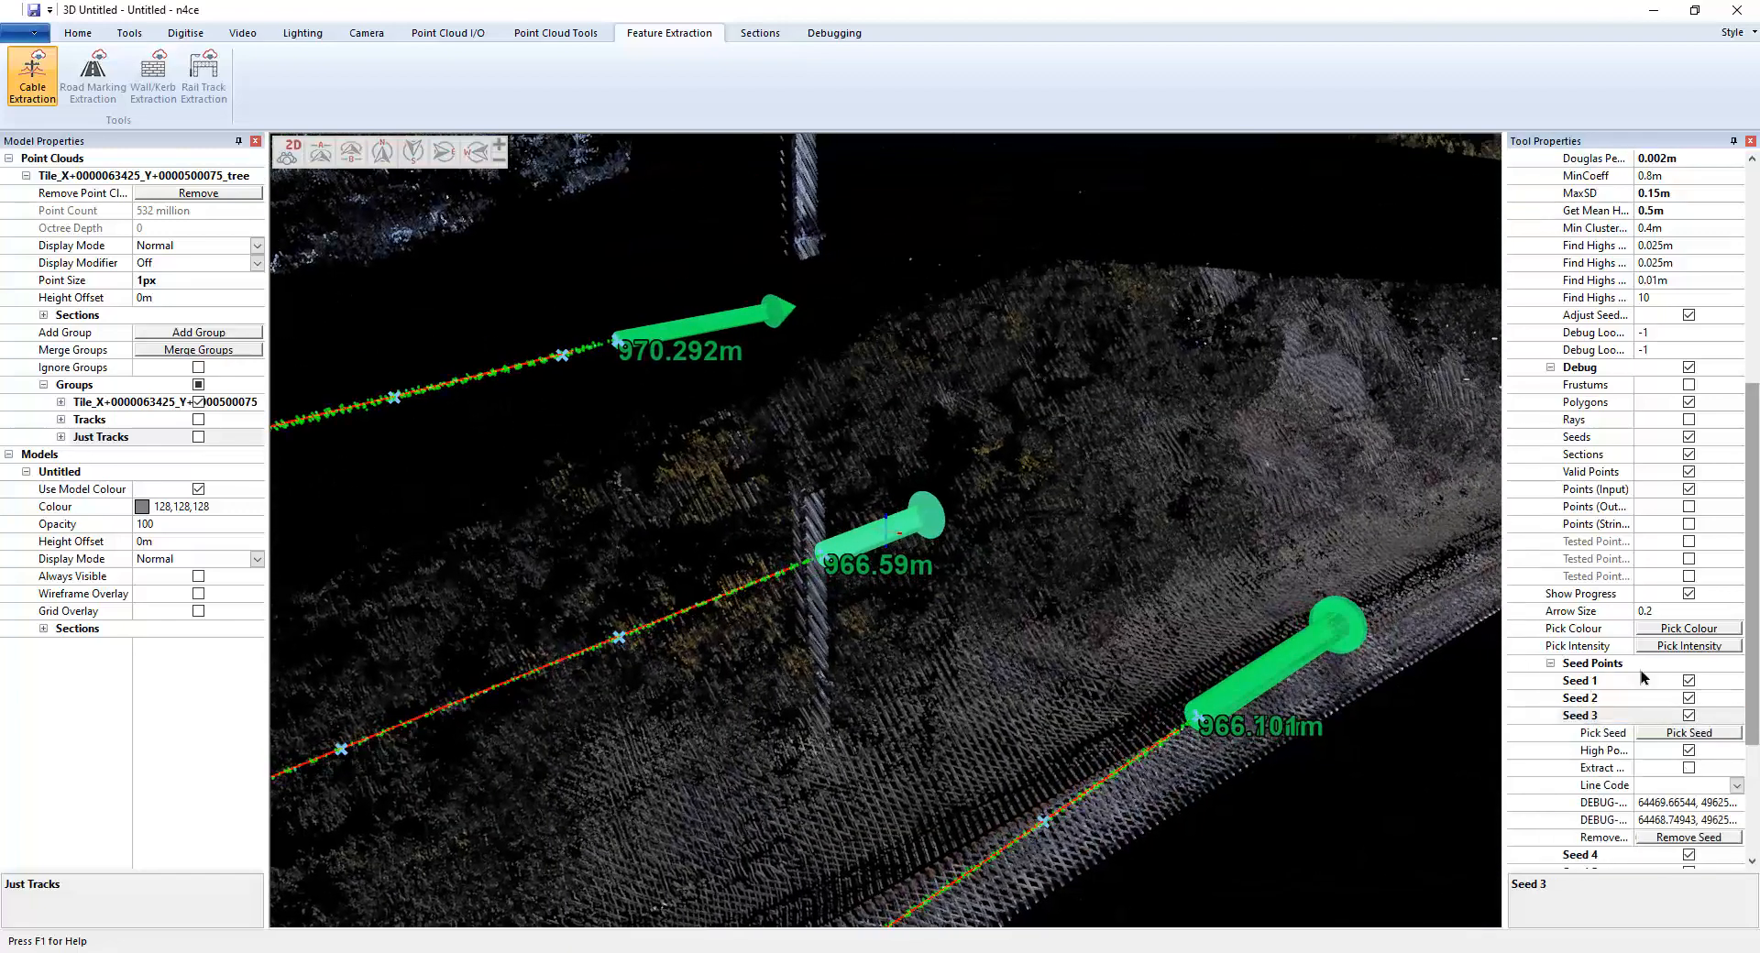
{"action": "left_click", "coordinate": [1585, 856]}
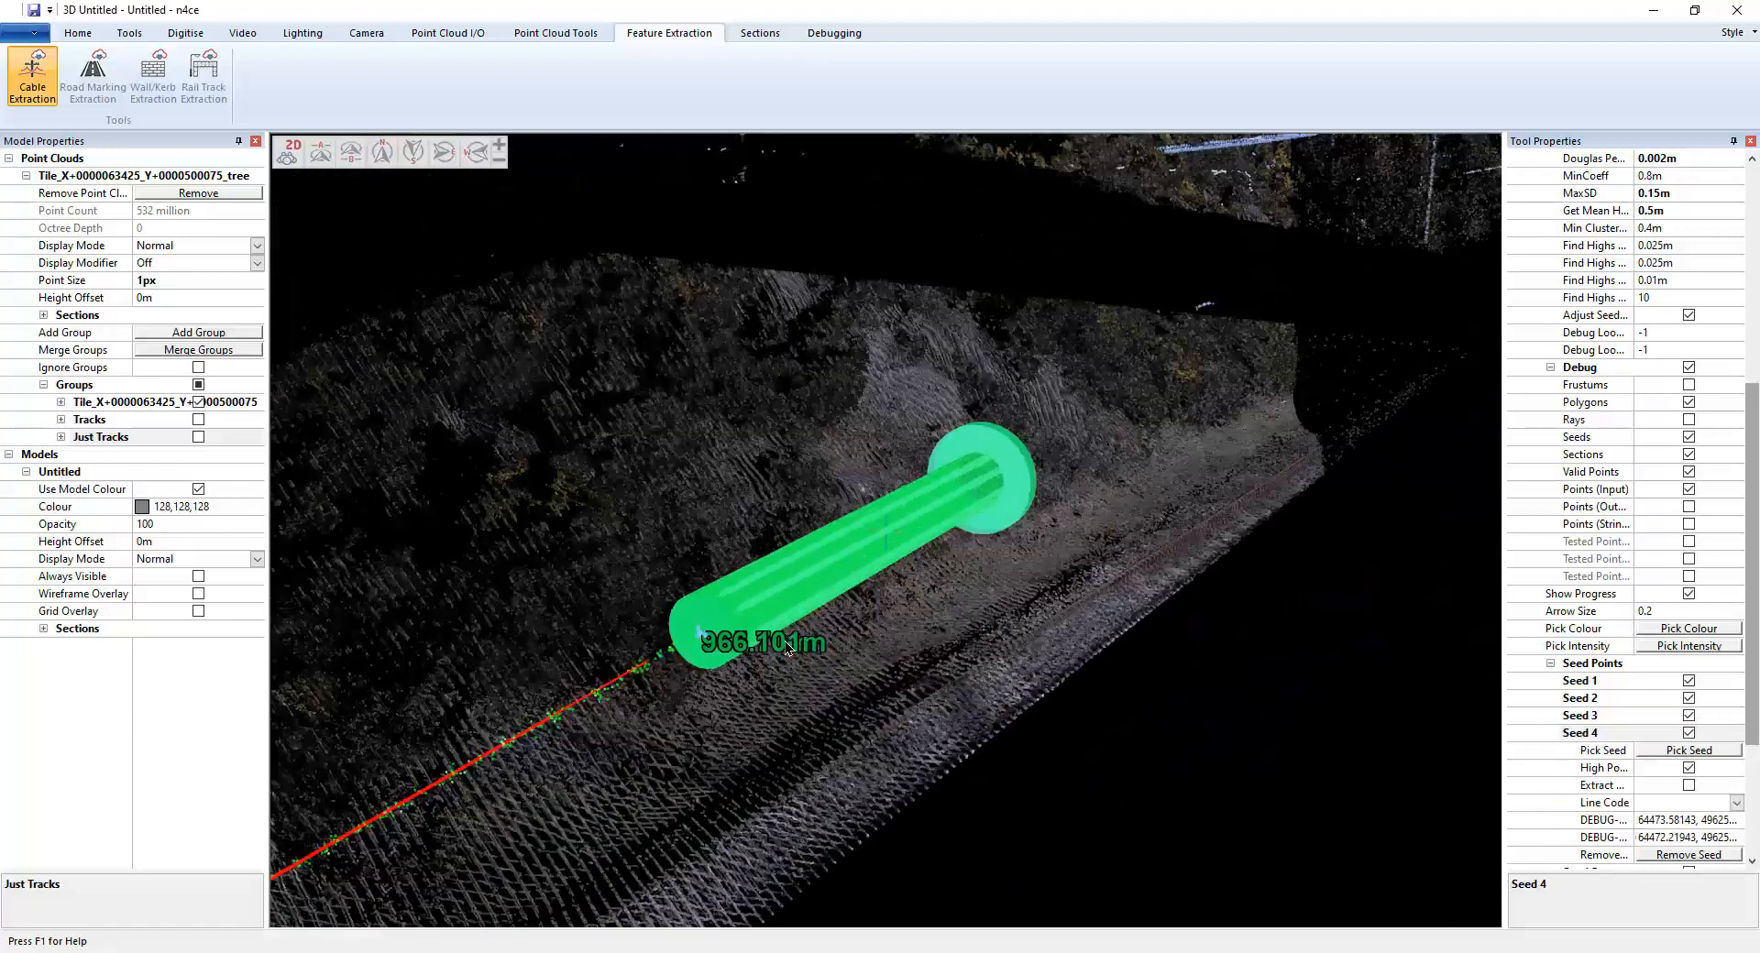
{"action": "scroll", "coordinate": [1629, 801], "scroll_direction": "down", "scroll_amount": 2}
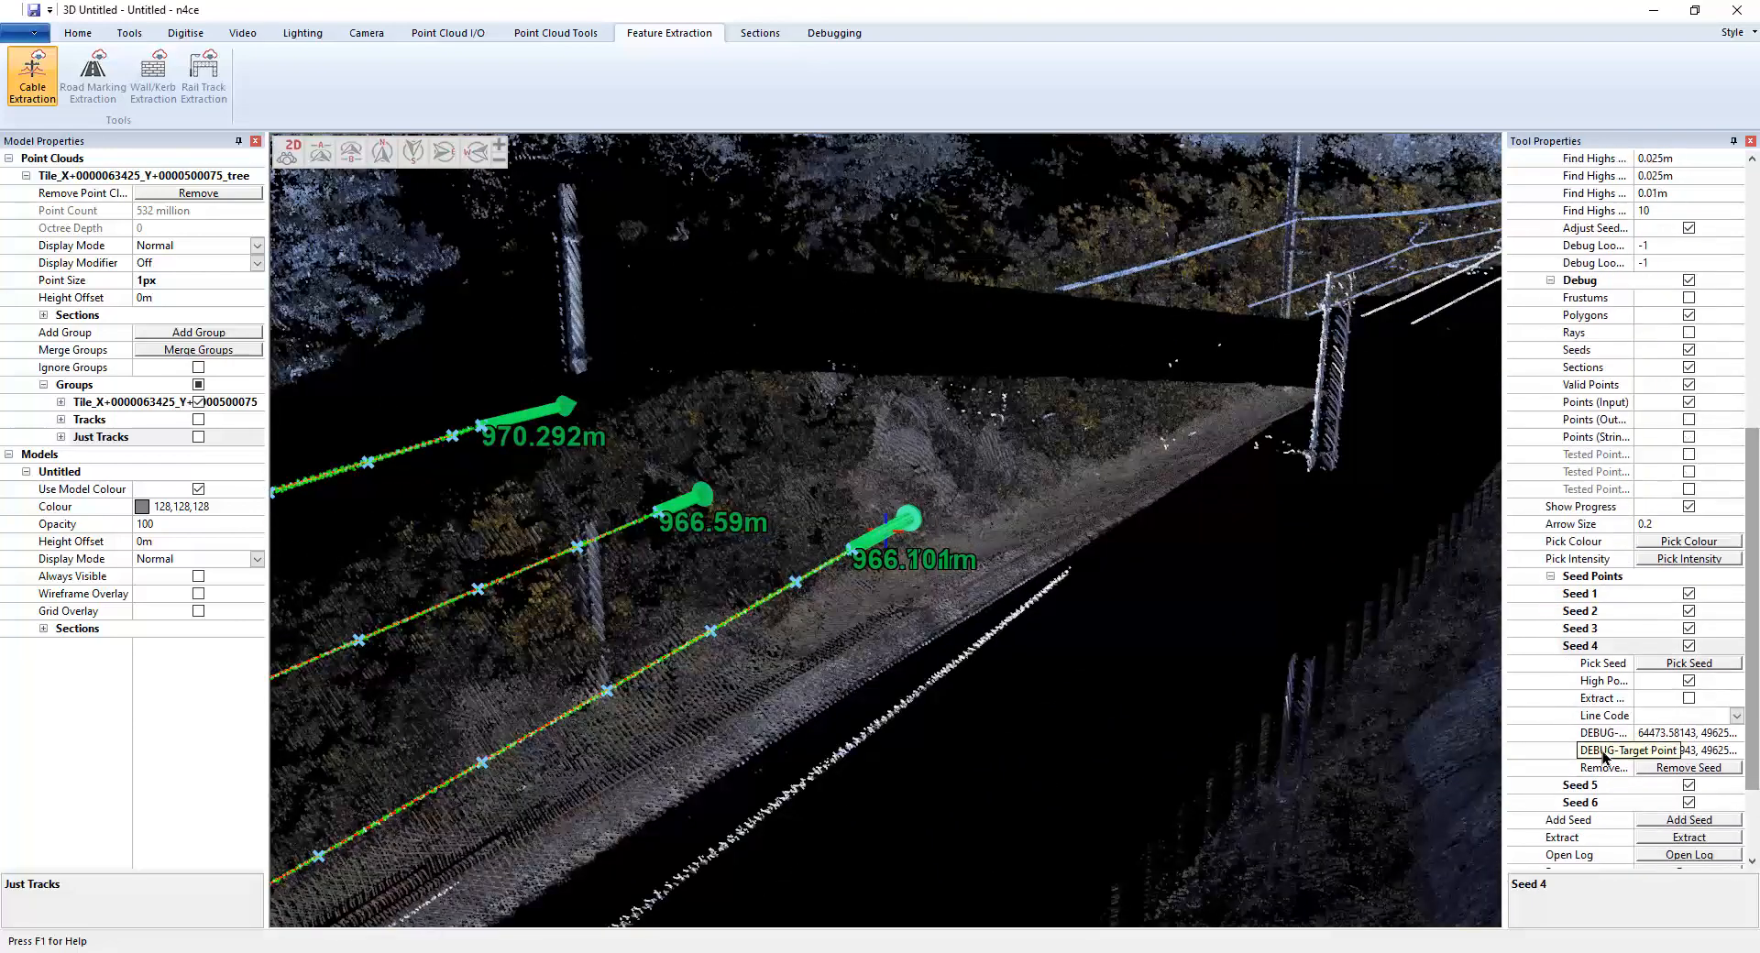
{"action": "left_click", "coordinate": [1592, 787]}
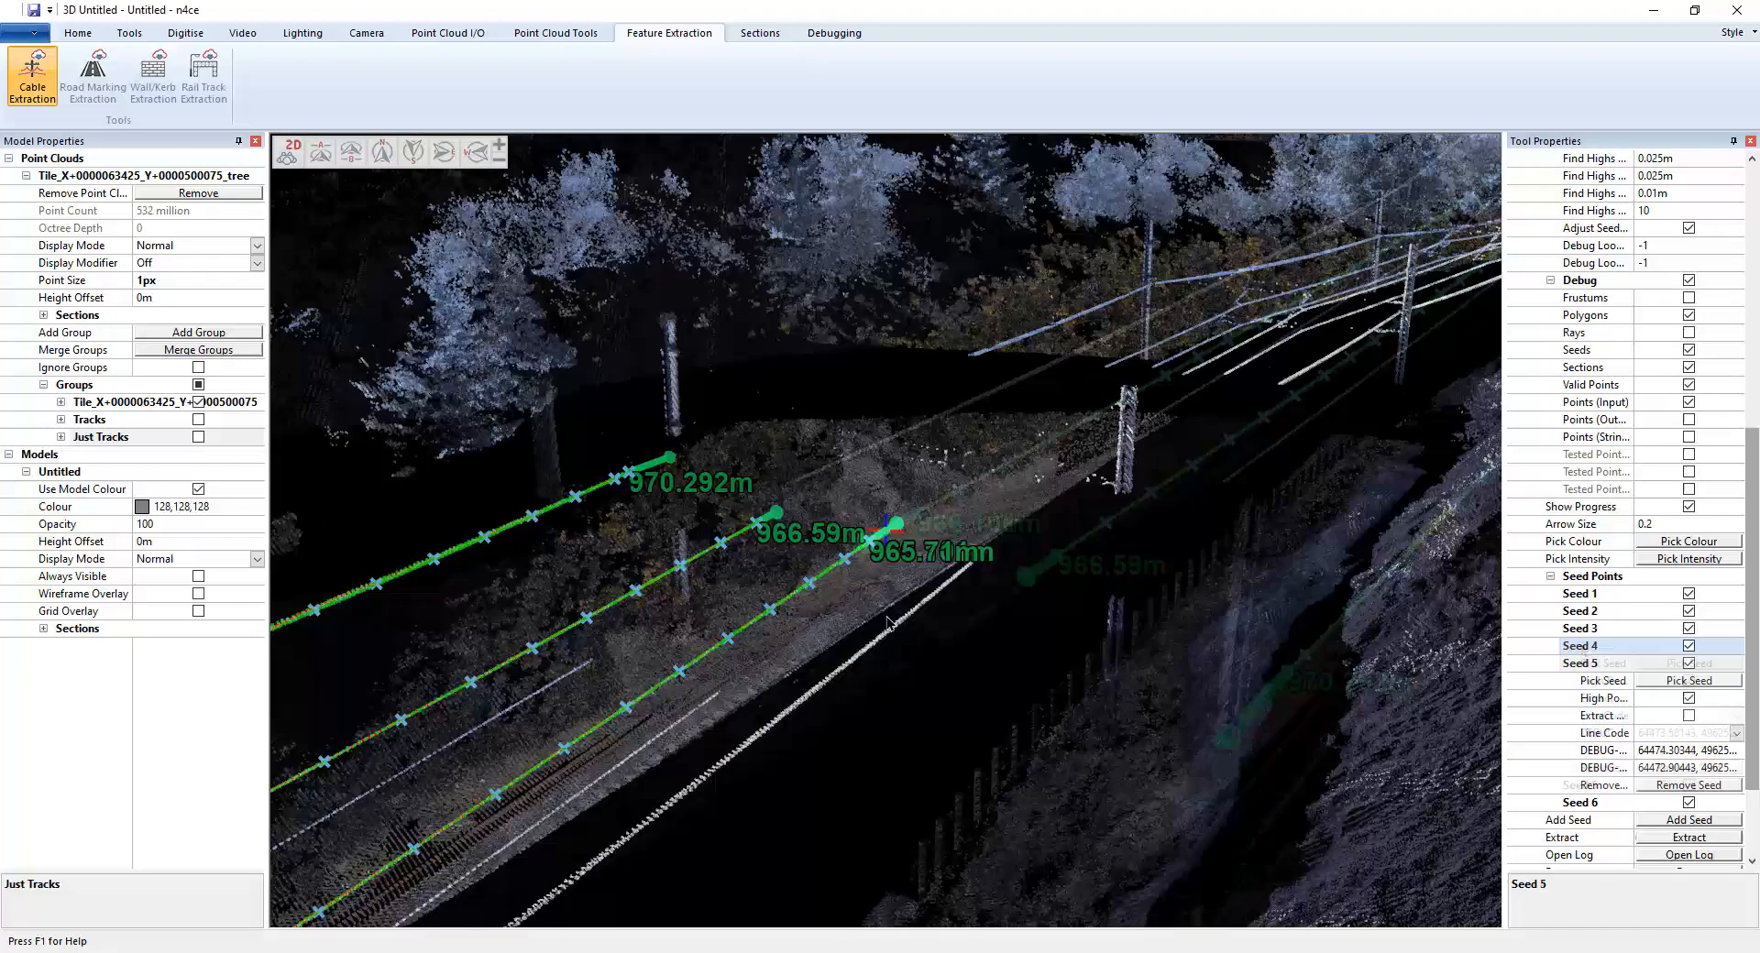
{"action": "left_click", "coordinate": [1583, 646]}
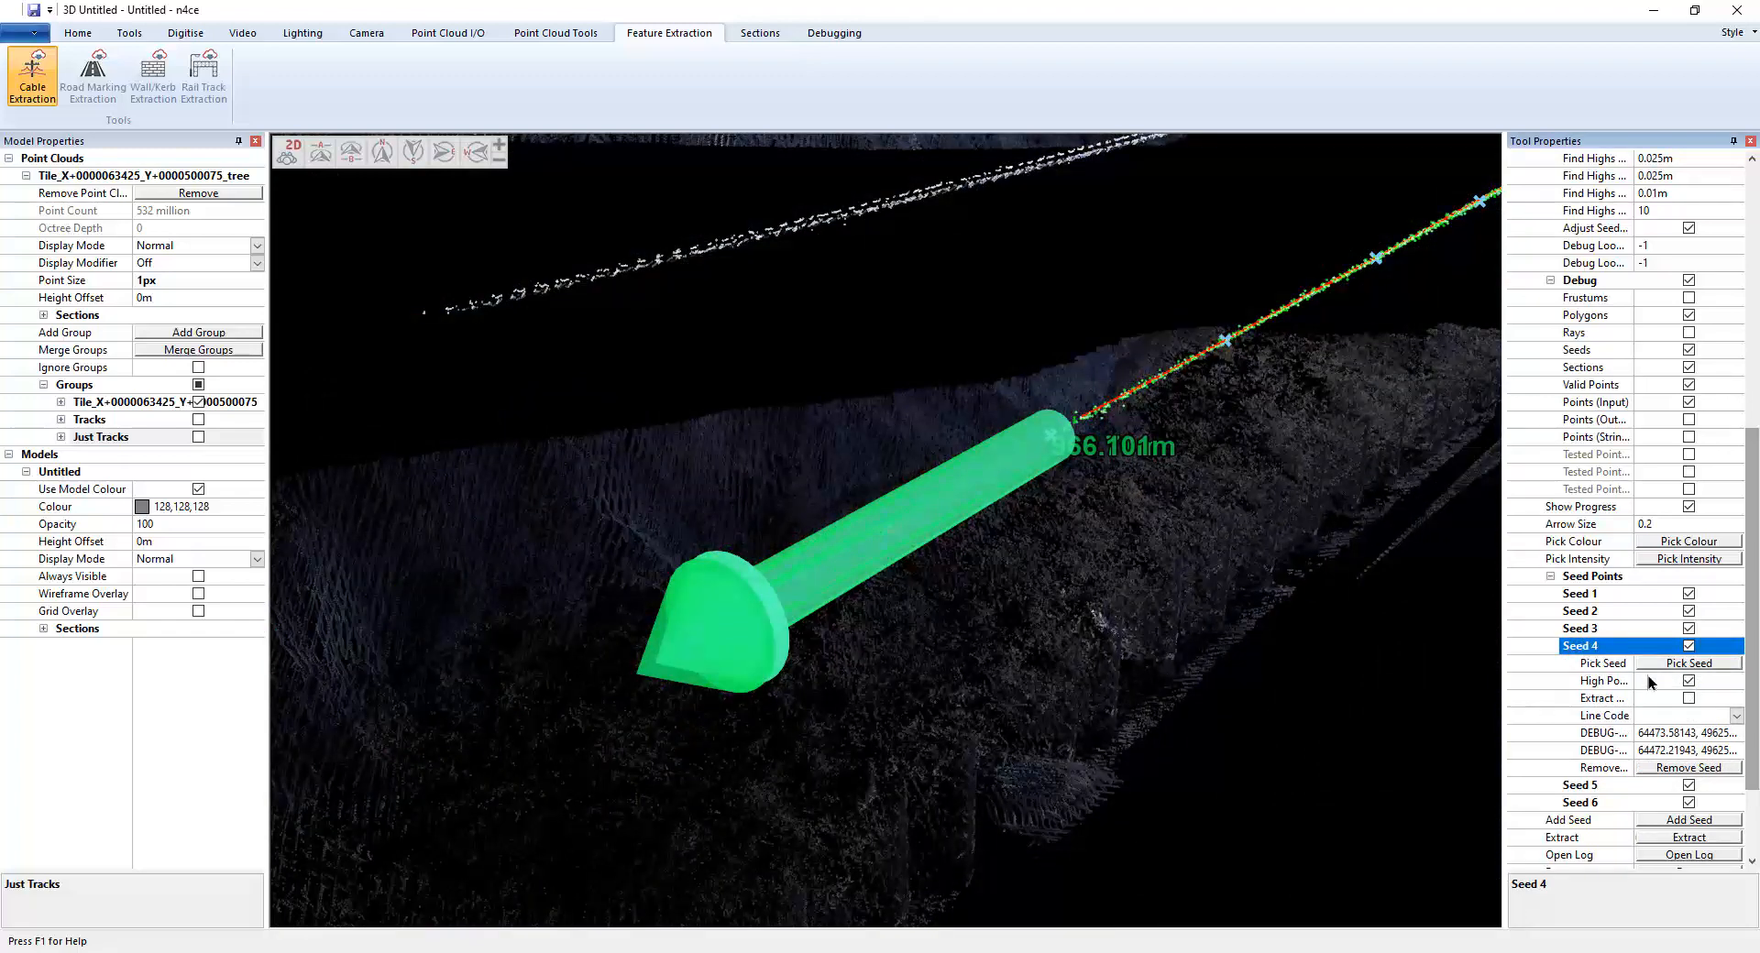
{"action": "left_click", "coordinate": [1581, 785]}
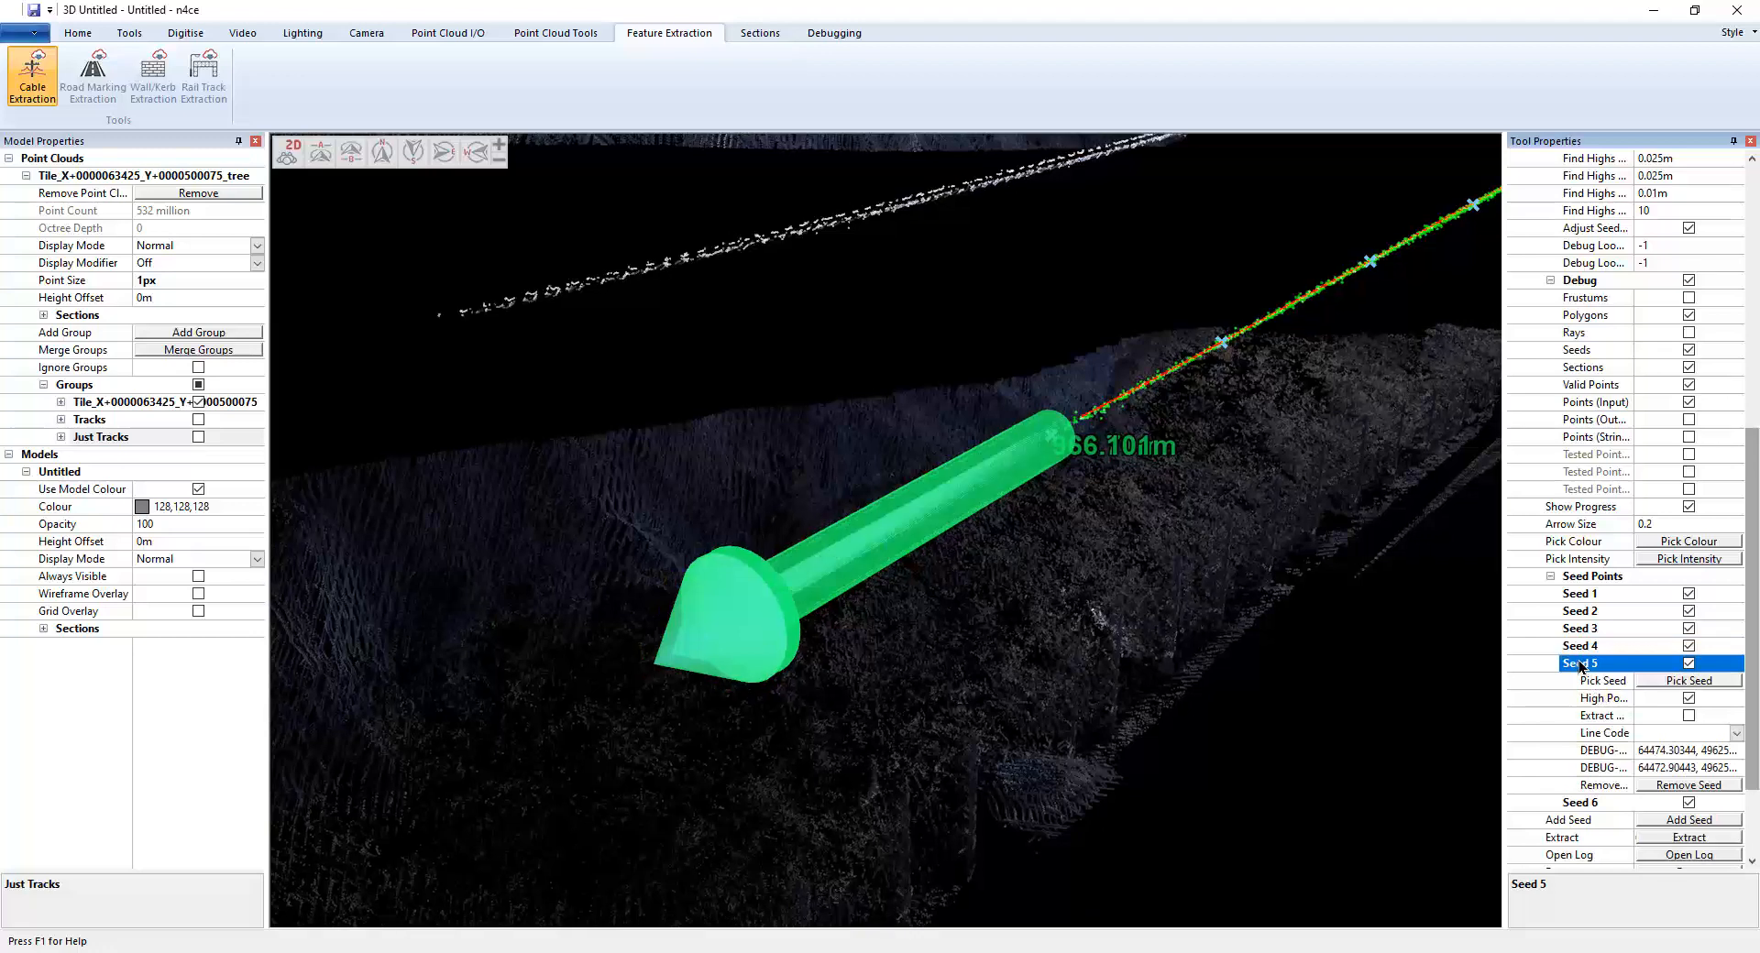
{"action": "left_click", "coordinate": [1579, 803]}
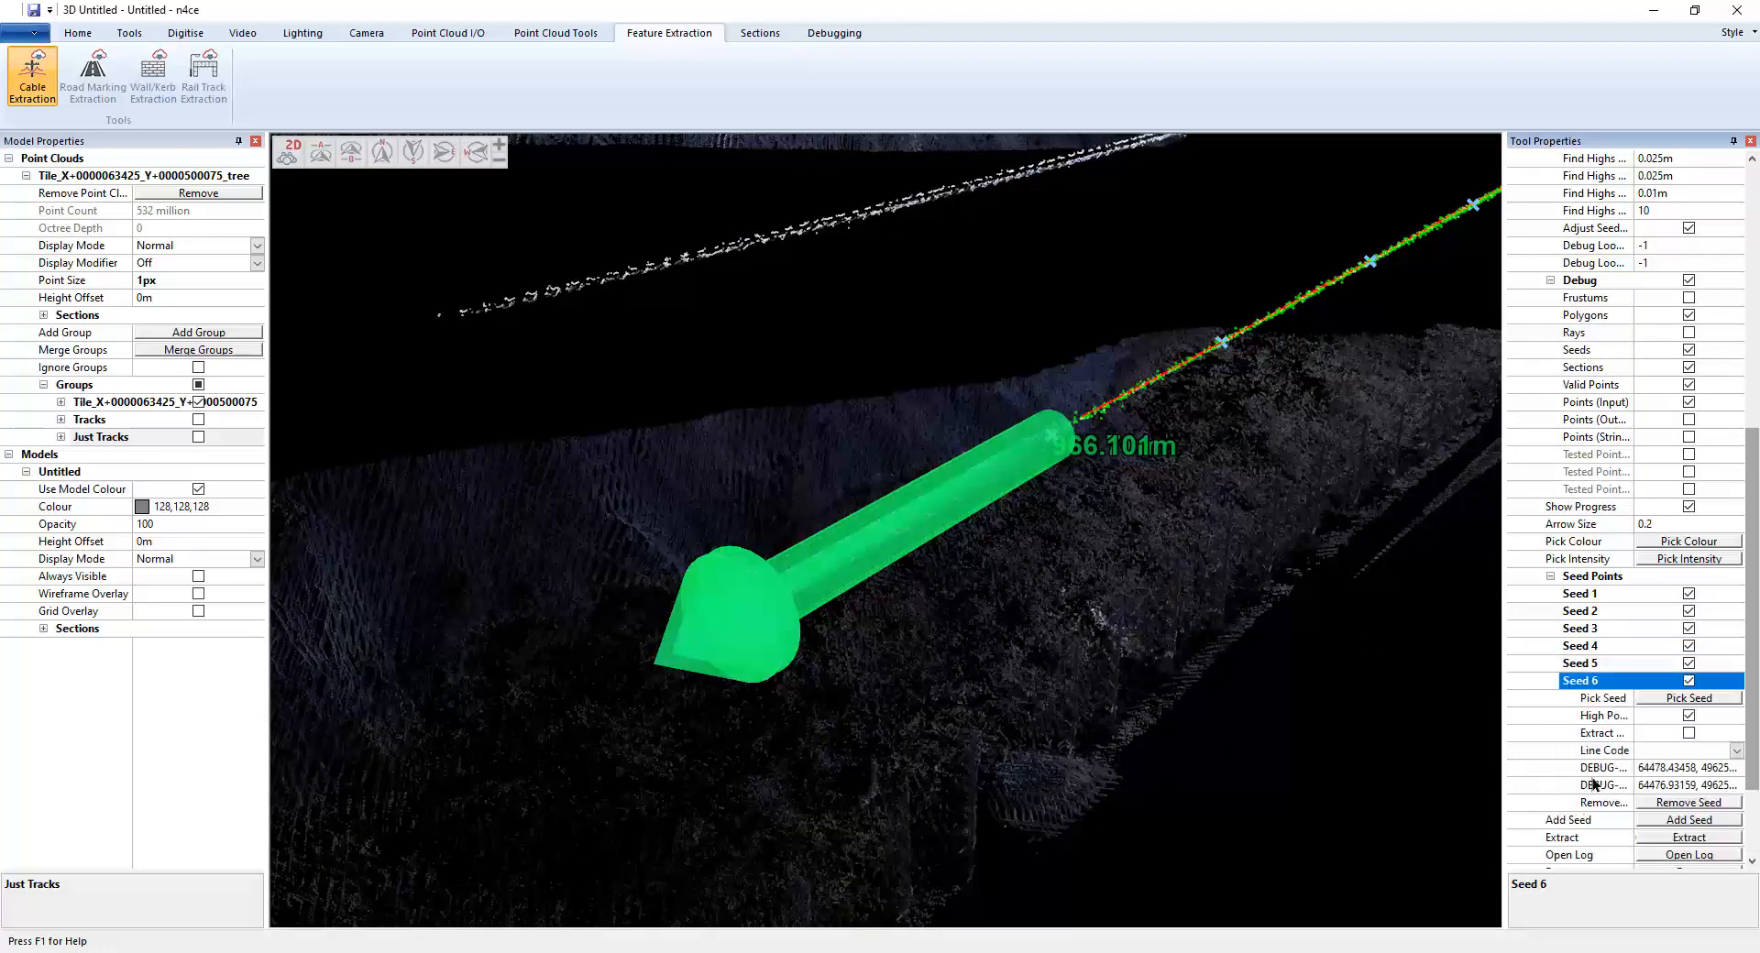
{"action": "middle_click_drag", "start_coordinate": [1097, 555], "coordinate": [1135, 463]}
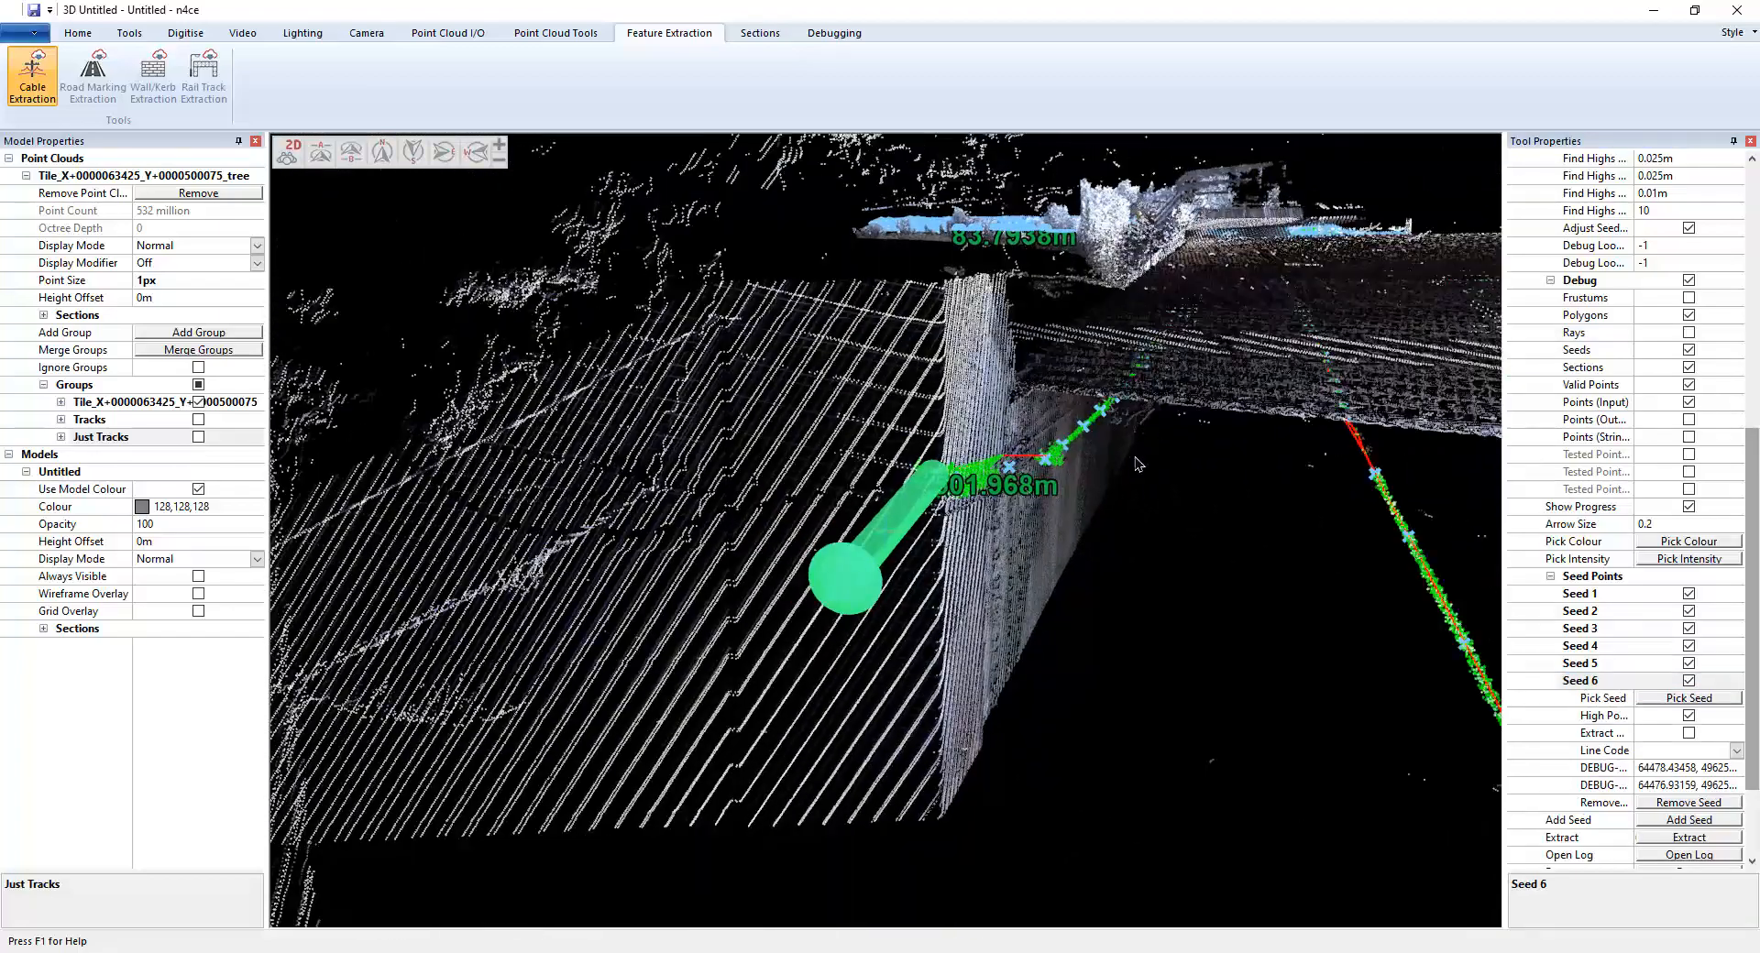
{"action": "middle_click_drag", "start_coordinate": [1035, 501], "coordinate": [1058, 494]}
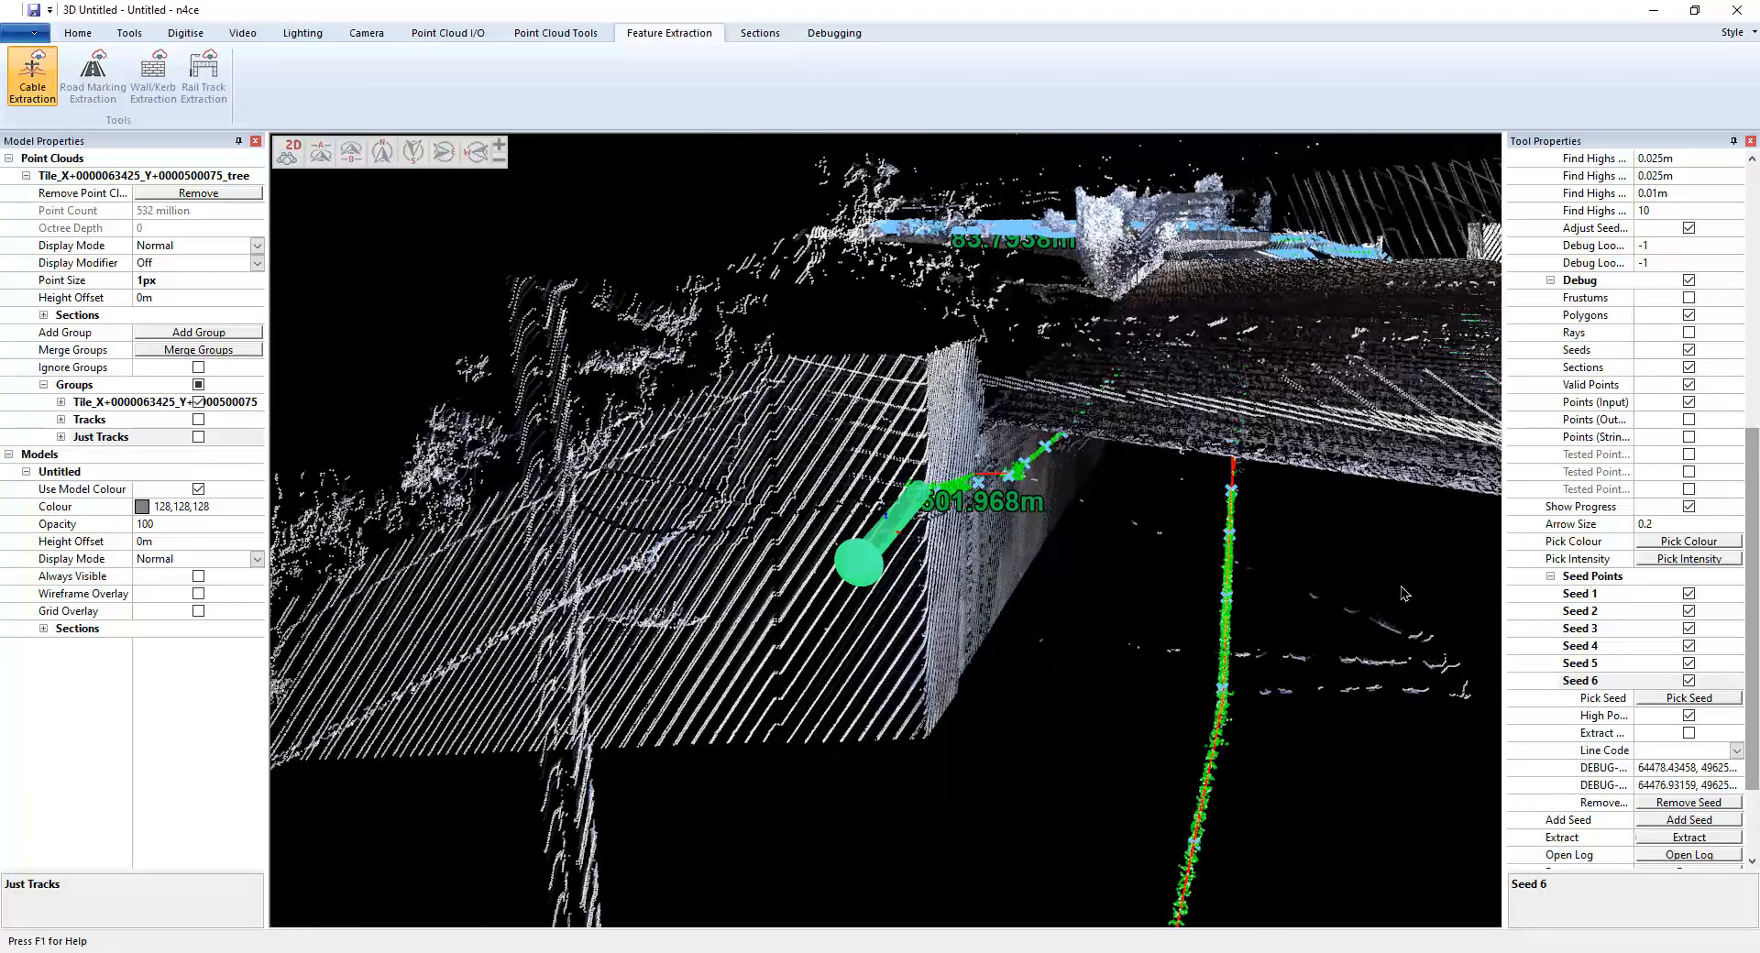
{"action": "left_click", "coordinate": [1593, 647]}
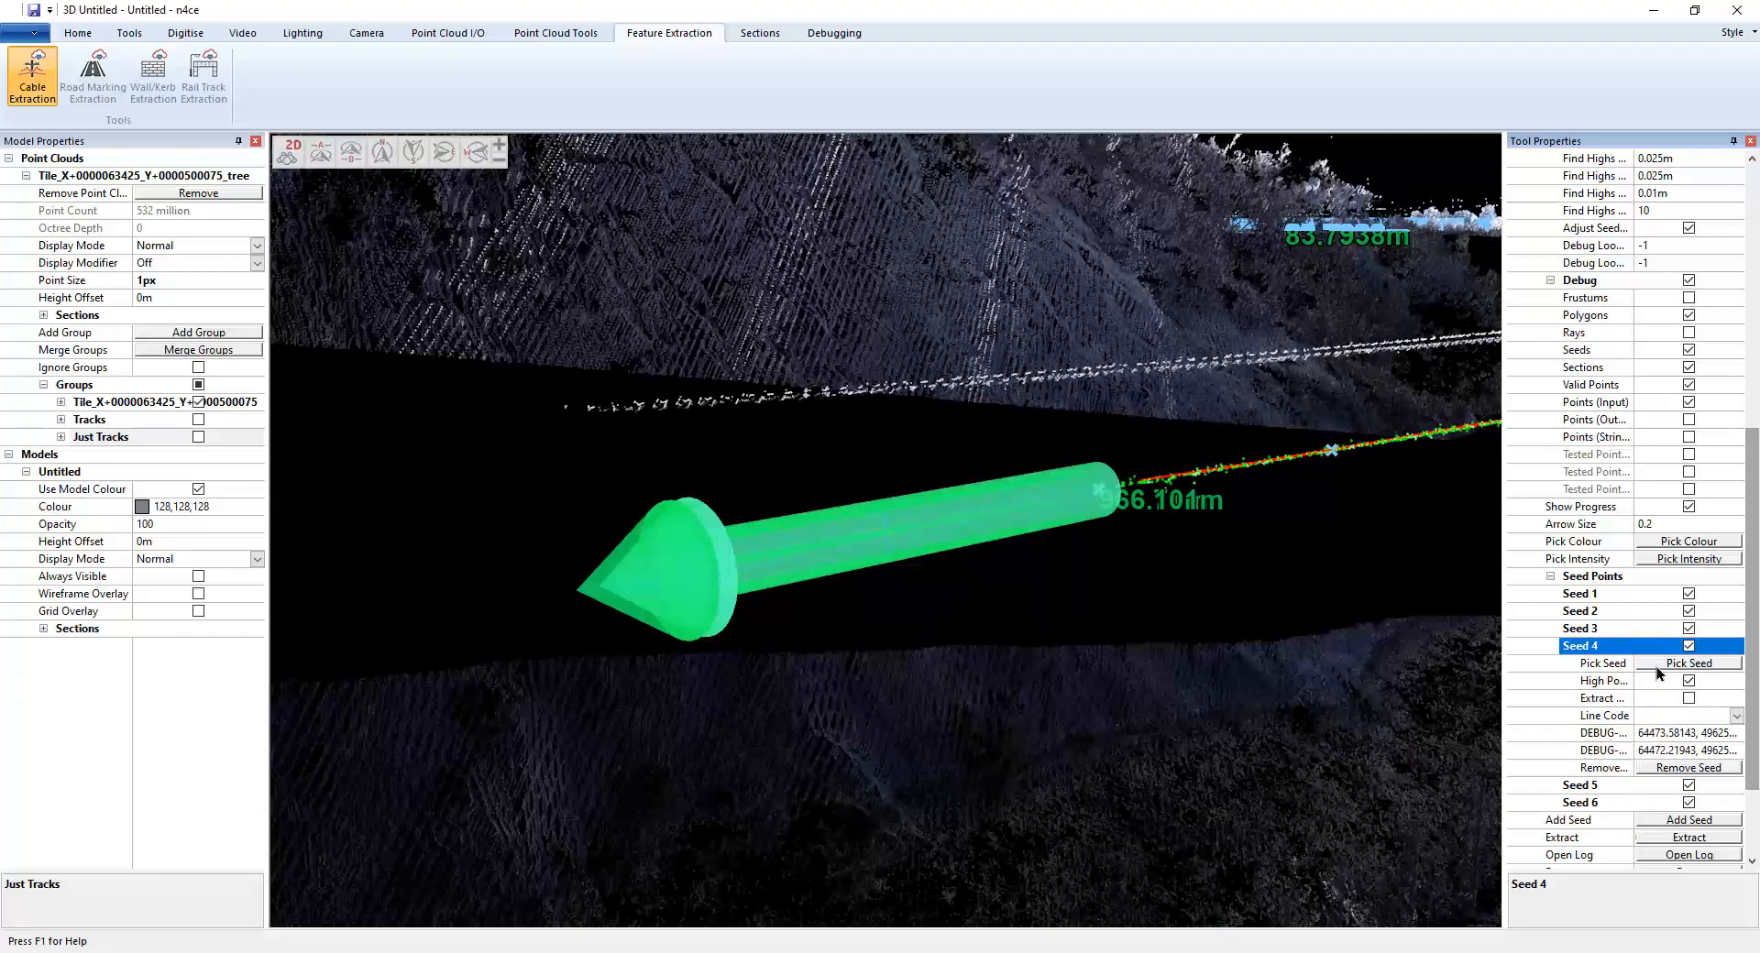
{"action": "left_click", "coordinate": [1593, 786]}
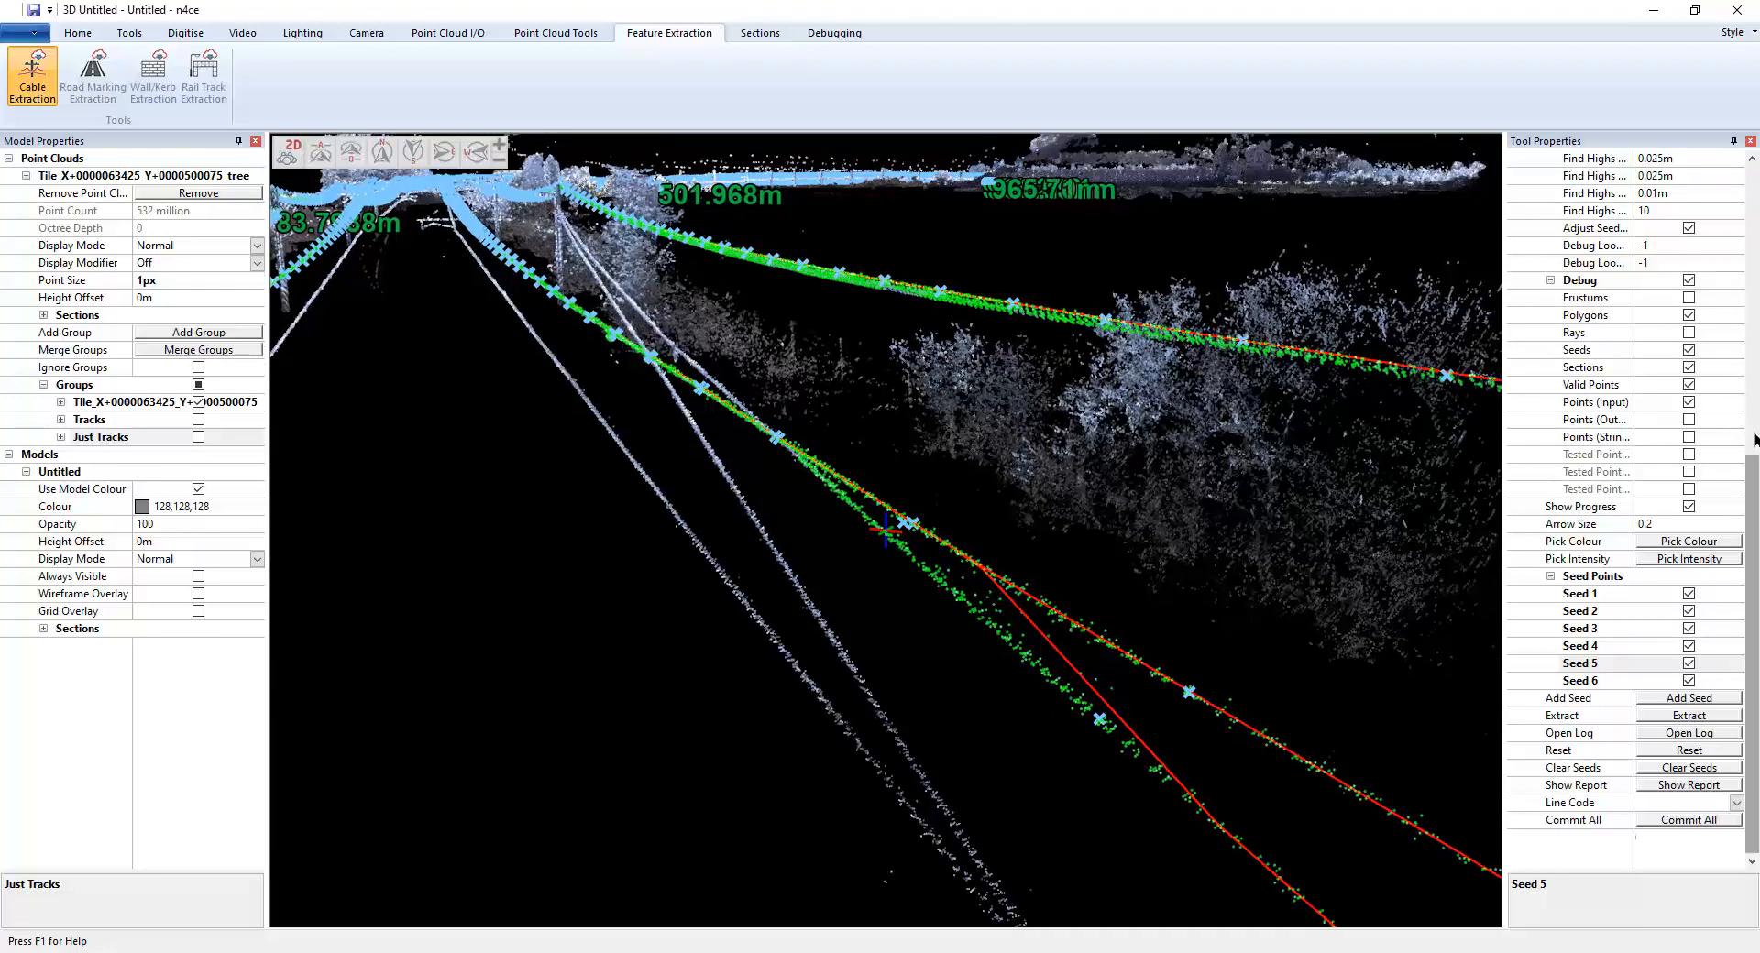
Adjust the preset's Dz Tol parameter, rerun the extraction on all six seeds and dismiss the completion message
{"action": "left_click_drag", "start_coordinate": [1755, 477], "coordinate": [1745, 277]}
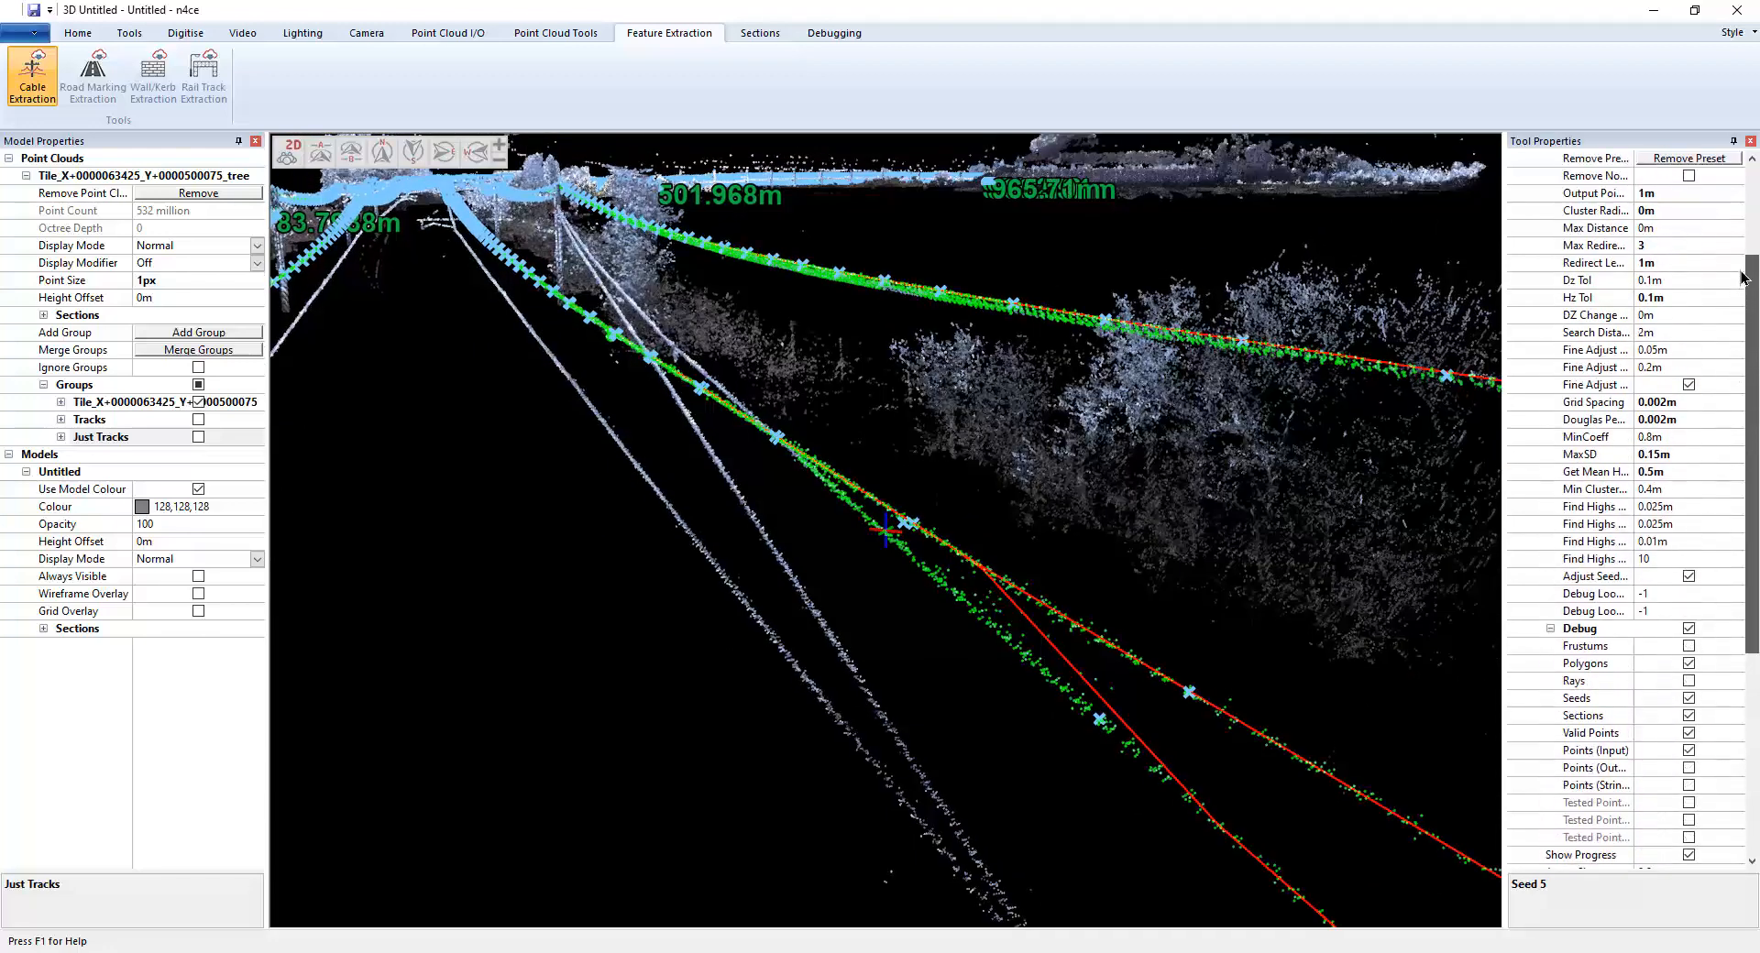
{"action": "left_click", "coordinate": [1651, 280]}
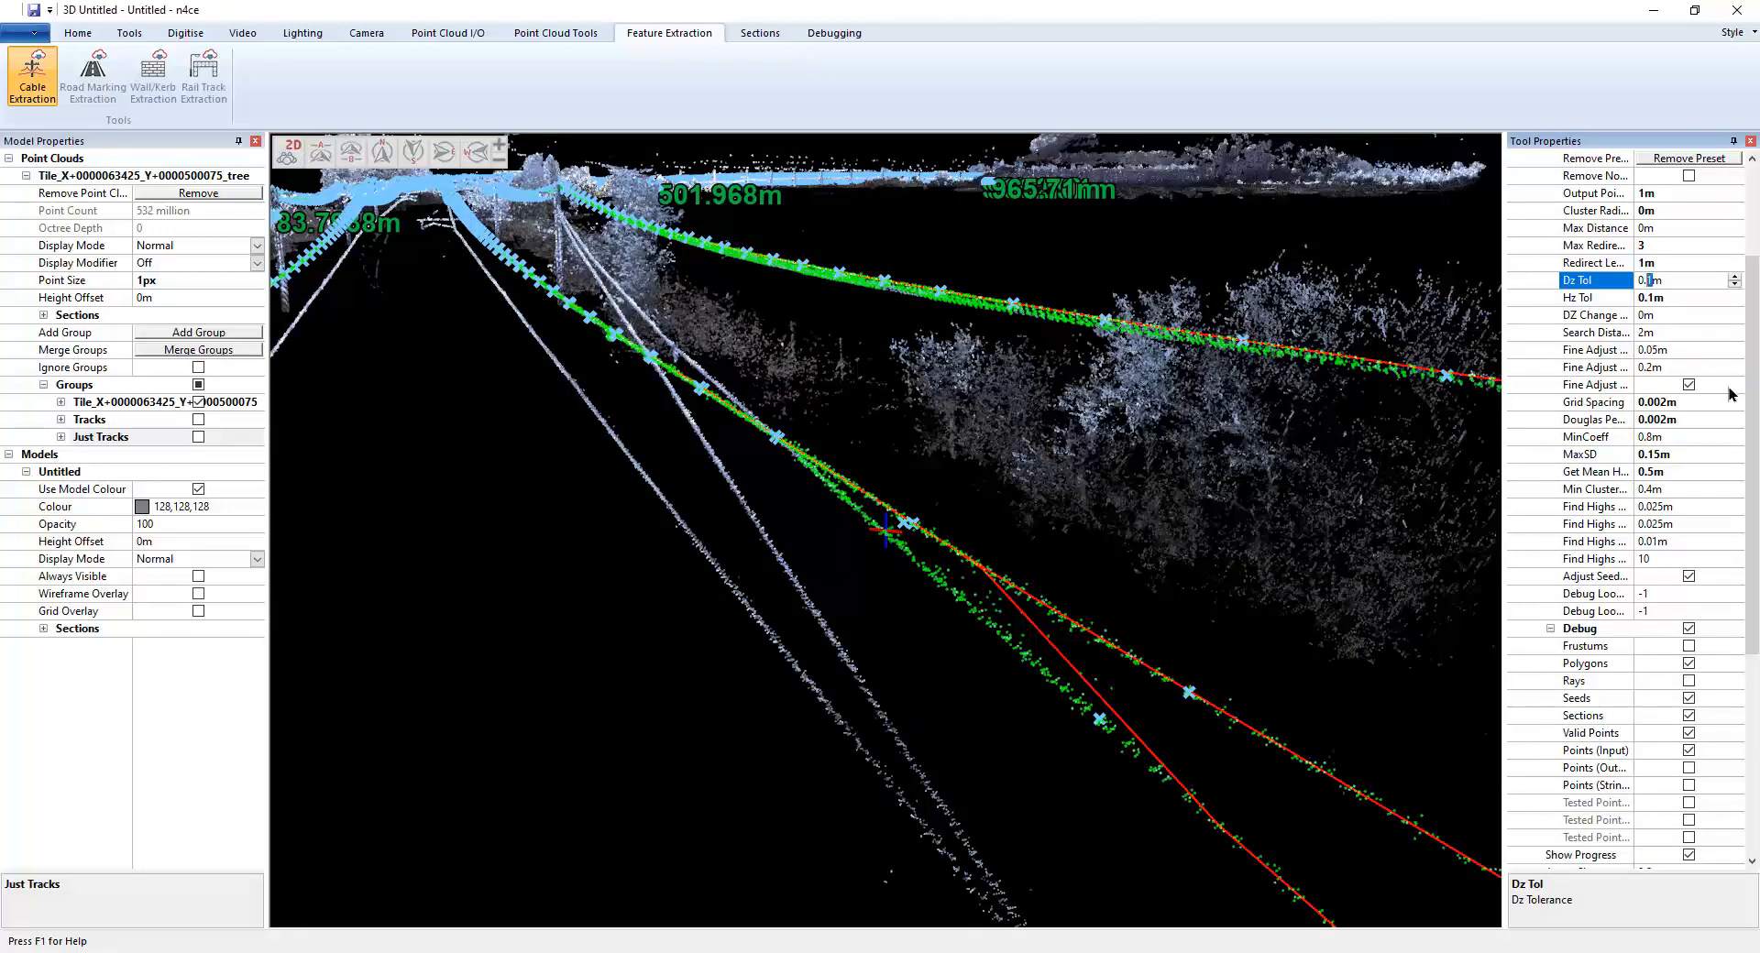
{"action": "left_click", "coordinate": [1752, 775]}
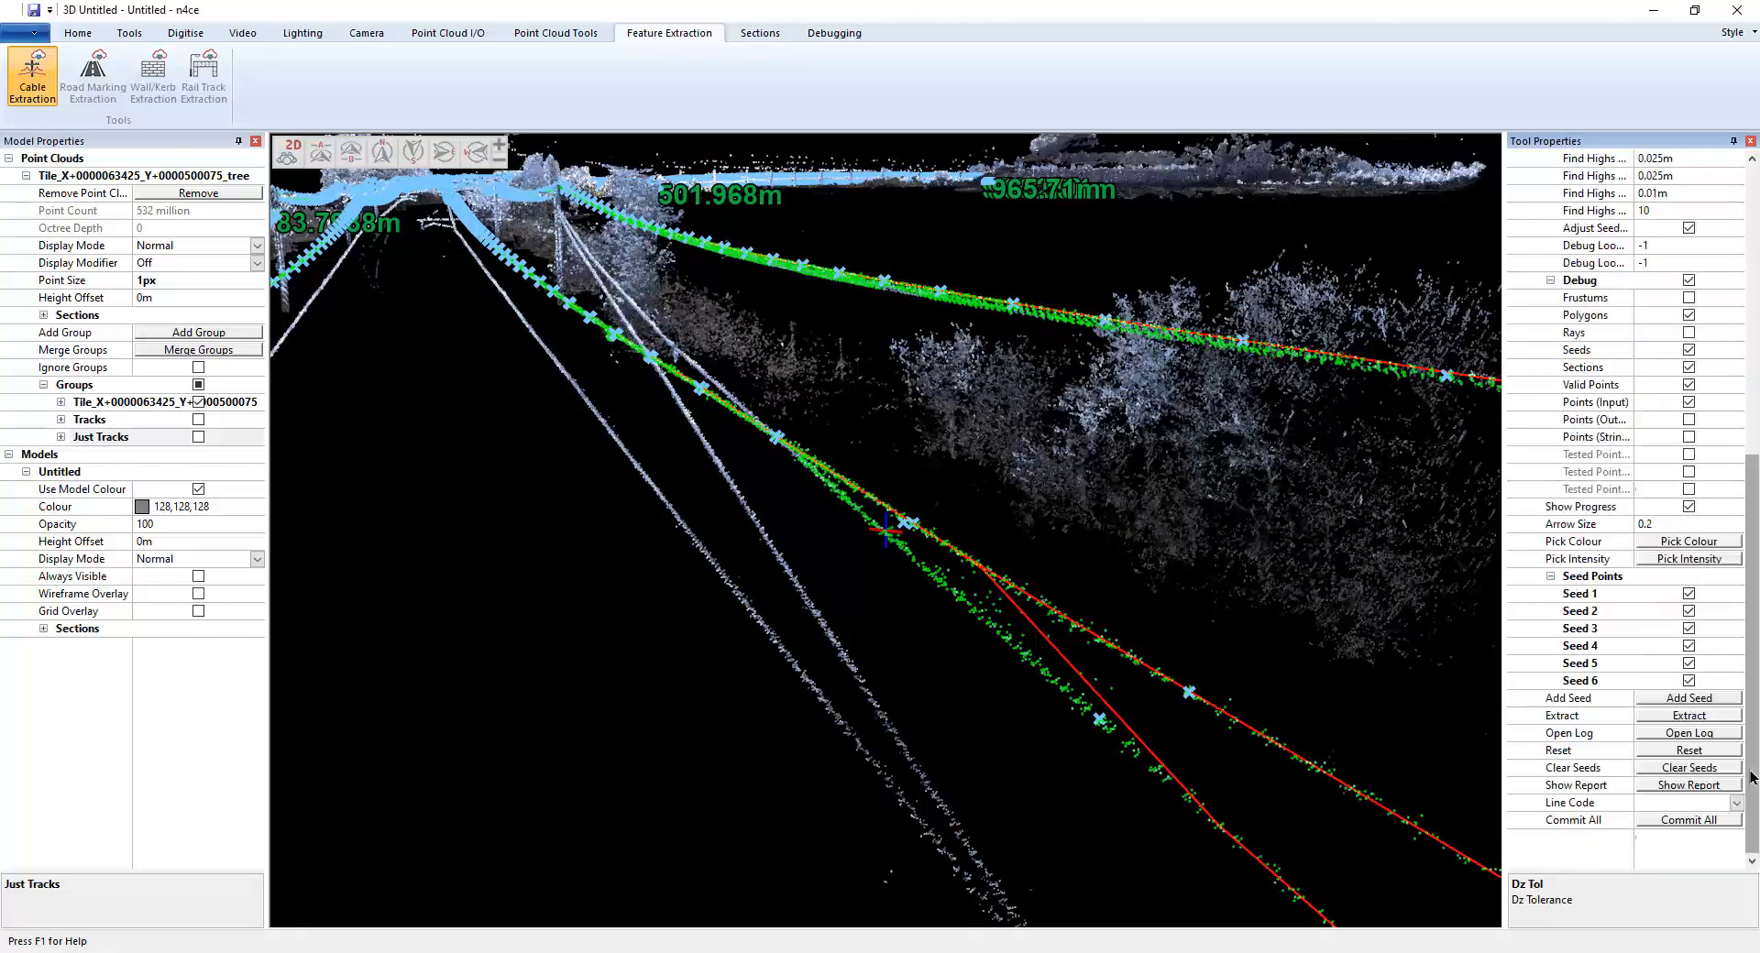
{"action": "left_click", "coordinate": [1689, 716]}
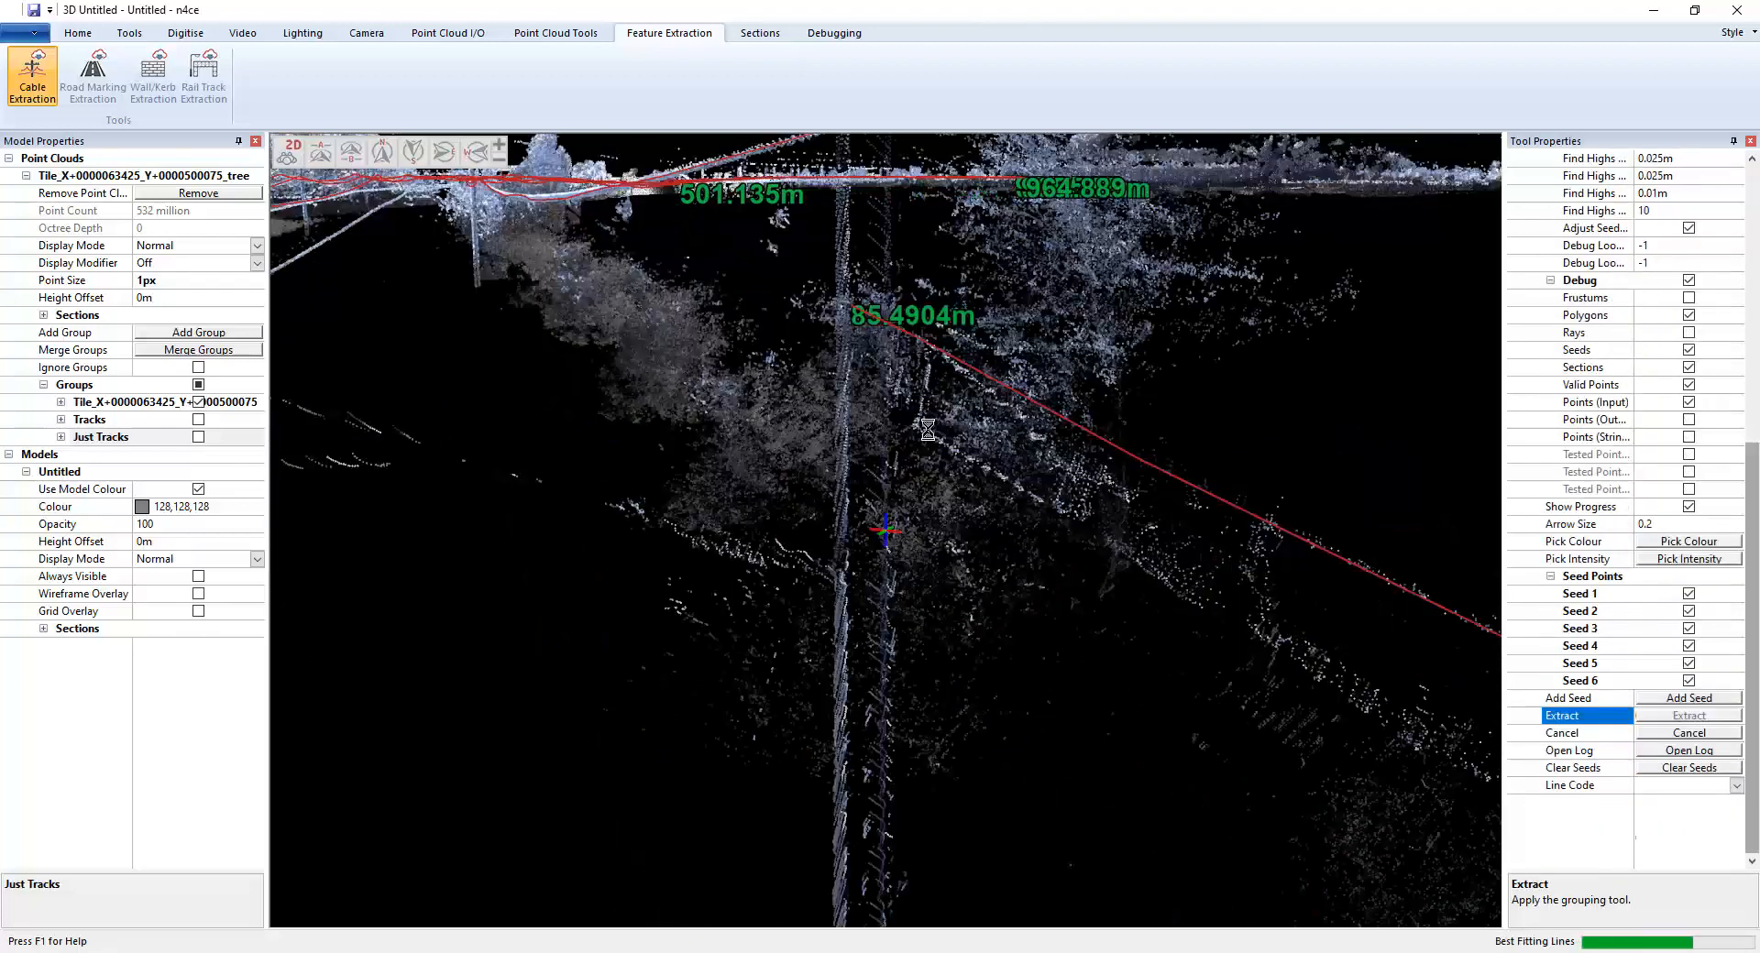
{"action": "left_click", "coordinate": [923, 521]}
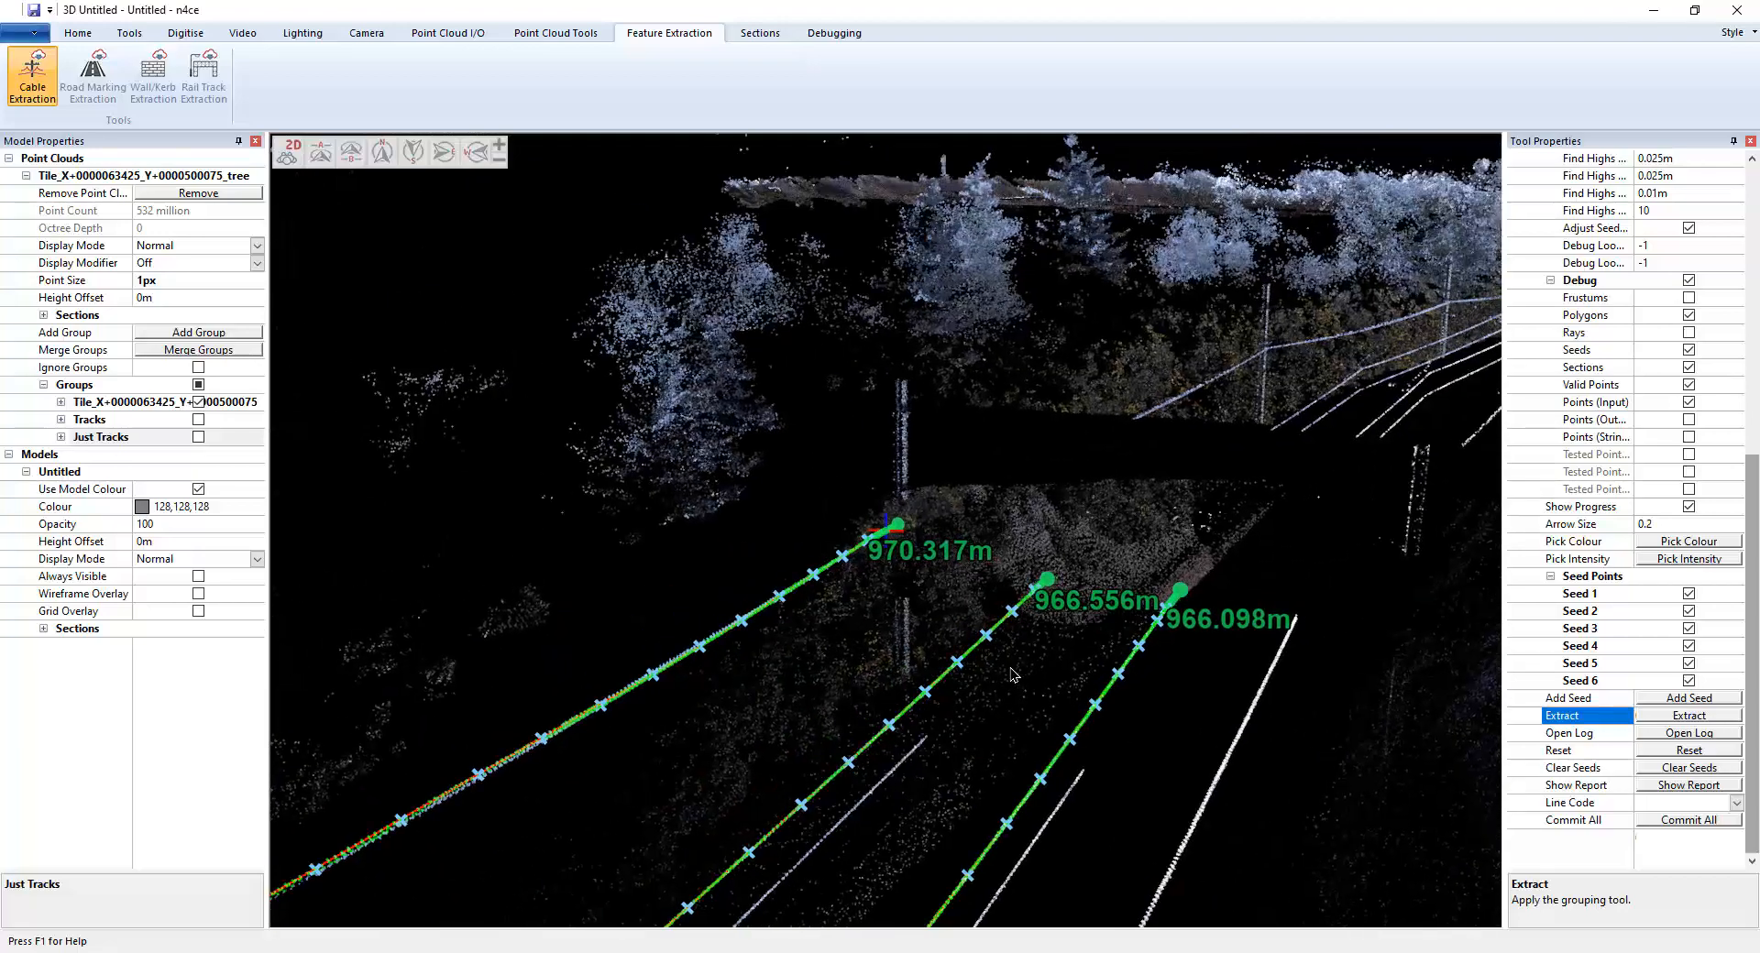
Examine the re-extracted strings of Seeds 1 to 6 one after another, checking the seed arrows and how each string follows its cable
{"action": "left_click", "coordinate": [1580, 593]}
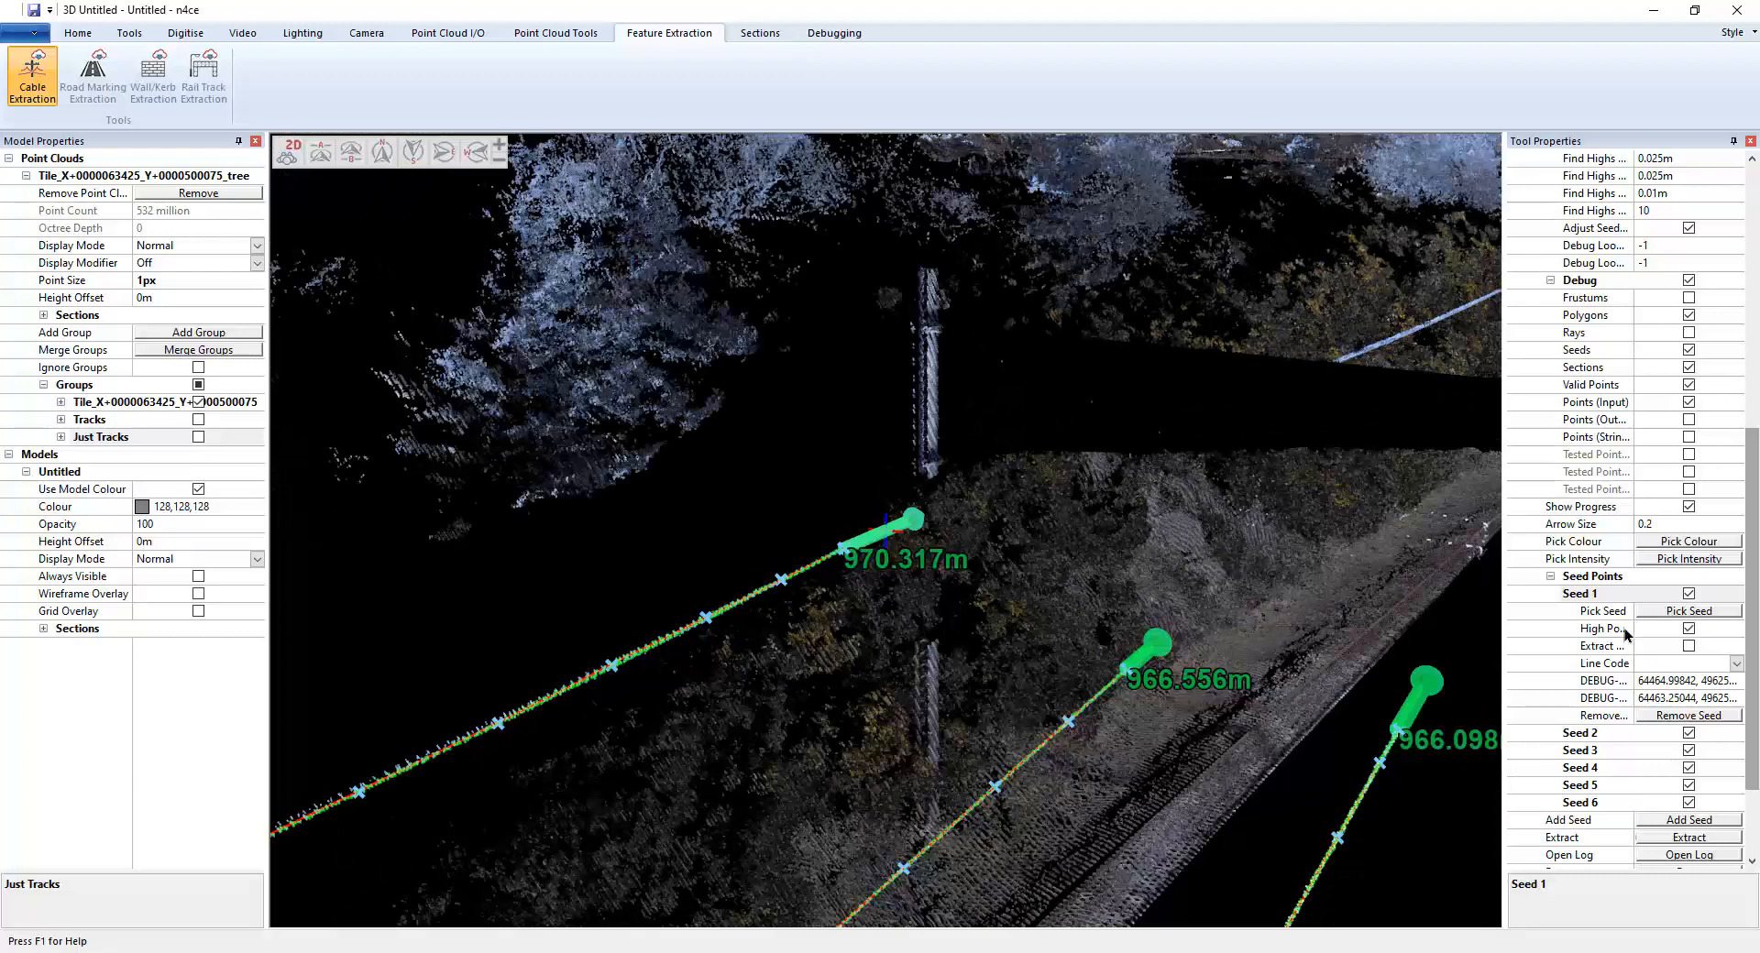
{"action": "left_click", "coordinate": [1598, 734]}
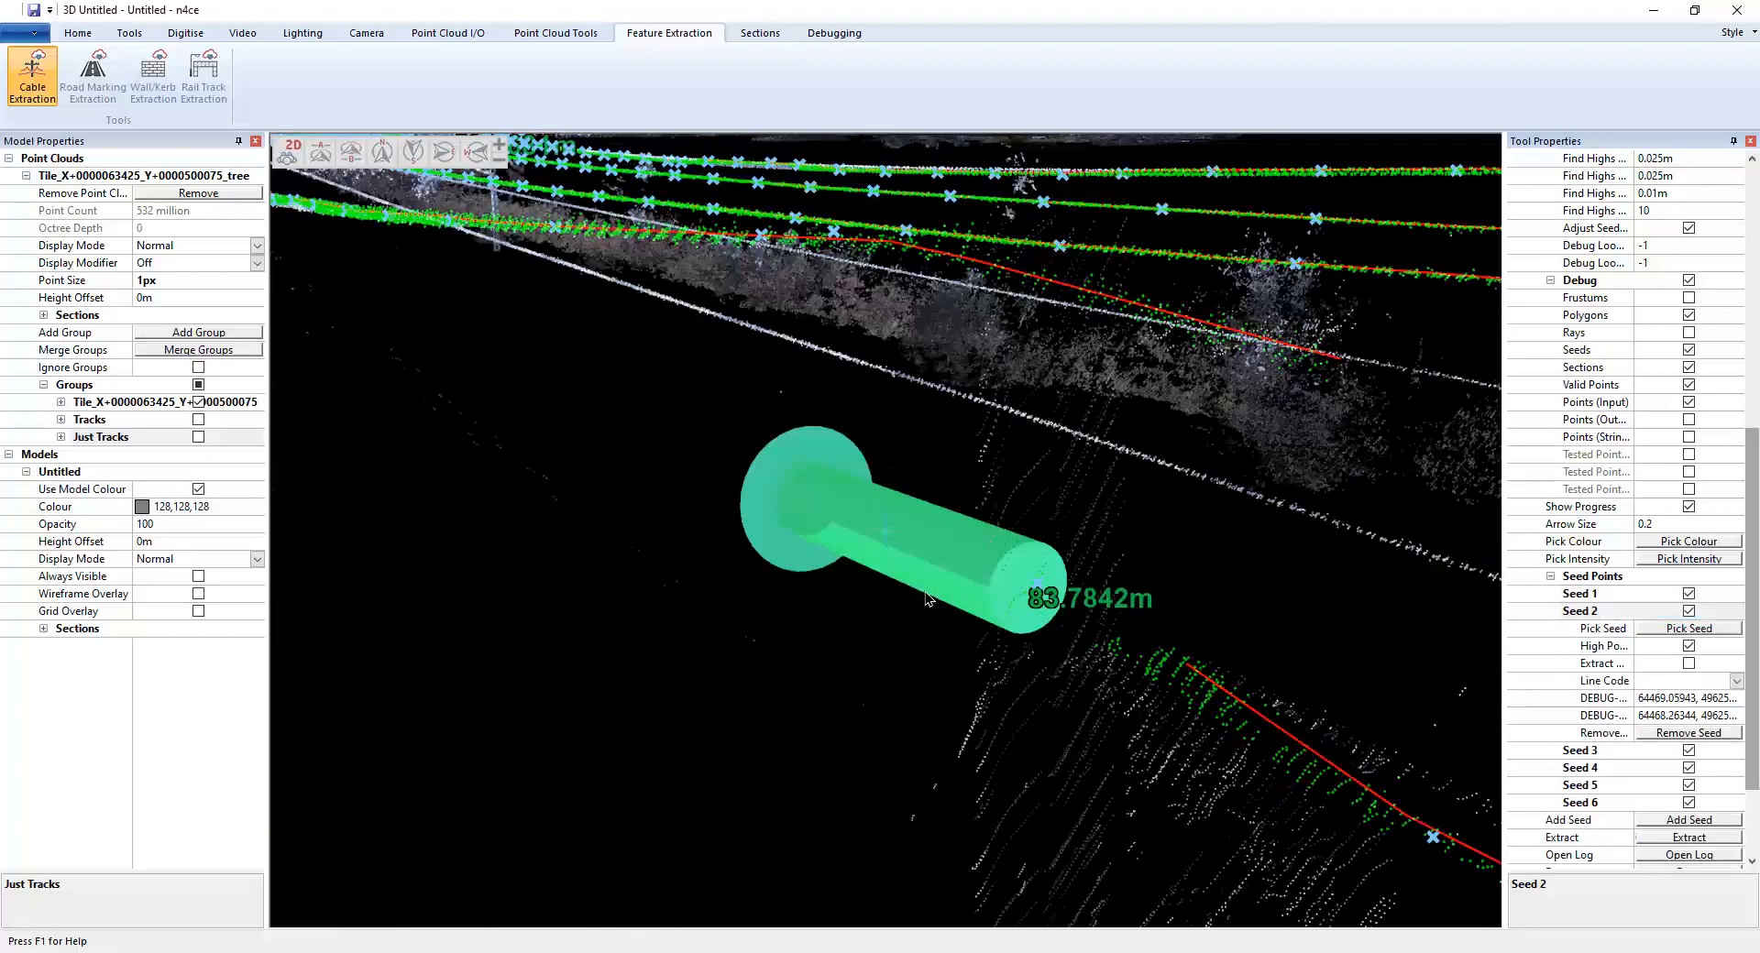
{"action": "left_click", "coordinate": [1580, 750]}
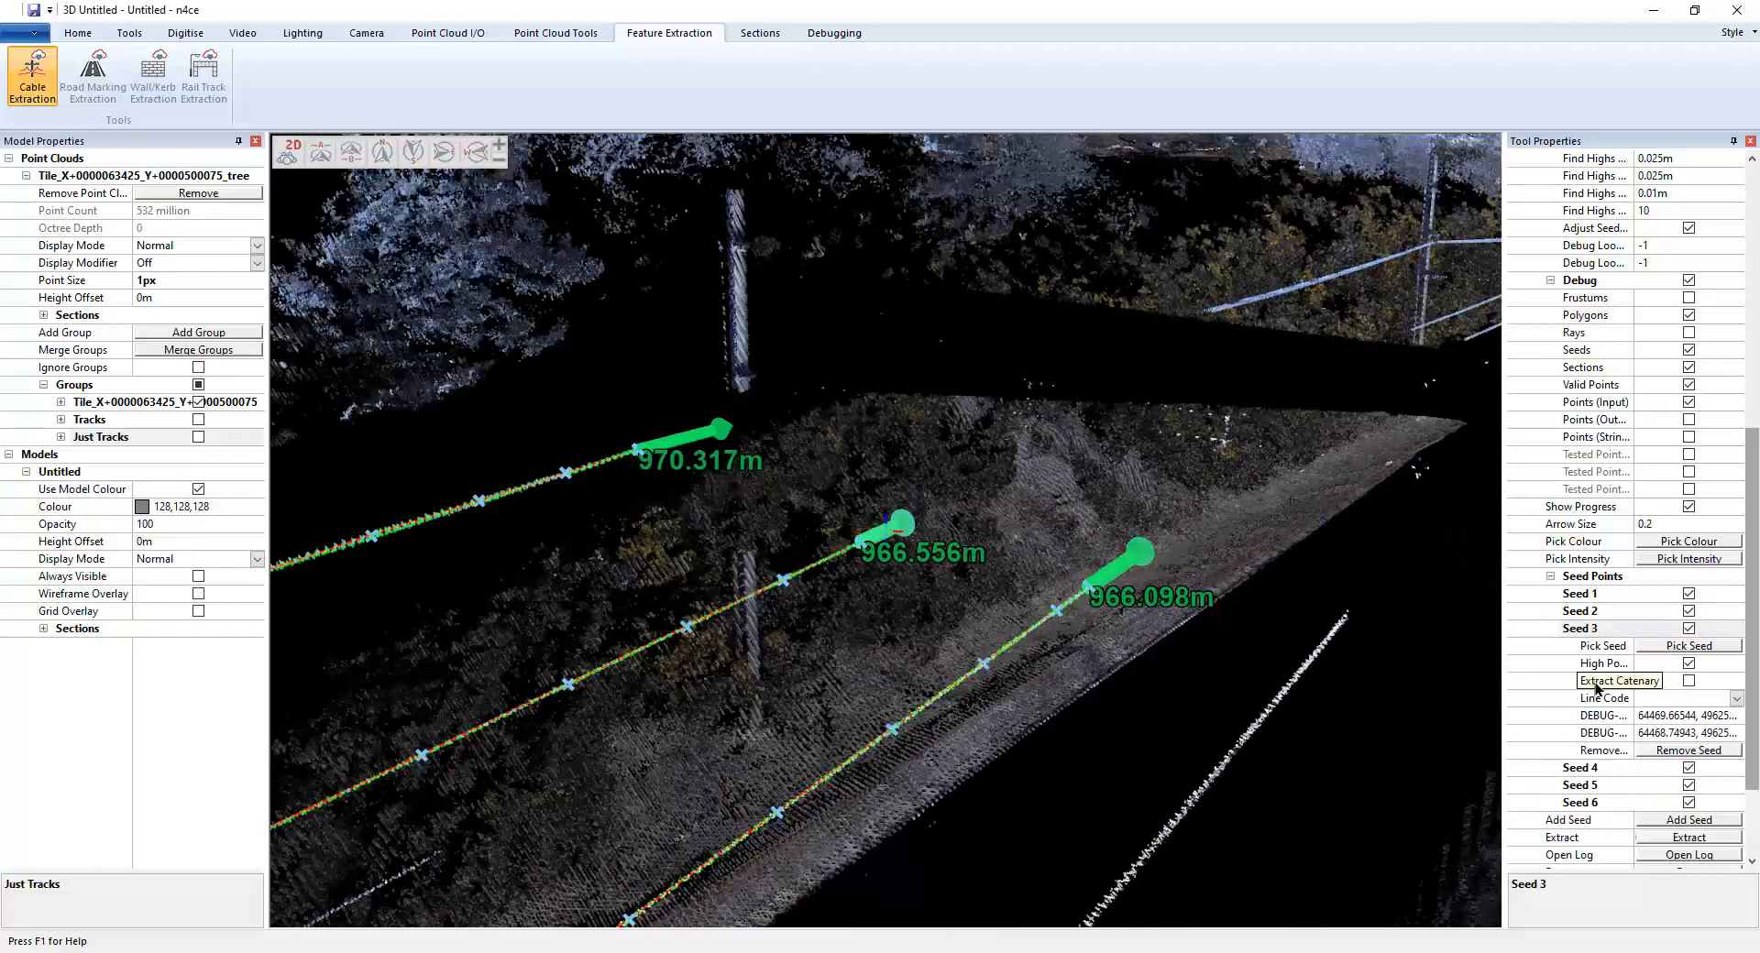
{"action": "left_click", "coordinate": [1580, 767]}
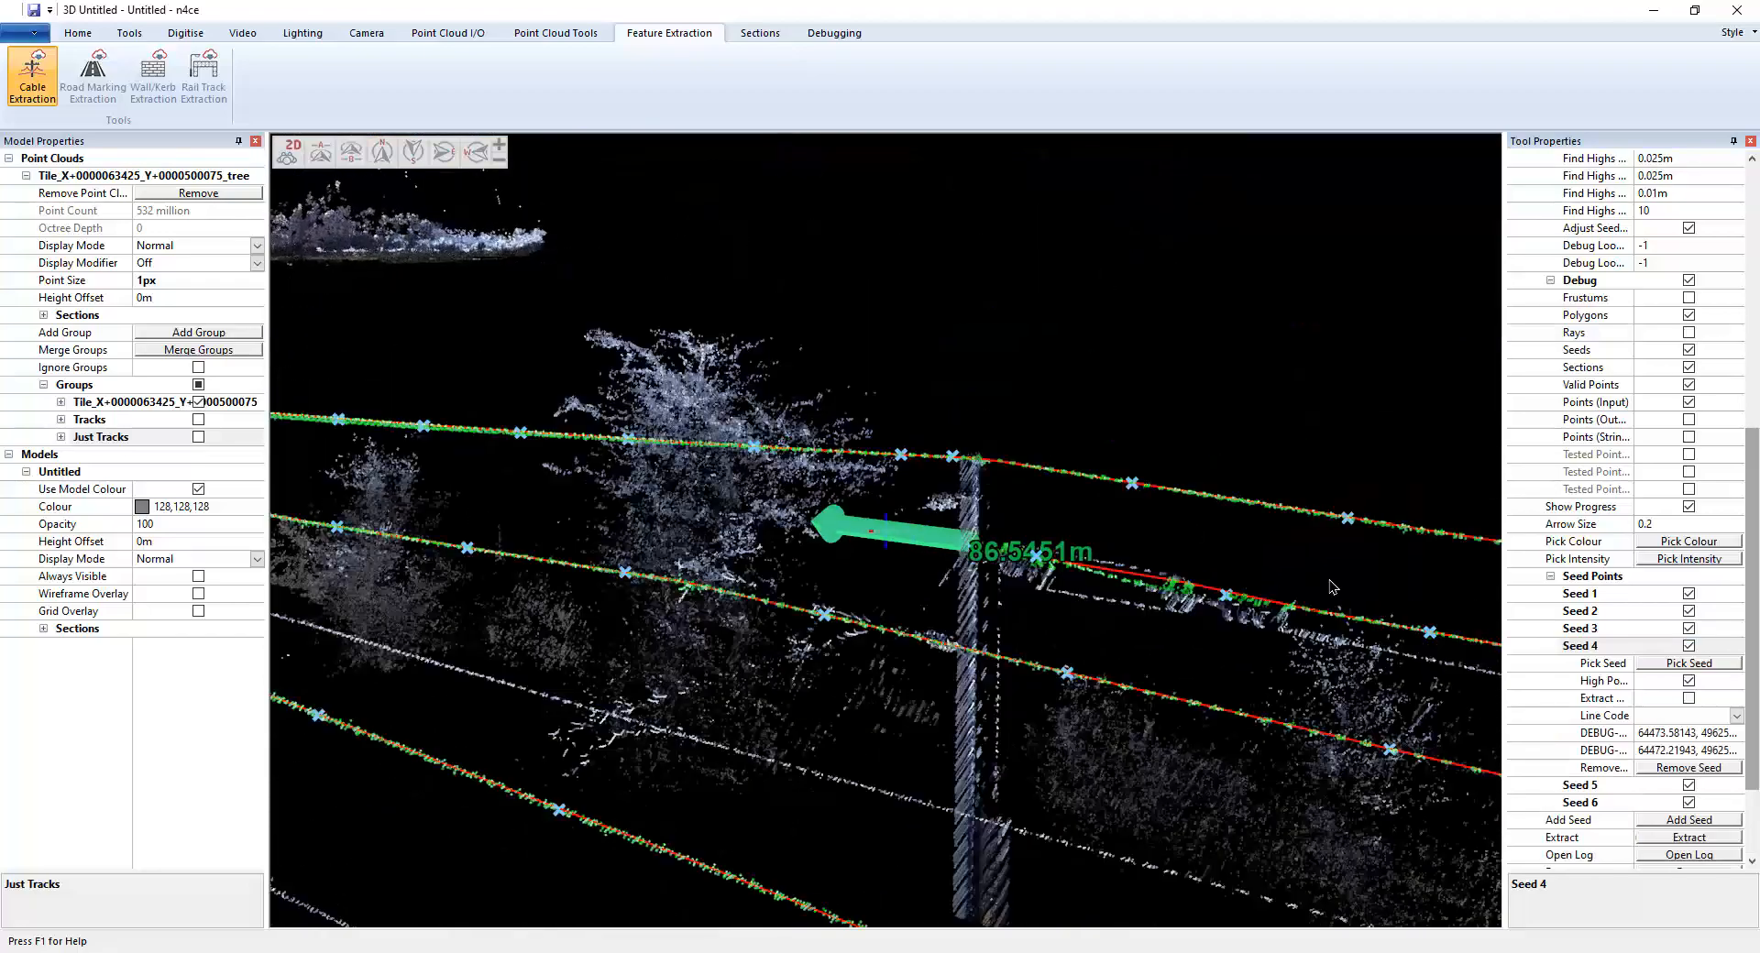
{"action": "middle_click_drag", "start_coordinate": [1162, 608], "coordinate": [660, 491]}
{"action": "mouse_move", "coordinate": [1448, 669]}
{"action": "middle_mouse_down"}
{"action": "mouse_move", "coordinate": [1036, 571]}
{"action": "mouse_move", "coordinate": [969, 598]}
{"action": "mouse_move", "coordinate": [844, 592]}
{"action": "middle_mouse_up"}
{"action": "scroll", "coordinate": [734, 467], "scroll_direction": "up", "scroll_amount": 5}
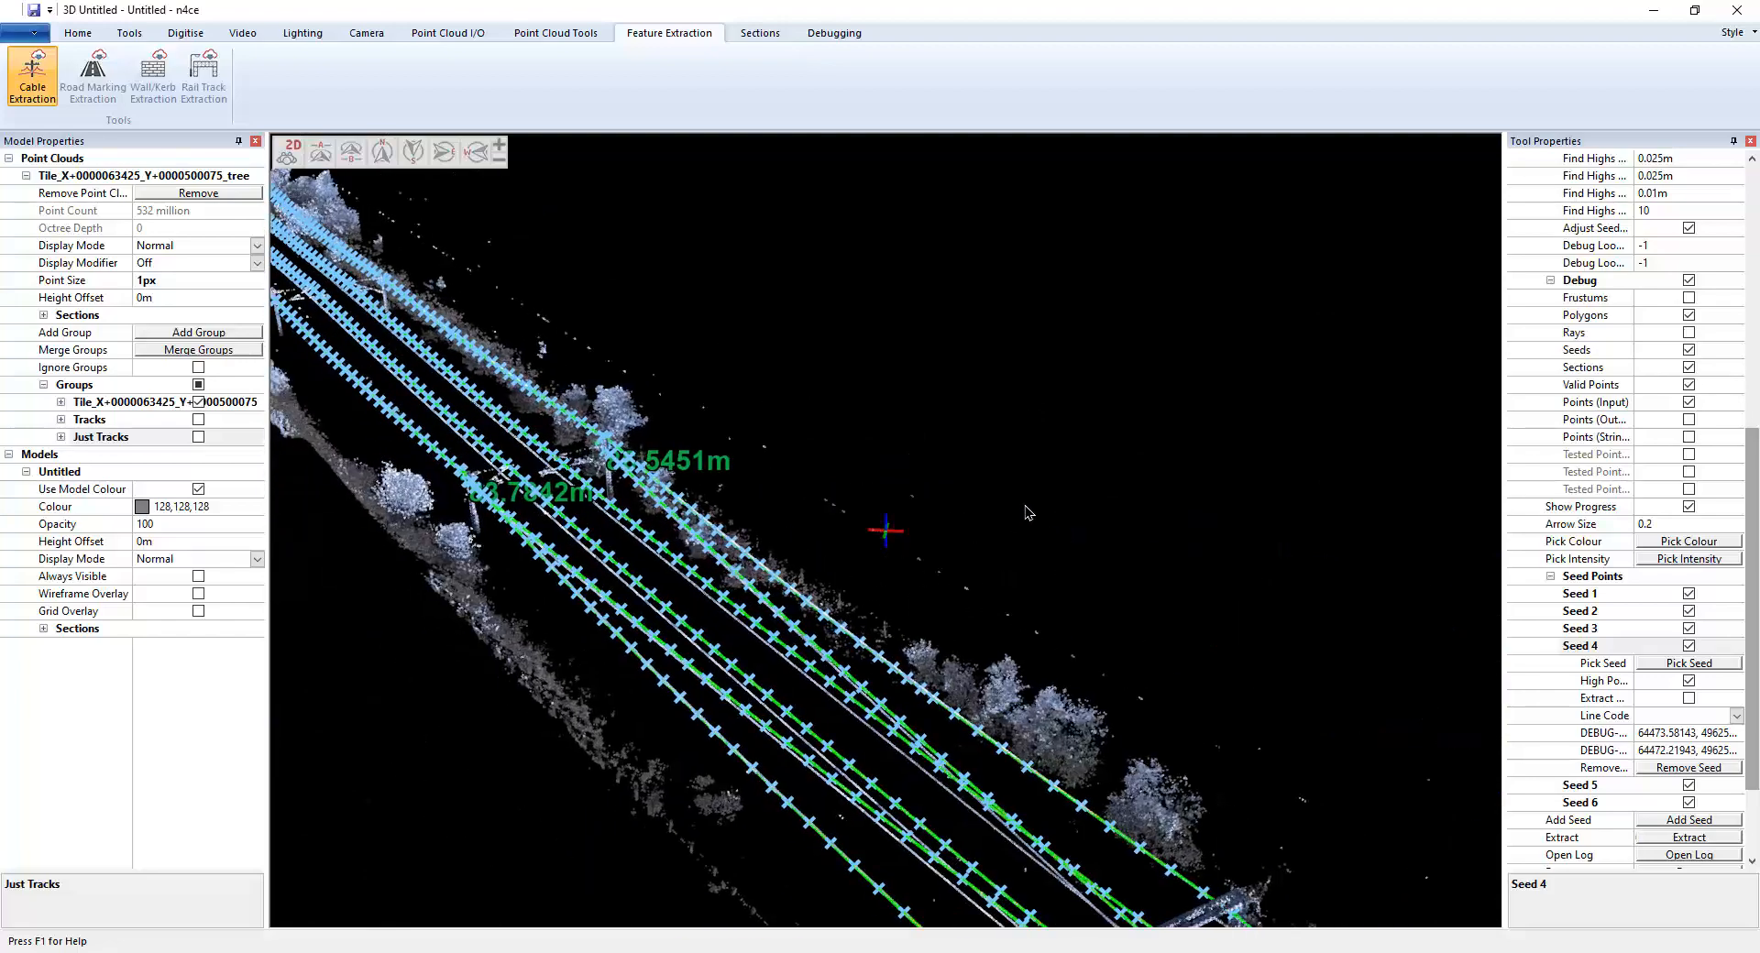
{"action": "middle_click_drag", "start_coordinate": [749, 504], "coordinate": [718, 476]}
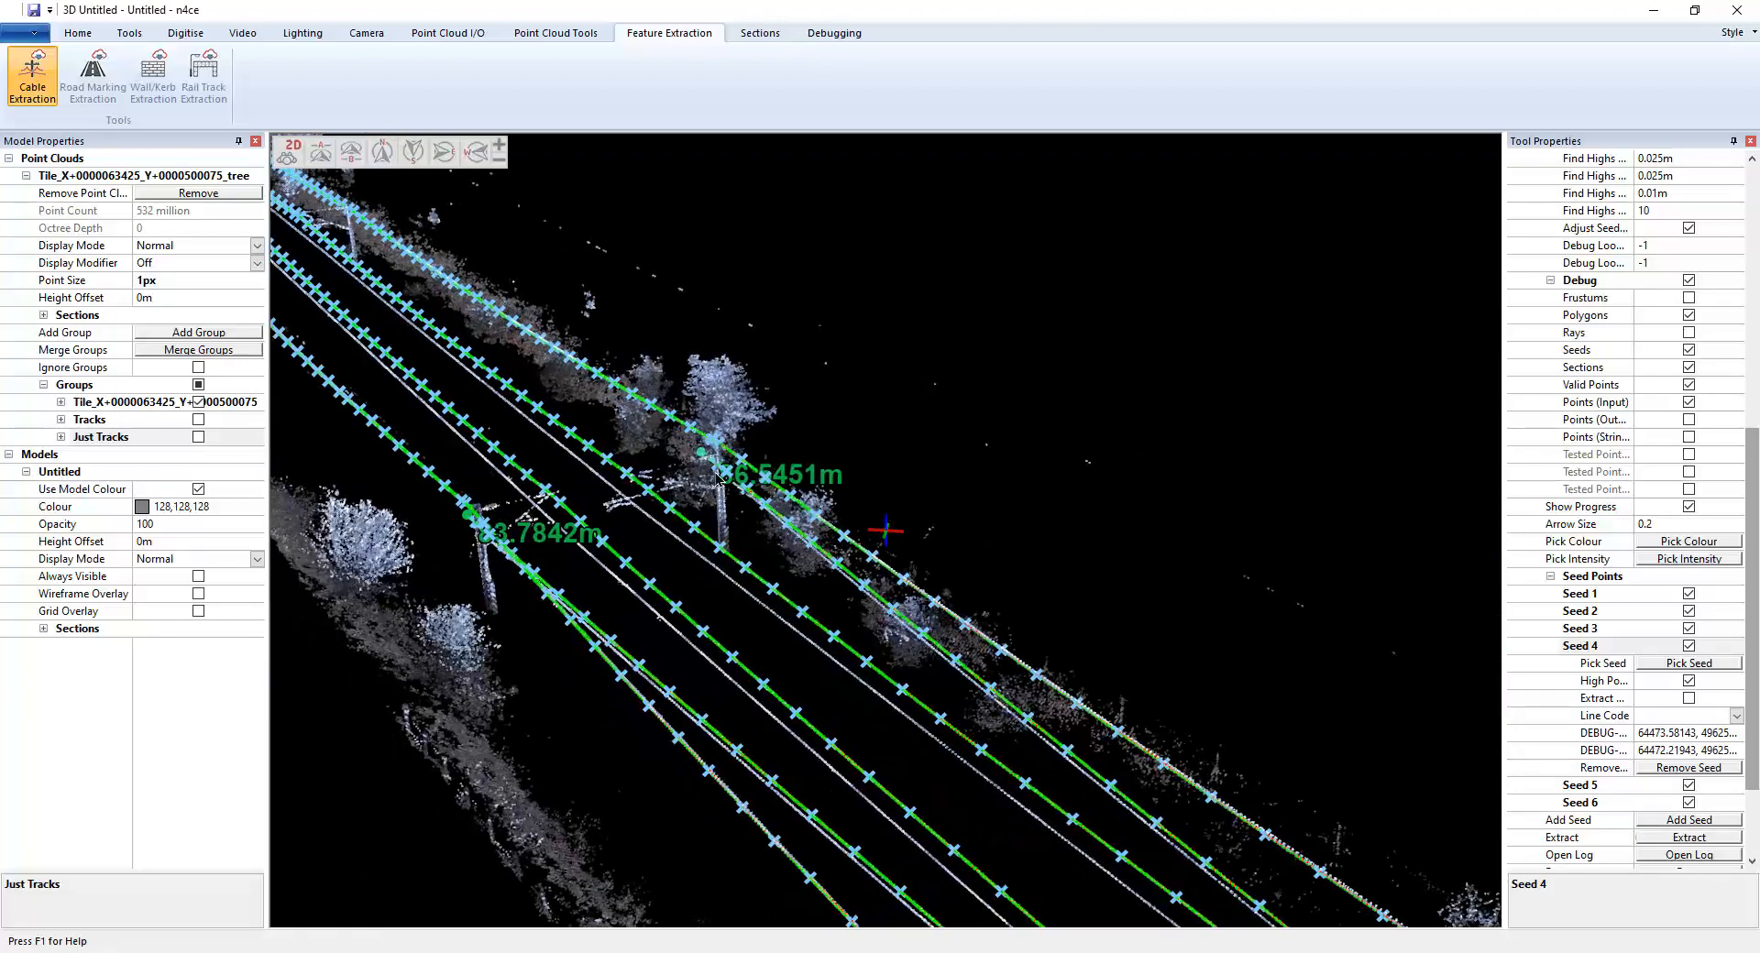
{"action": "left_click", "coordinate": [1586, 786]}
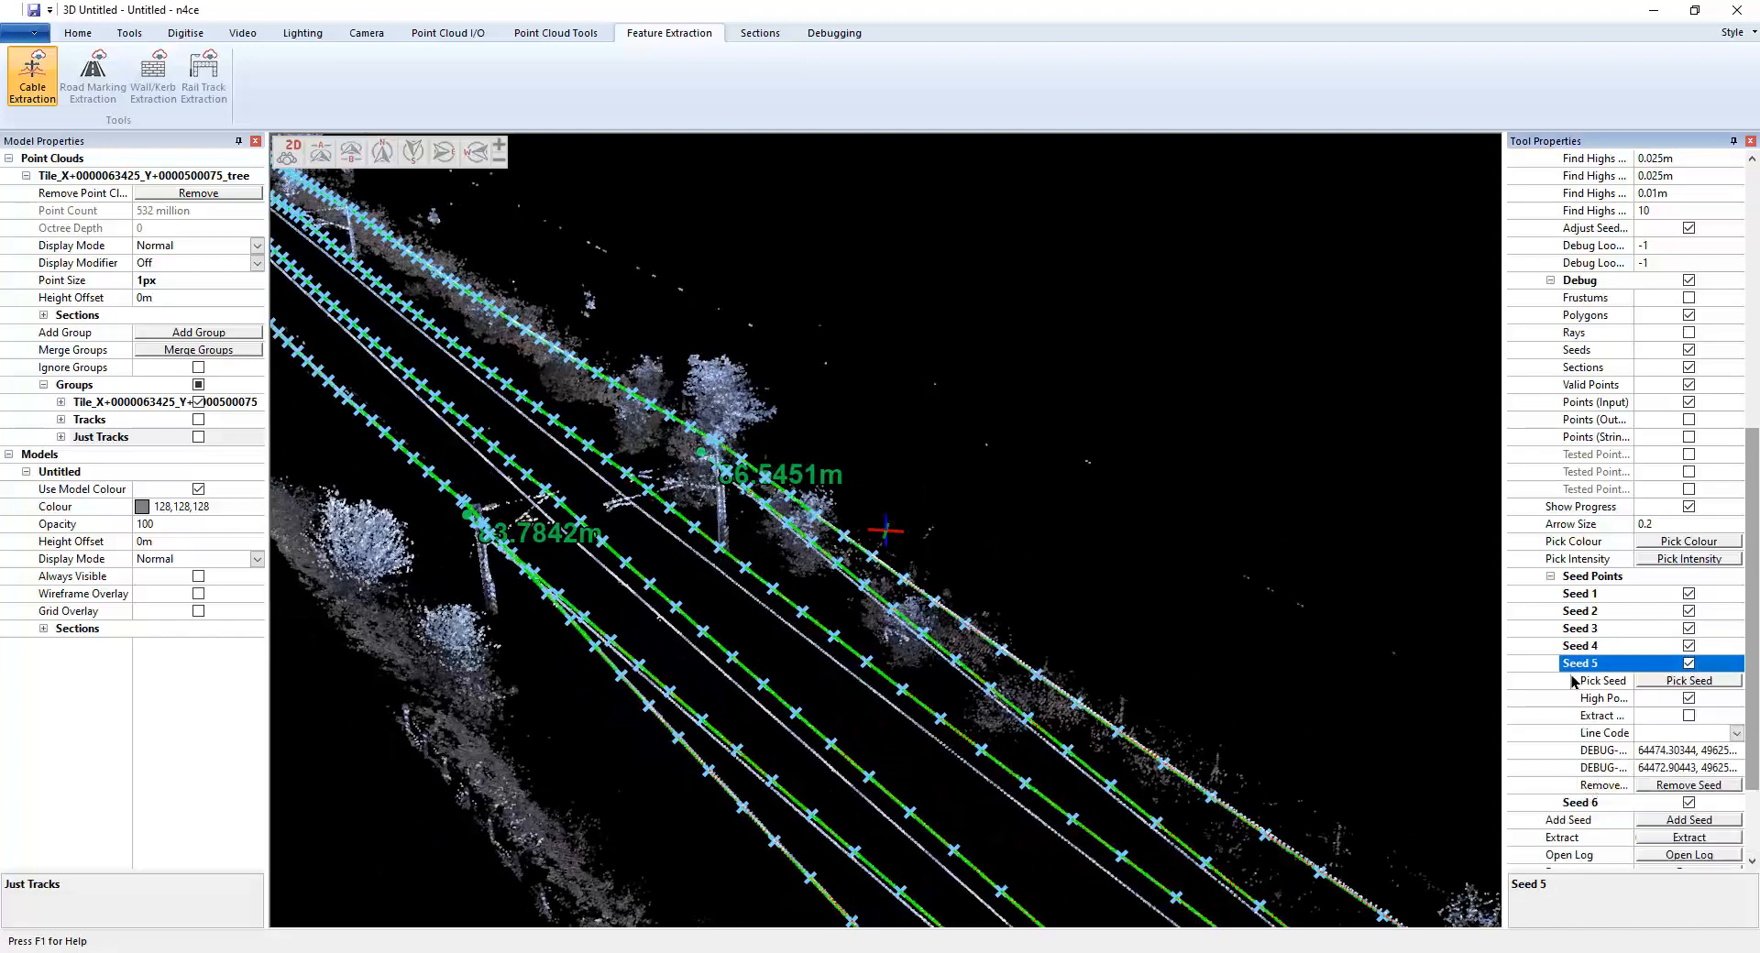
{"action": "double_click", "coordinate": [1570, 666]}
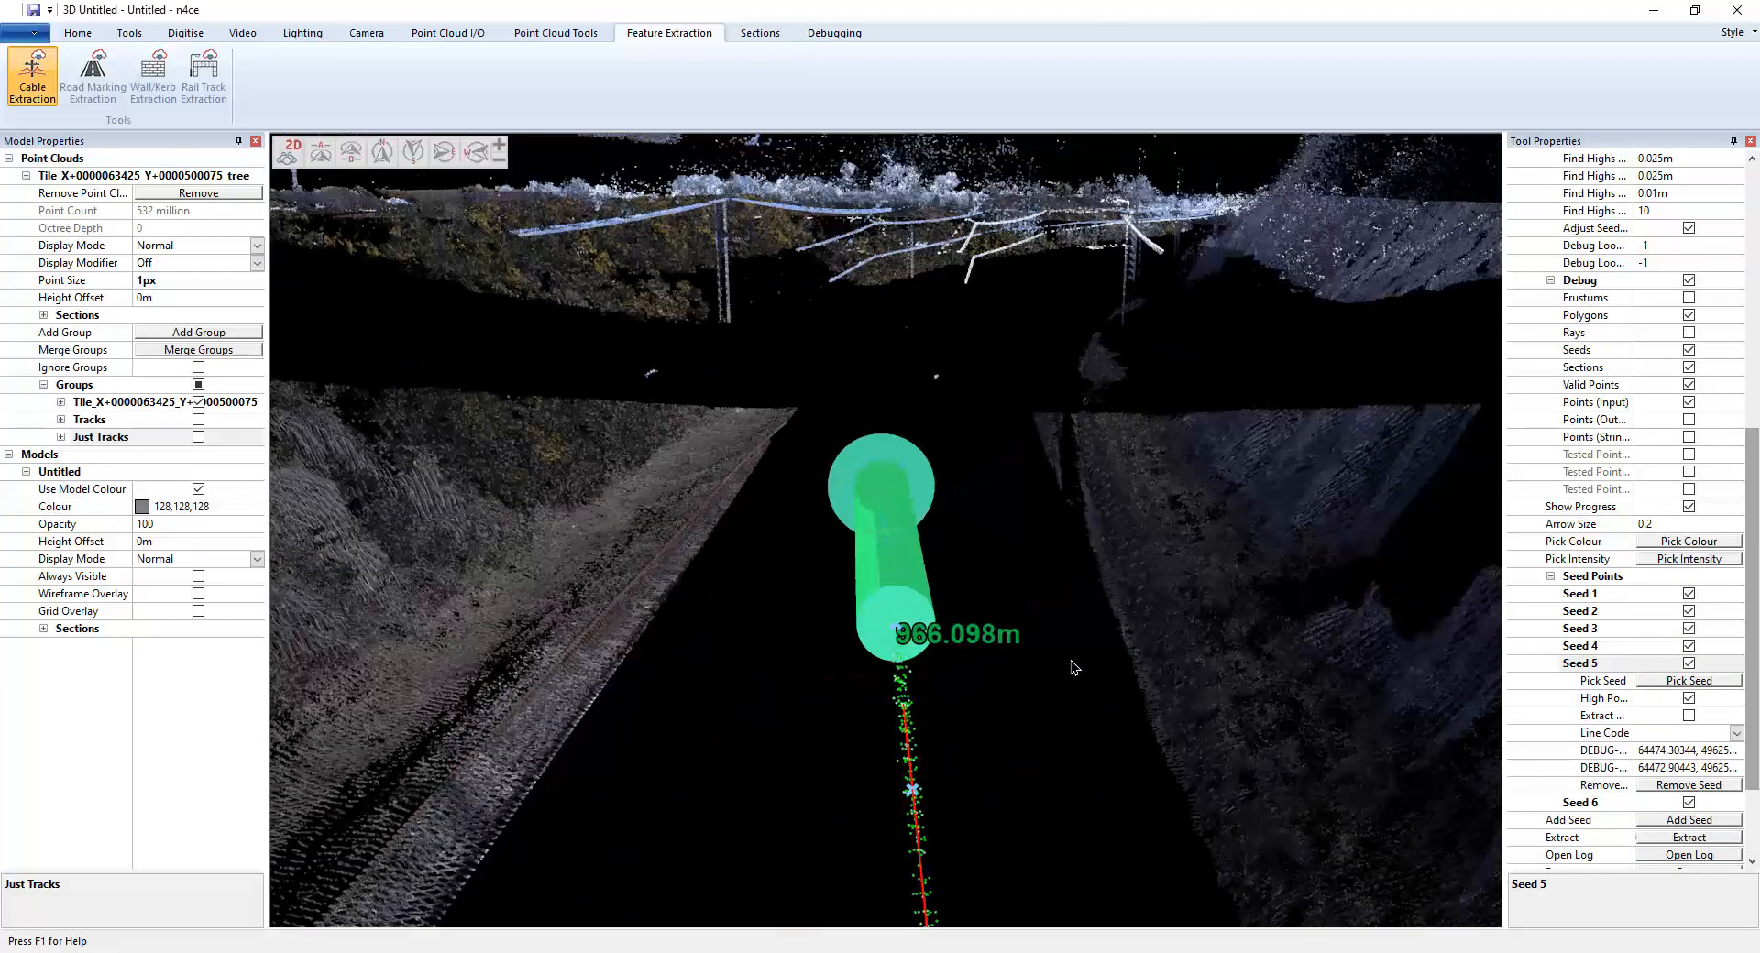
{"action": "left_click", "coordinate": [1564, 806]}
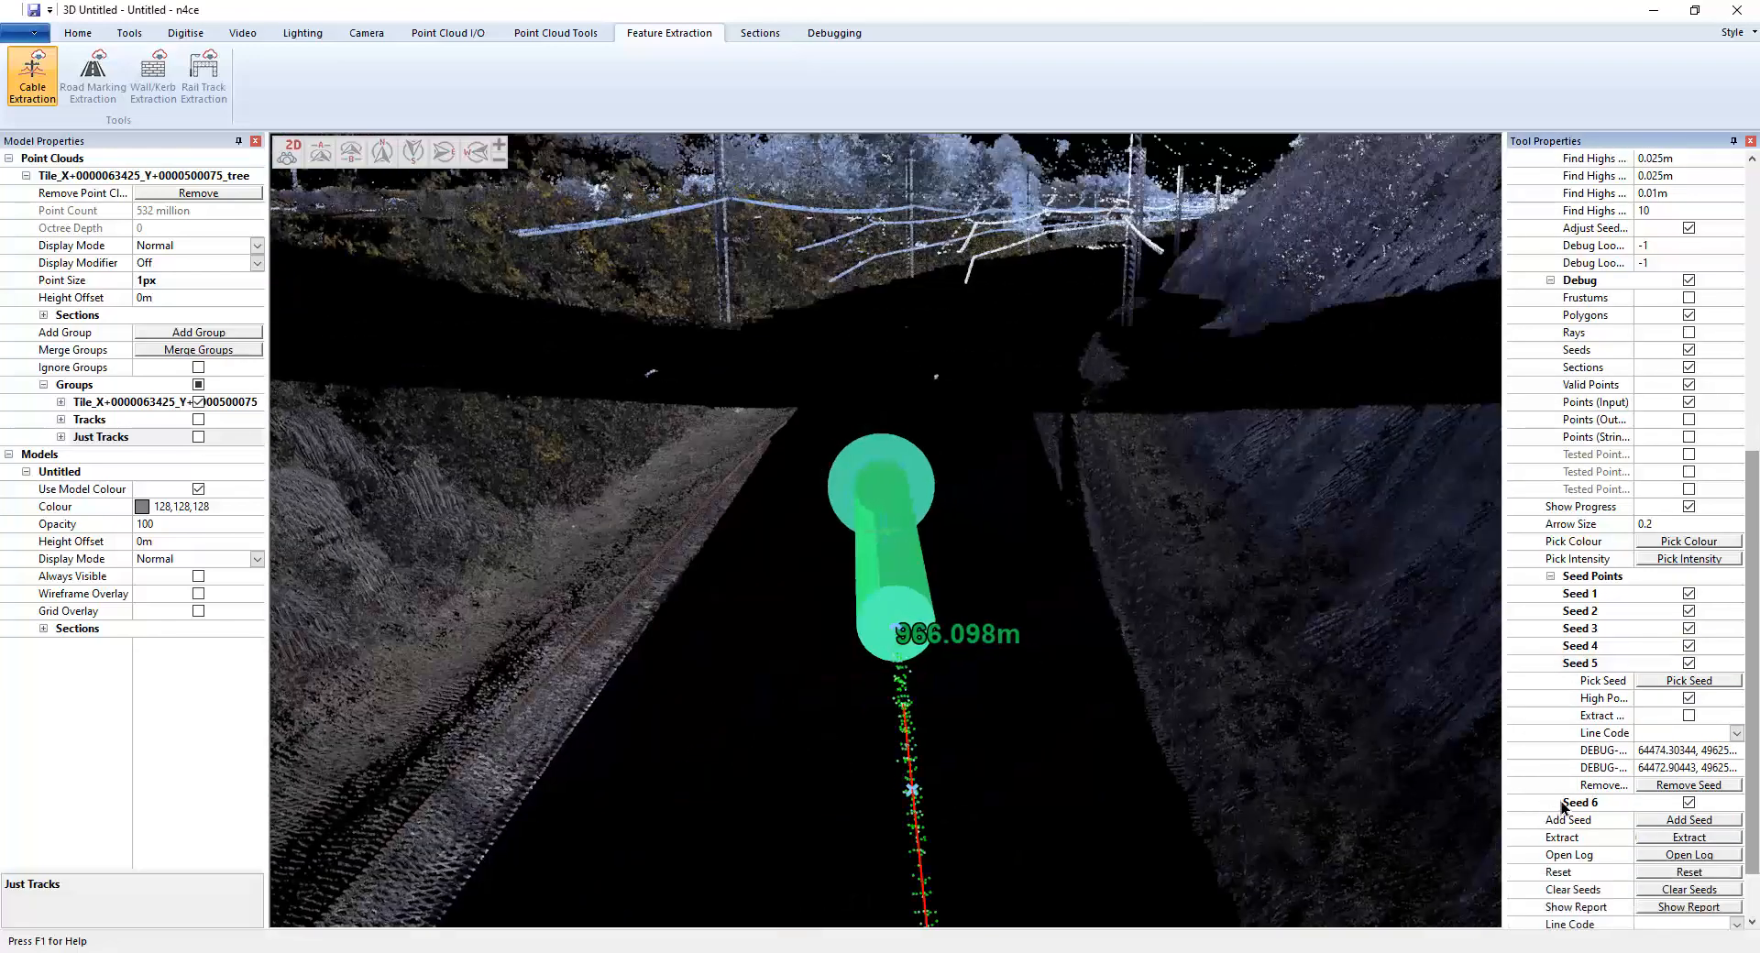
{"action": "double_click", "coordinate": [1579, 803]}
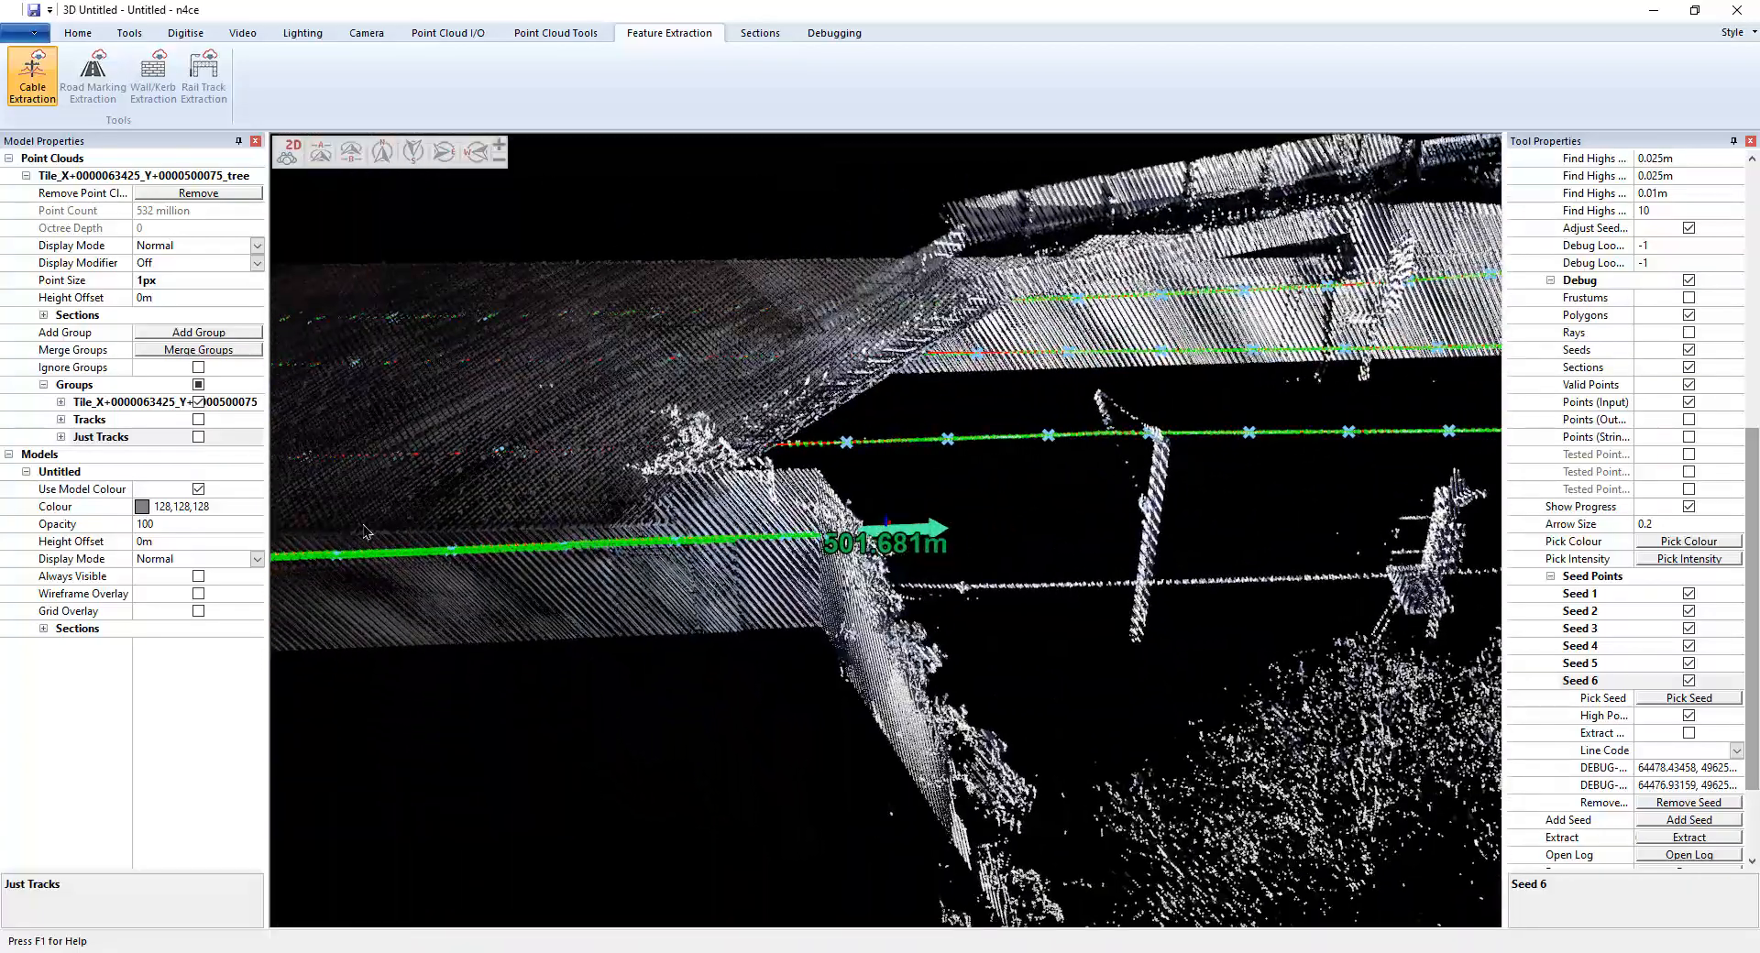
Turn the Use High Points option off for Seed 6 and switch it back on
{"action": "right_click", "coordinate": [912, 535]}
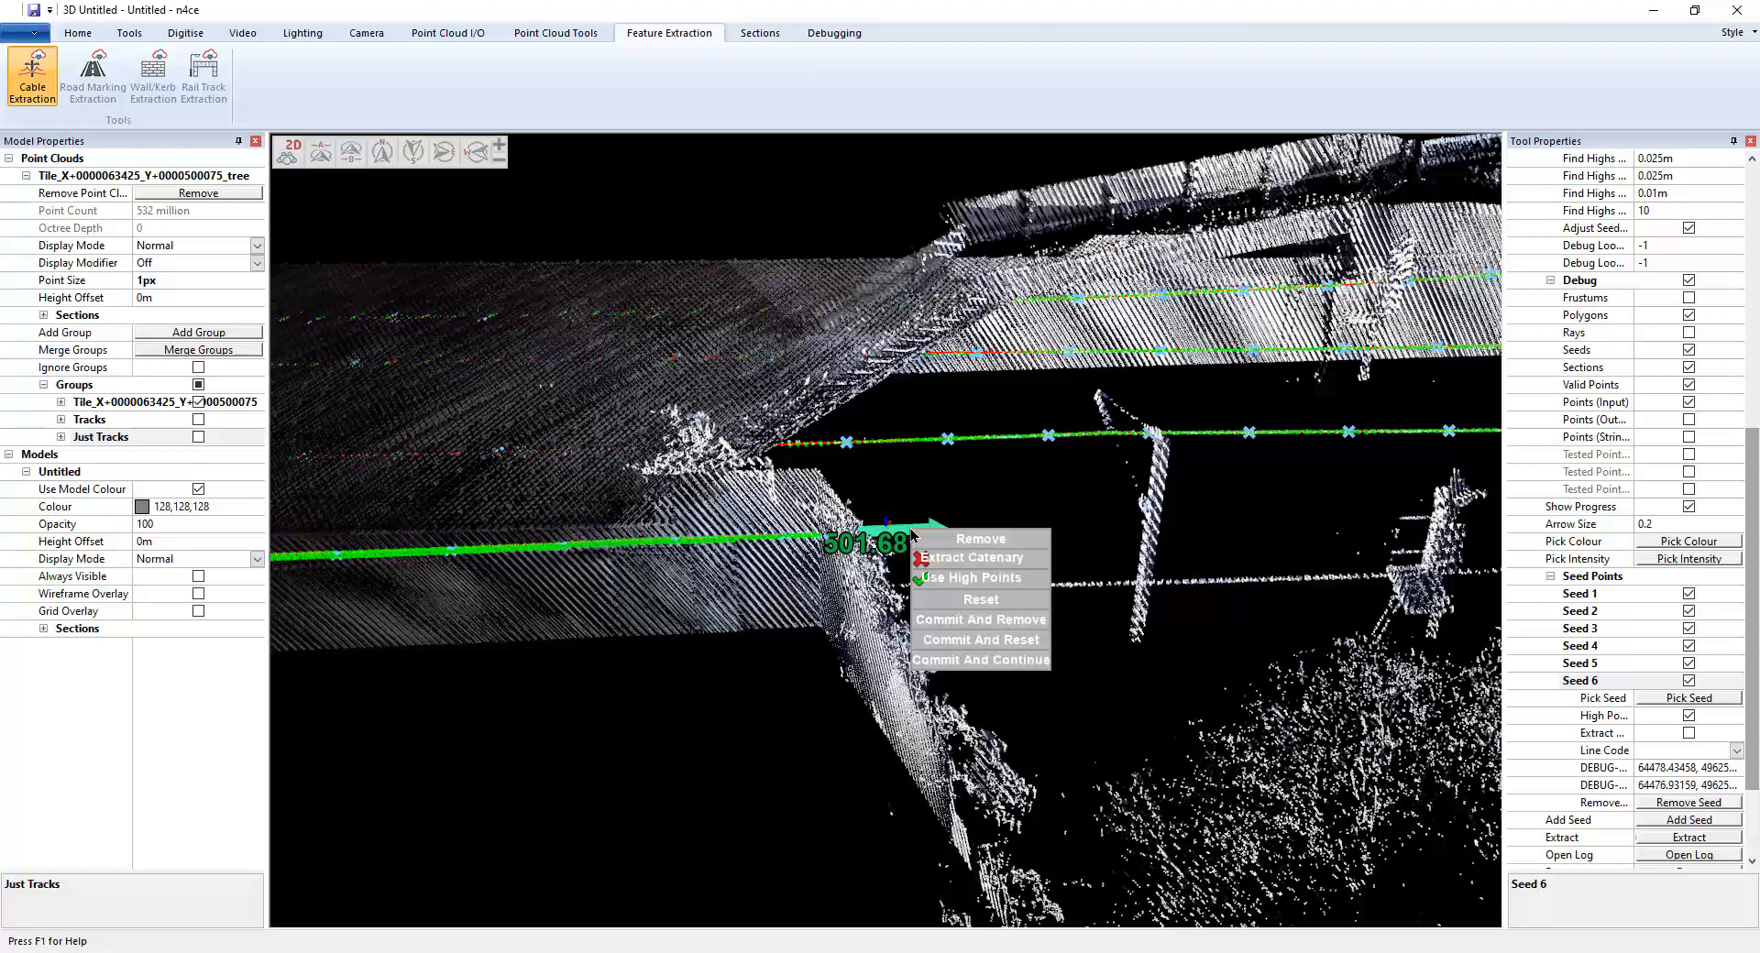
{"action": "left_click", "coordinate": [990, 579]}
{"action": "left_click", "coordinate": [1090, 583]}
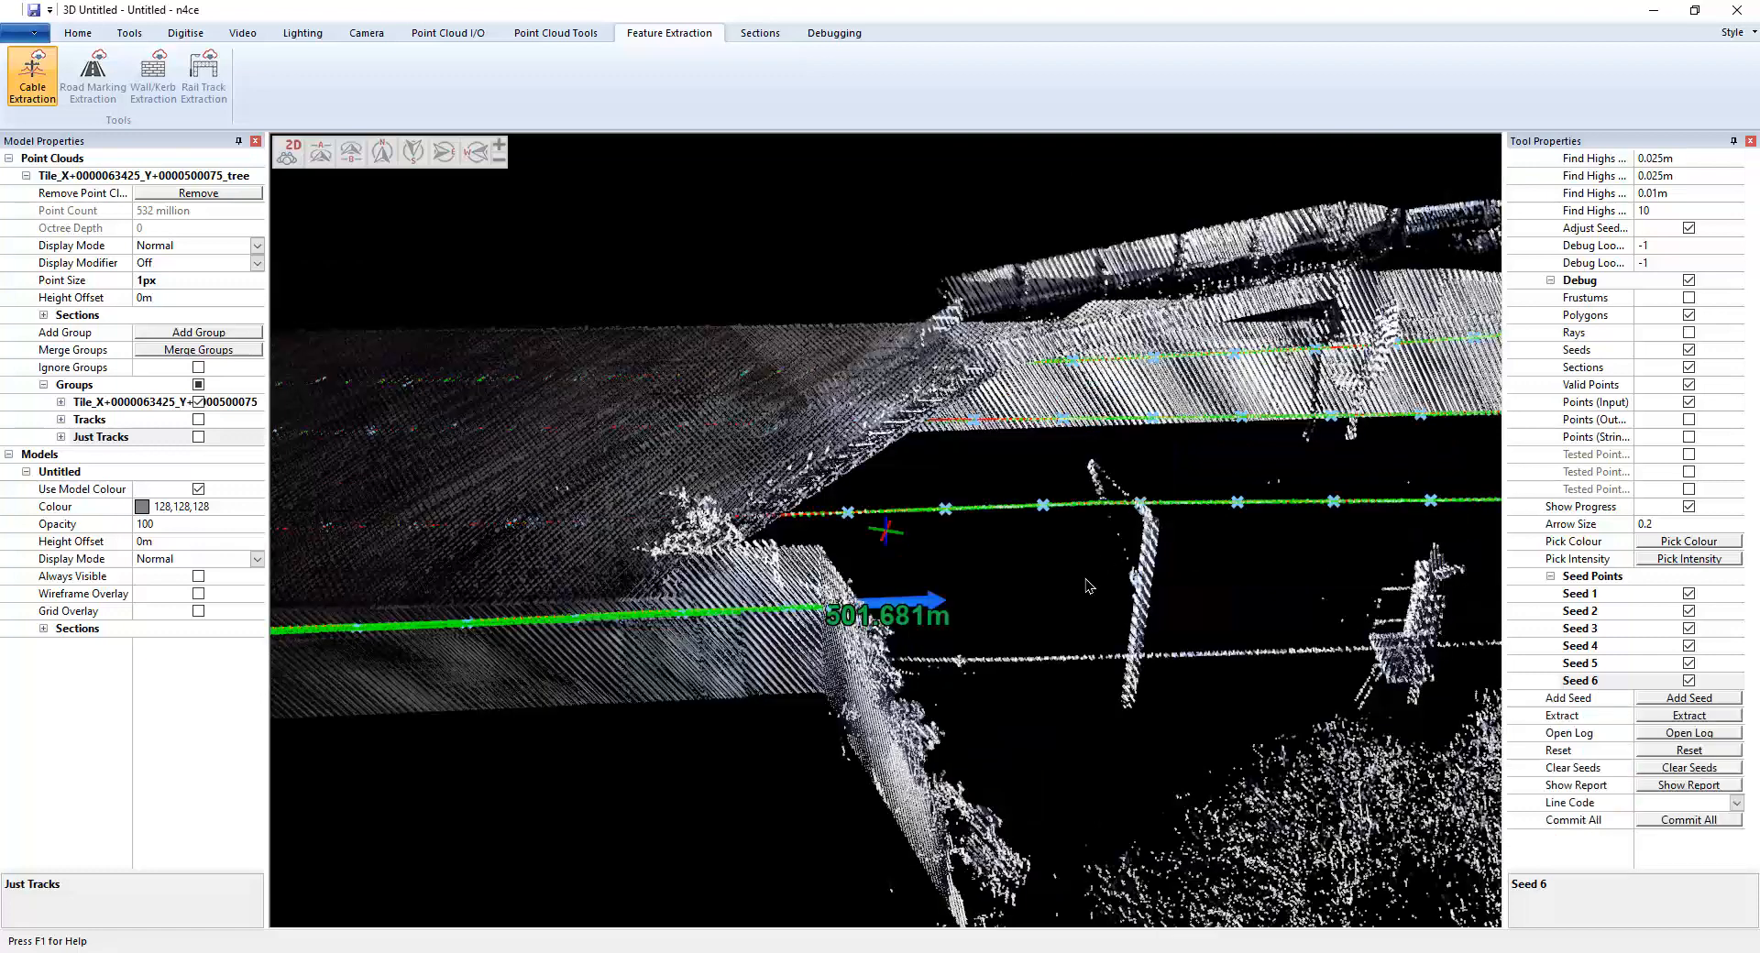
{"action": "right_click", "coordinate": [899, 609]}
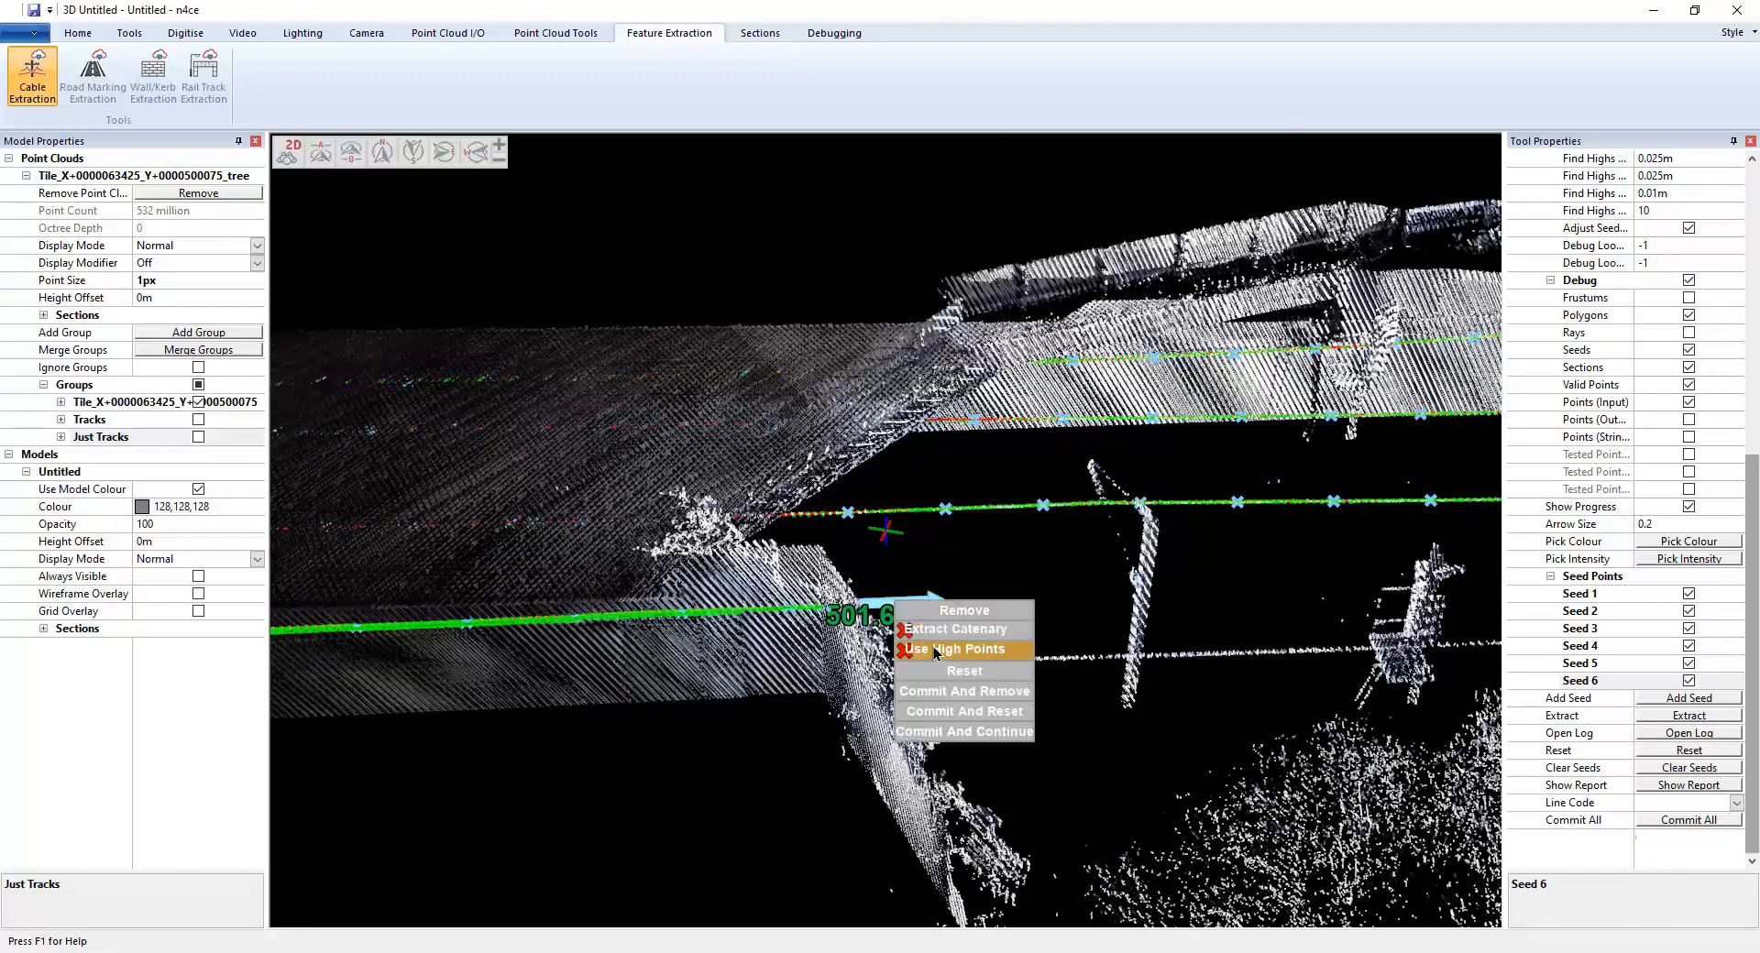
{"action": "left_click", "coordinate": [994, 564]}
{"action": "scroll", "coordinate": [998, 579], "scroll_direction": "down", "scroll_amount": 5}
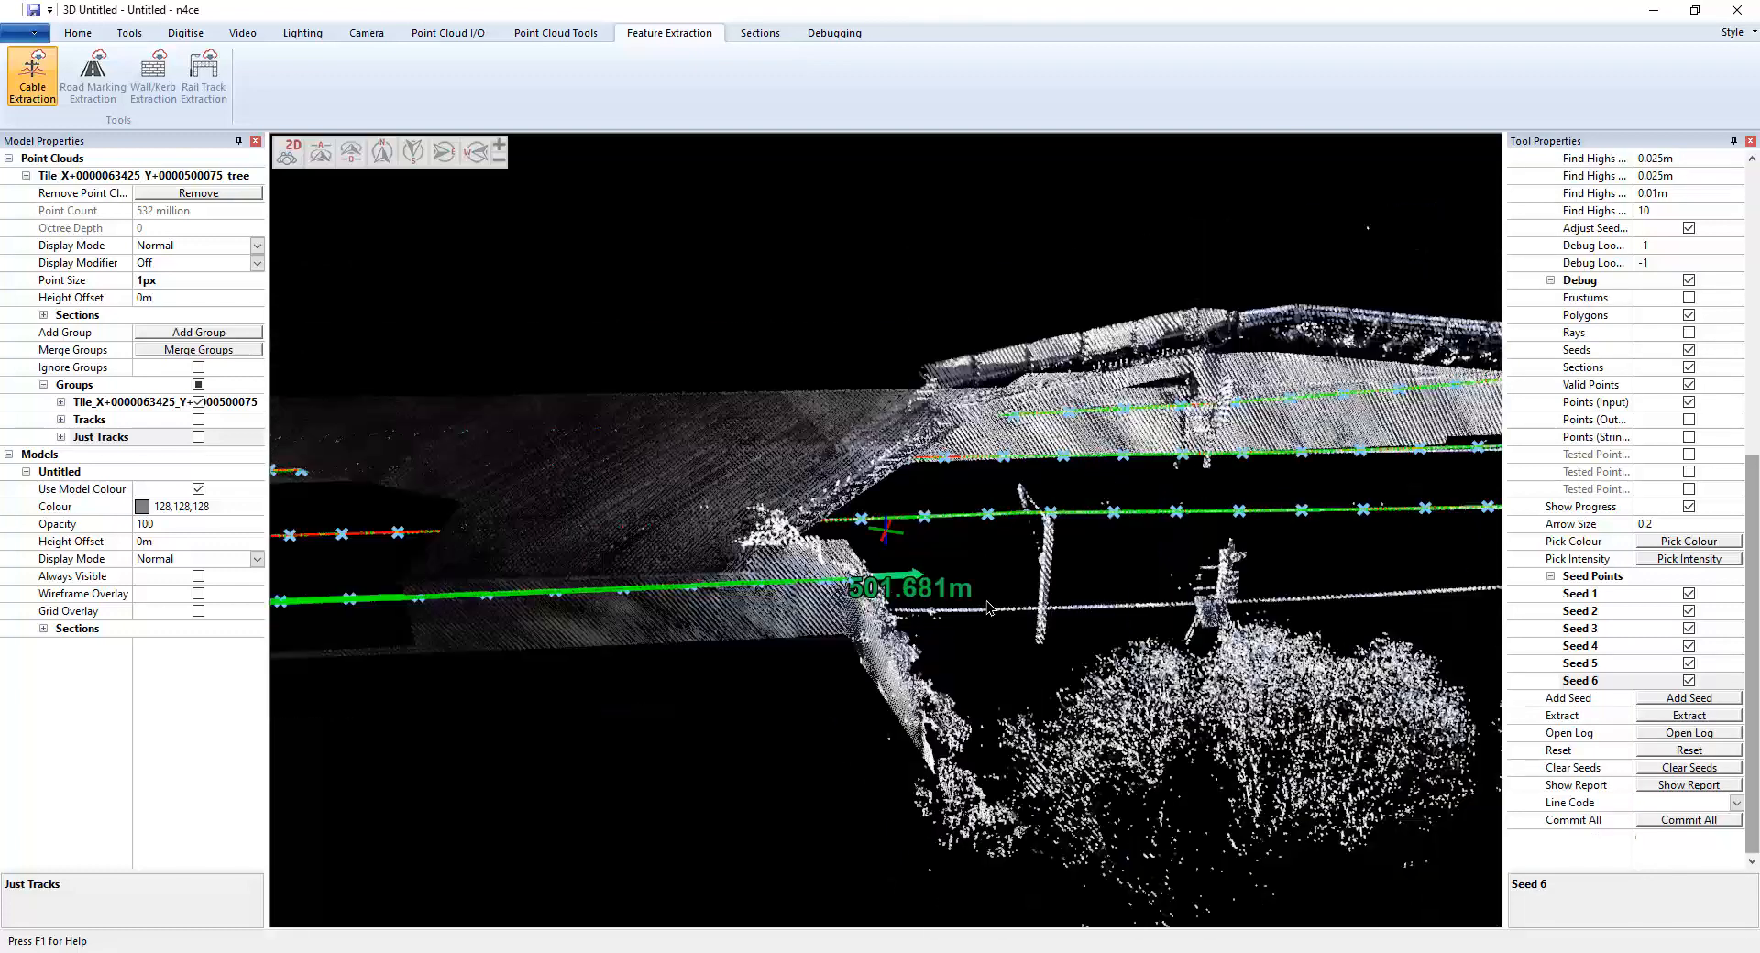
Examine Seed 4's string from its seed point along the line to the gantry, comparing it with the neighbouring cable and the parameters
{"action": "left_click", "coordinate": [1569, 647]}
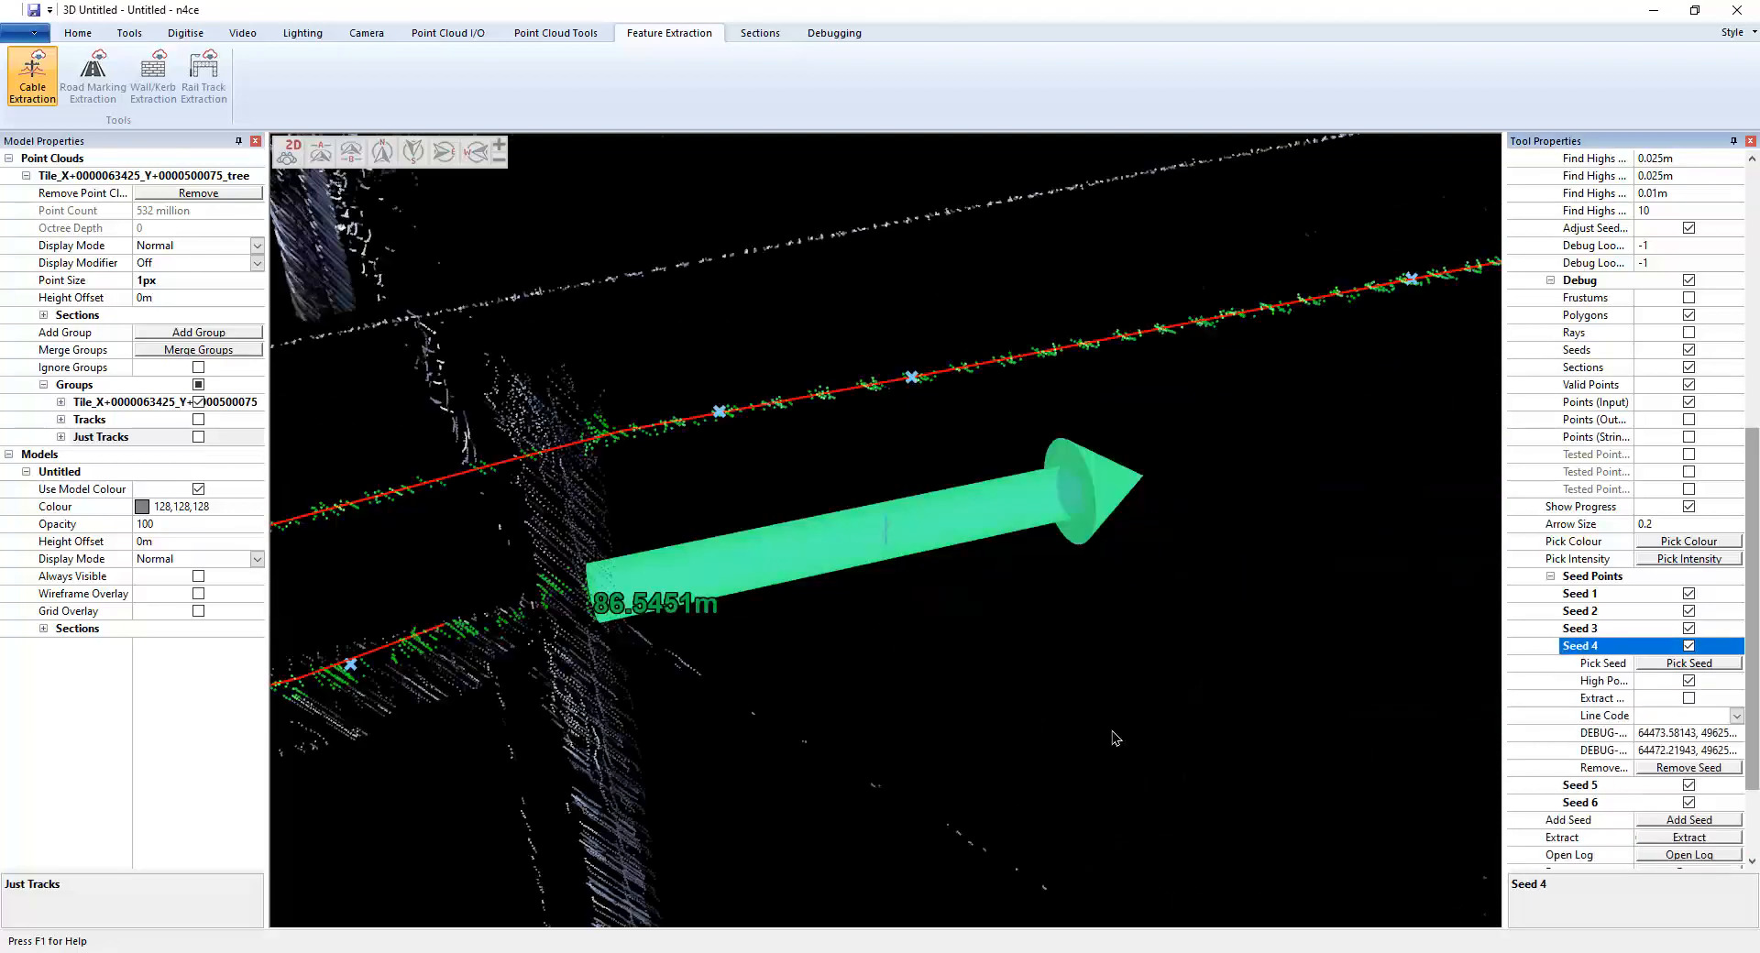
{"action": "scroll", "coordinate": [774, 657], "scroll_direction": "down", "scroll_amount": 6}
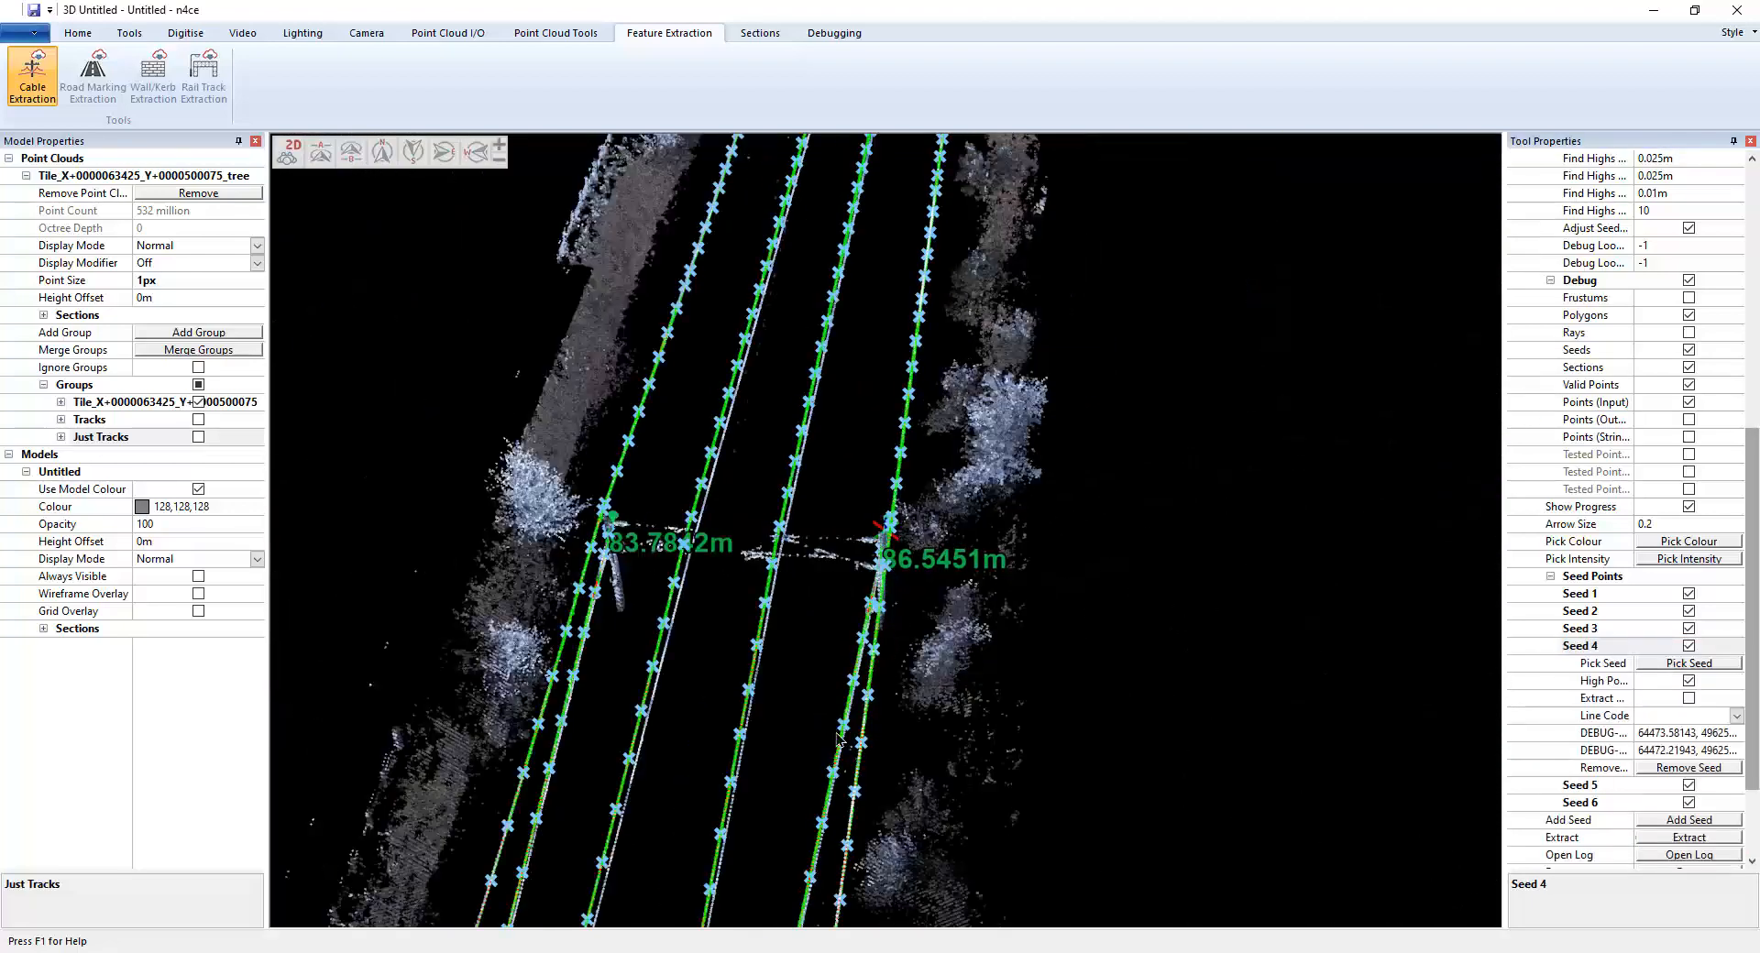
{"action": "middle_click_drag", "start_coordinate": [792, 723], "coordinate": [995, 316]}
{"action": "middle_click_drag", "start_coordinate": [841, 753], "coordinate": [898, 568]}
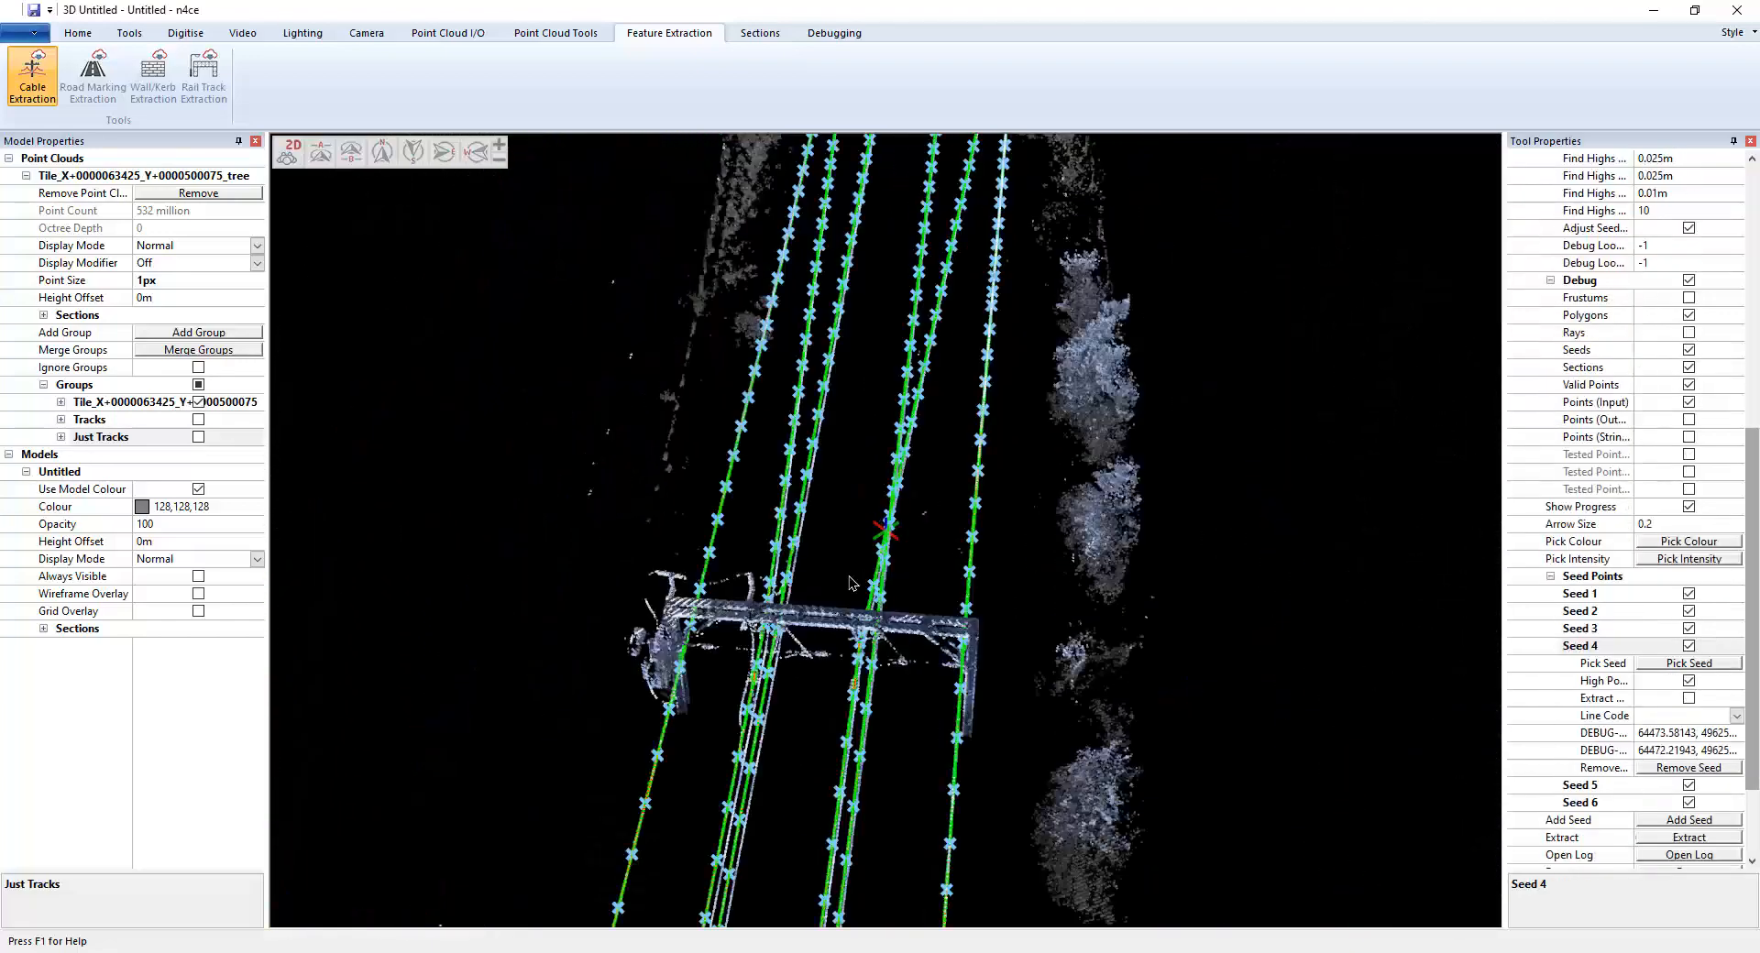
{"action": "scroll", "coordinate": [849, 577], "scroll_direction": "up", "scroll_amount": 6}
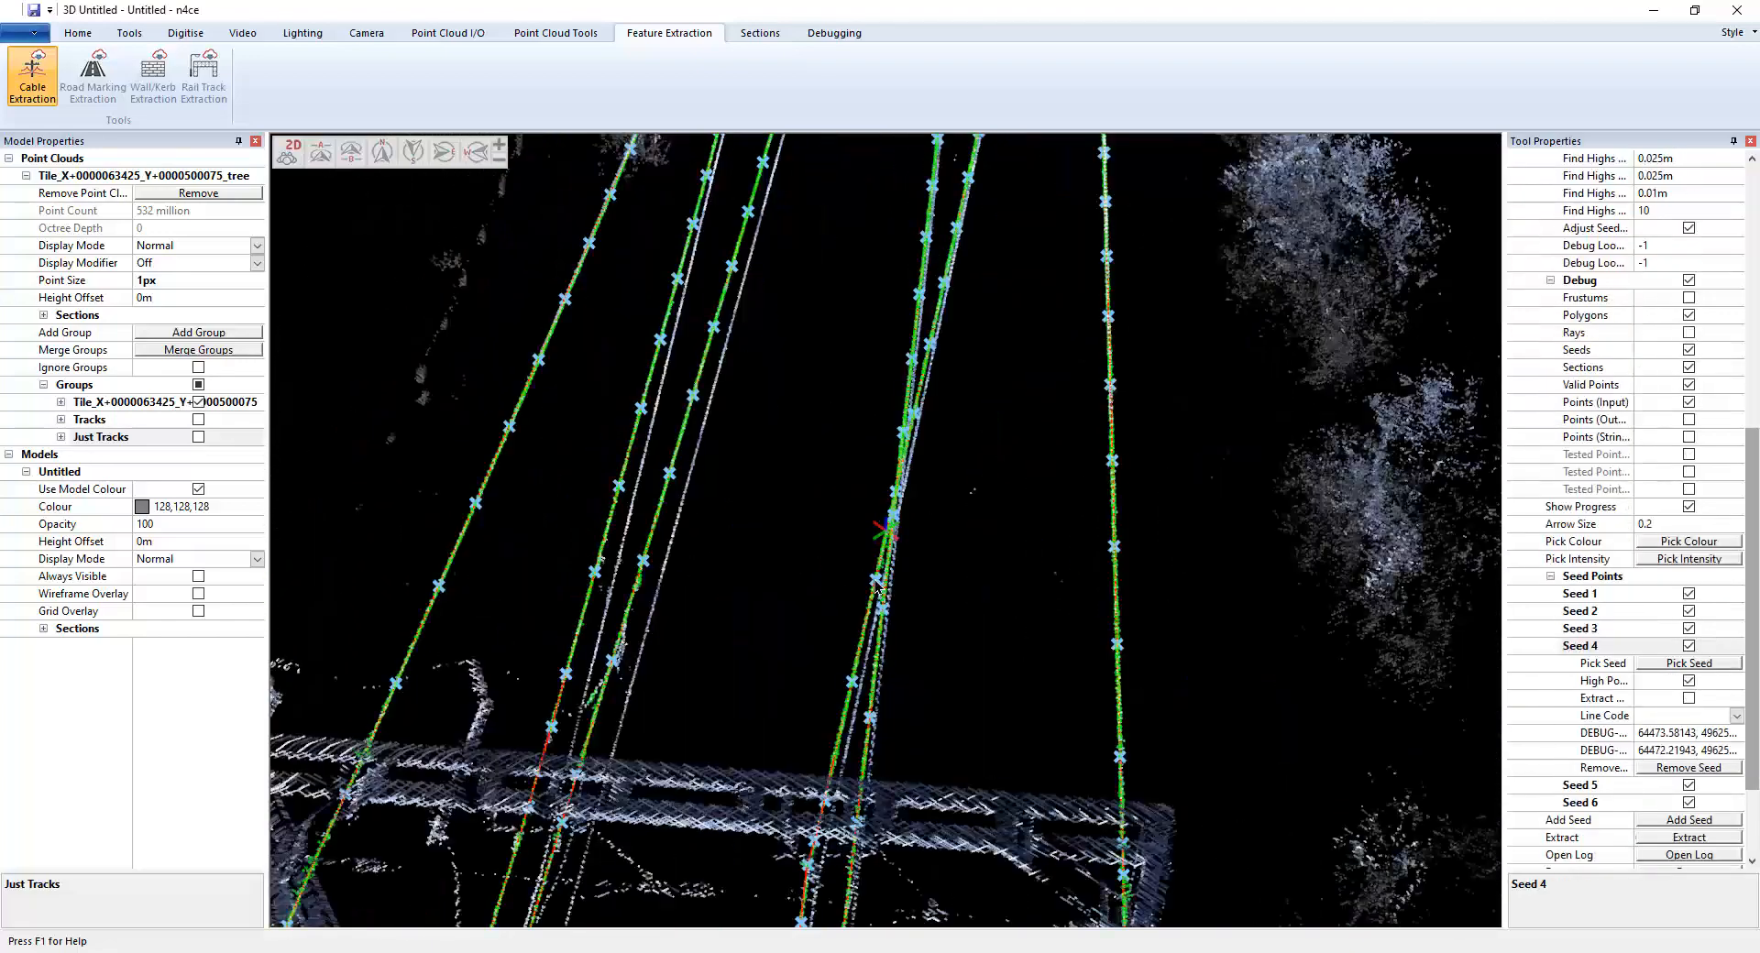
{"action": "middle_click_drag", "start_coordinate": [920, 567], "coordinate": [762, 503]}
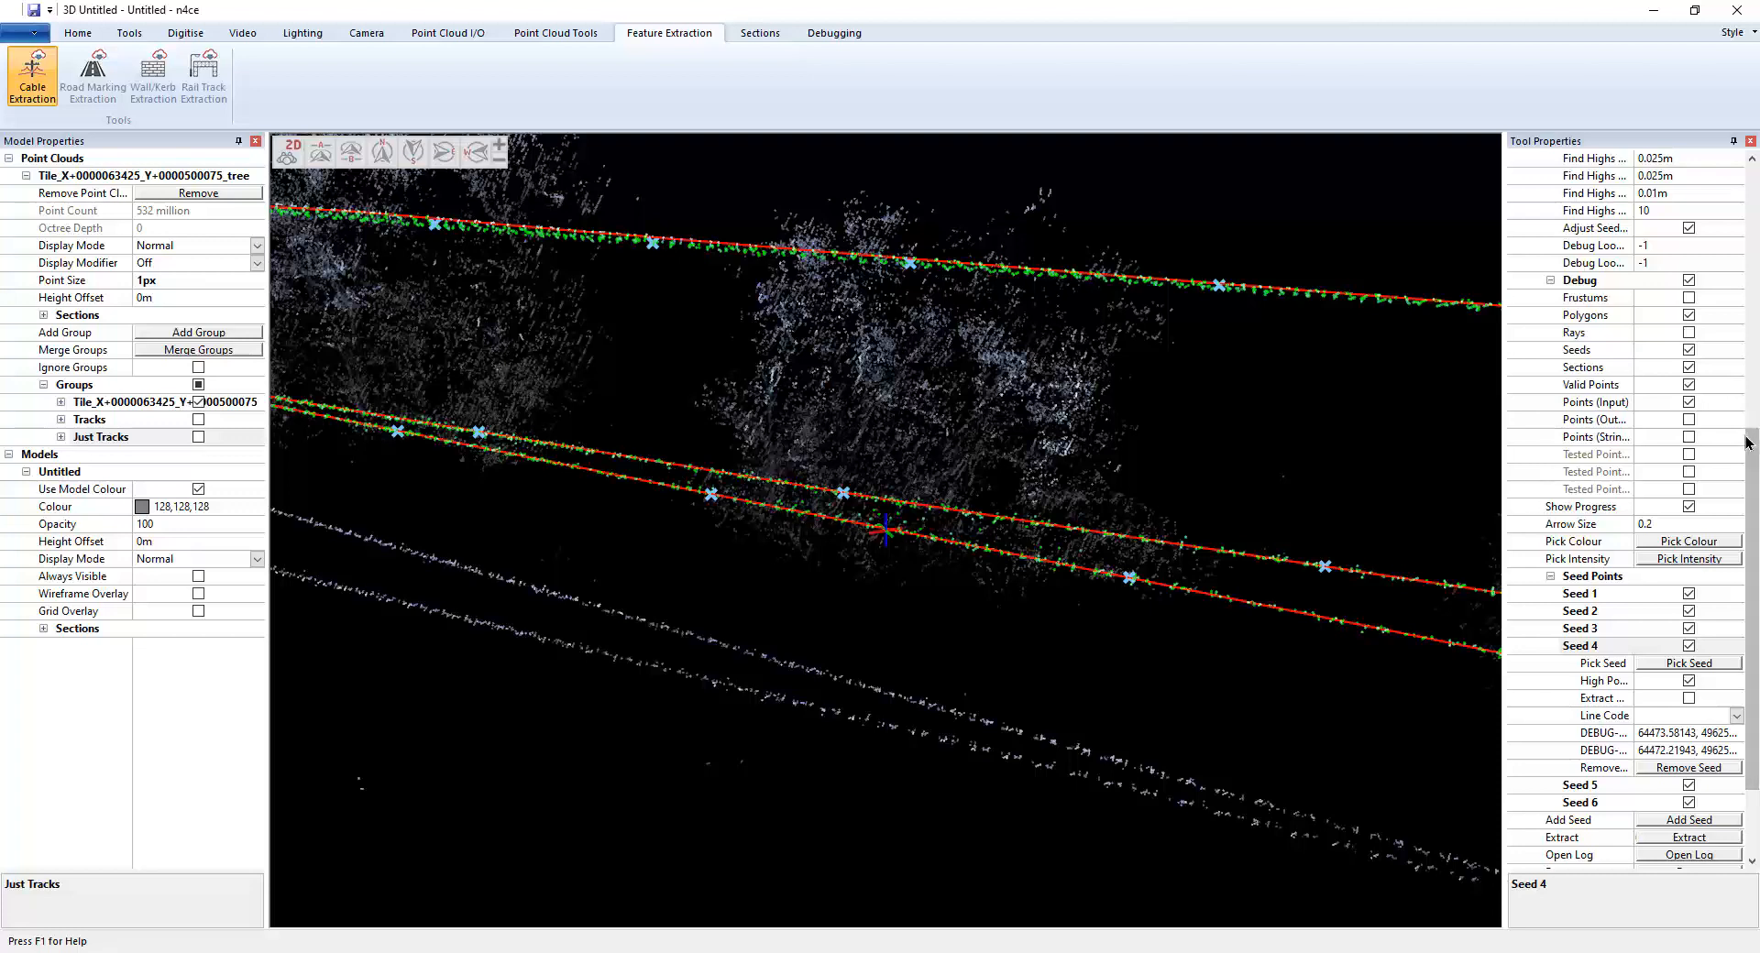
{"action": "left_click_drag", "start_coordinate": [1751, 457], "coordinate": [1724, 282]}
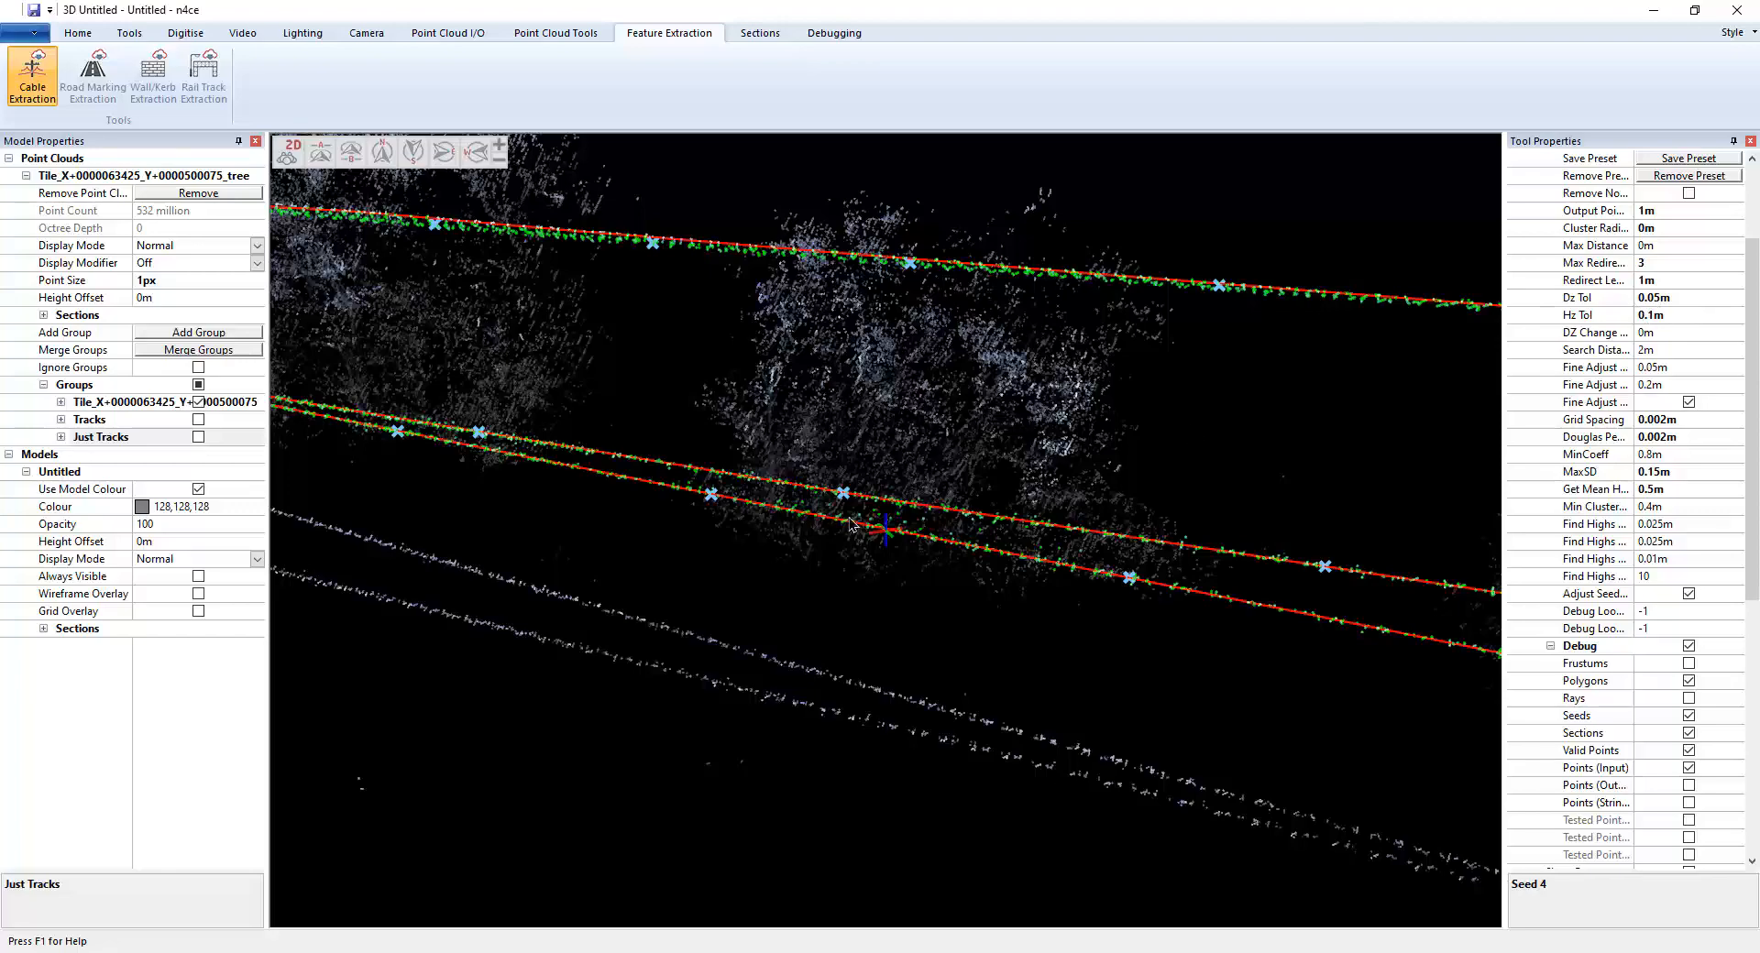
{"action": "middle_click_drag", "start_coordinate": [859, 532], "coordinate": [566, 462]}
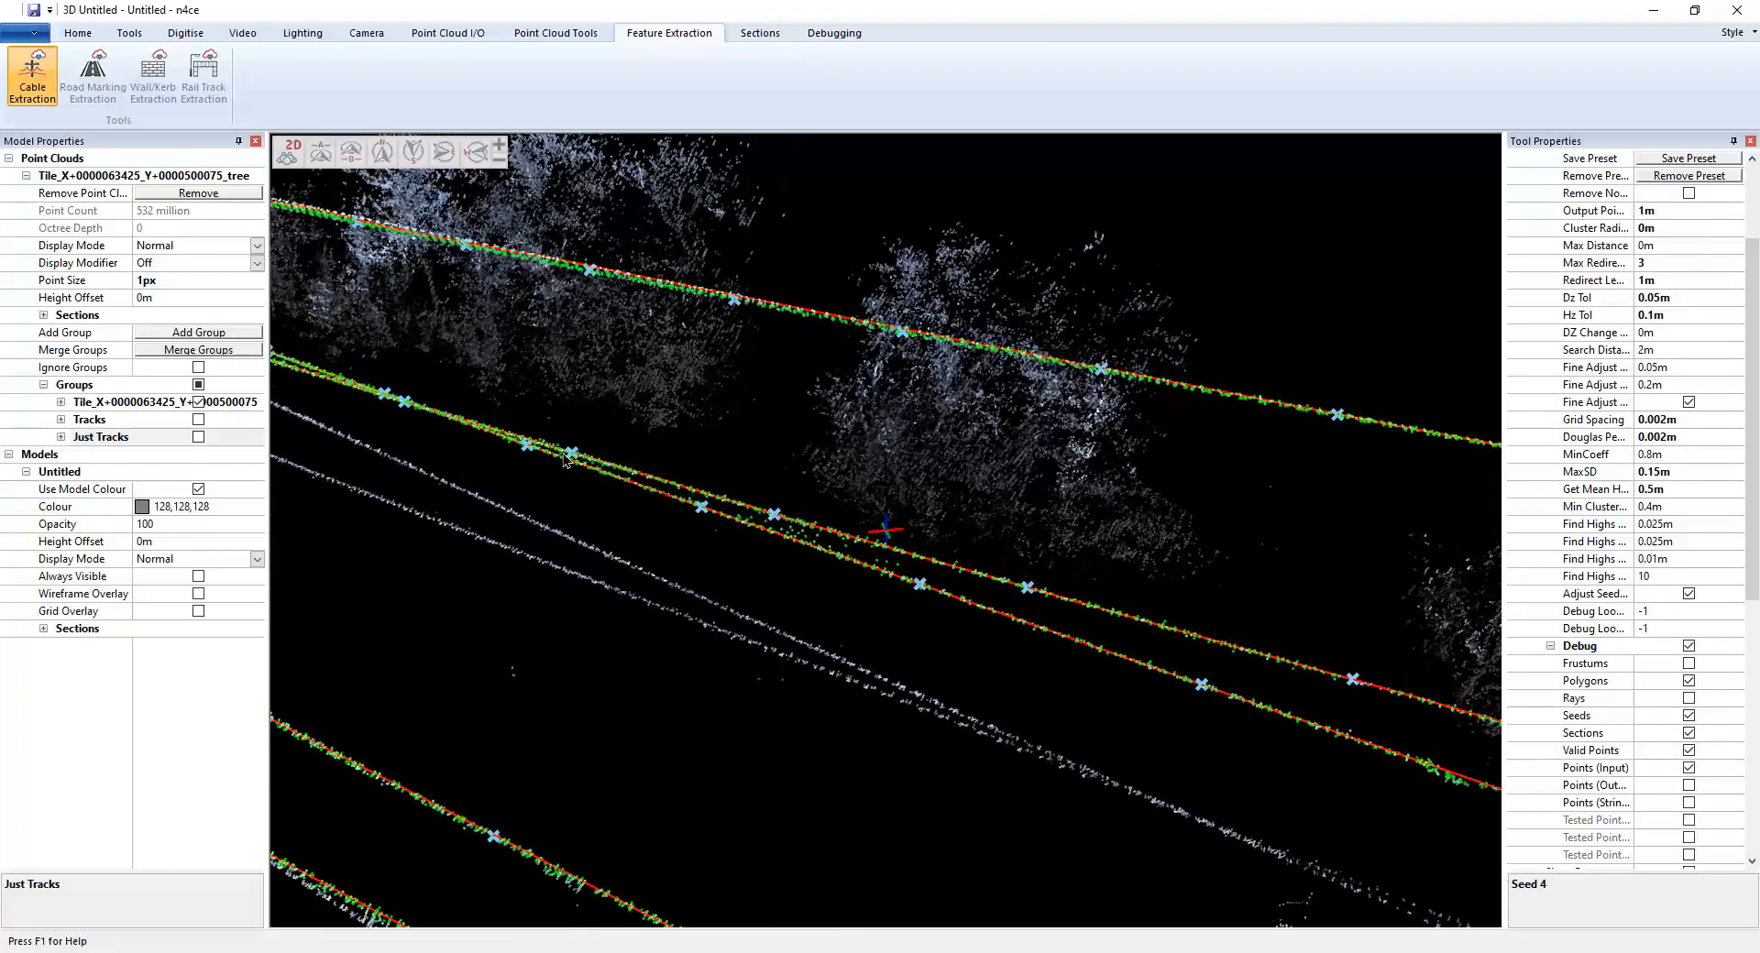
{"action": "scroll", "coordinate": [931, 631], "scroll_direction": "down", "scroll_amount": 10}
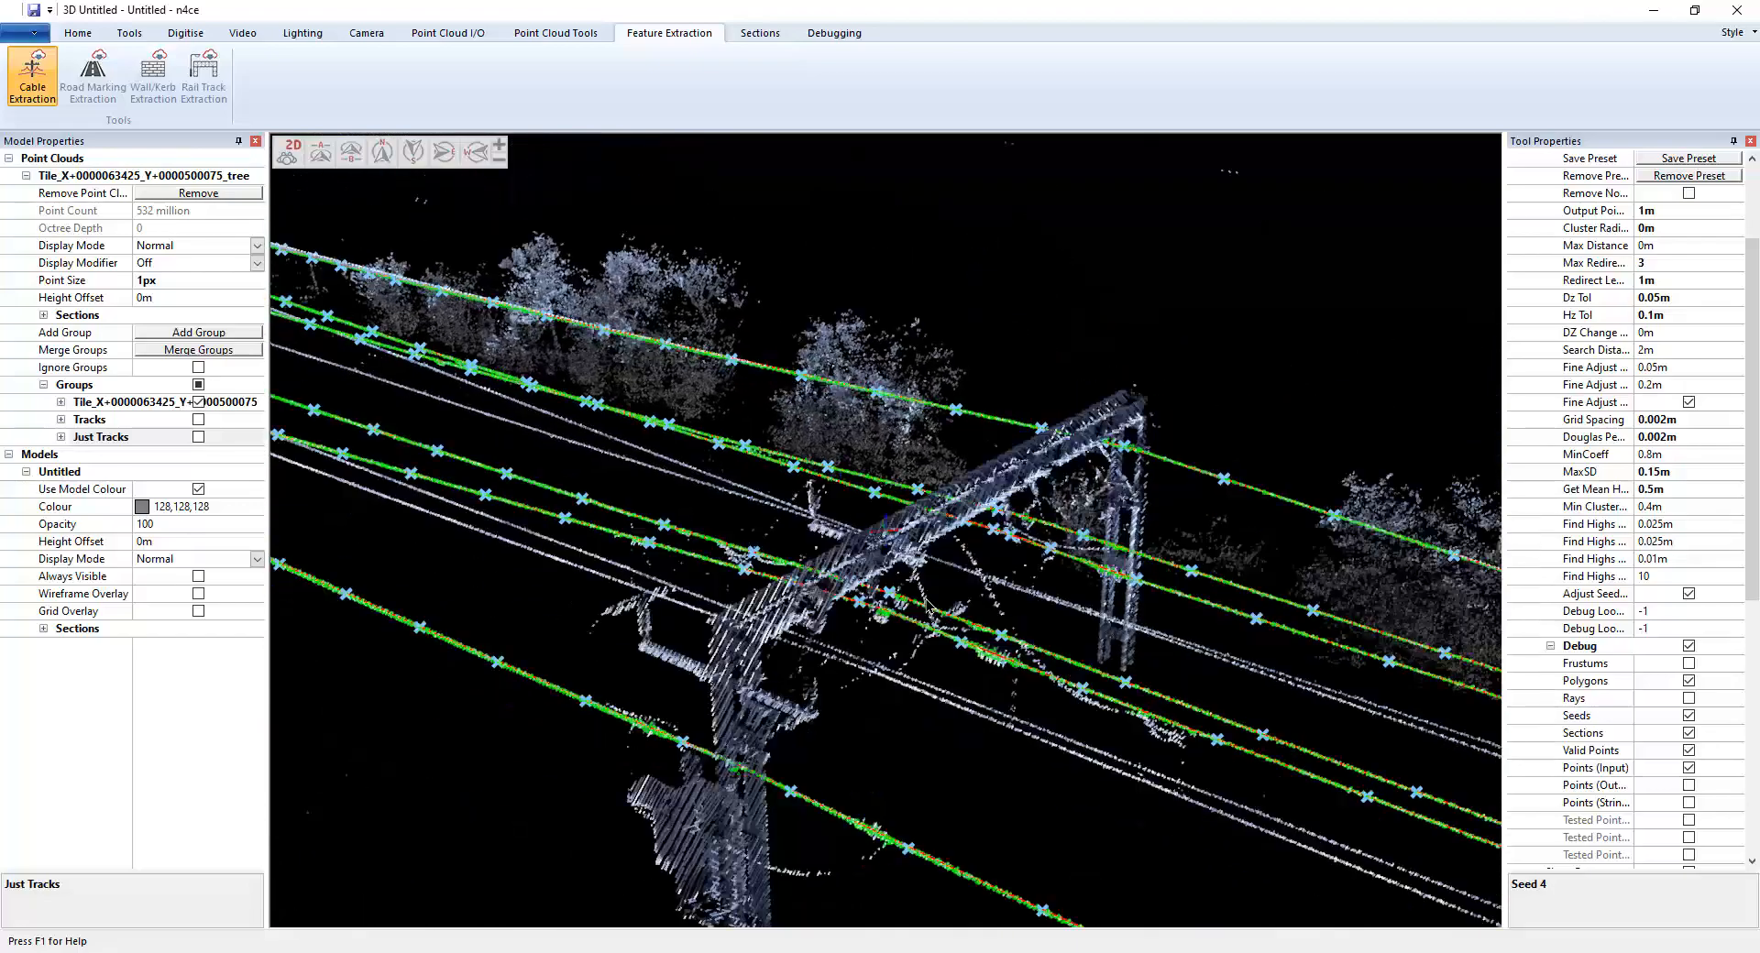
{"action": "middle_click_drag", "start_coordinate": [926, 606], "coordinate": [907, 597]}
{"action": "scroll", "coordinate": [912, 521], "scroll_direction": "down", "scroll_amount": 8}
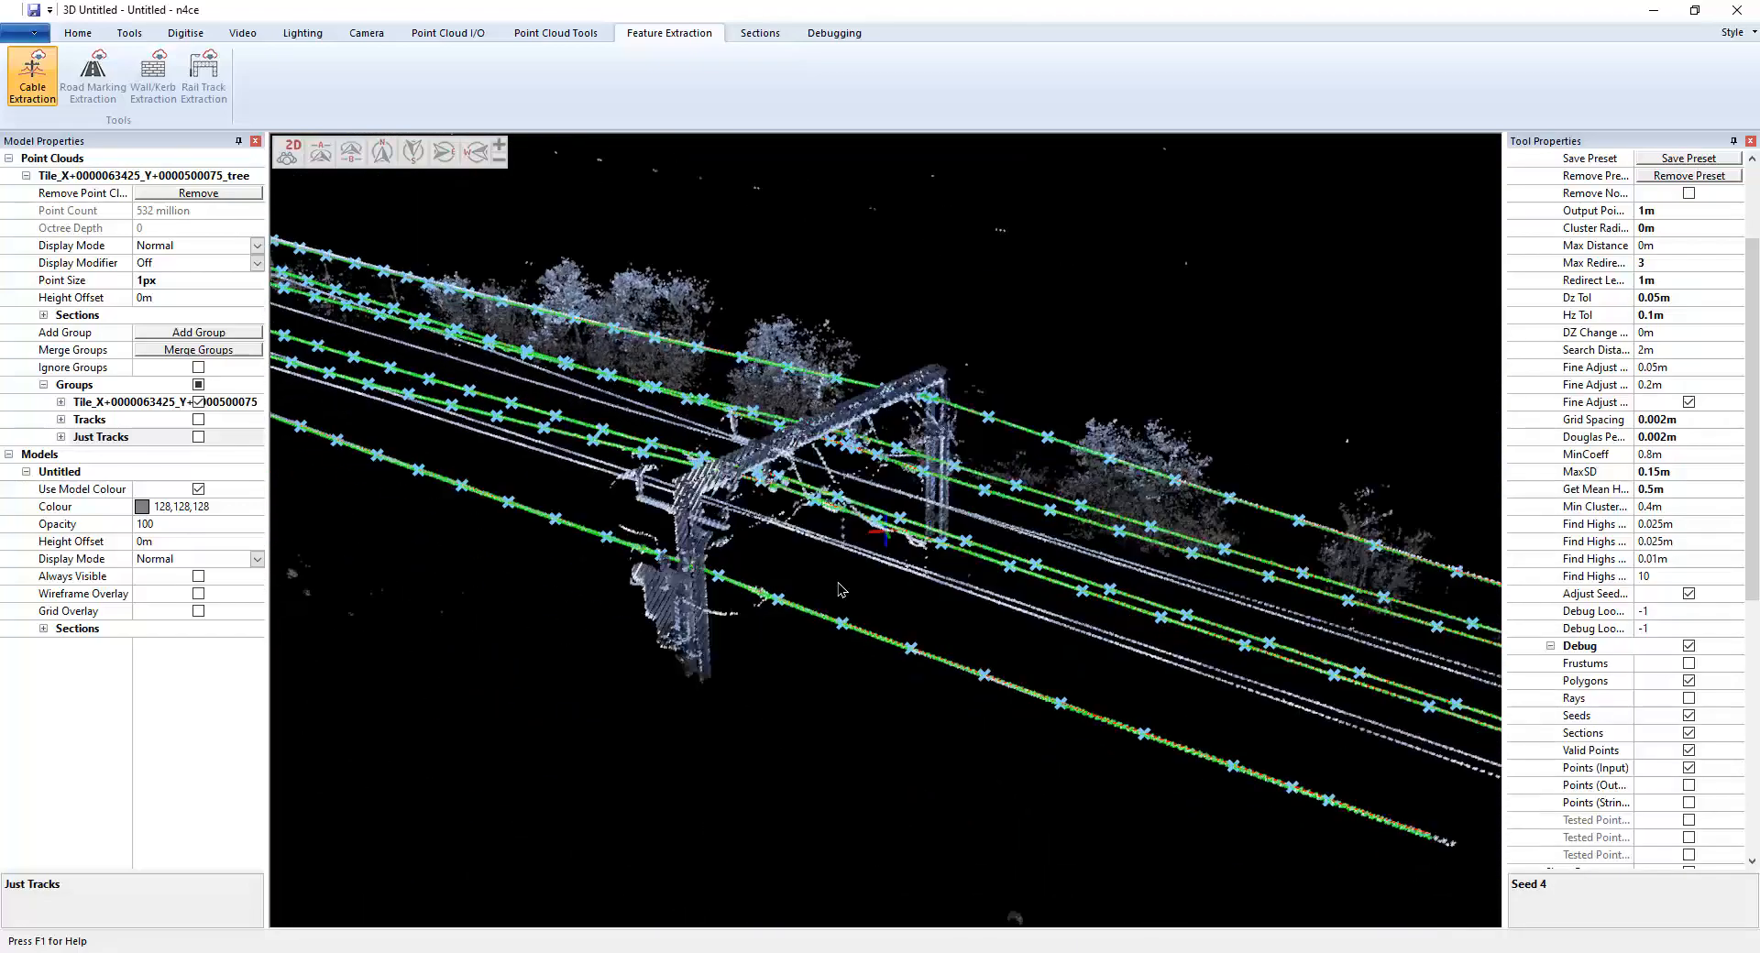
Turn off the Use High Points option for Seed 2 at the trackside mast
{"action": "left_click_drag", "start_coordinate": [597, 500], "coordinate": [588, 581]}
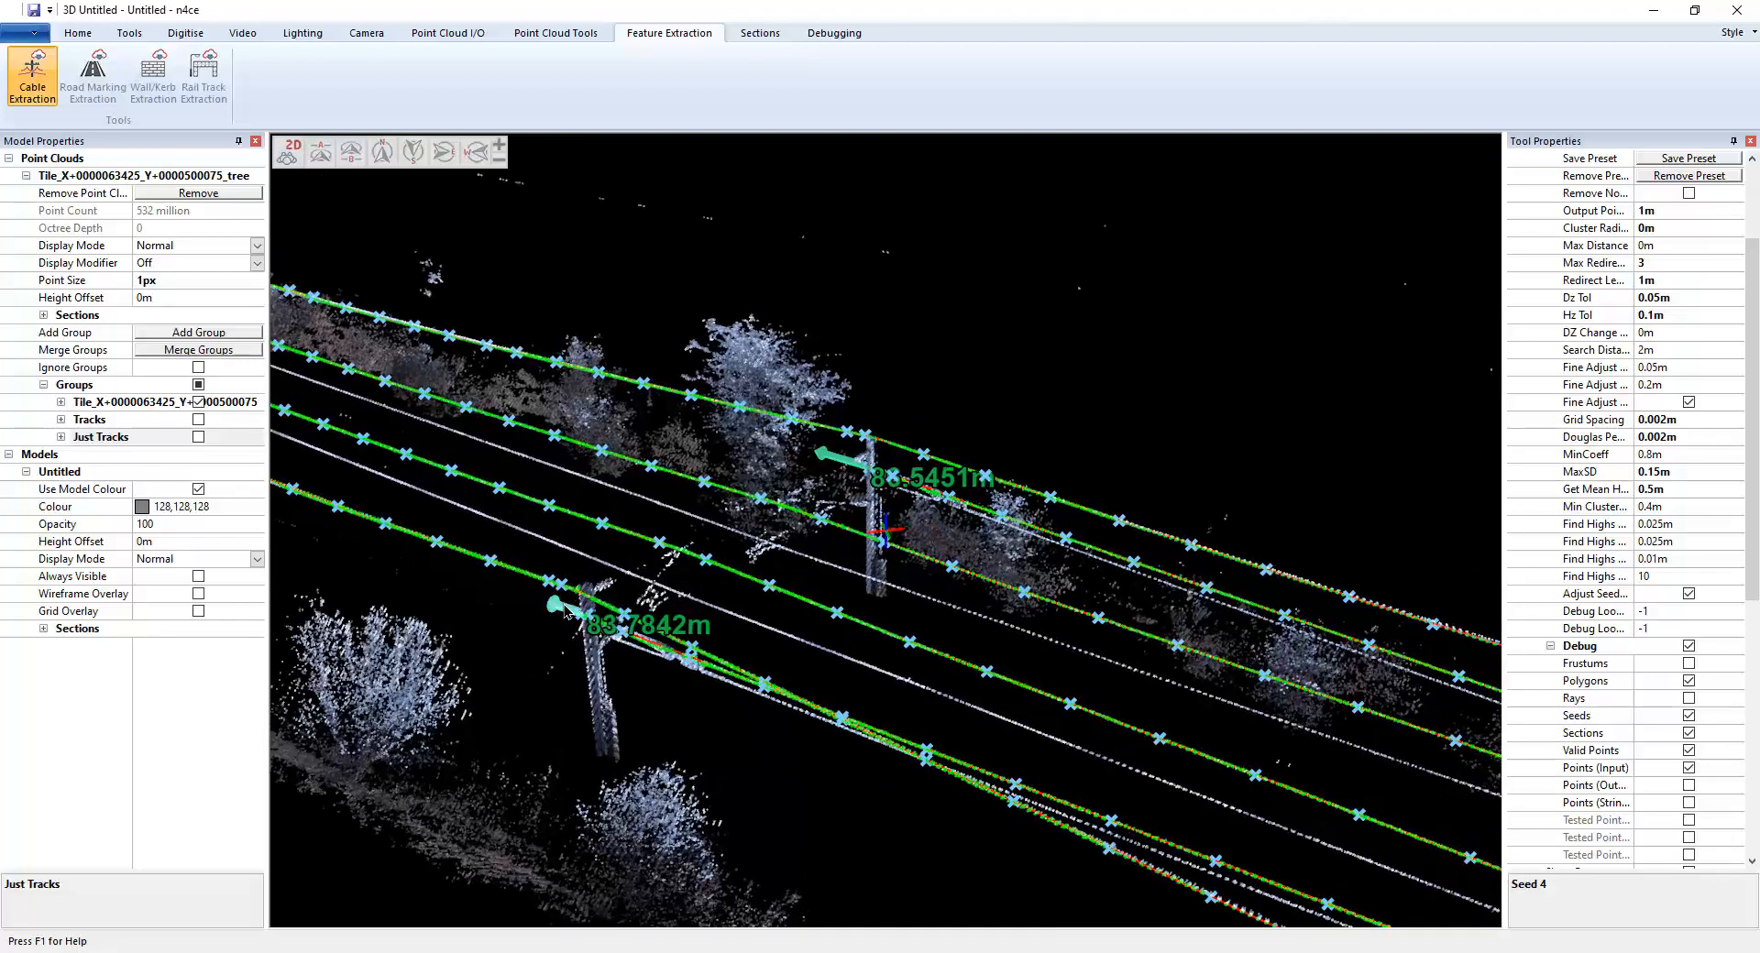
{"action": "right_click", "coordinate": [569, 606]}
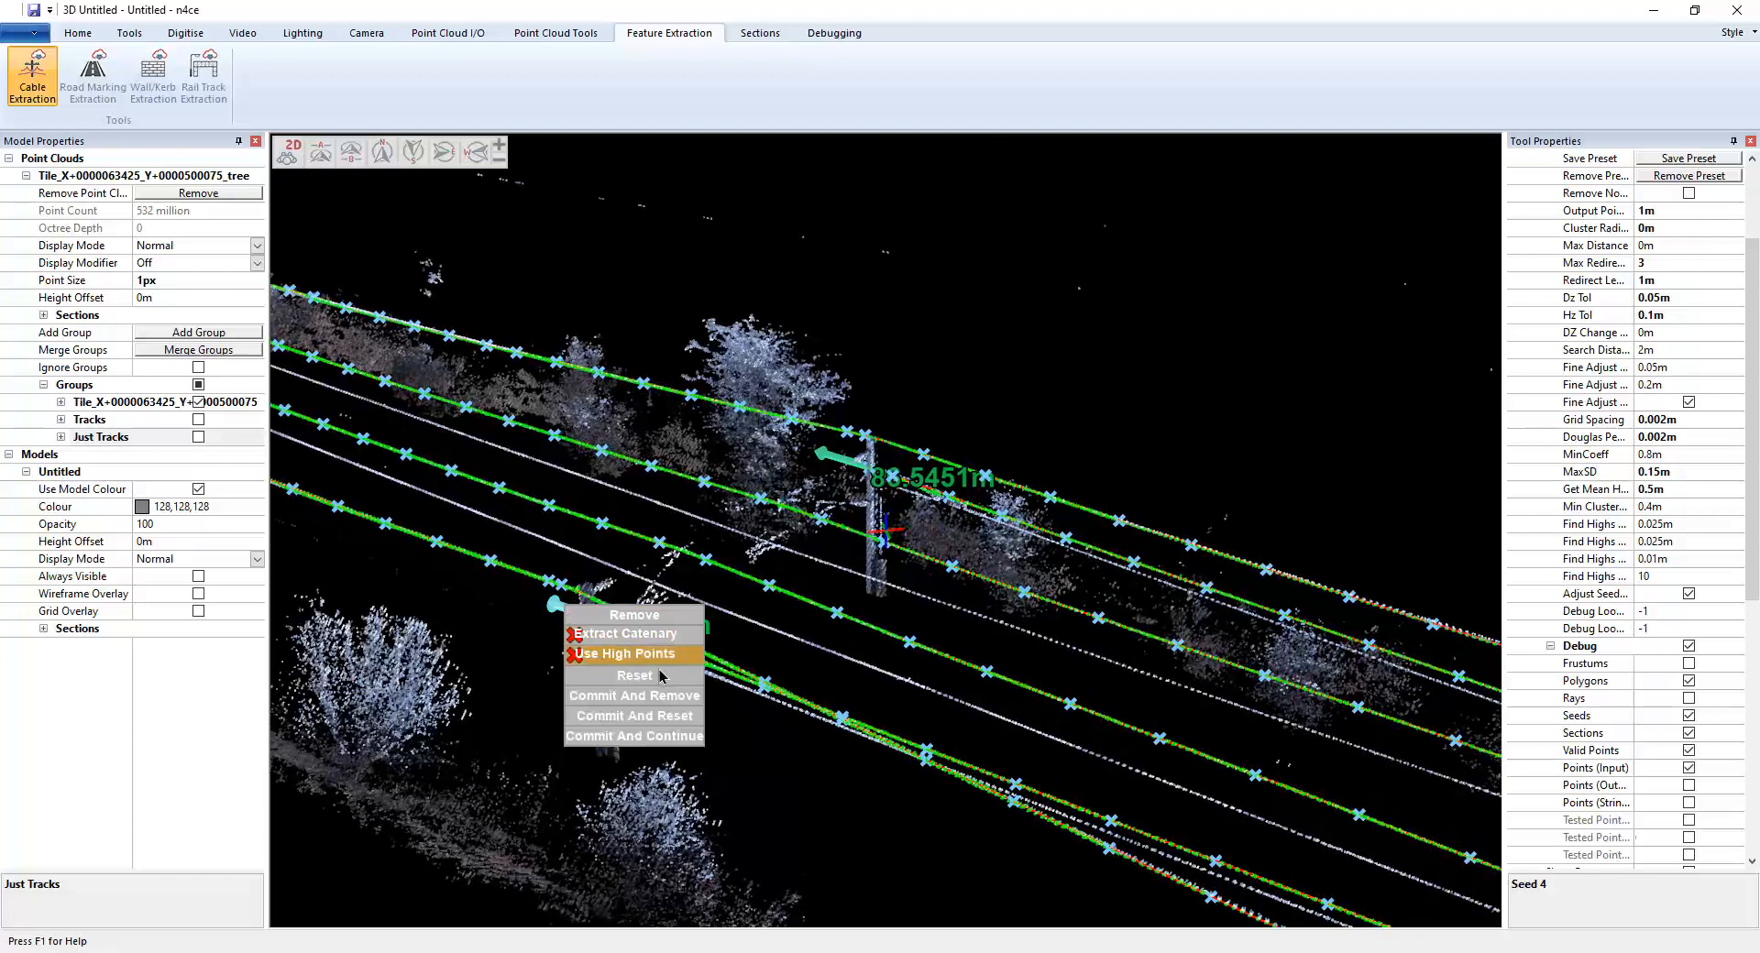
{"action": "left_click", "coordinate": [505, 649]}
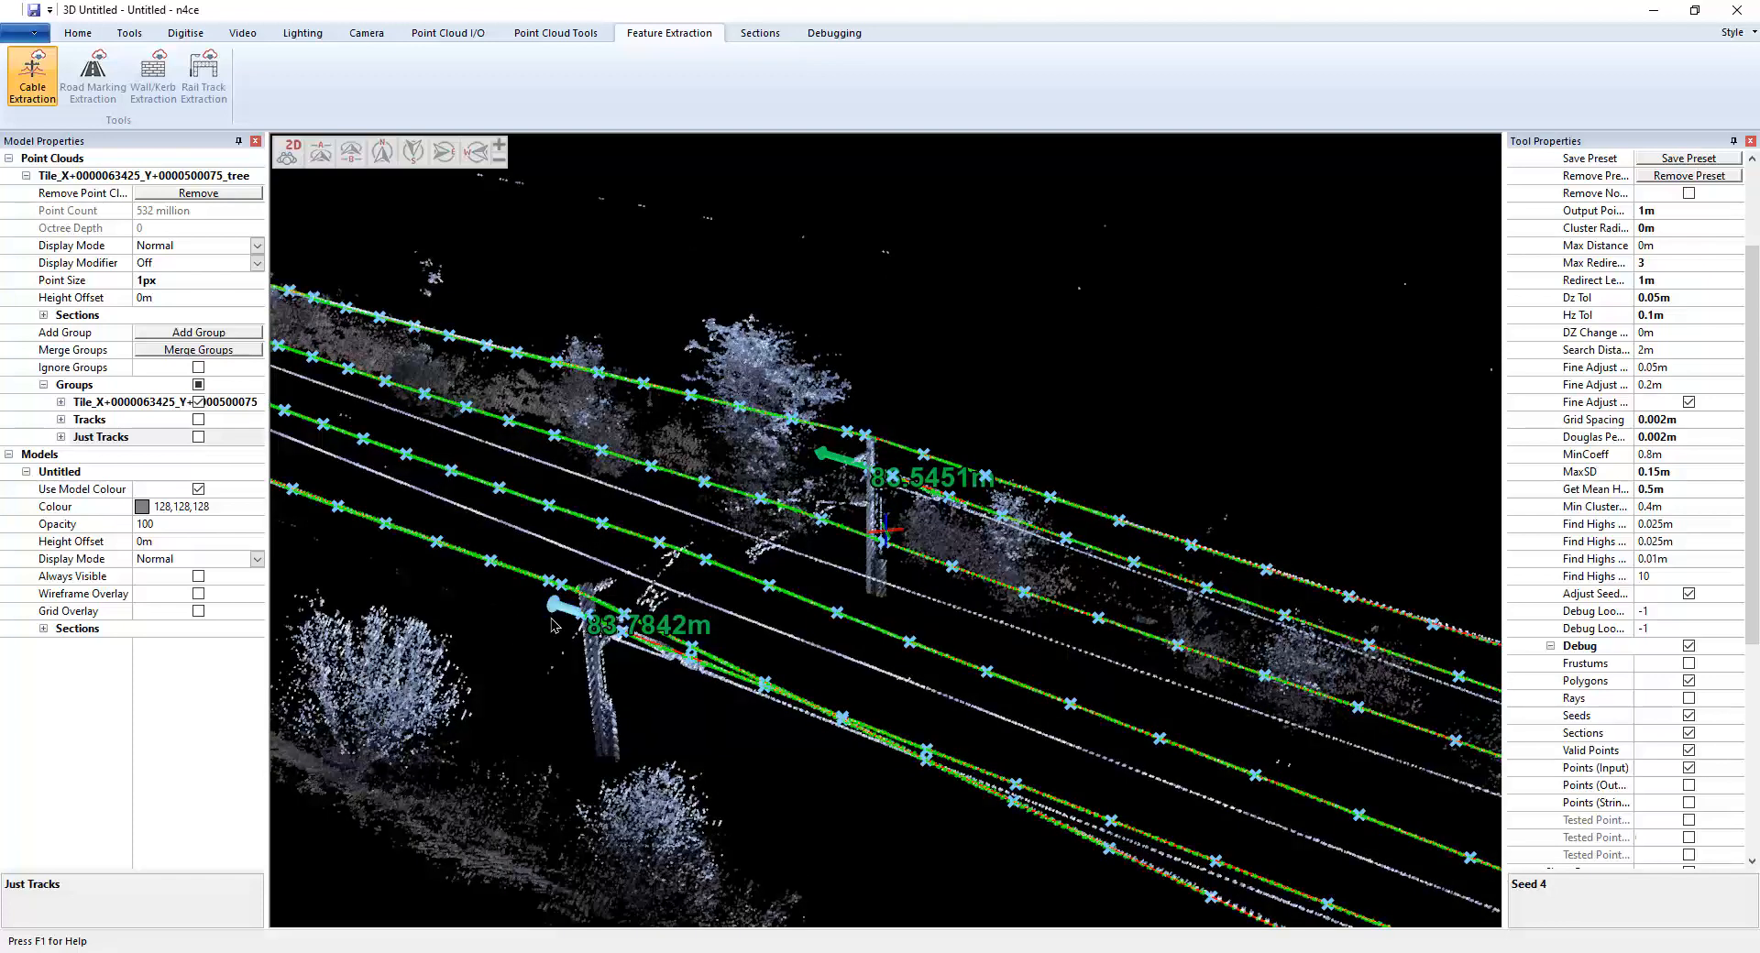
Examine Seed 2's string close to the mast and along the stretch beside the adjacent cable
{"action": "scroll", "coordinate": [555, 616], "scroll_direction": "up", "scroll_amount": 2}
{"action": "middle_click_drag", "start_coordinate": [553, 693], "coordinate": [578, 690]}
{"action": "scroll", "coordinate": [561, 629], "scroll_direction": "up", "scroll_amount": 2}
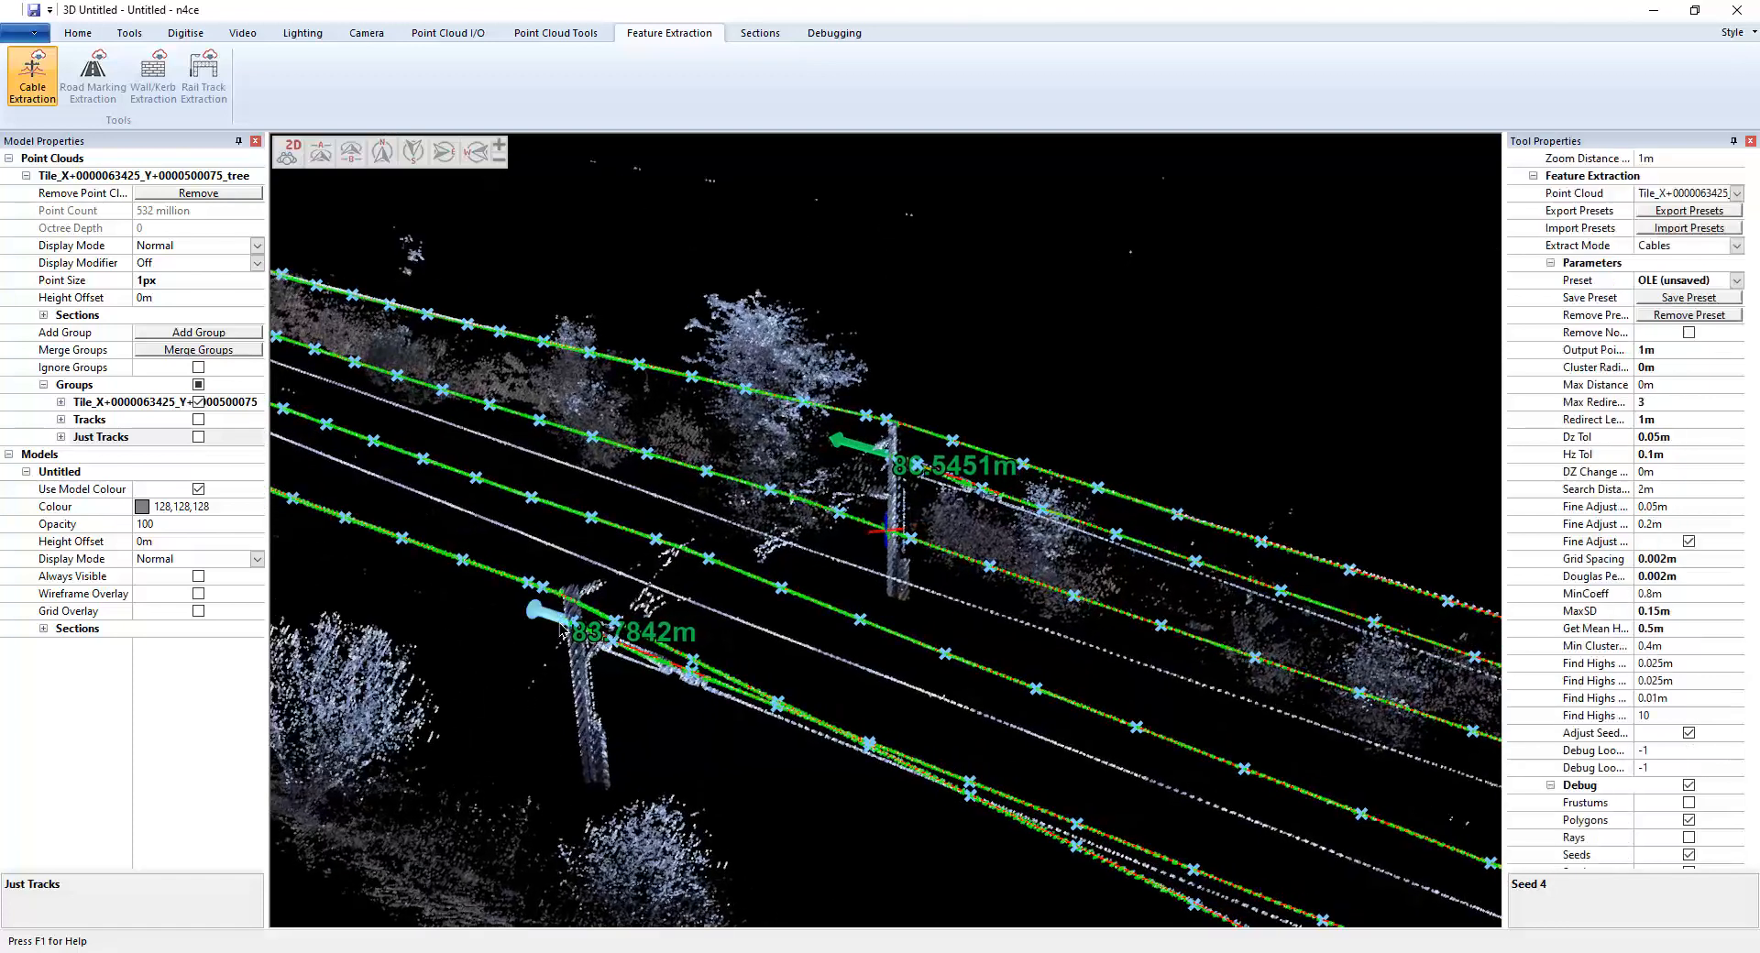
{"action": "scroll", "coordinate": [563, 633], "scroll_direction": "up", "scroll_amount": 10}
{"action": "scroll", "coordinate": [658, 715], "scroll_direction": "down", "scroll_amount": 4}
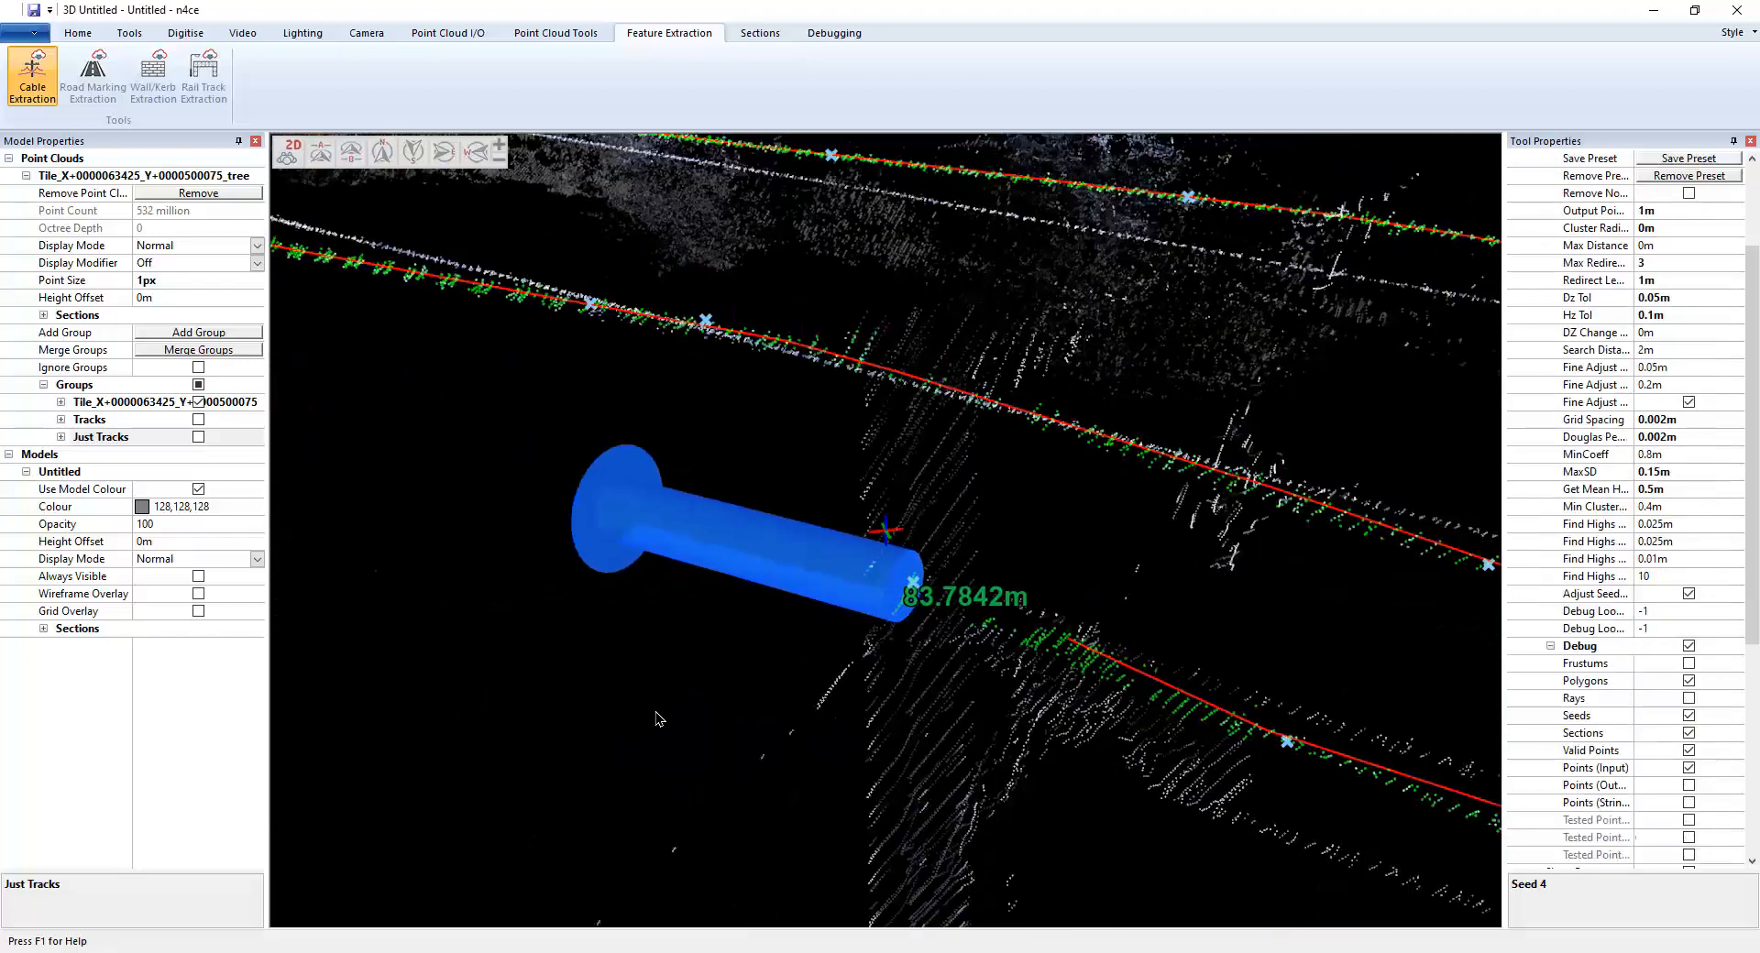
{"action": "scroll", "coordinate": [765, 734], "scroll_direction": "down", "scroll_amount": 4}
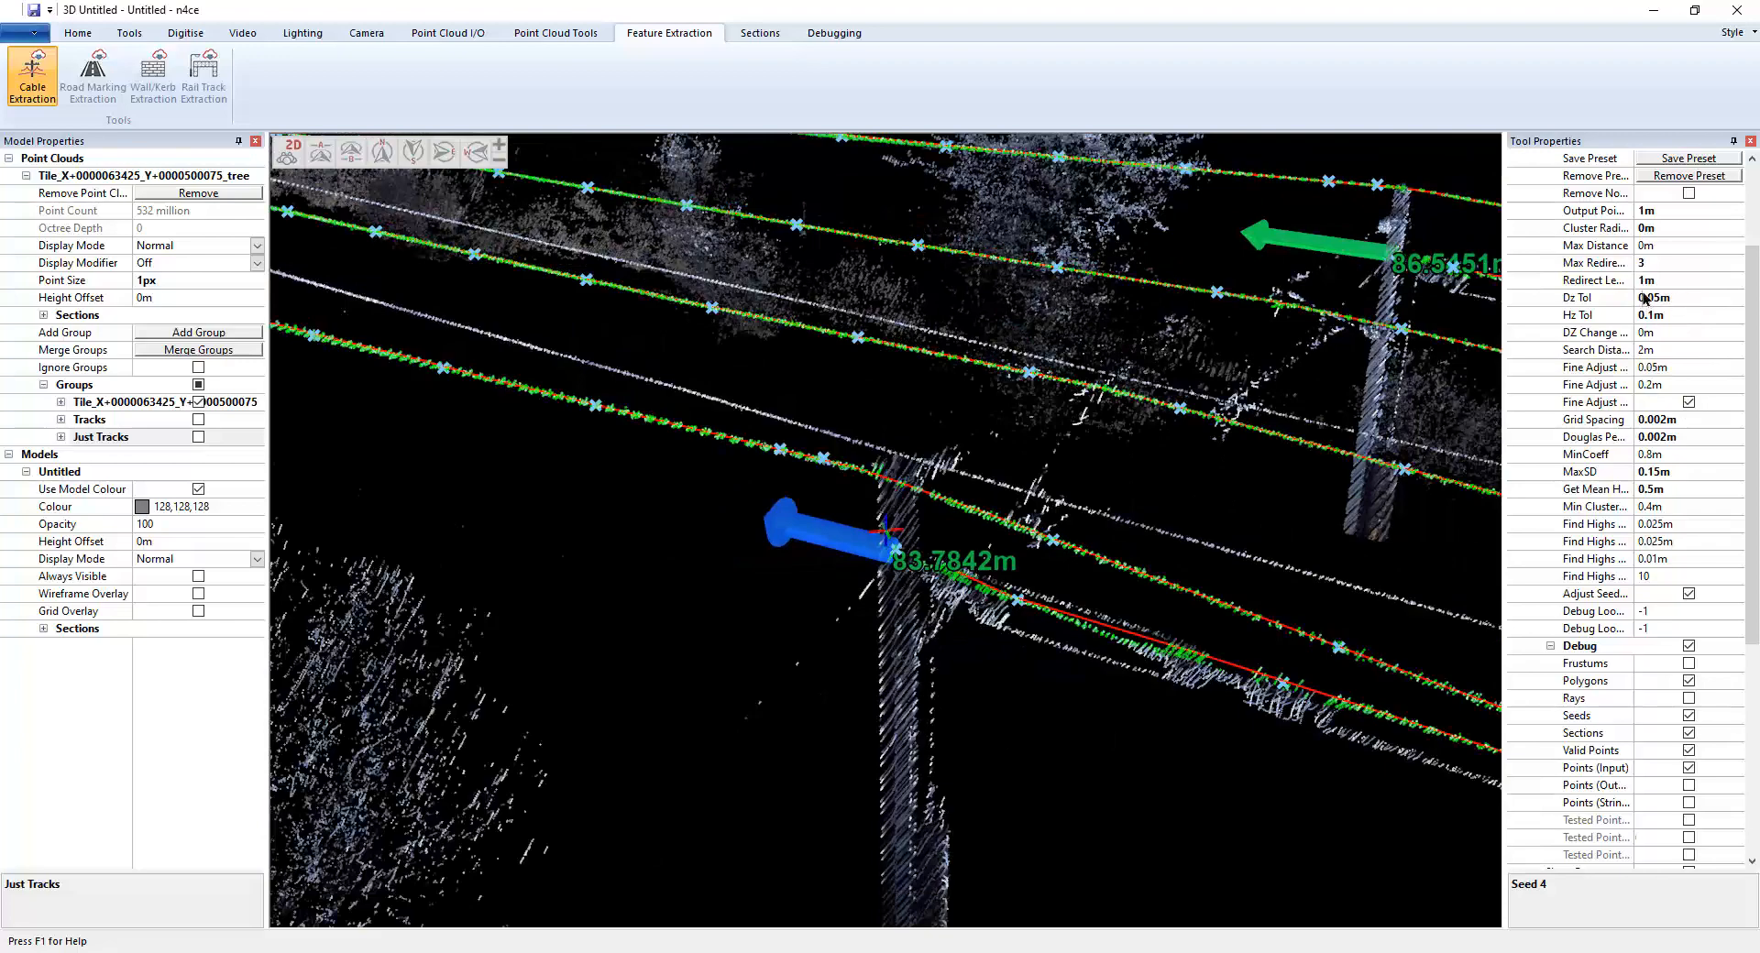
{"action": "scroll", "coordinate": [1218, 585], "scroll_direction": "down", "scroll_amount": 3}
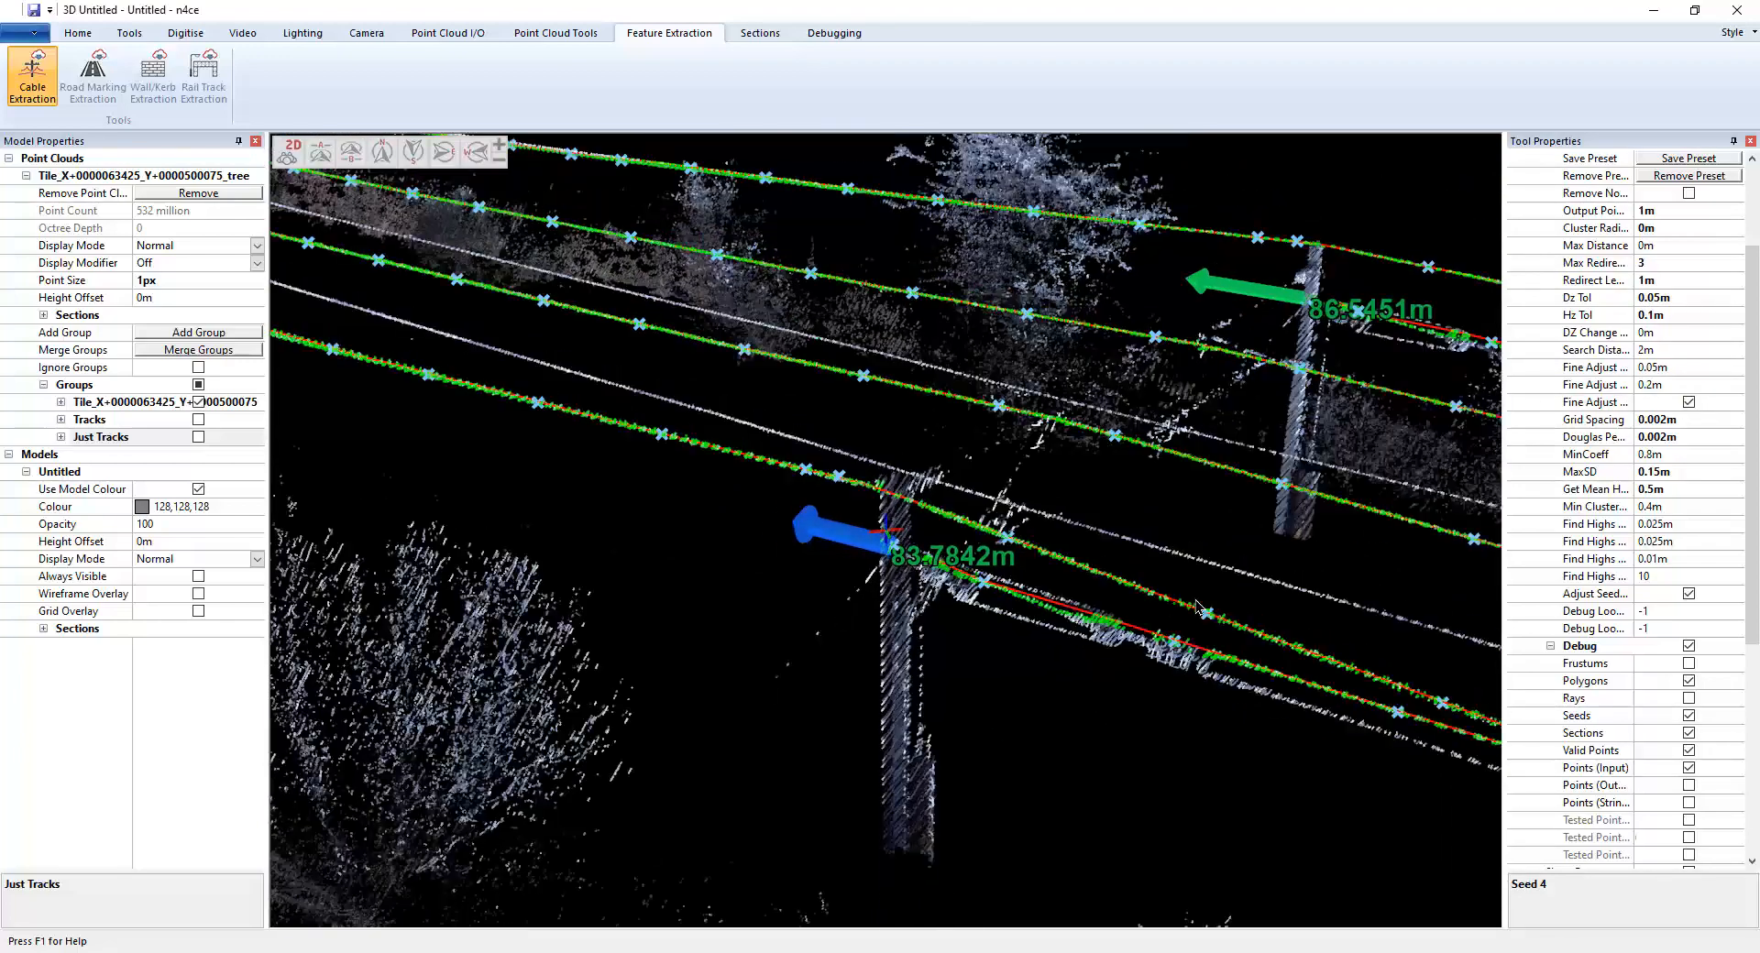
{"action": "middle_click_drag", "start_coordinate": [1269, 609], "coordinate": [953, 535]}
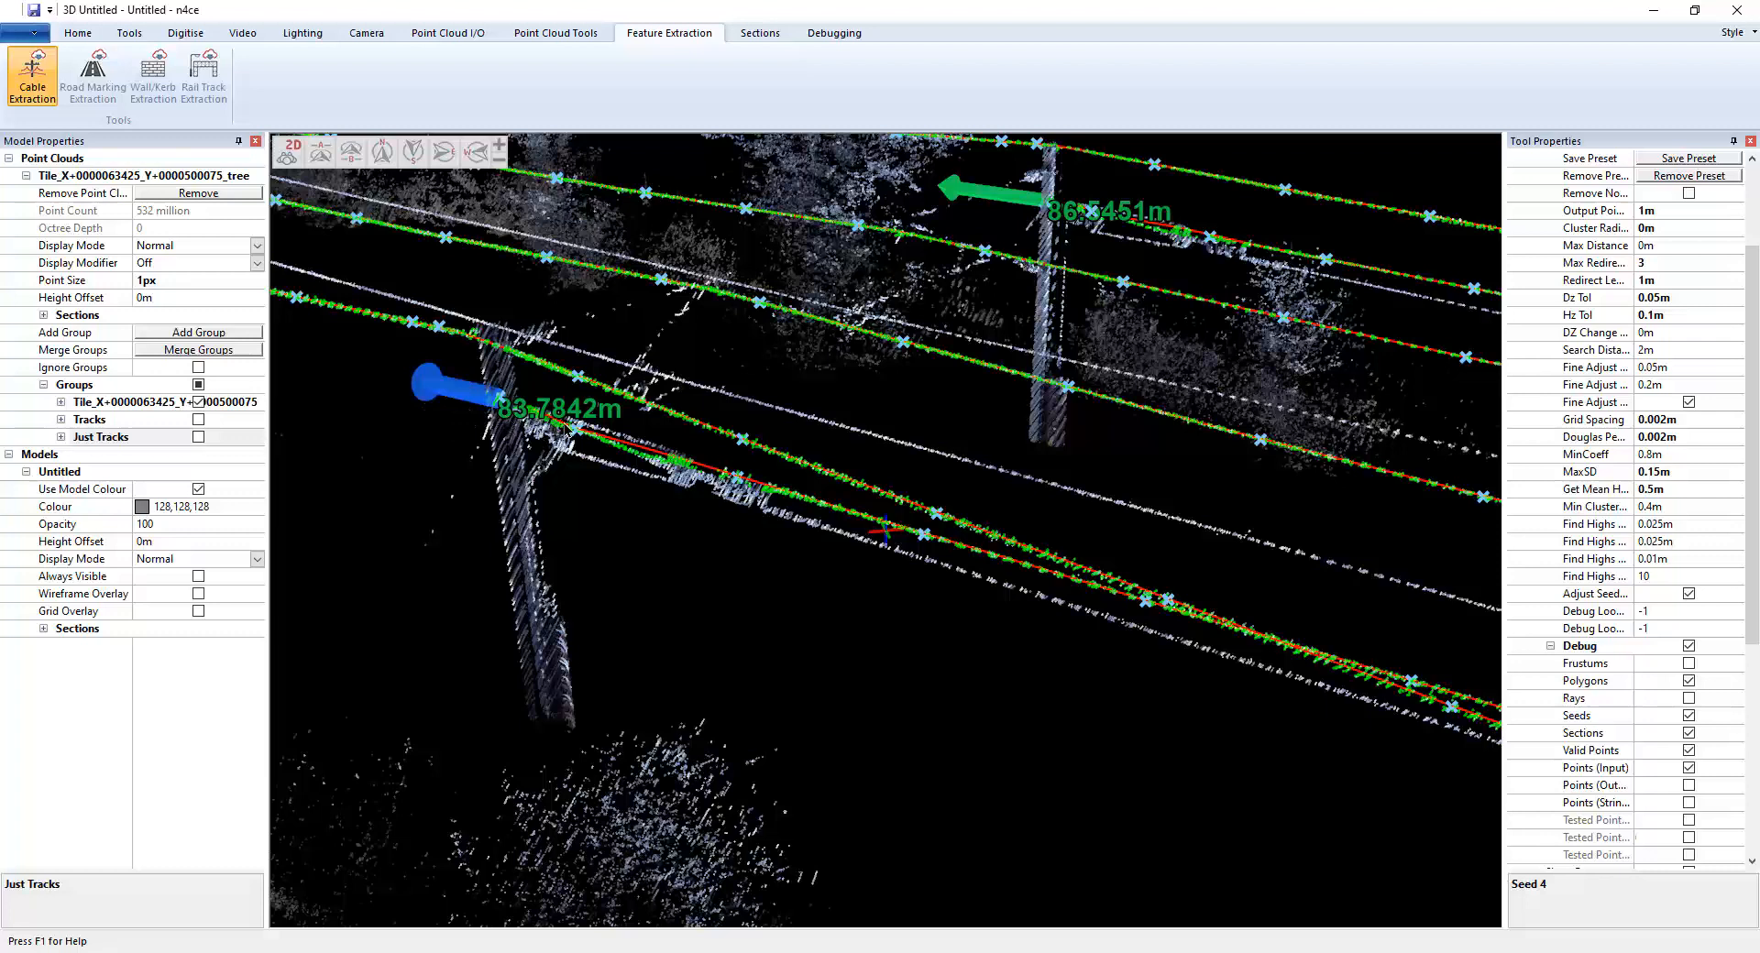
Turn the Use High Points option back on for Seed 2
{"action": "right_click", "coordinate": [468, 406]}
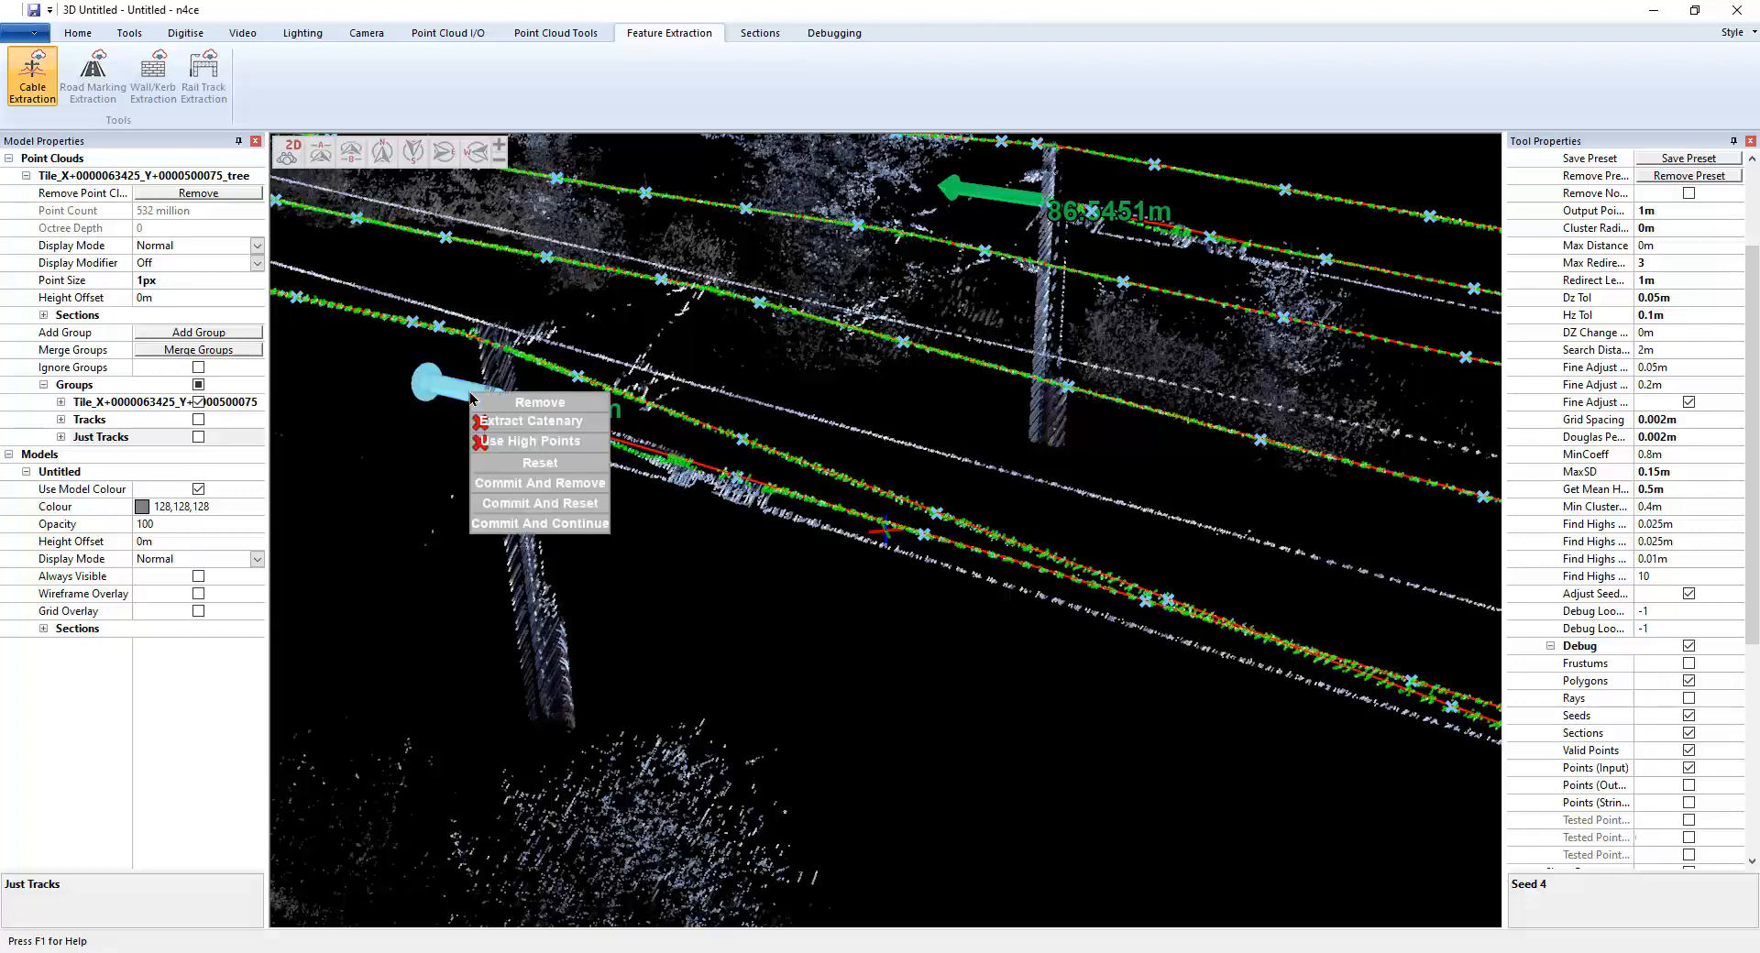
{"action": "left_click", "coordinate": [530, 444]}
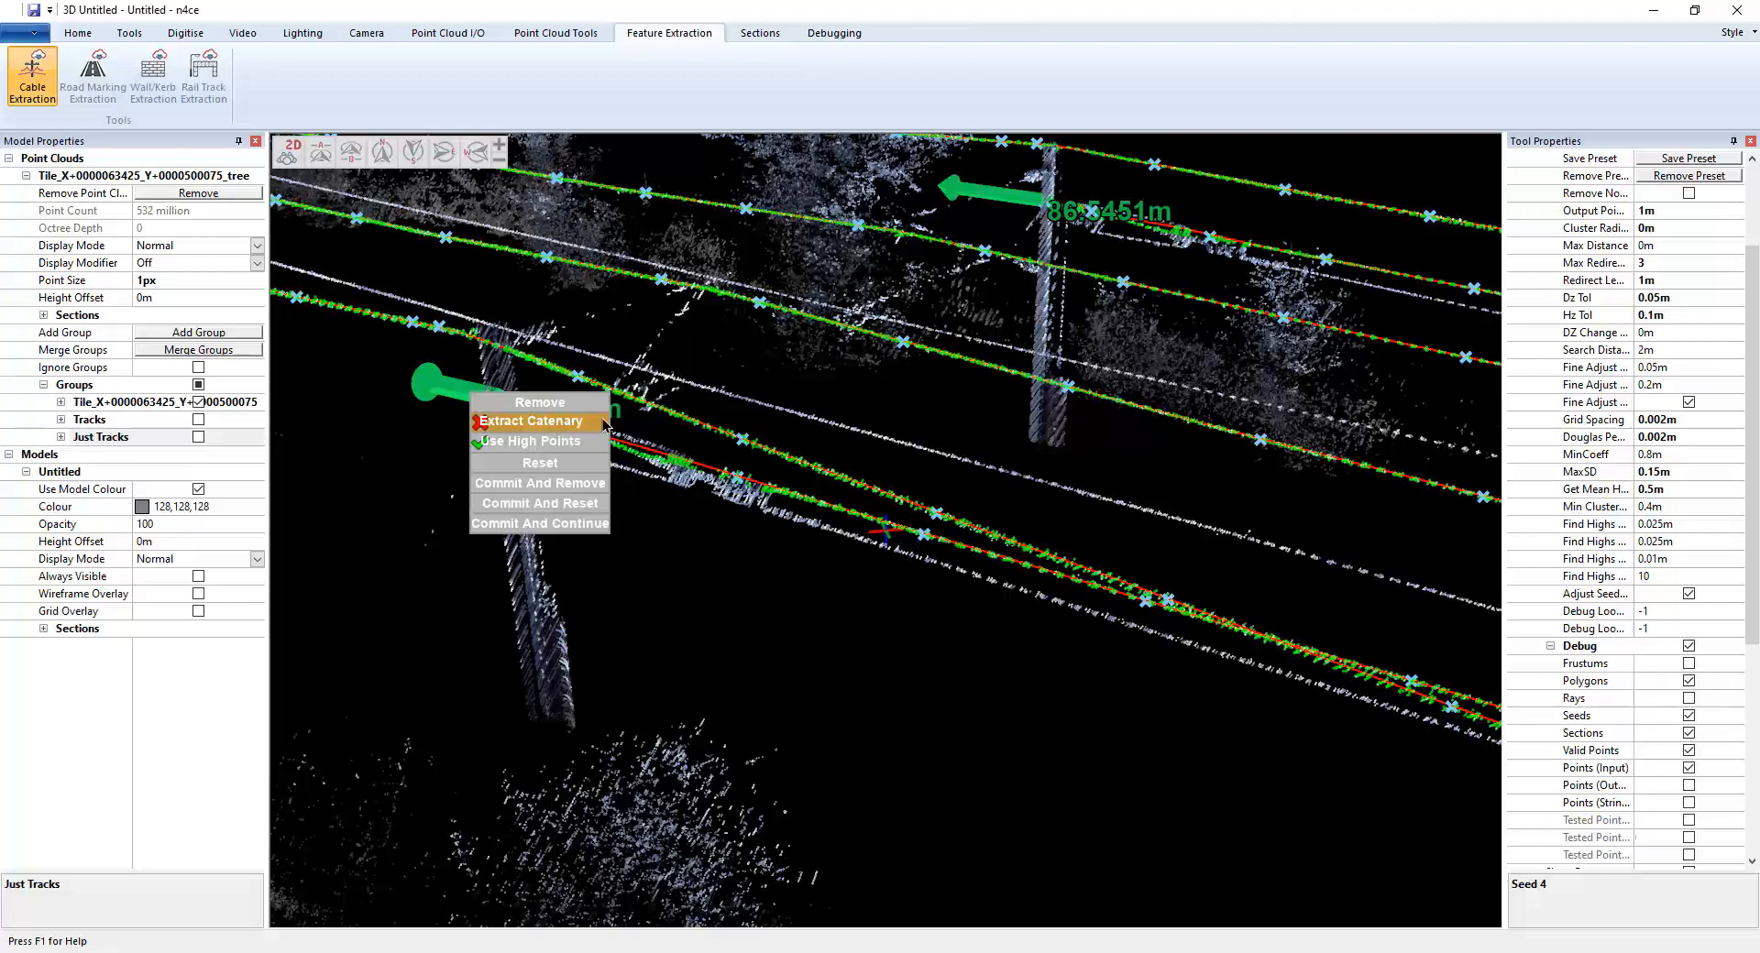
{"action": "left_click", "coordinate": [731, 556]}
{"action": "scroll", "coordinate": [731, 563], "scroll_direction": "down", "scroll_amount": 2}
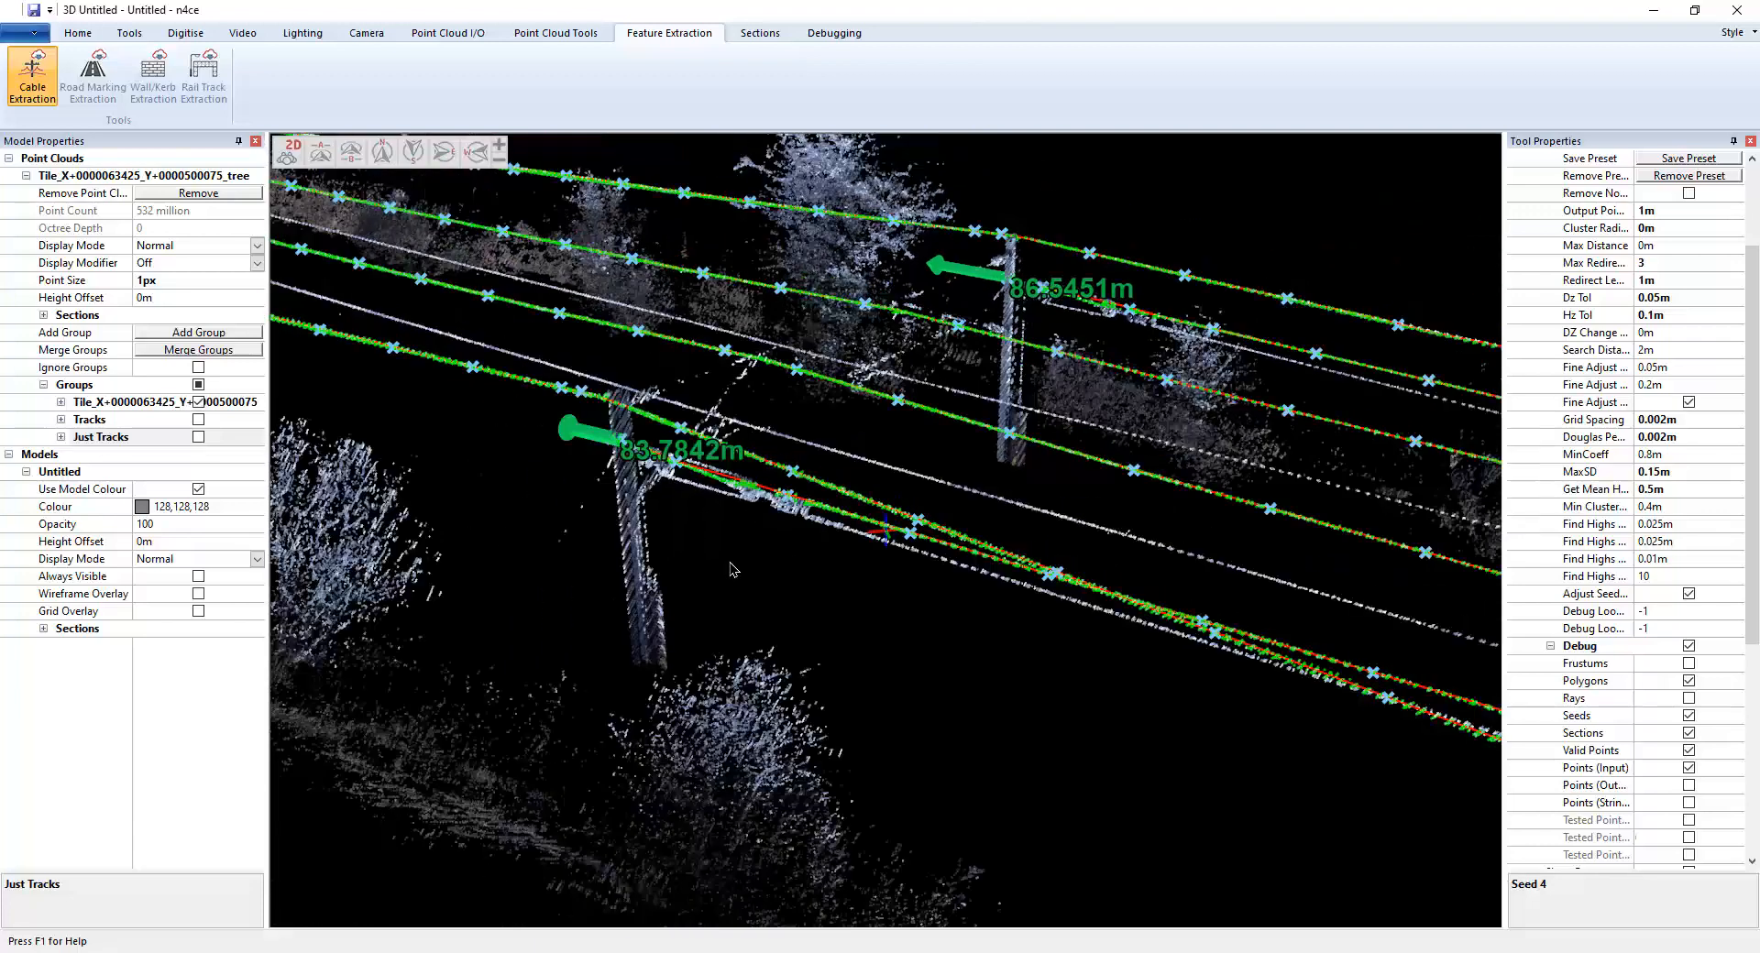
{"action": "scroll", "coordinate": [732, 569], "scroll_direction": "down", "scroll_amount": 2}
{"action": "scroll", "coordinate": [1131, 653], "scroll_direction": "down", "scroll_amount": 2}
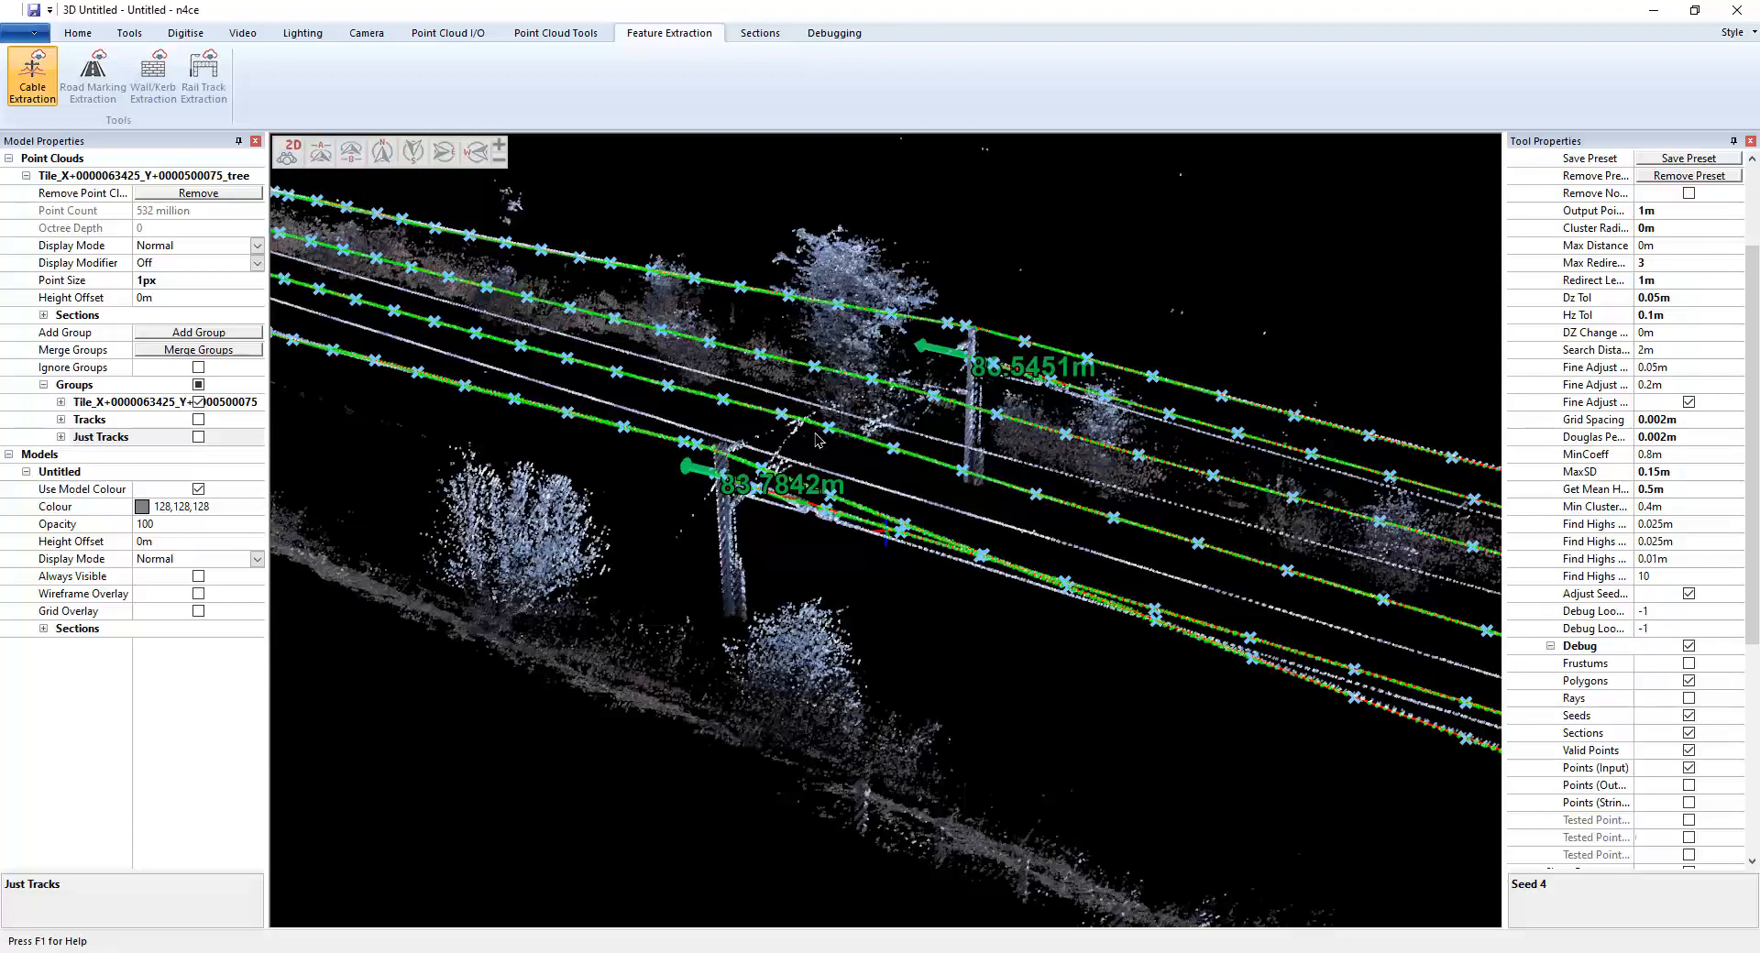
Examine the six extracted strings along the whole line and around the gantry where they start
{"action": "scroll", "coordinate": [860, 431], "scroll_direction": "down", "scroll_amount": 1}
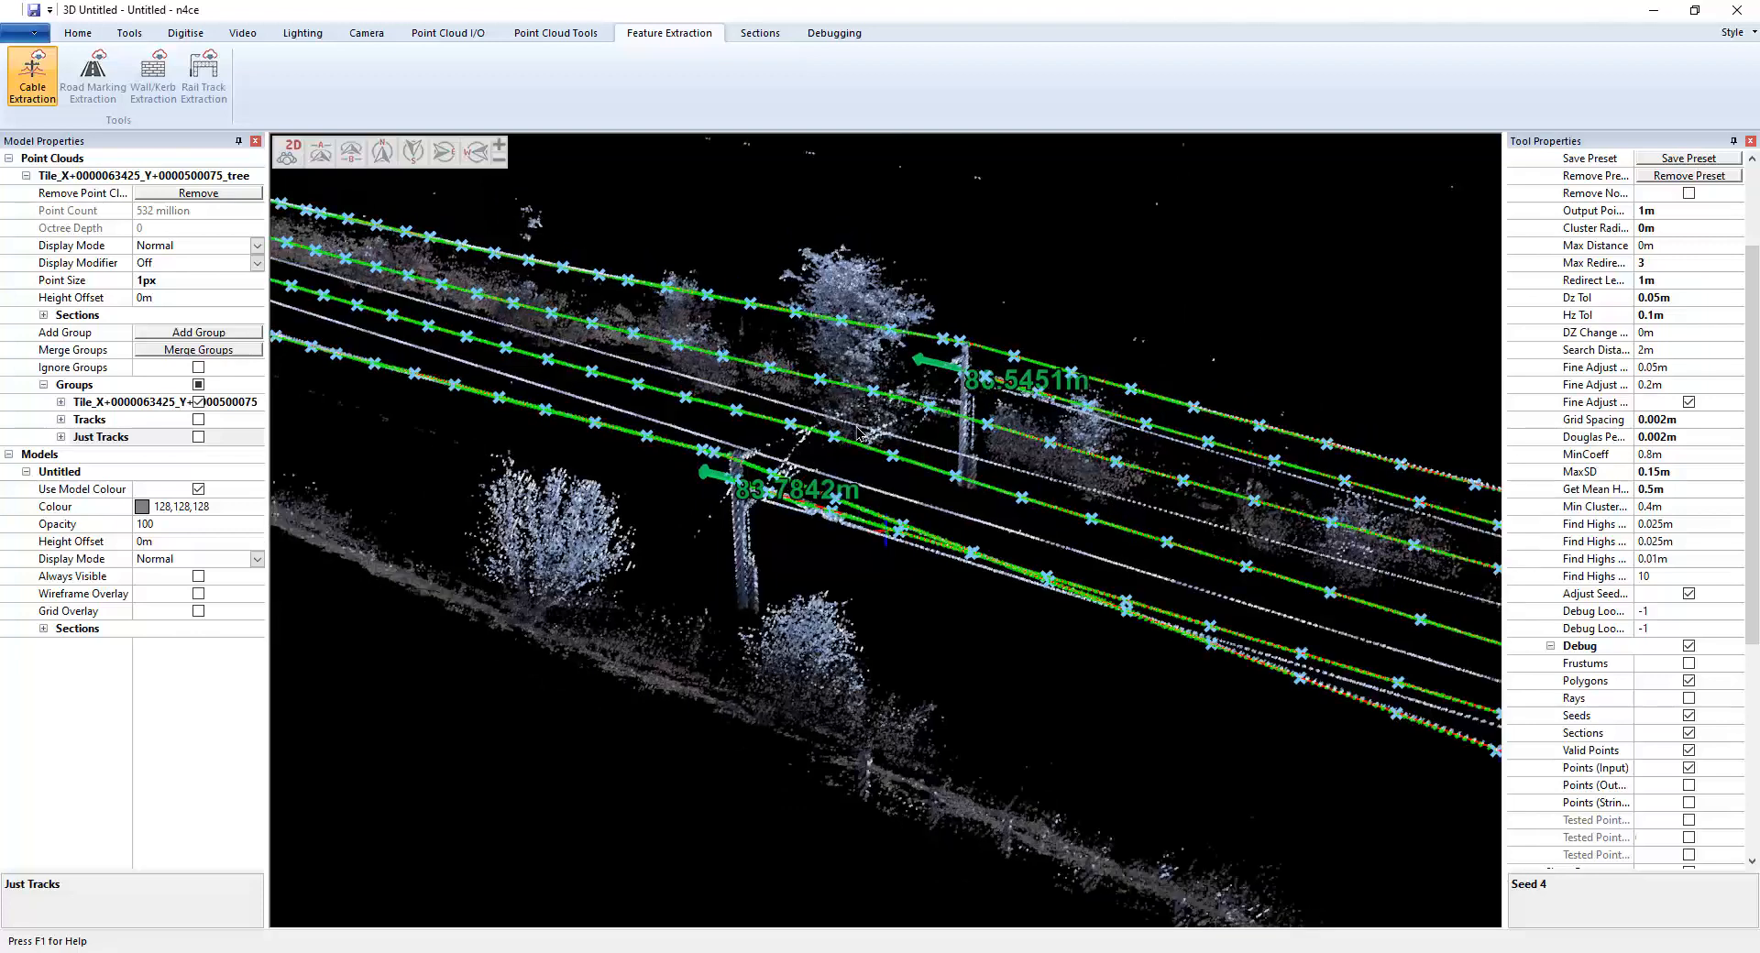
{"action": "scroll", "coordinate": [860, 431], "scroll_direction": "down", "scroll_amount": 2}
{"action": "scroll", "coordinate": [623, 458], "scroll_direction": "down", "scroll_amount": 3}
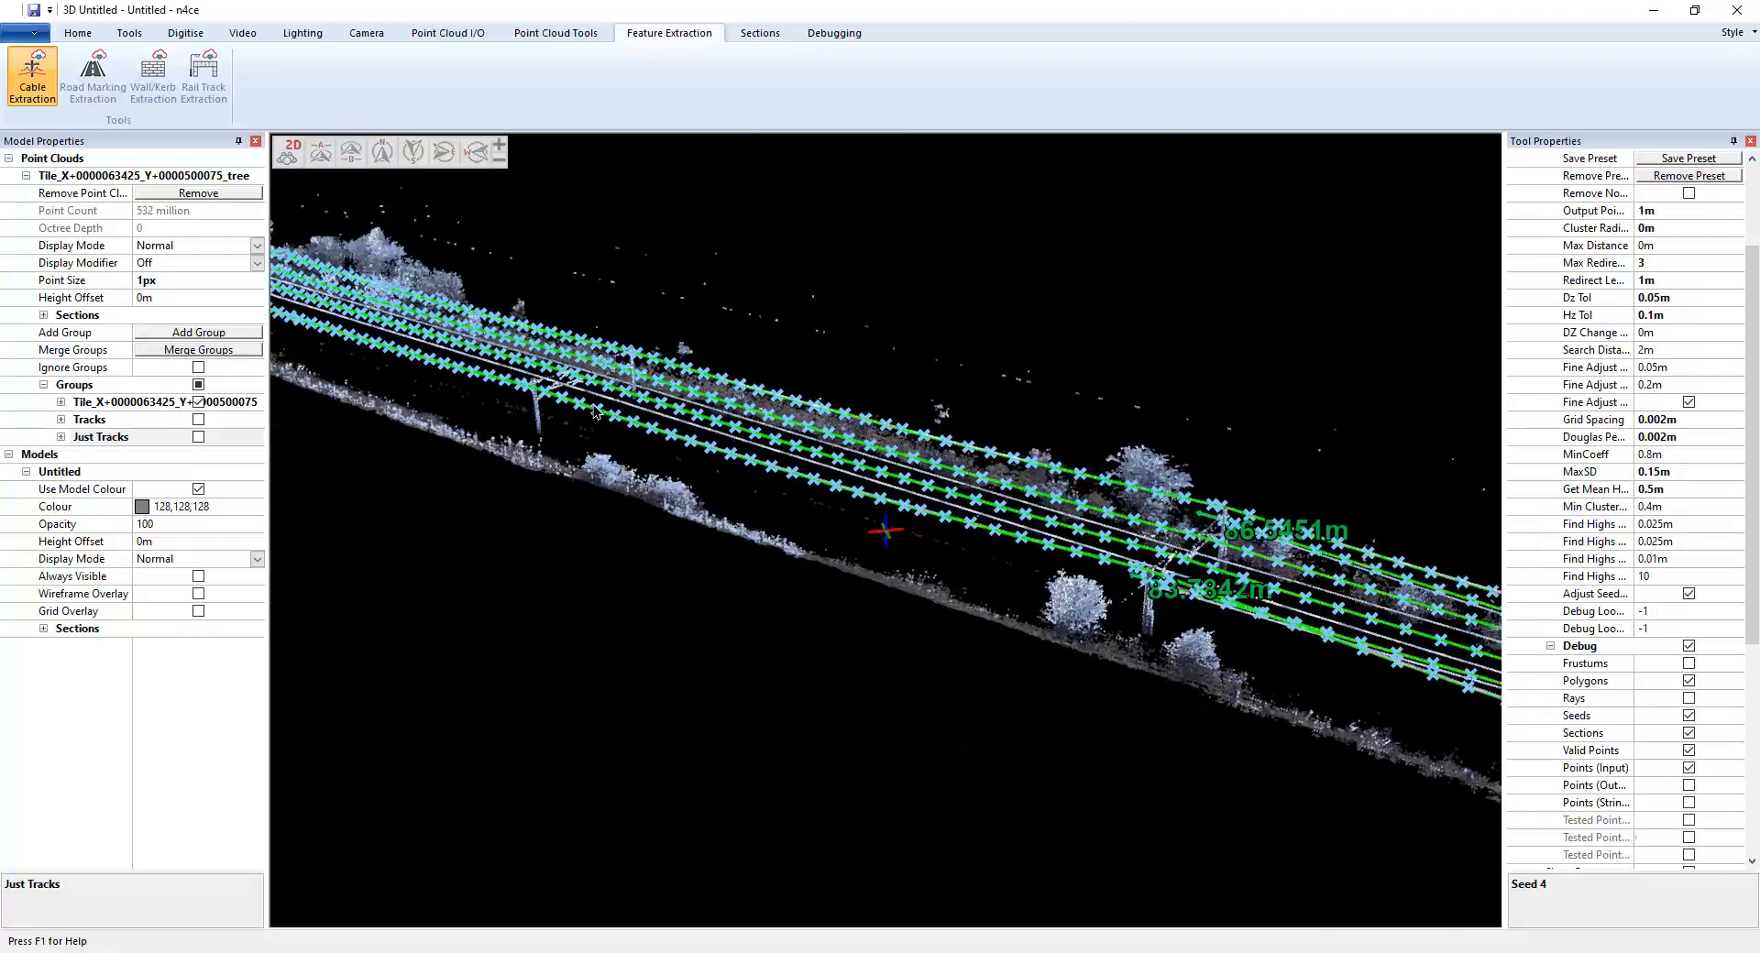
{"action": "scroll", "coordinate": [596, 412], "scroll_direction": "down", "scroll_amount": 3}
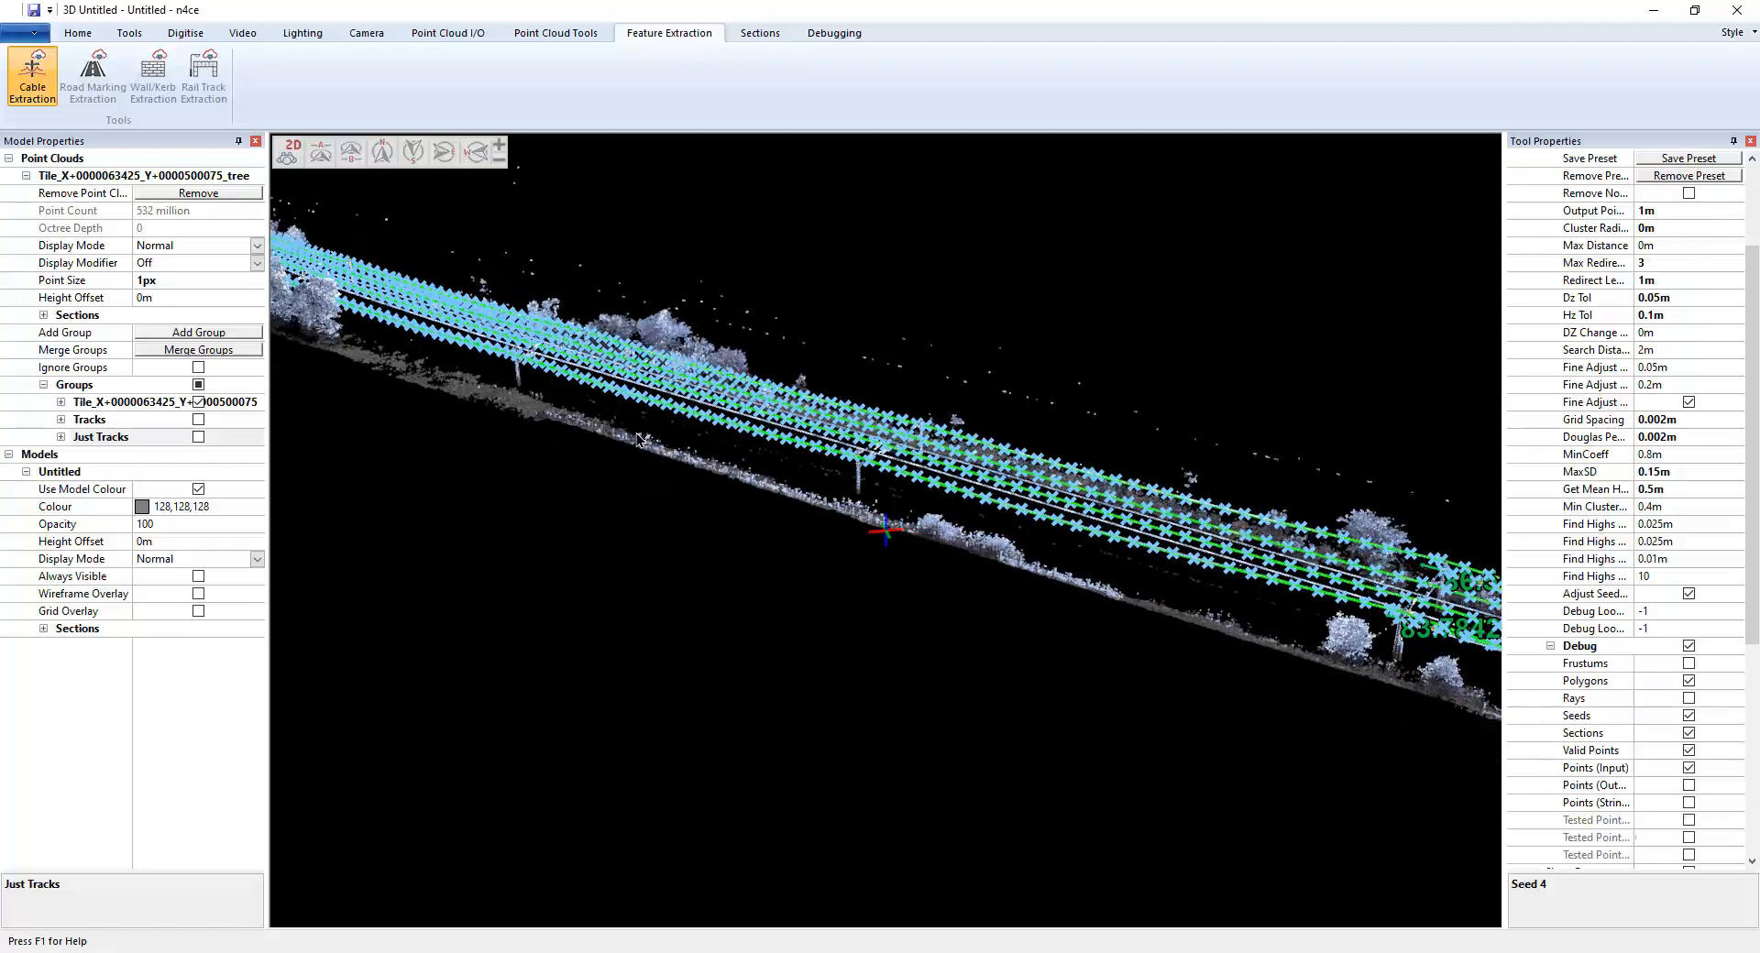
{"action": "middle_click_drag", "start_coordinate": [1039, 529], "coordinate": [641, 432]}
{"action": "scroll", "coordinate": [920, 494], "scroll_direction": "up", "scroll_amount": 5}
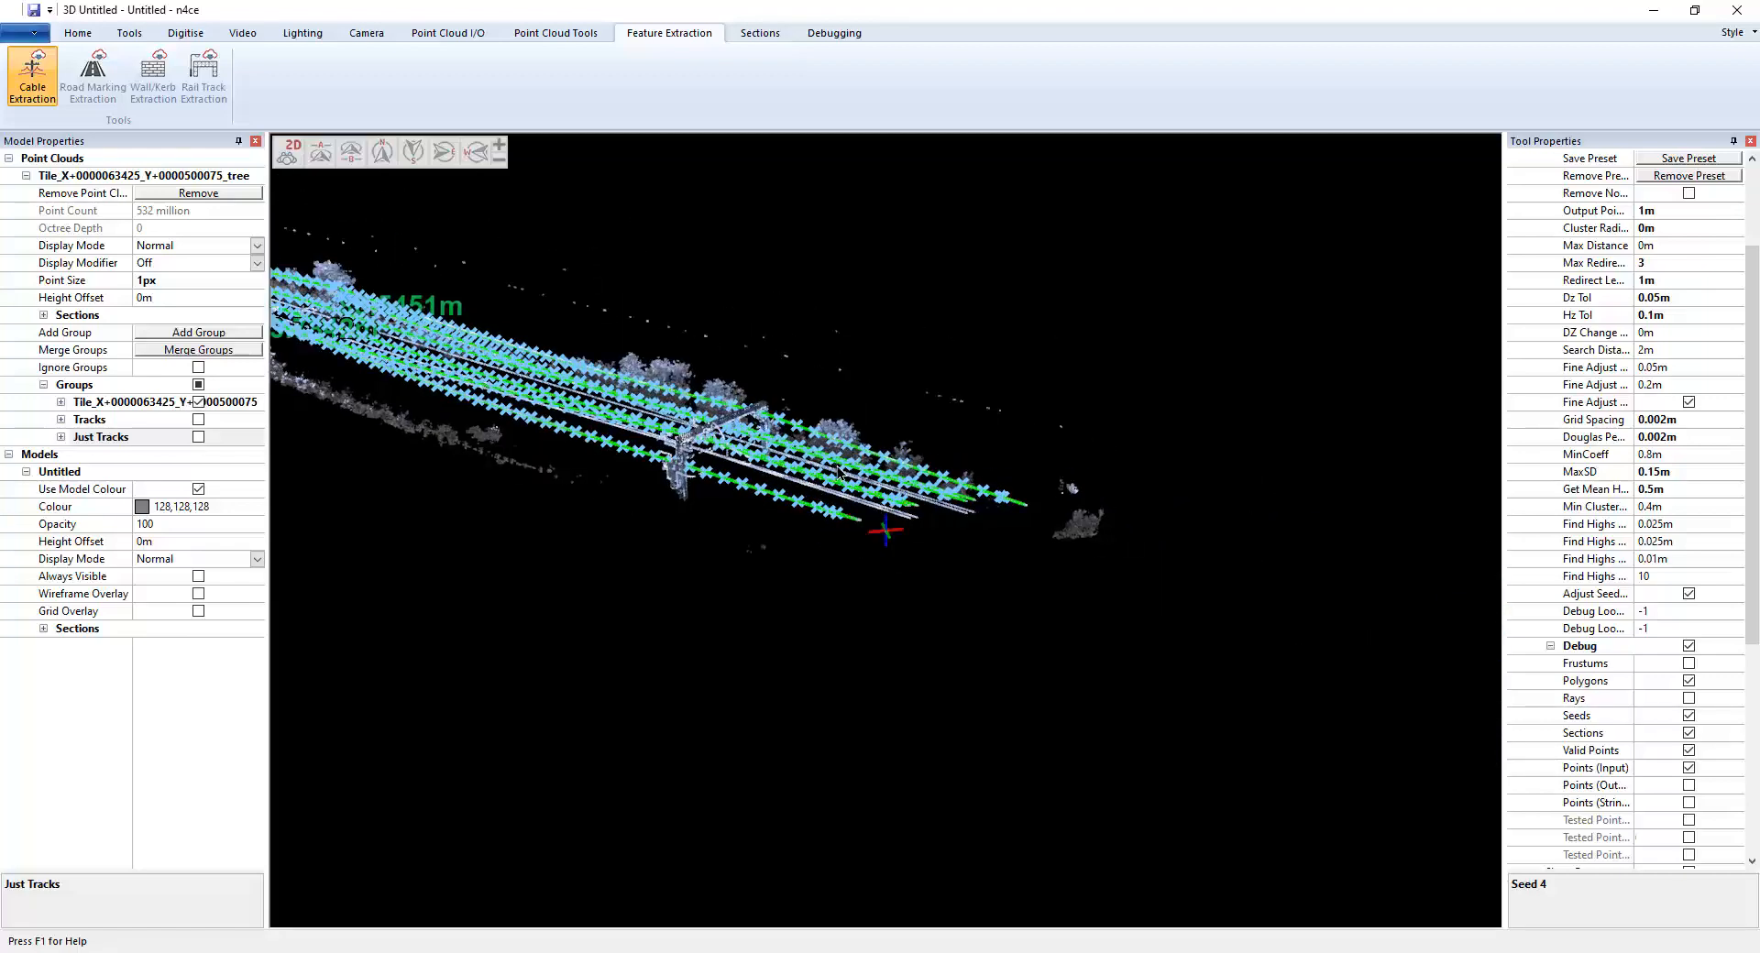
{"action": "scroll", "coordinate": [919, 493], "scroll_direction": "up", "scroll_amount": 3}
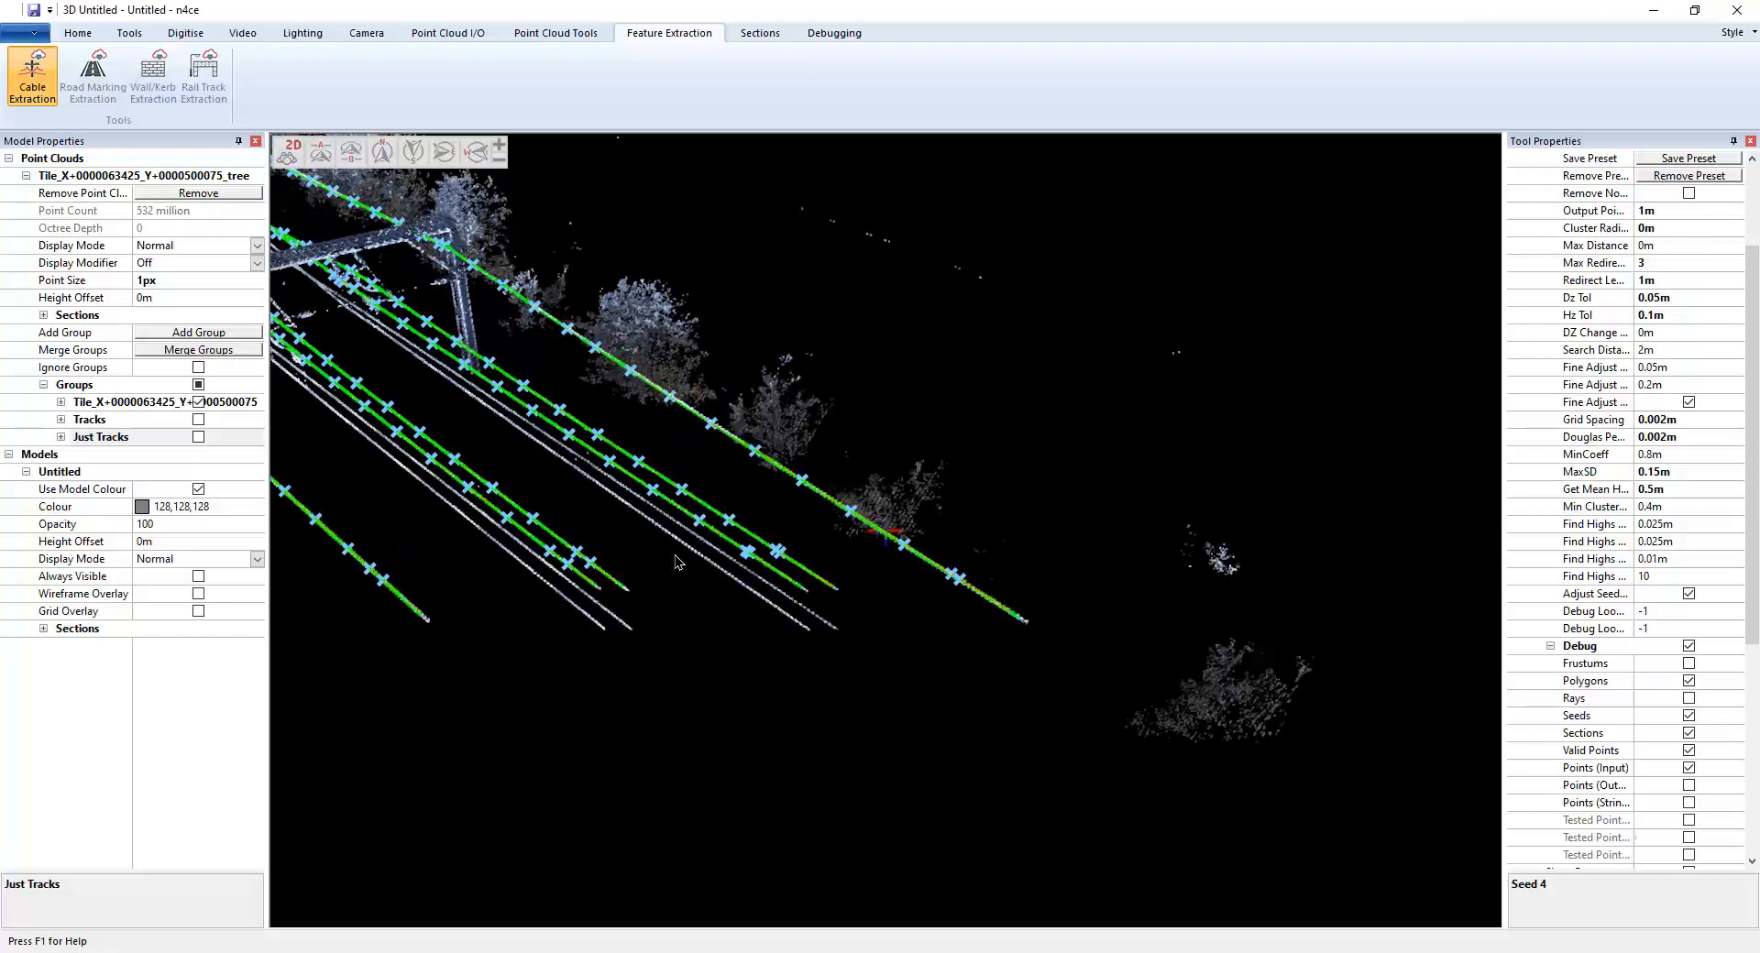
{"action": "left_click", "coordinate": [581, 558]}
{"action": "scroll", "coordinate": [880, 568], "scroll_direction": "up", "scroll_amount": 4}
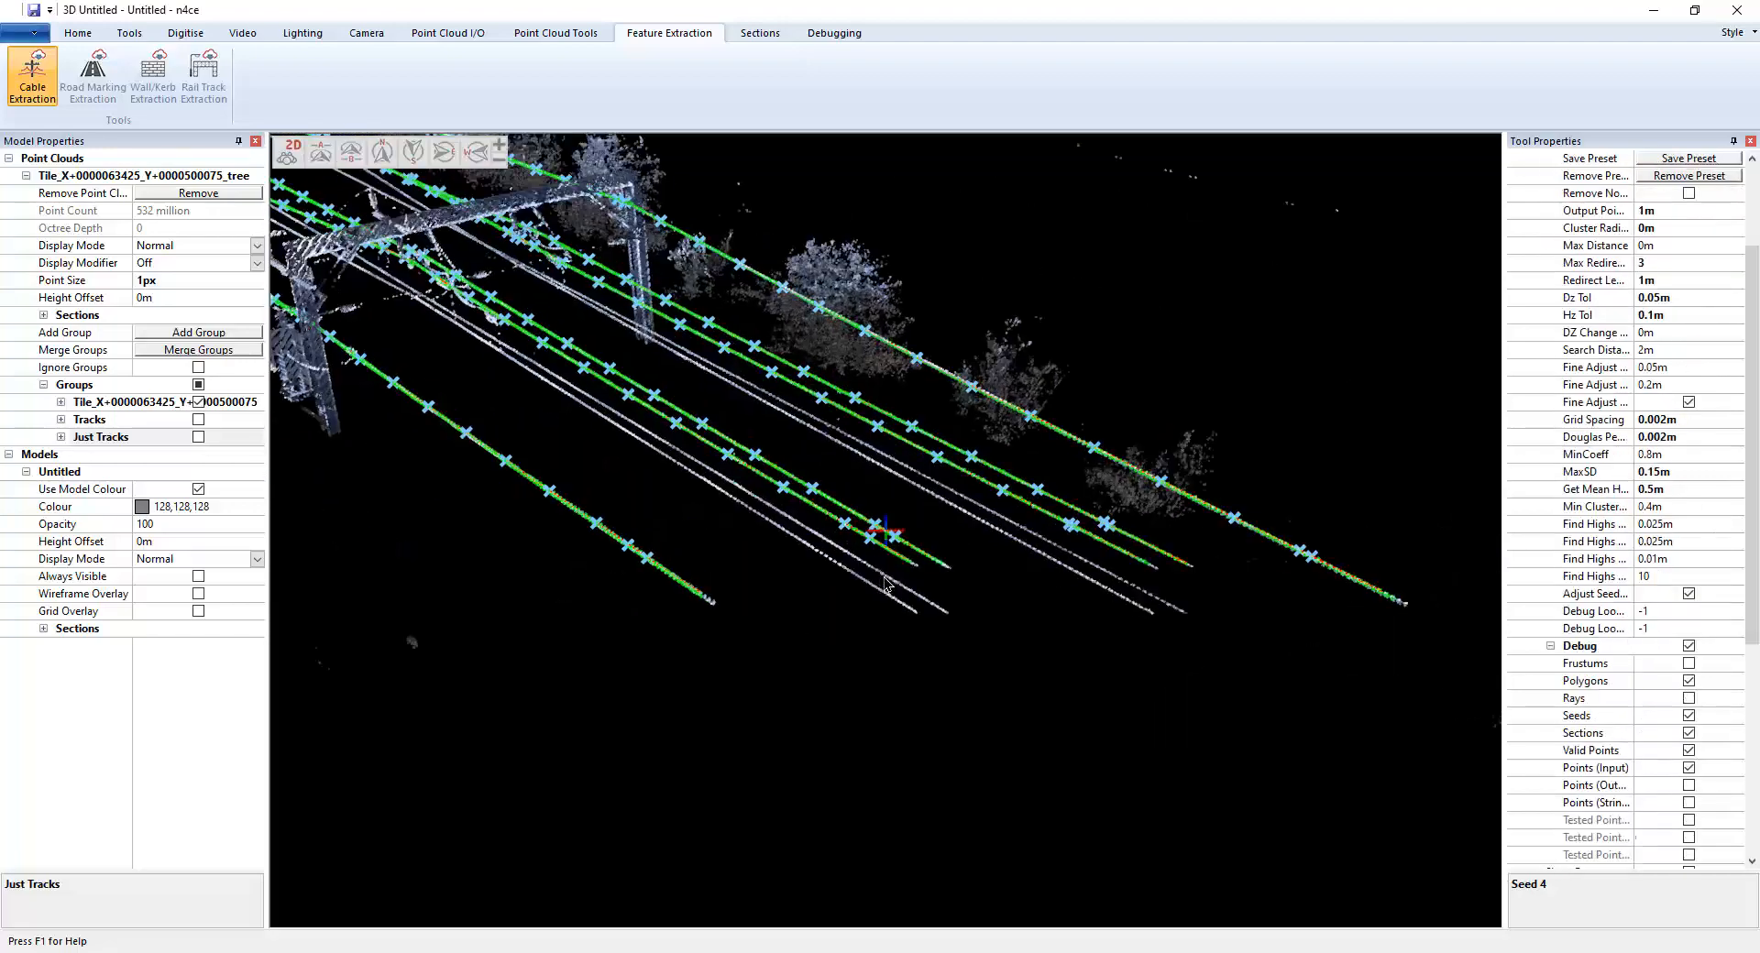
{"action": "middle_click_drag", "start_coordinate": [890, 586], "coordinate": [538, 496]}
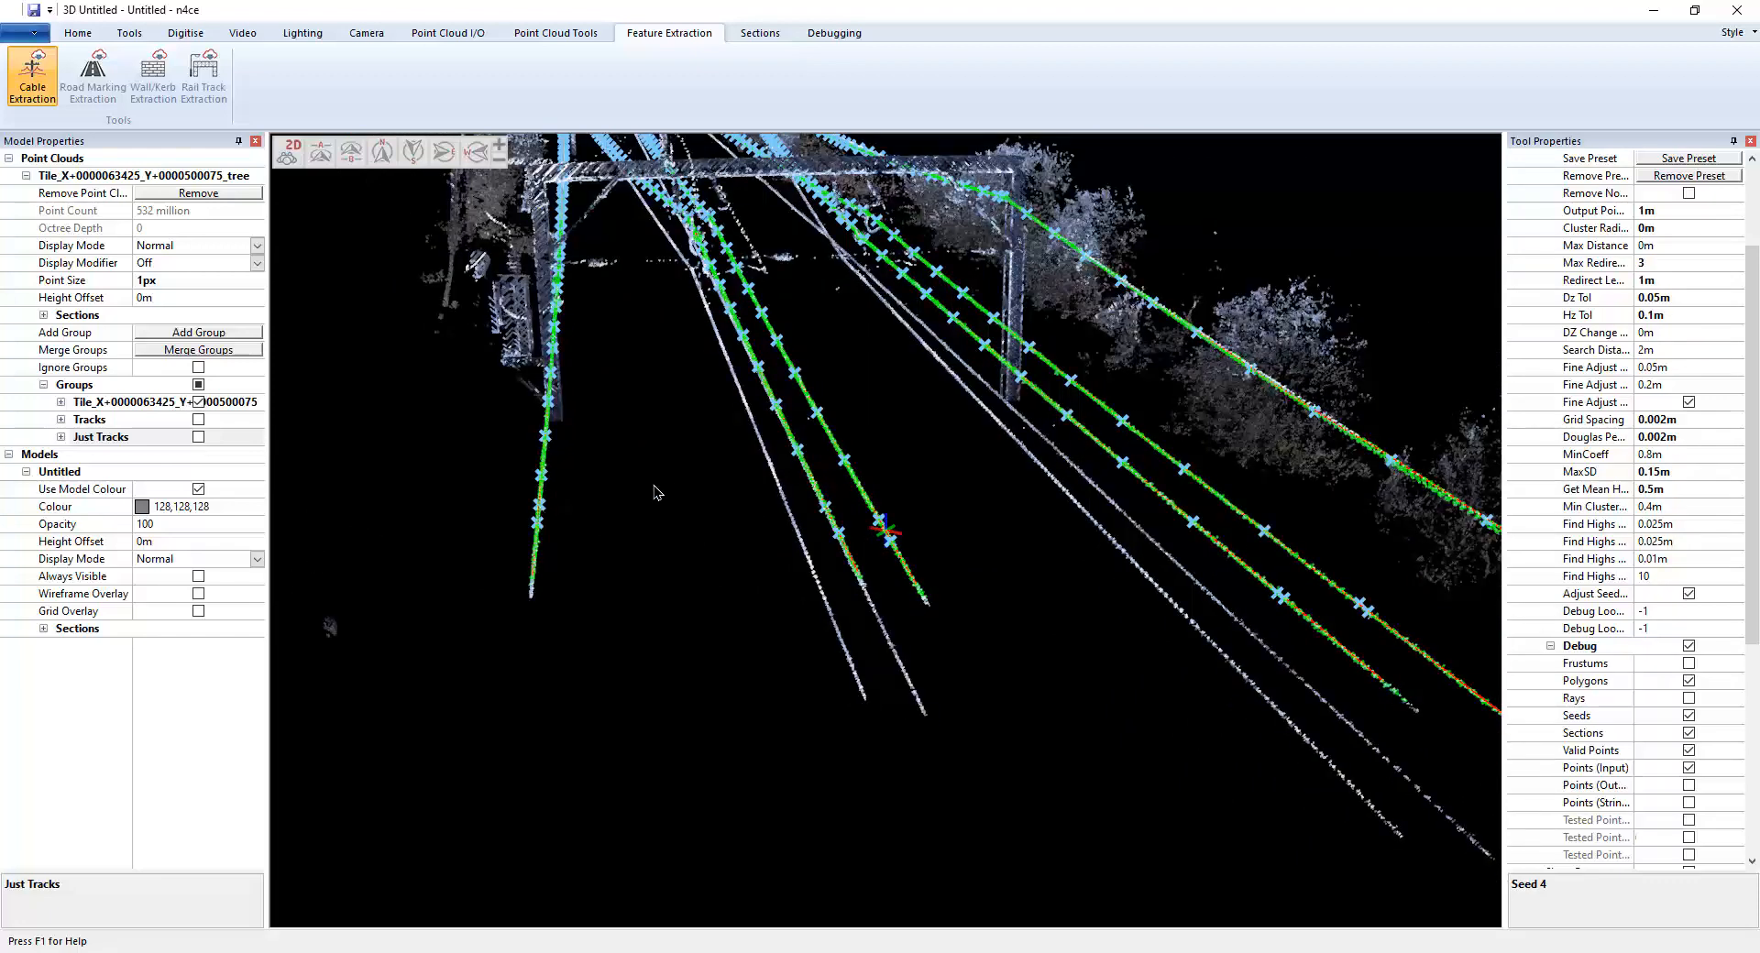
{"action": "middle_click_drag", "start_coordinate": [625, 598], "coordinate": [643, 535]}
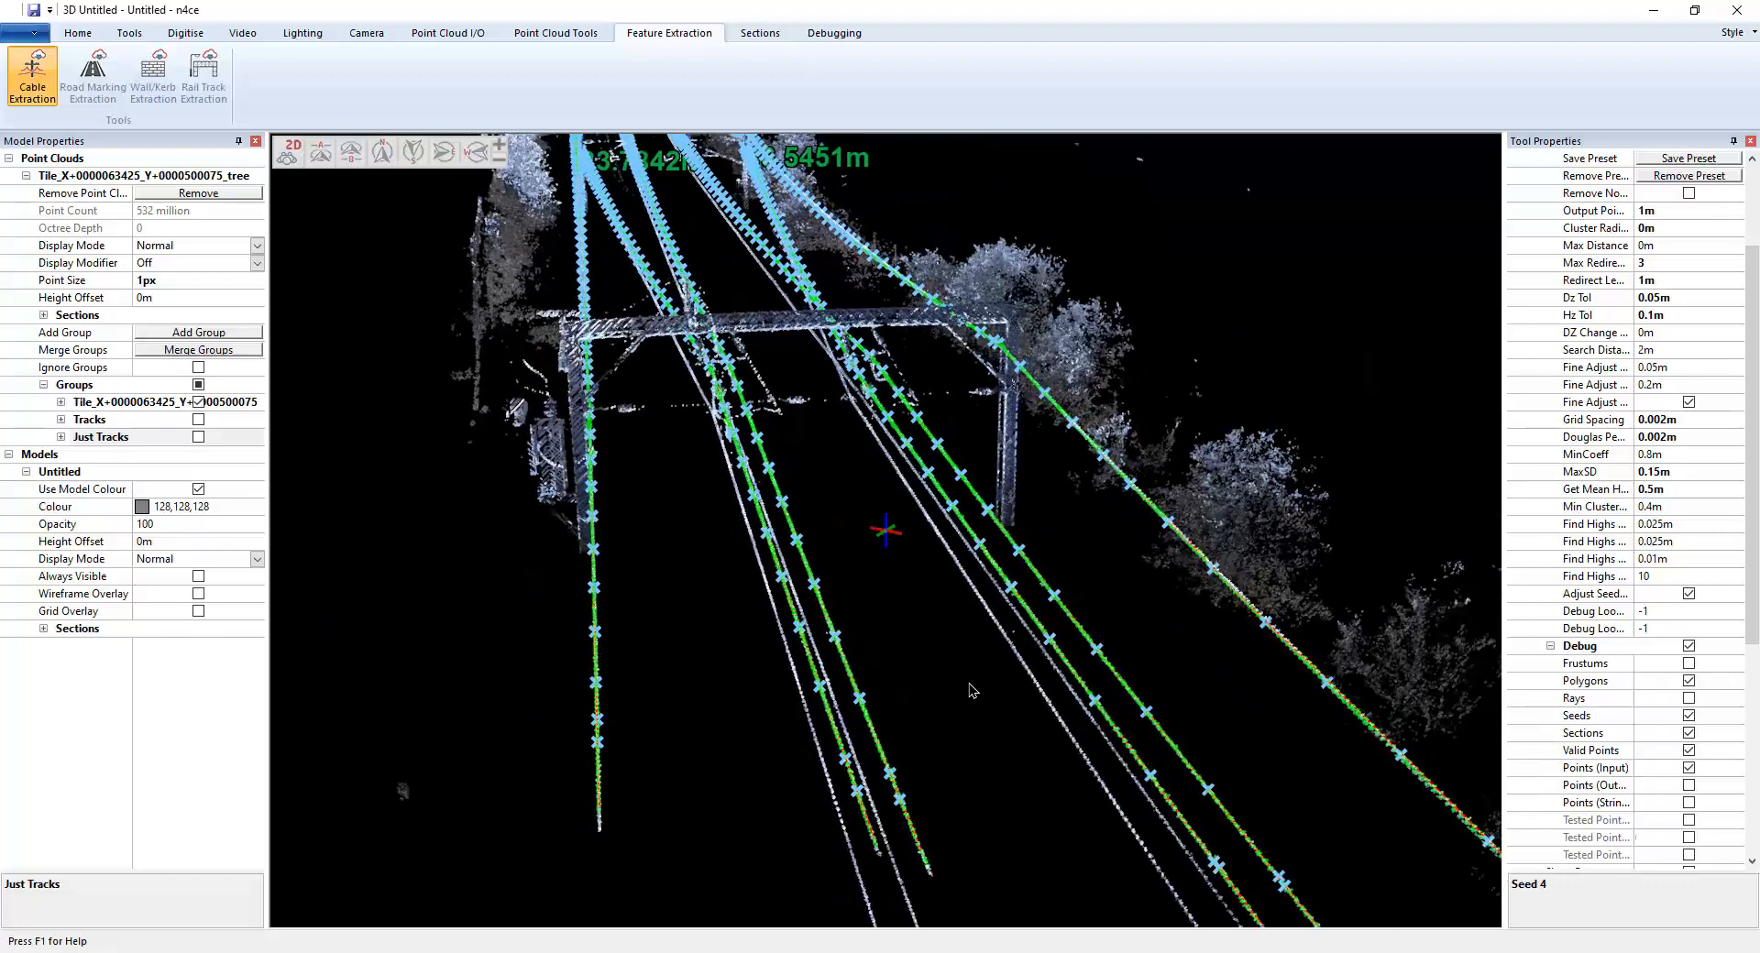
{"action": "scroll", "coordinate": [982, 715], "scroll_direction": "down", "scroll_amount": 1}
{"action": "middle_click_drag", "start_coordinate": [970, 710], "coordinate": [890, 633]}
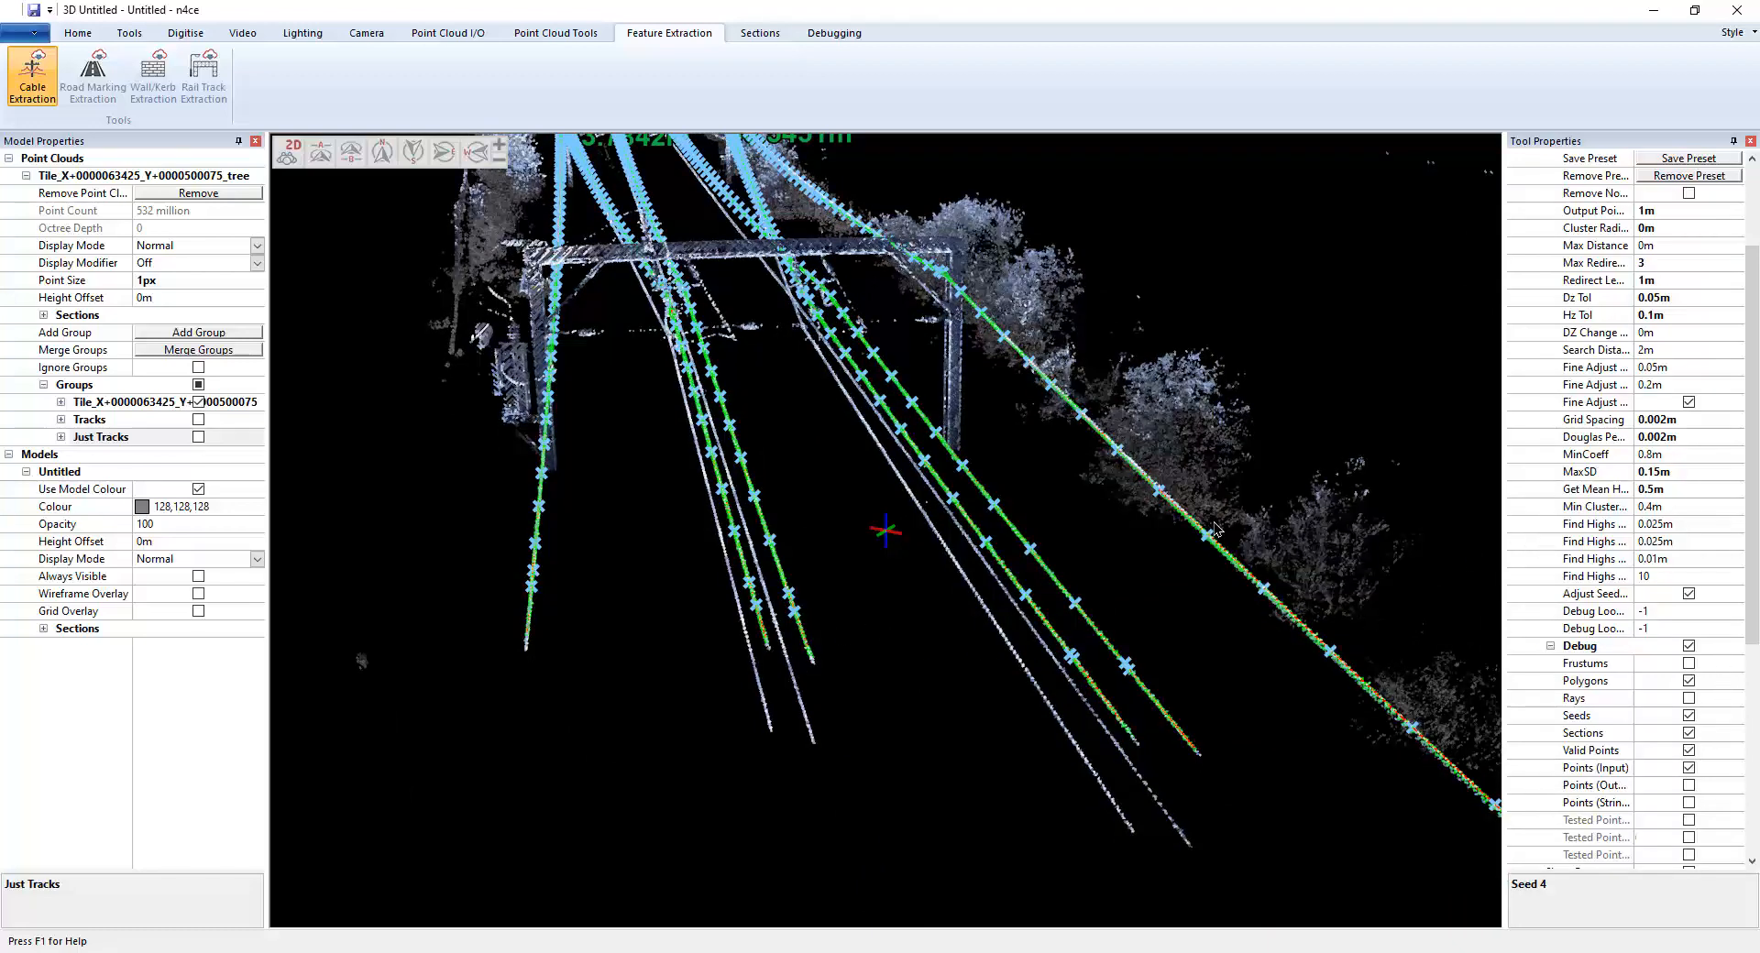
{"action": "scroll", "coordinate": [1196, 548], "scroll_direction": "down", "scroll_amount": 1}
{"action": "scroll", "coordinate": [1148, 619], "scroll_direction": "down", "scroll_amount": 1}
{"action": "scroll", "coordinate": [1144, 608], "scroll_direction": "down", "scroll_amount": 1}
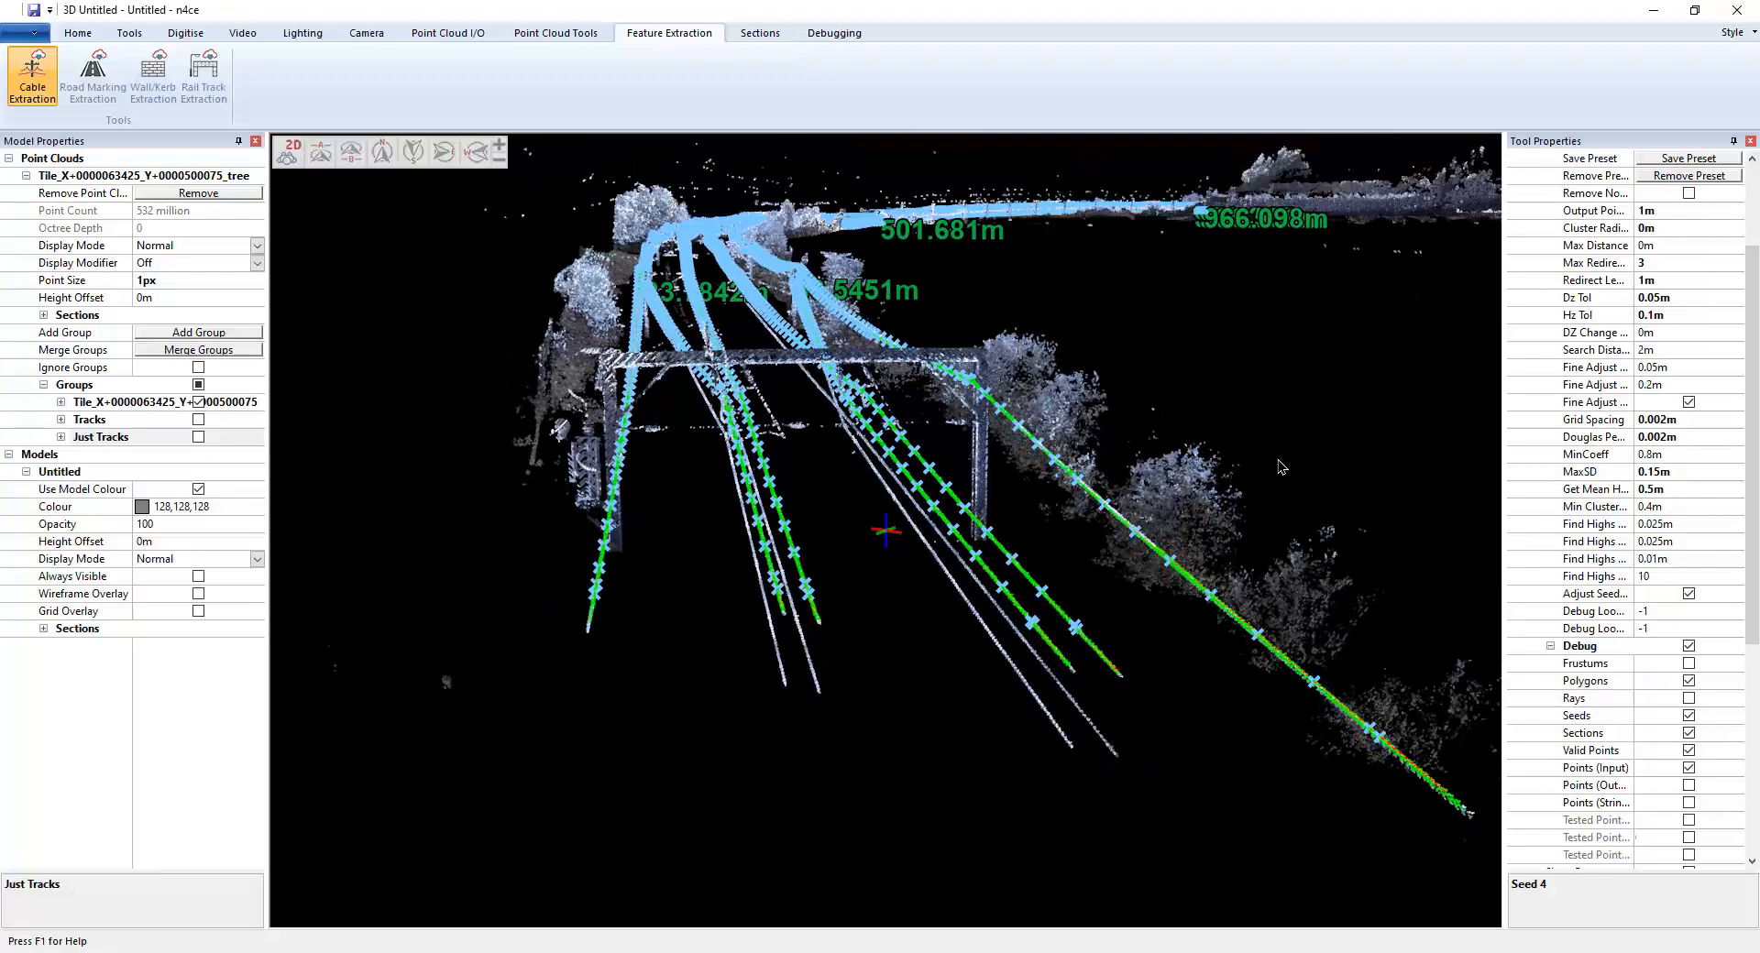
Set the line code to CW and commit all six extracted cable strings to the model
{"action": "left_click_drag", "start_coordinate": [1751, 618], "coordinate": [1751, 828]}
{"action": "left_click", "coordinate": [1661, 801]}
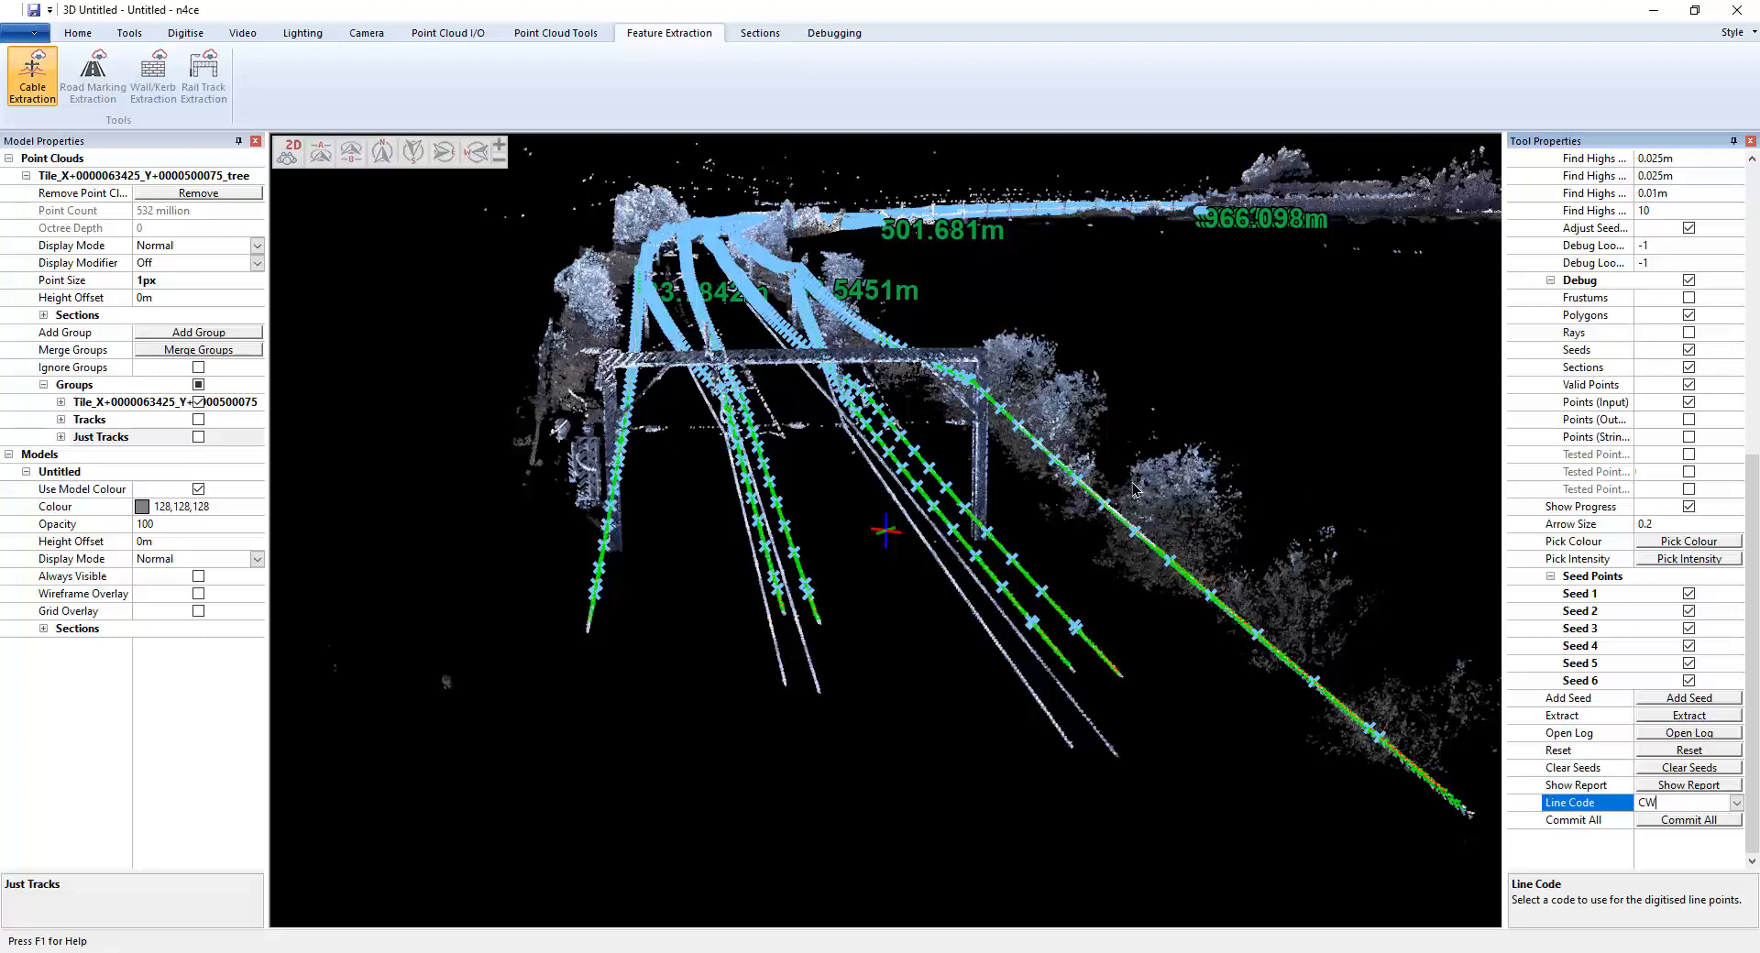
{"action": "left_click", "coordinate": [1697, 821]}
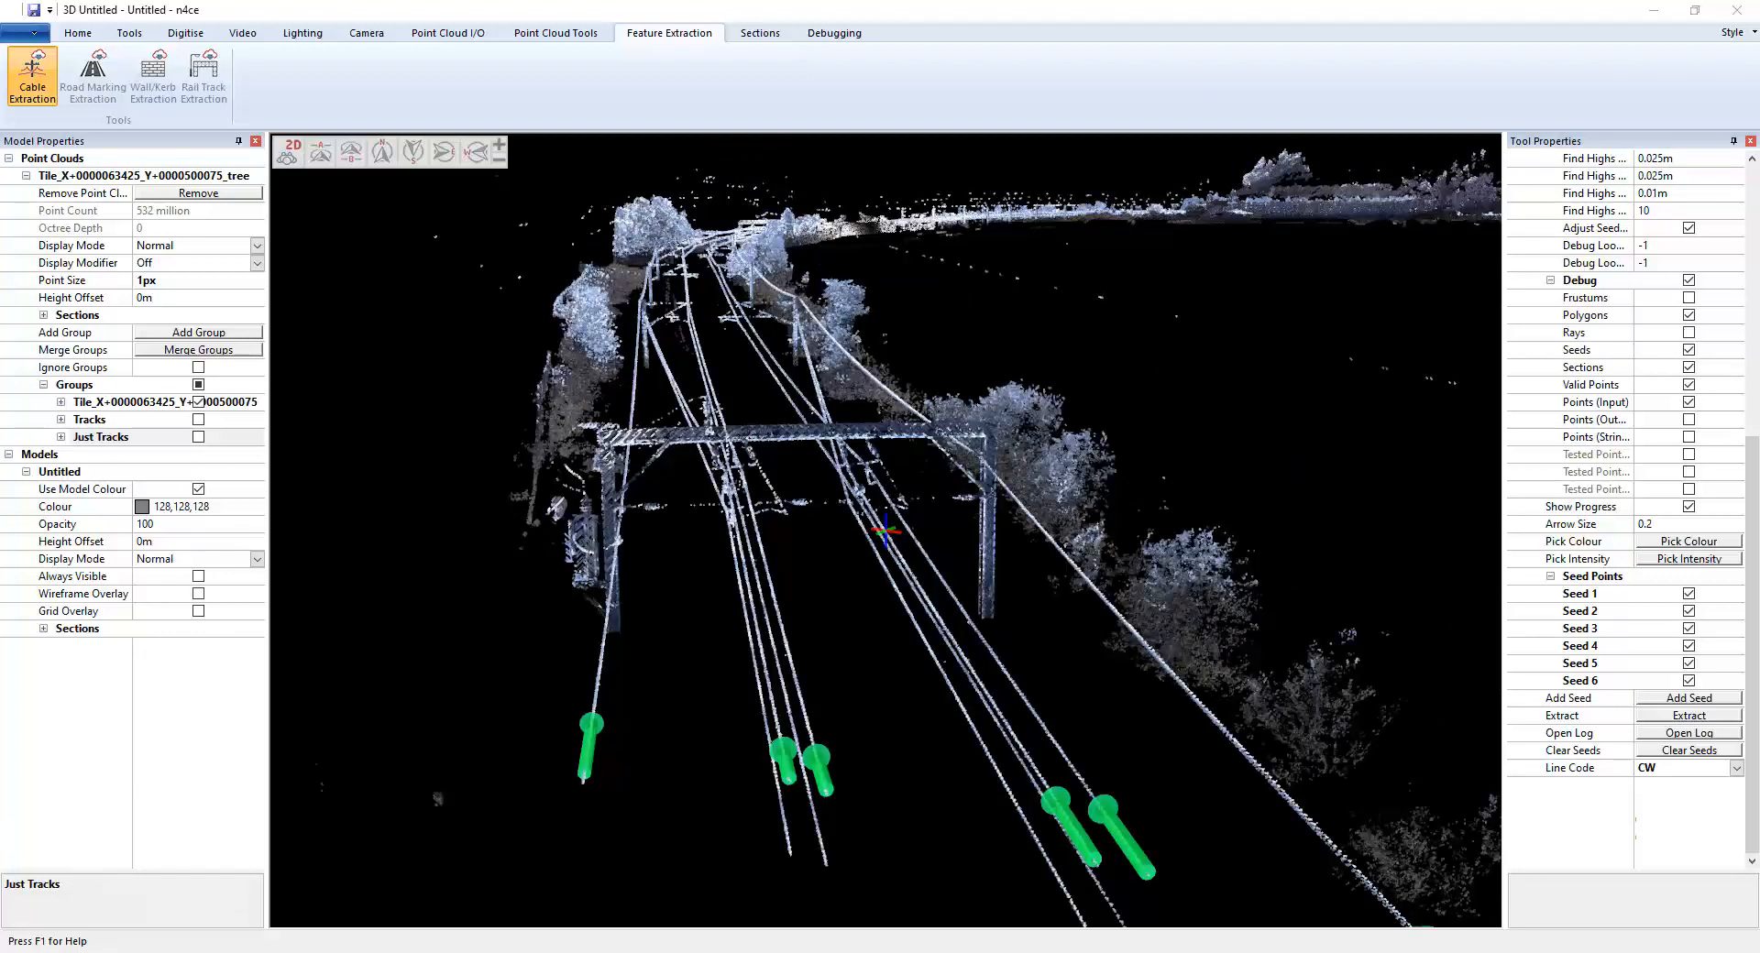
Make the Untitled model always visible through other models and refresh its data to display the committed strings
{"action": "left_click", "coordinate": [198, 577]}
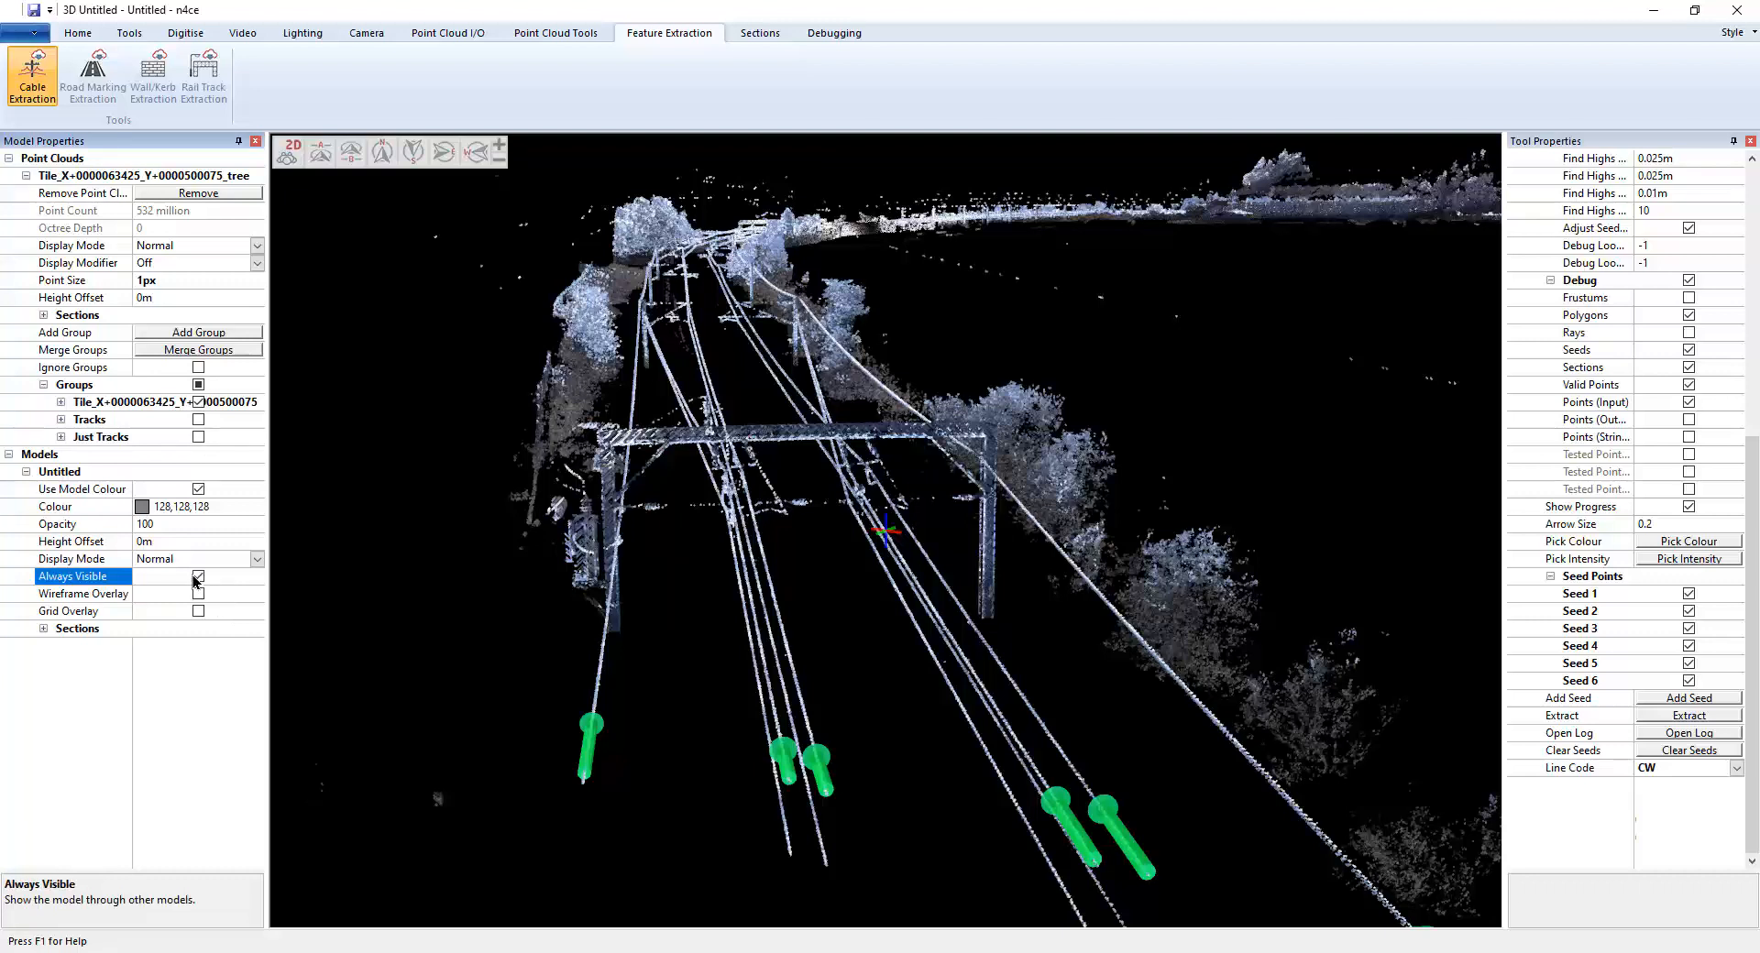
{"action": "left_click", "coordinate": [97, 38]}
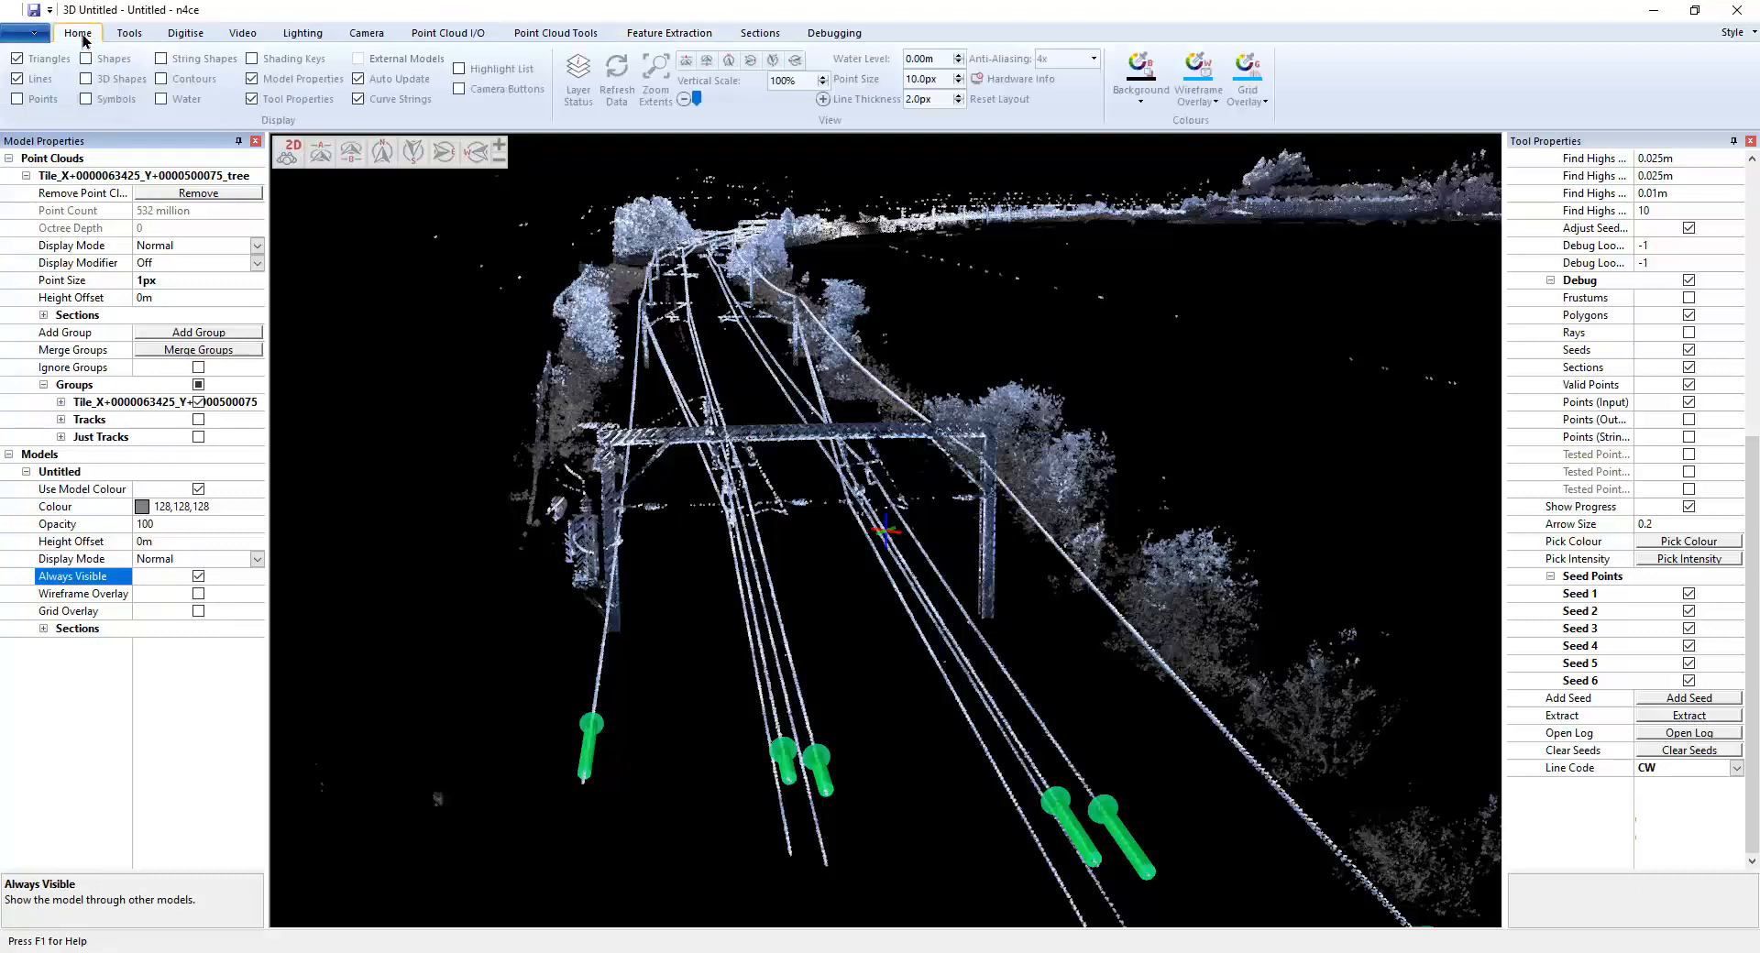
{"action": "left_click", "coordinate": [613, 94]}
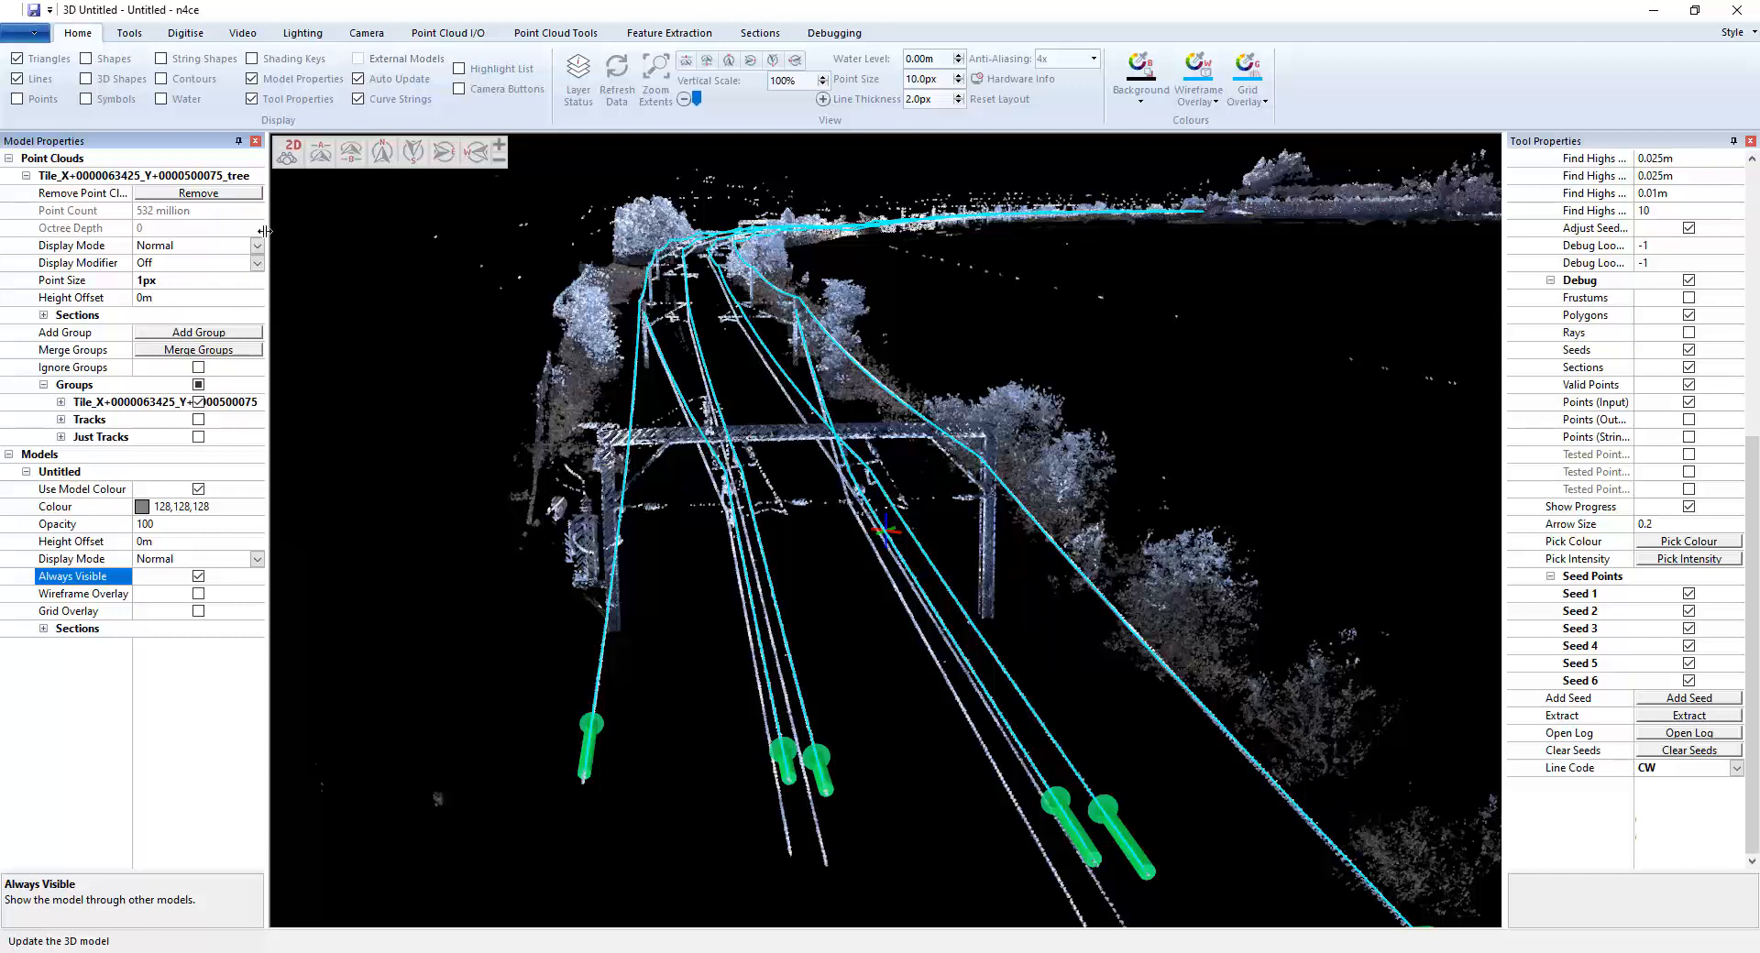
Switch the point cloud's display off to examine the committed strings alone, and return it to Normal display
{"action": "left_click", "coordinate": [258, 249]}
{"action": "left_click", "coordinate": [174, 262]}
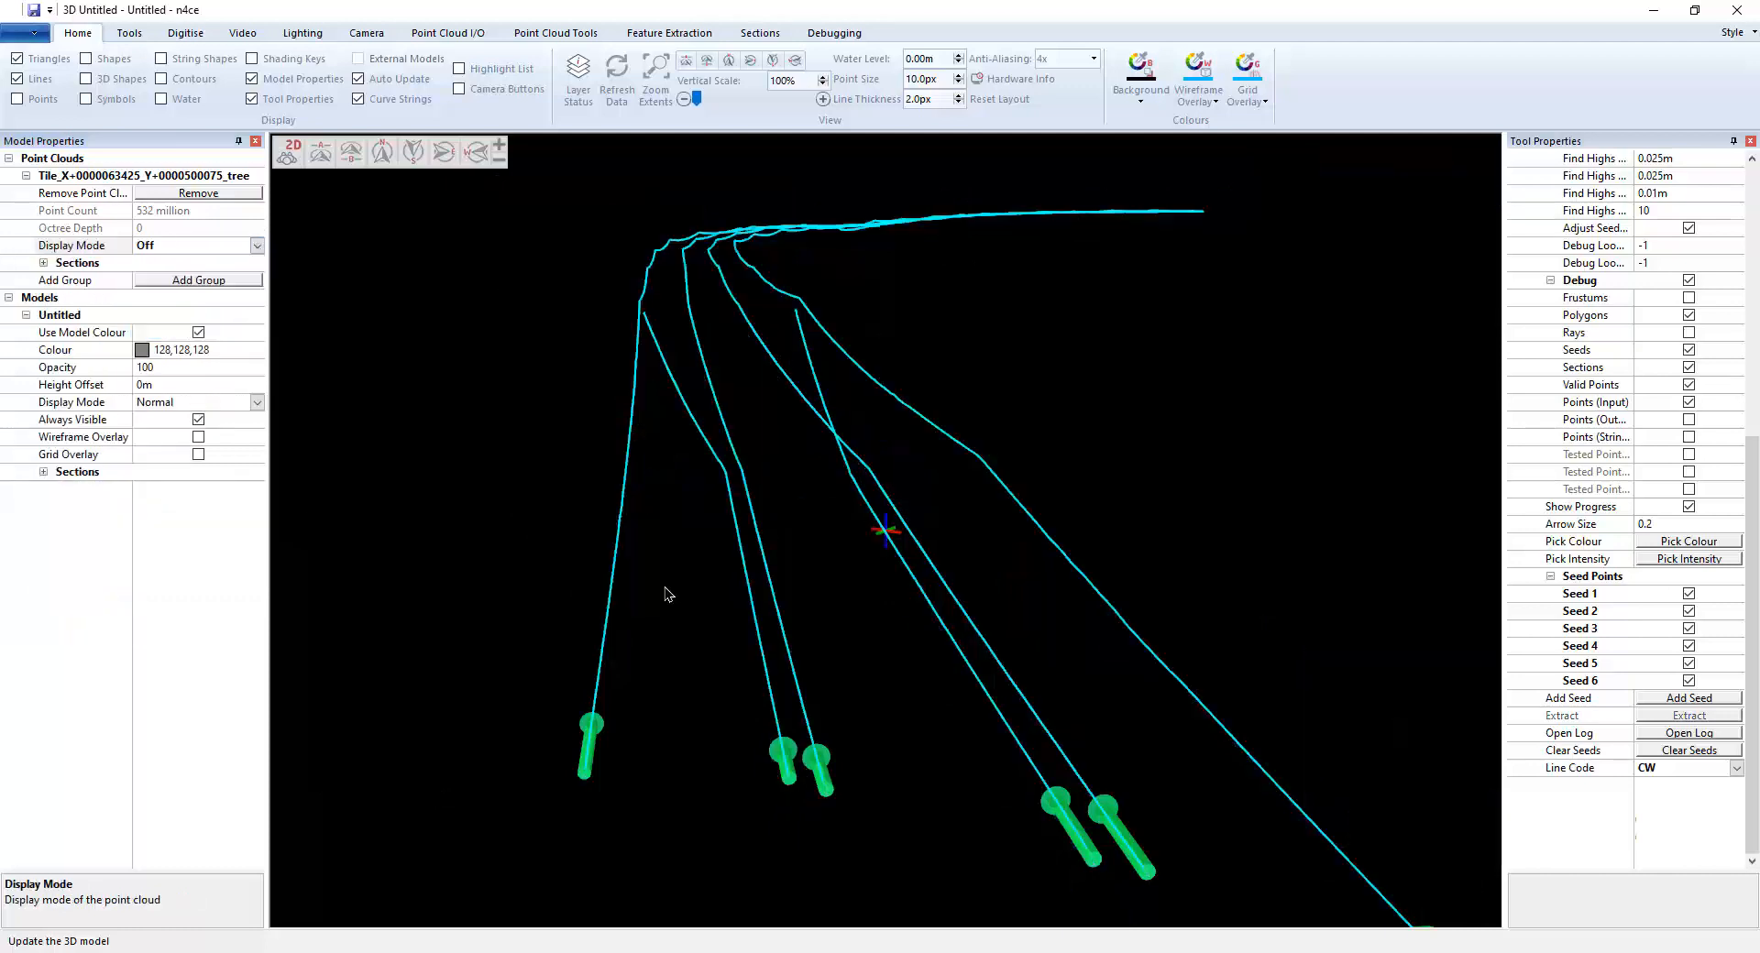
{"action": "left_click_drag", "start_coordinate": [954, 518], "coordinate": [1106, 604]}
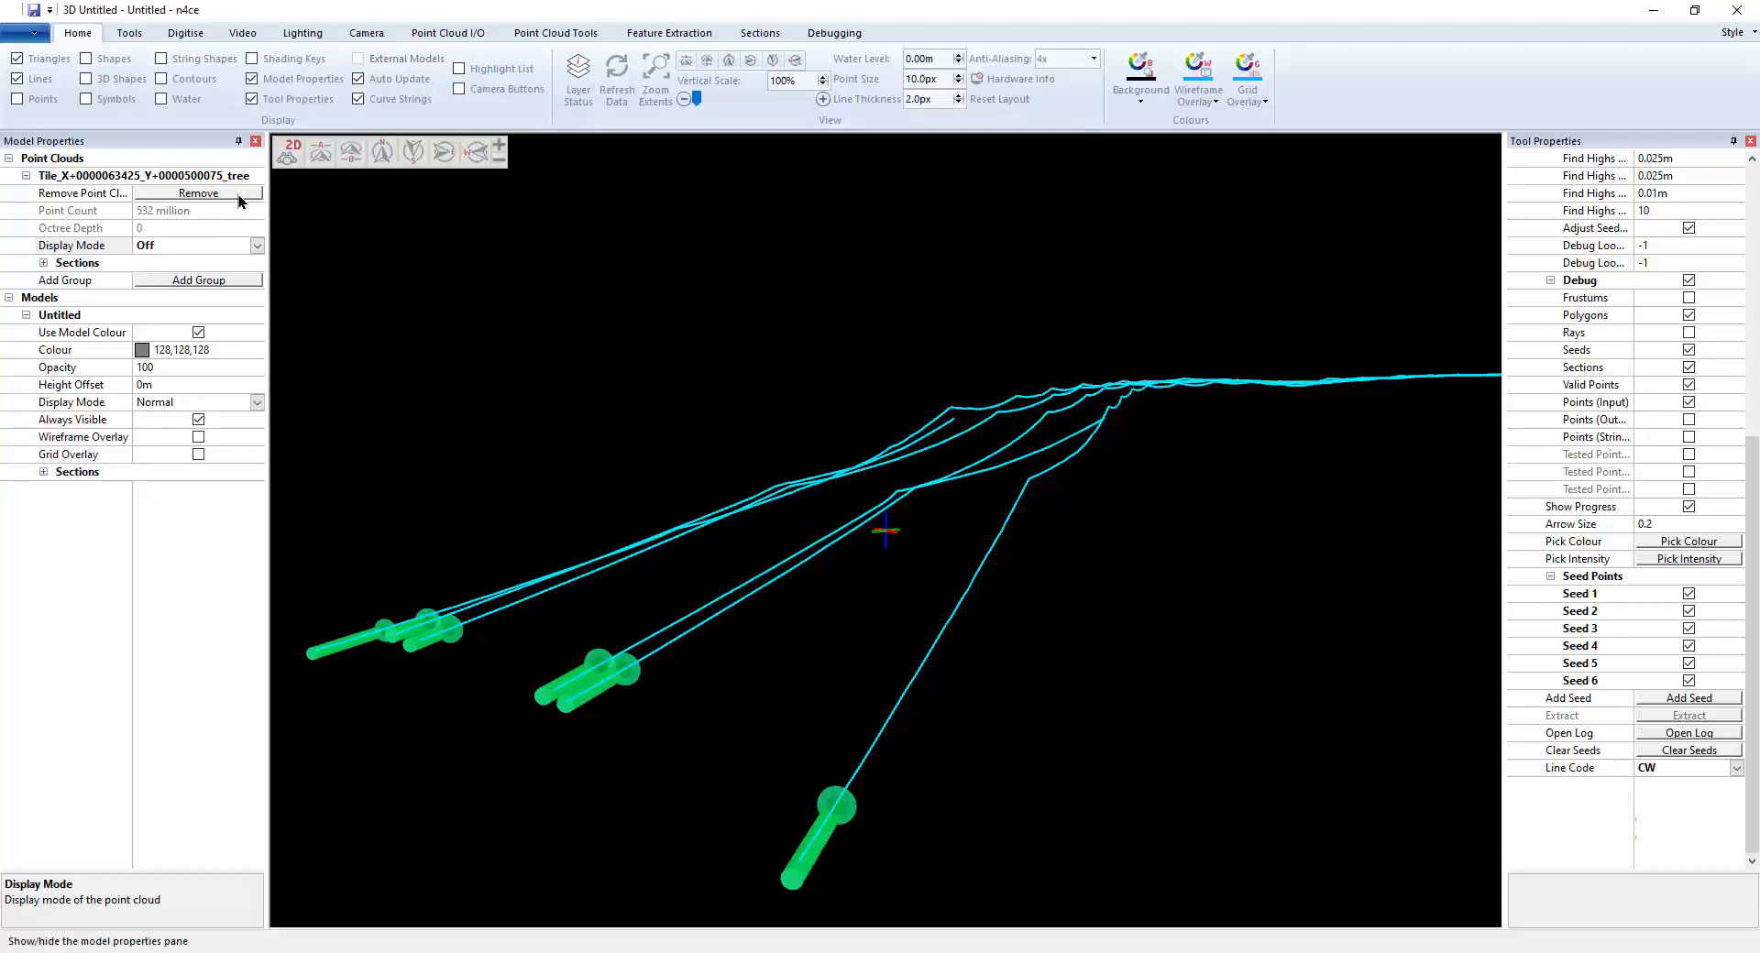
{"action": "left_click", "coordinate": [257, 245]}
{"action": "left_click", "coordinate": [201, 279]}
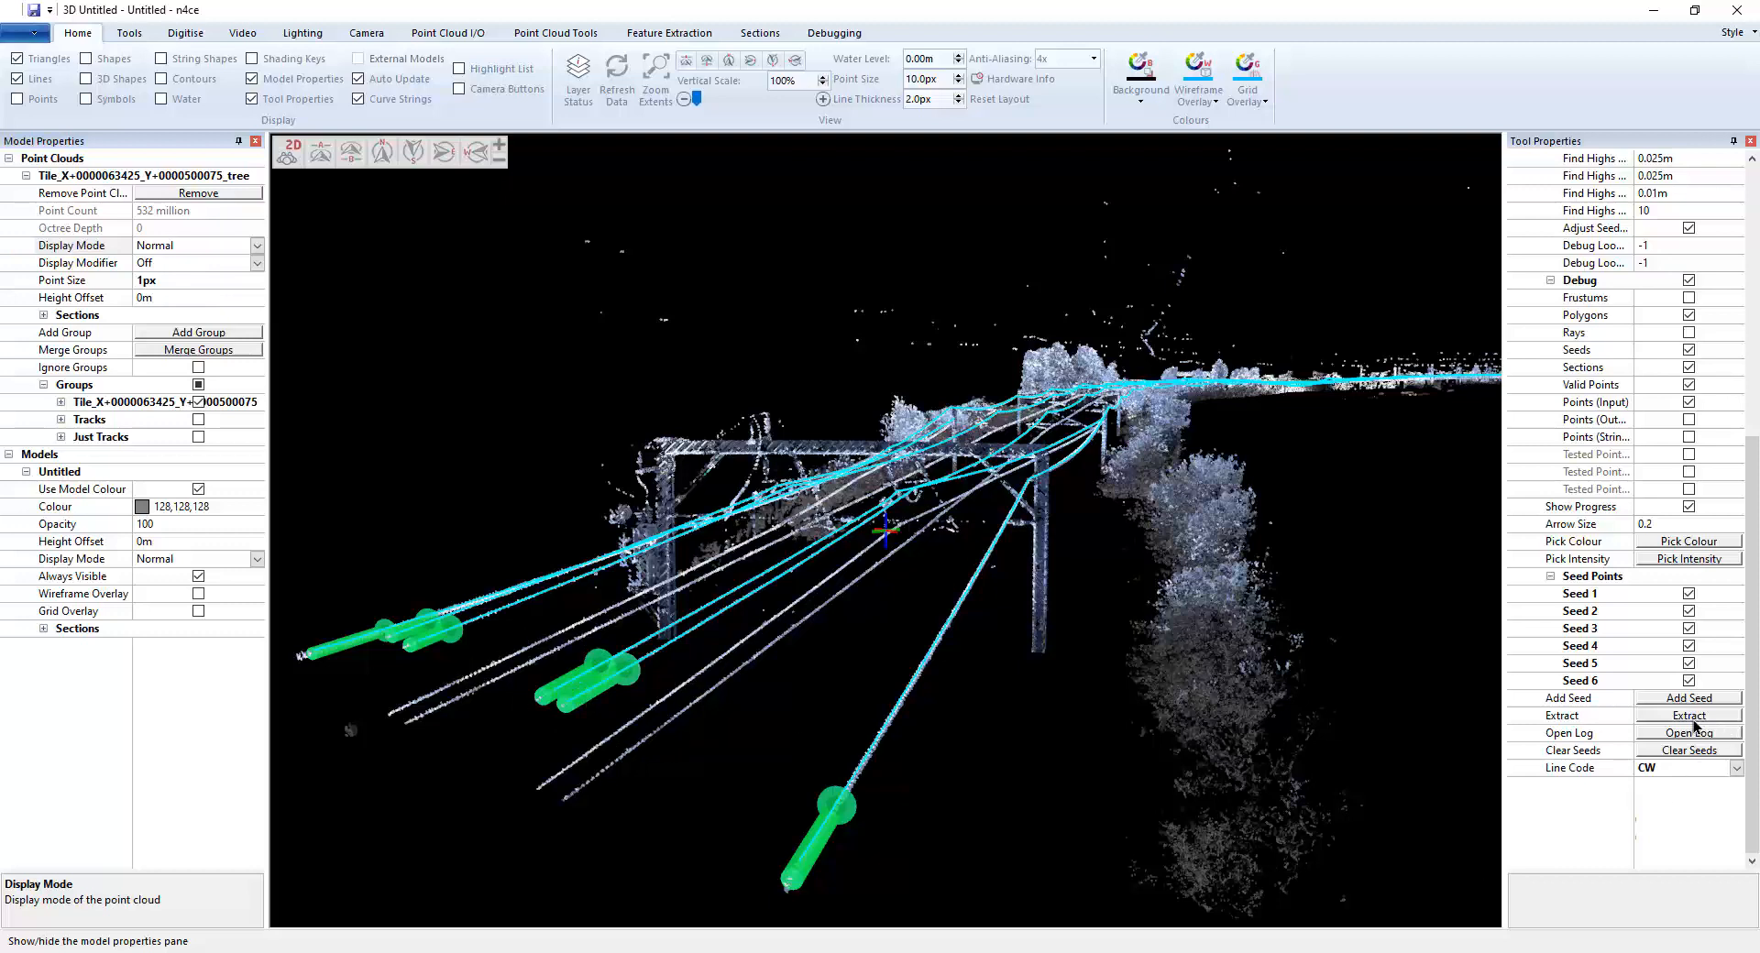
Clear the existing seeds and place four new ones at the near ends of the remaining unextracted cables, aligned along each cable
{"action": "left_click", "coordinate": [1687, 752]}
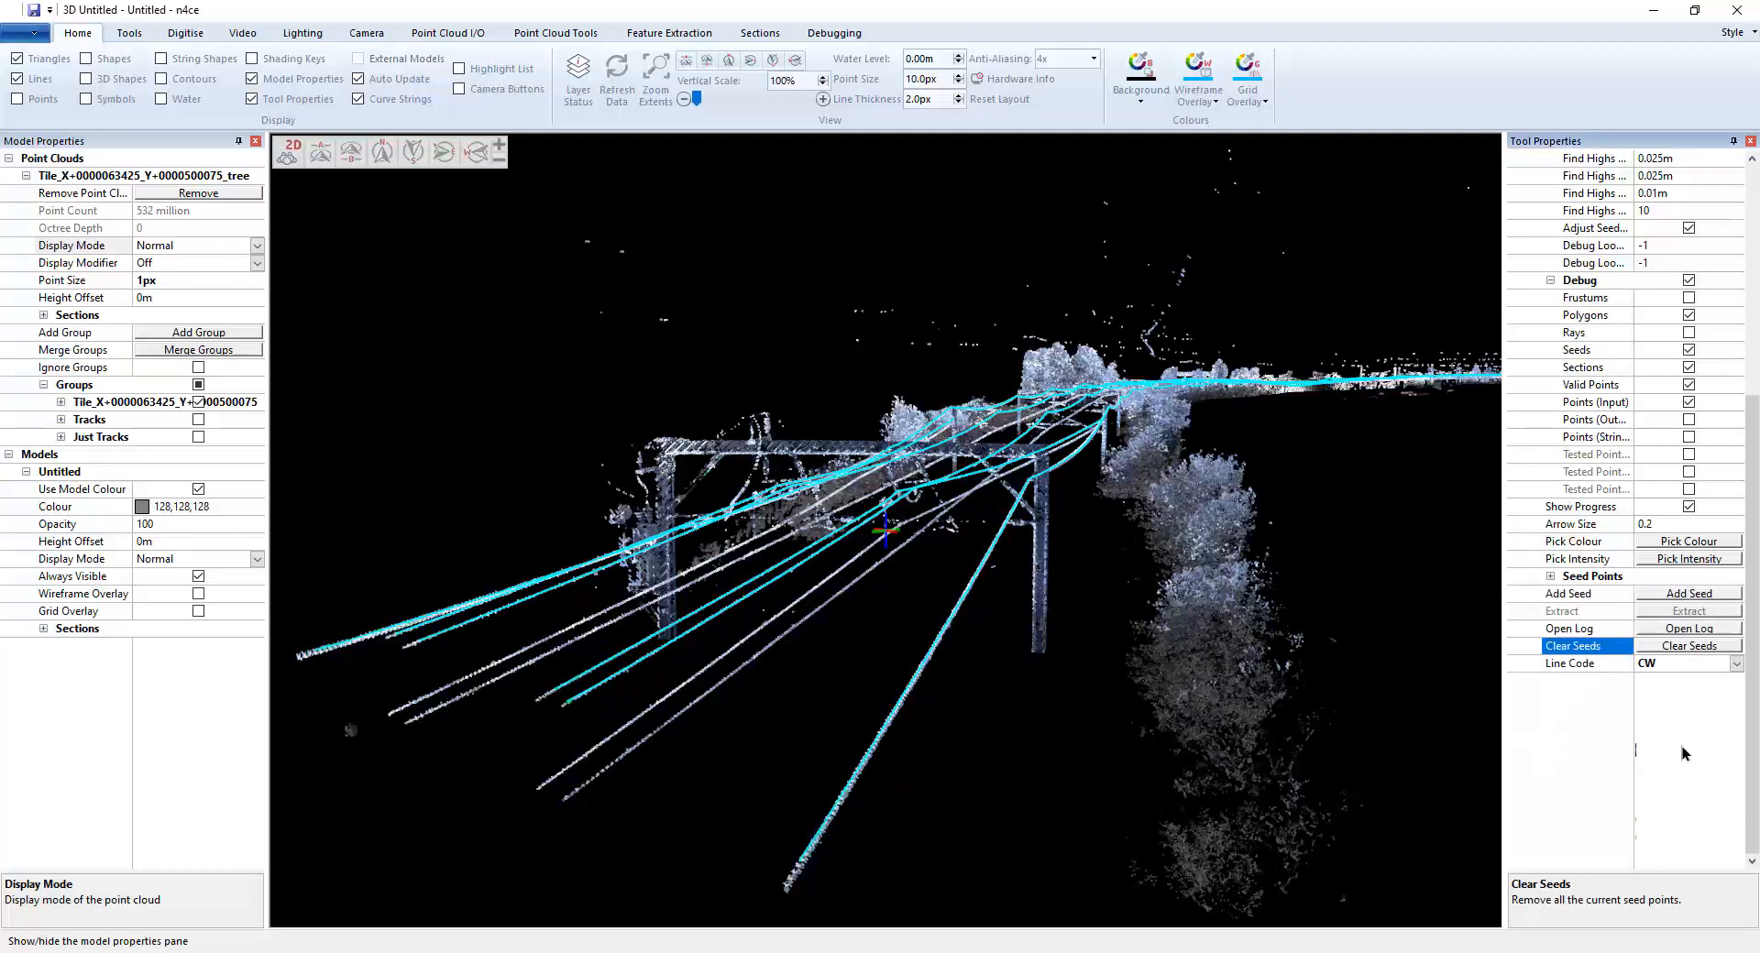
{"action": "left_click", "coordinate": [1690, 594]}
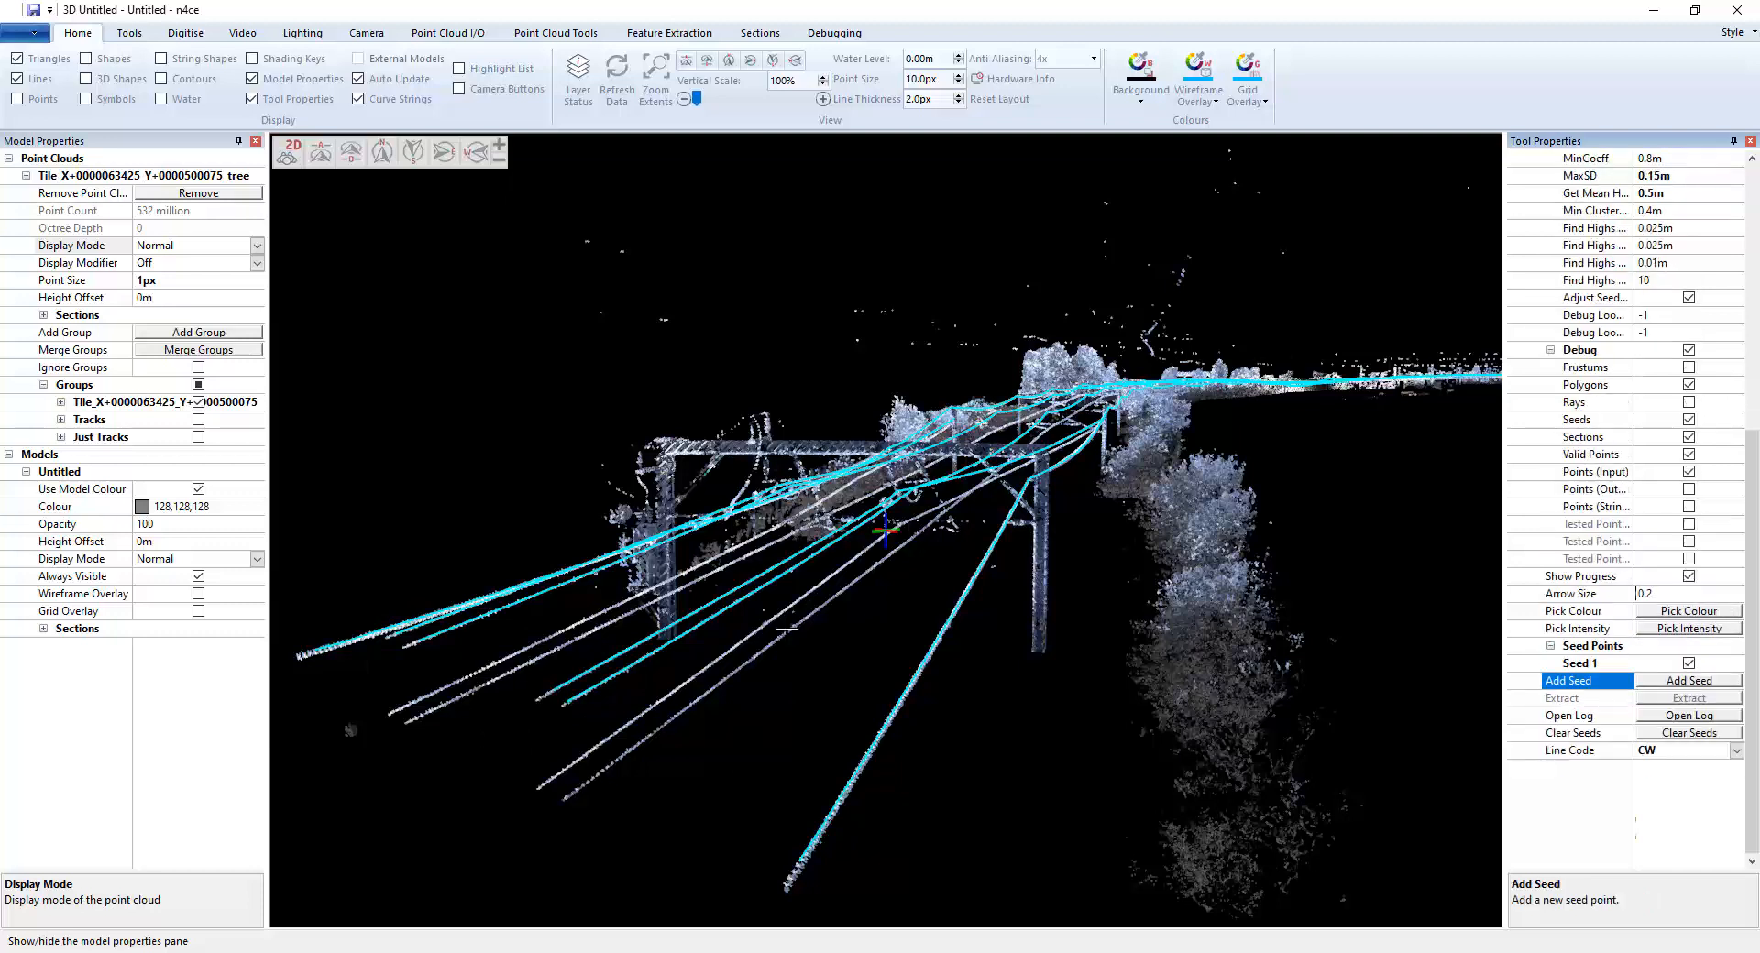
{"action": "left_click_drag", "start_coordinate": [393, 712], "coordinate": [451, 685]}
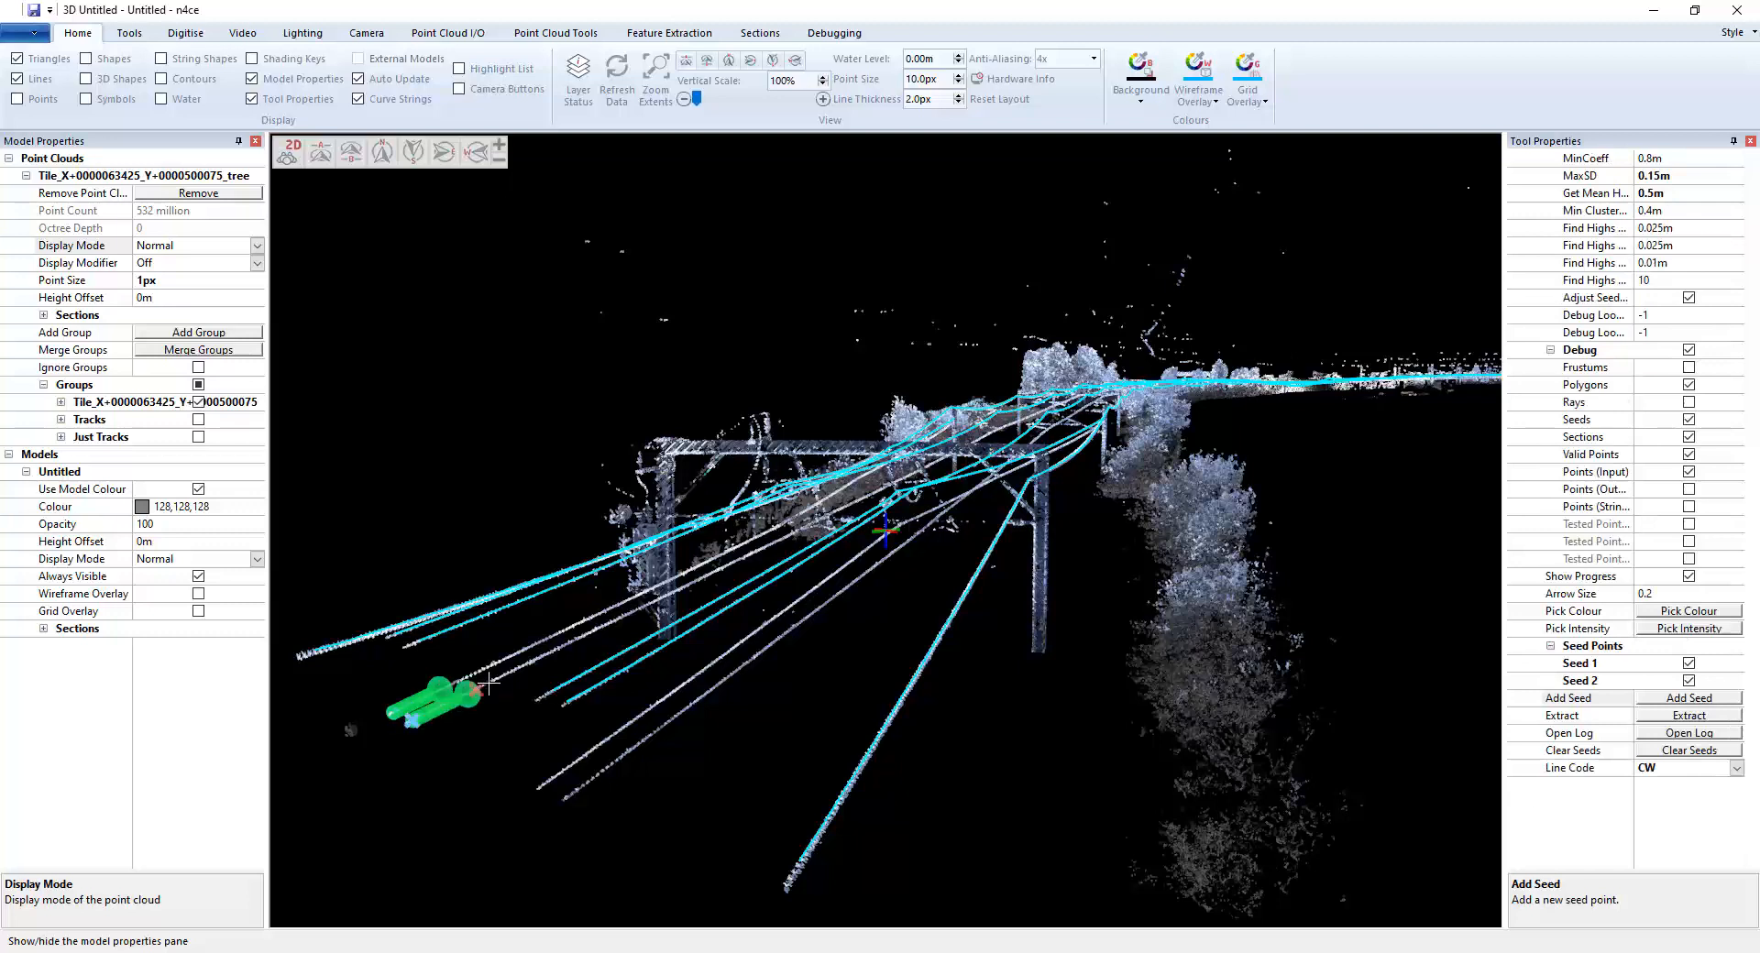
{"action": "left_click", "coordinate": [545, 783]}
{"action": "mouse_move", "coordinate": [544, 783]}
{"action": "left_mouse_down"}
{"action": "mouse_move", "coordinate": [596, 748]}
{"action": "mouse_move", "coordinate": [564, 799]}
{"action": "left_mouse_up"}
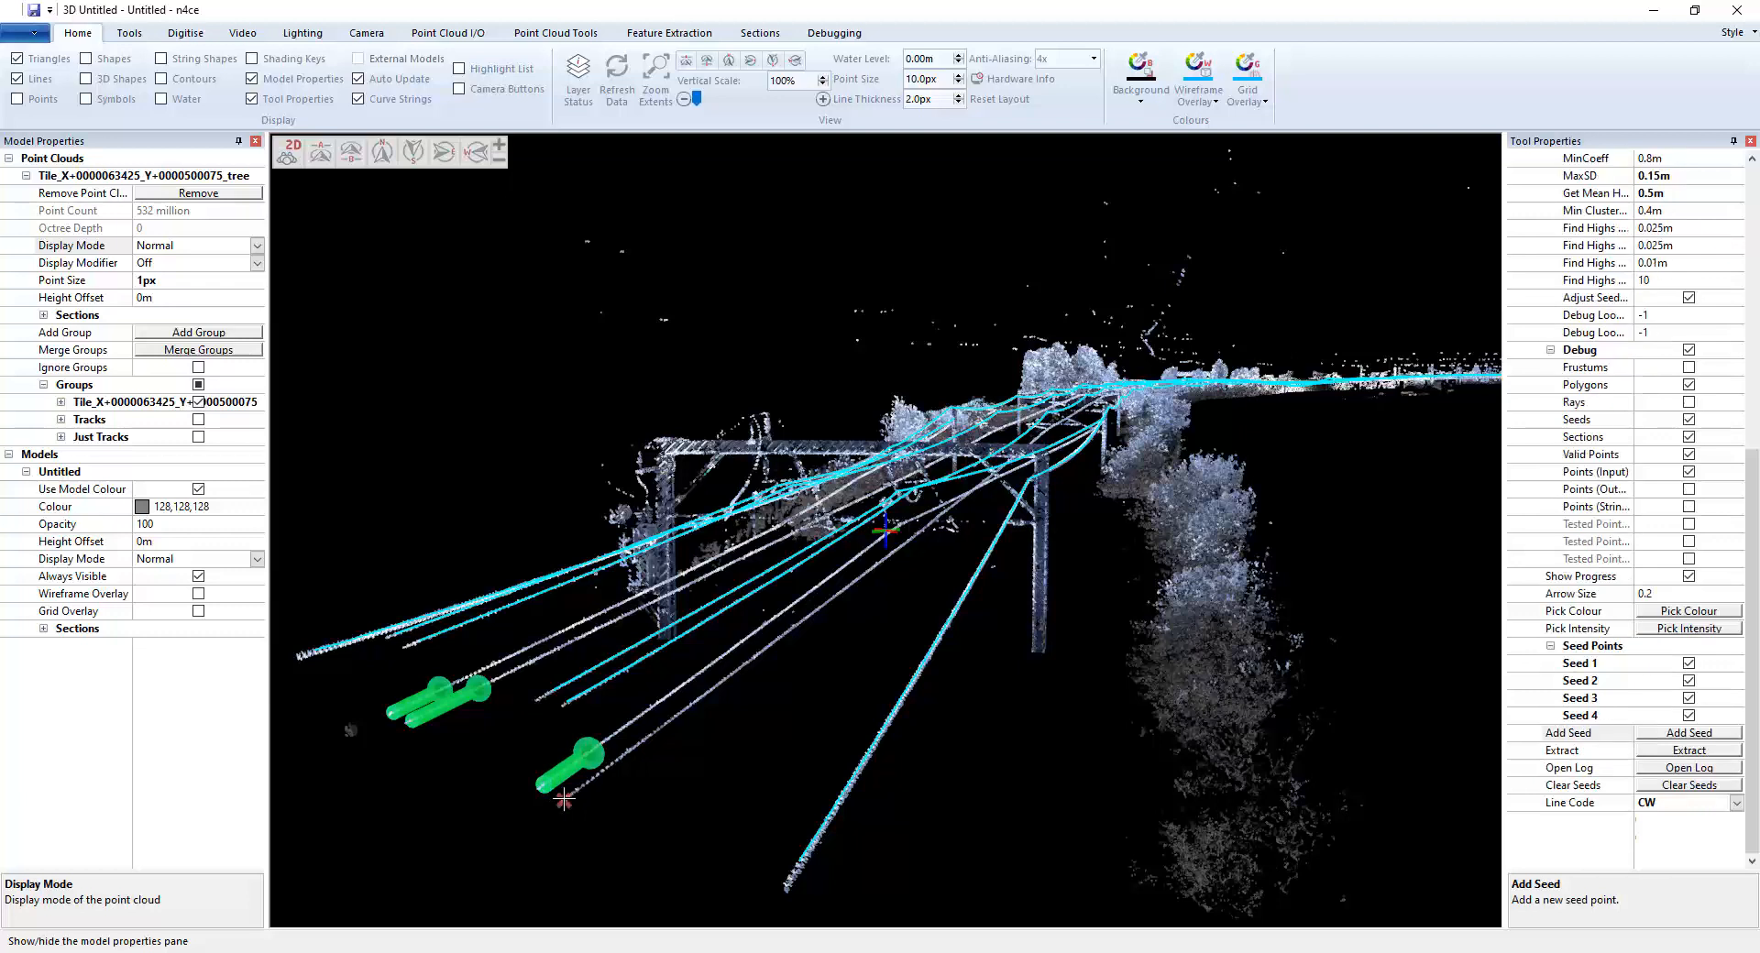
{"action": "left_click", "coordinate": [647, 738]}
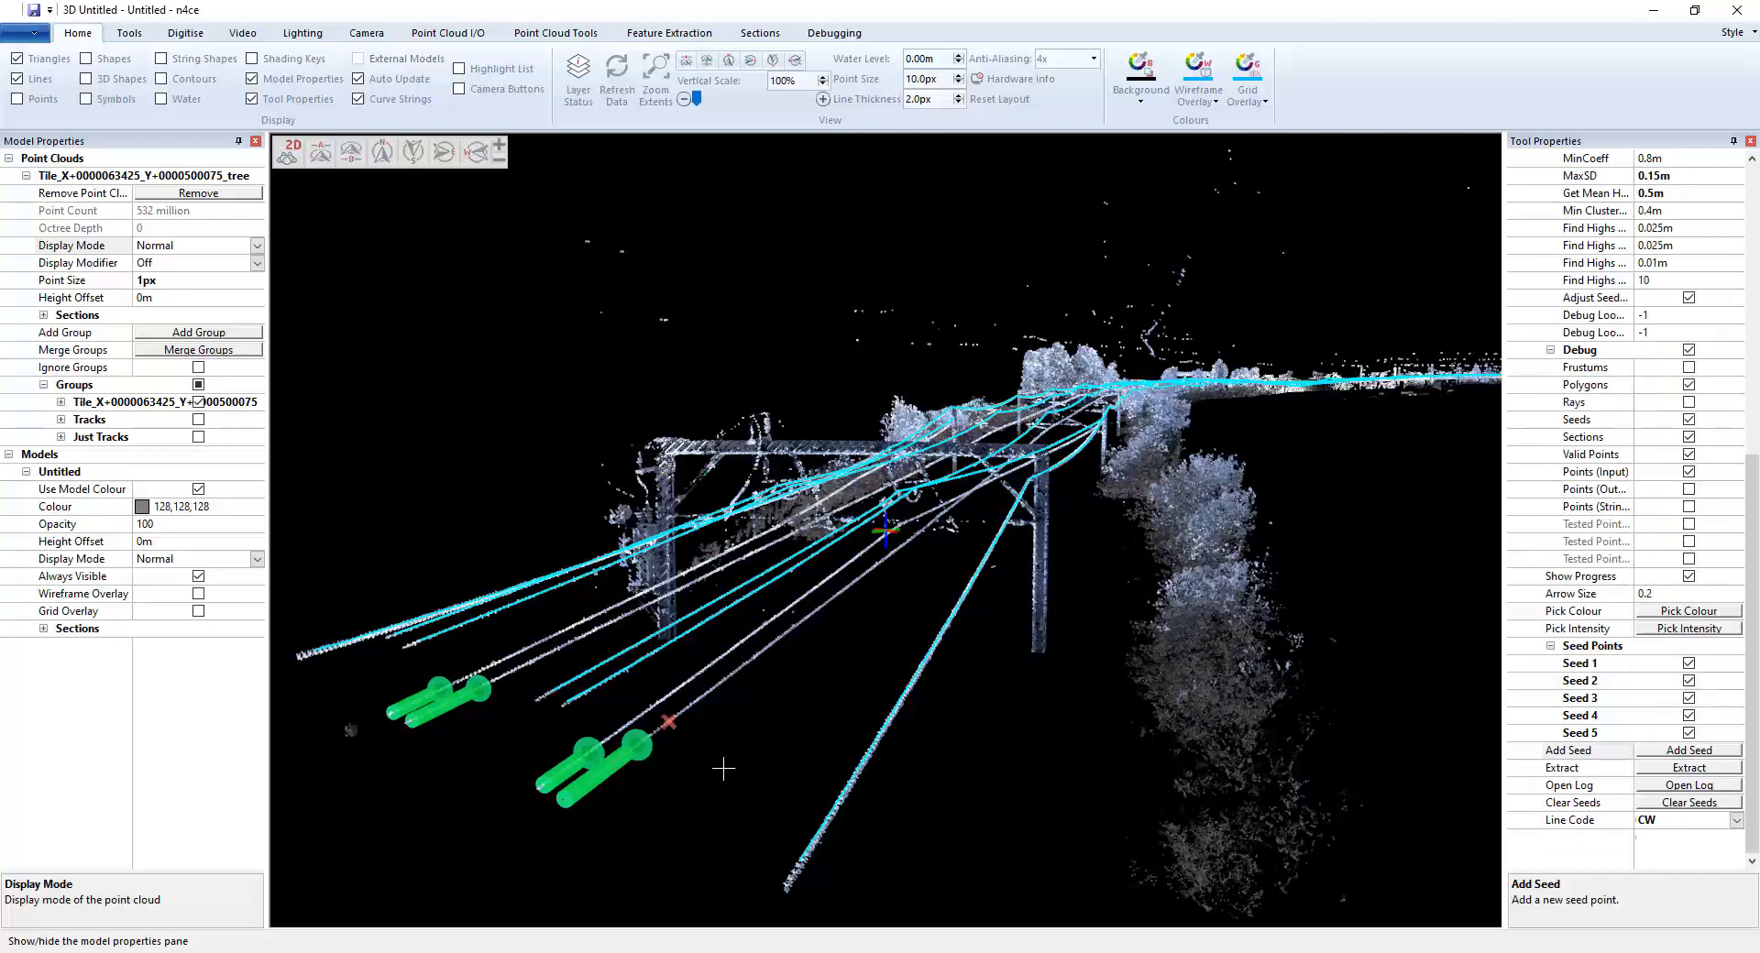
{"action": "key", "text": "Escape"}
Turn off the Use High Points option for all four new seeds
{"action": "middle_click_drag", "start_coordinate": [748, 779], "coordinate": [794, 766]}
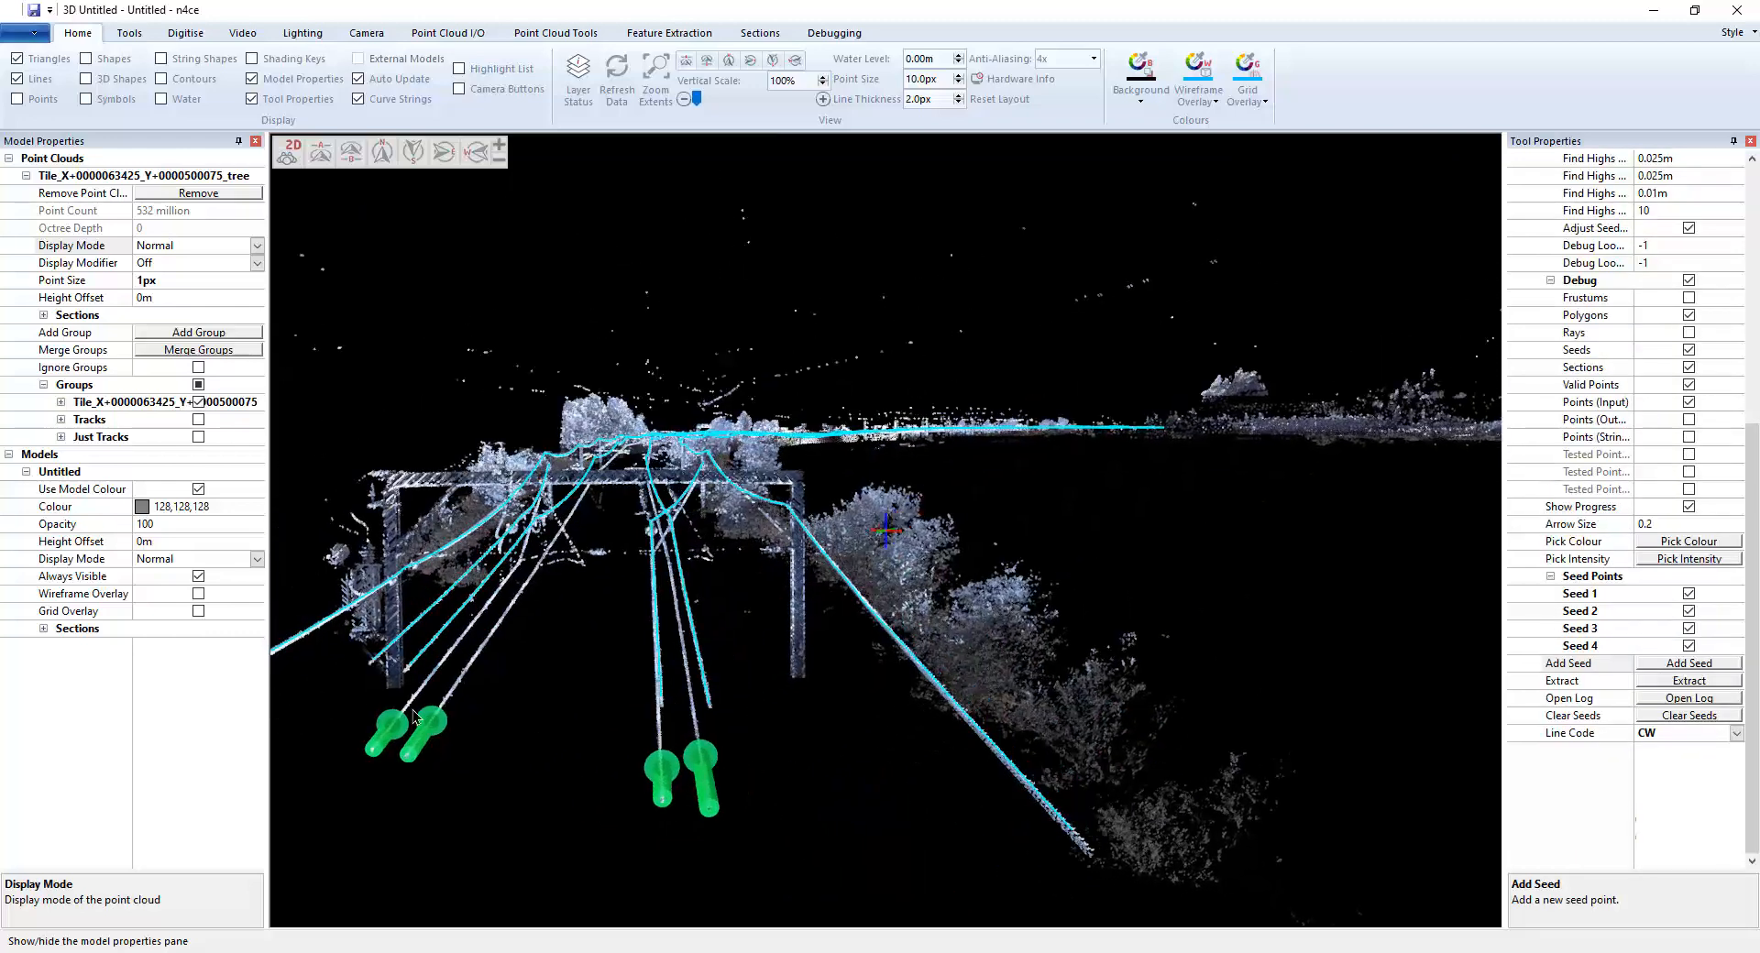
{"action": "right_click", "coordinate": [388, 734]}
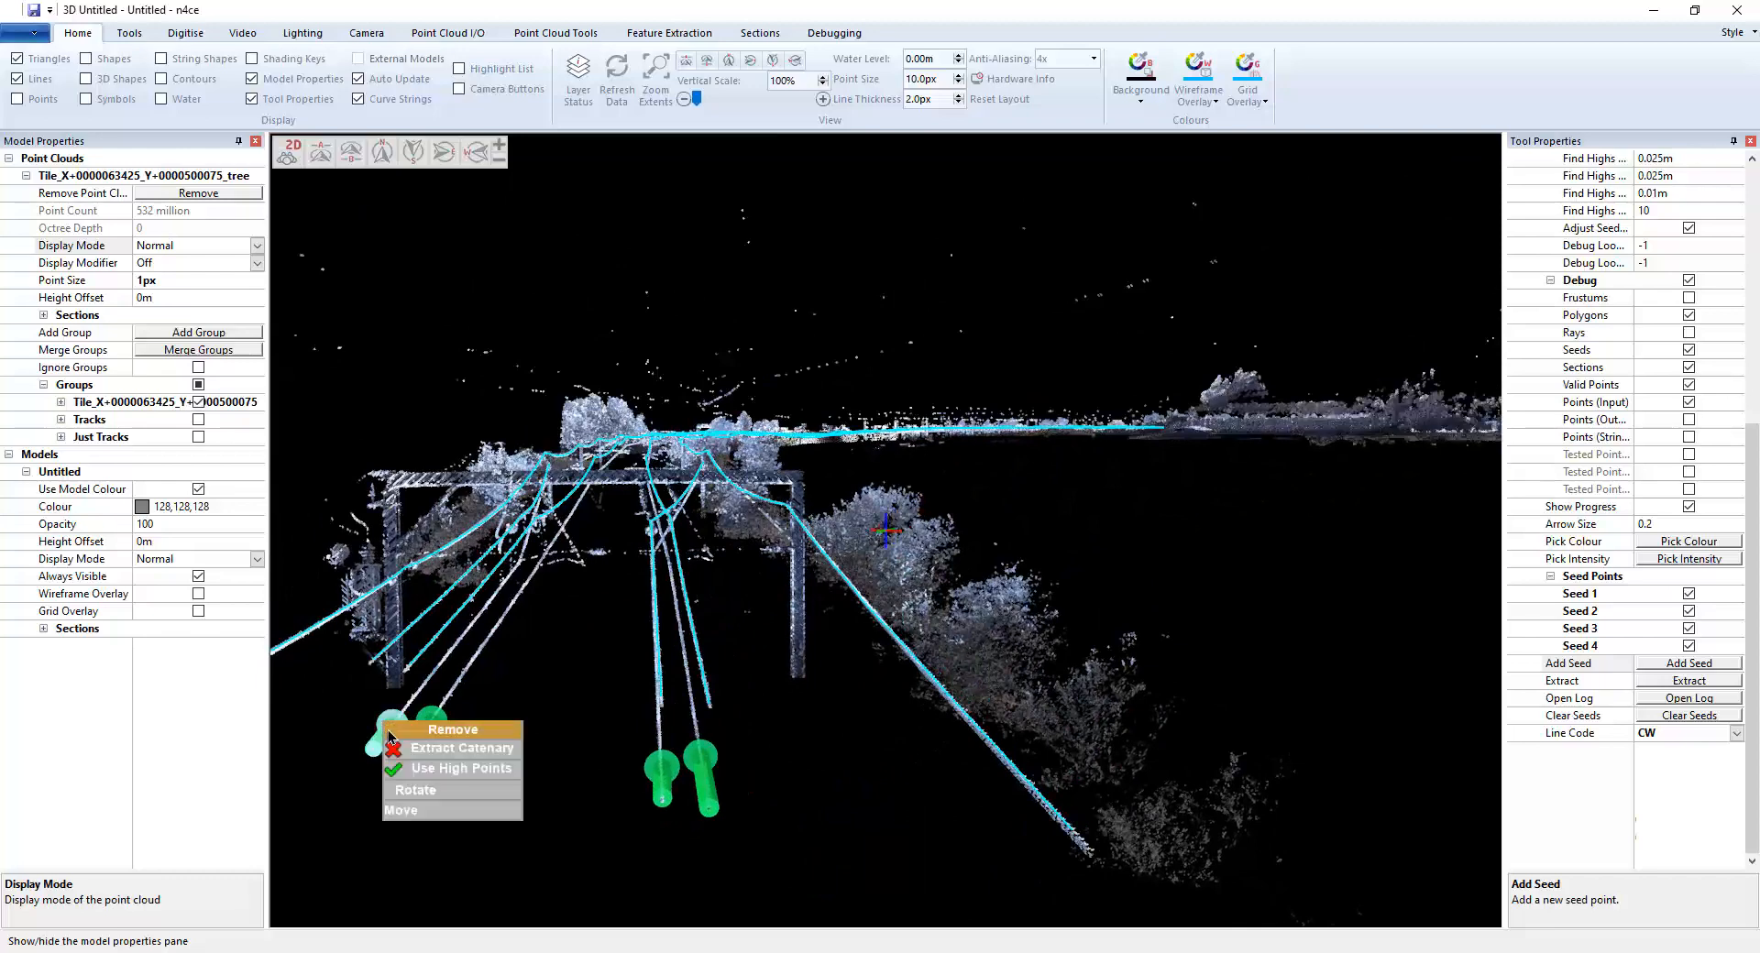
{"action": "left_click", "coordinate": [440, 771]}
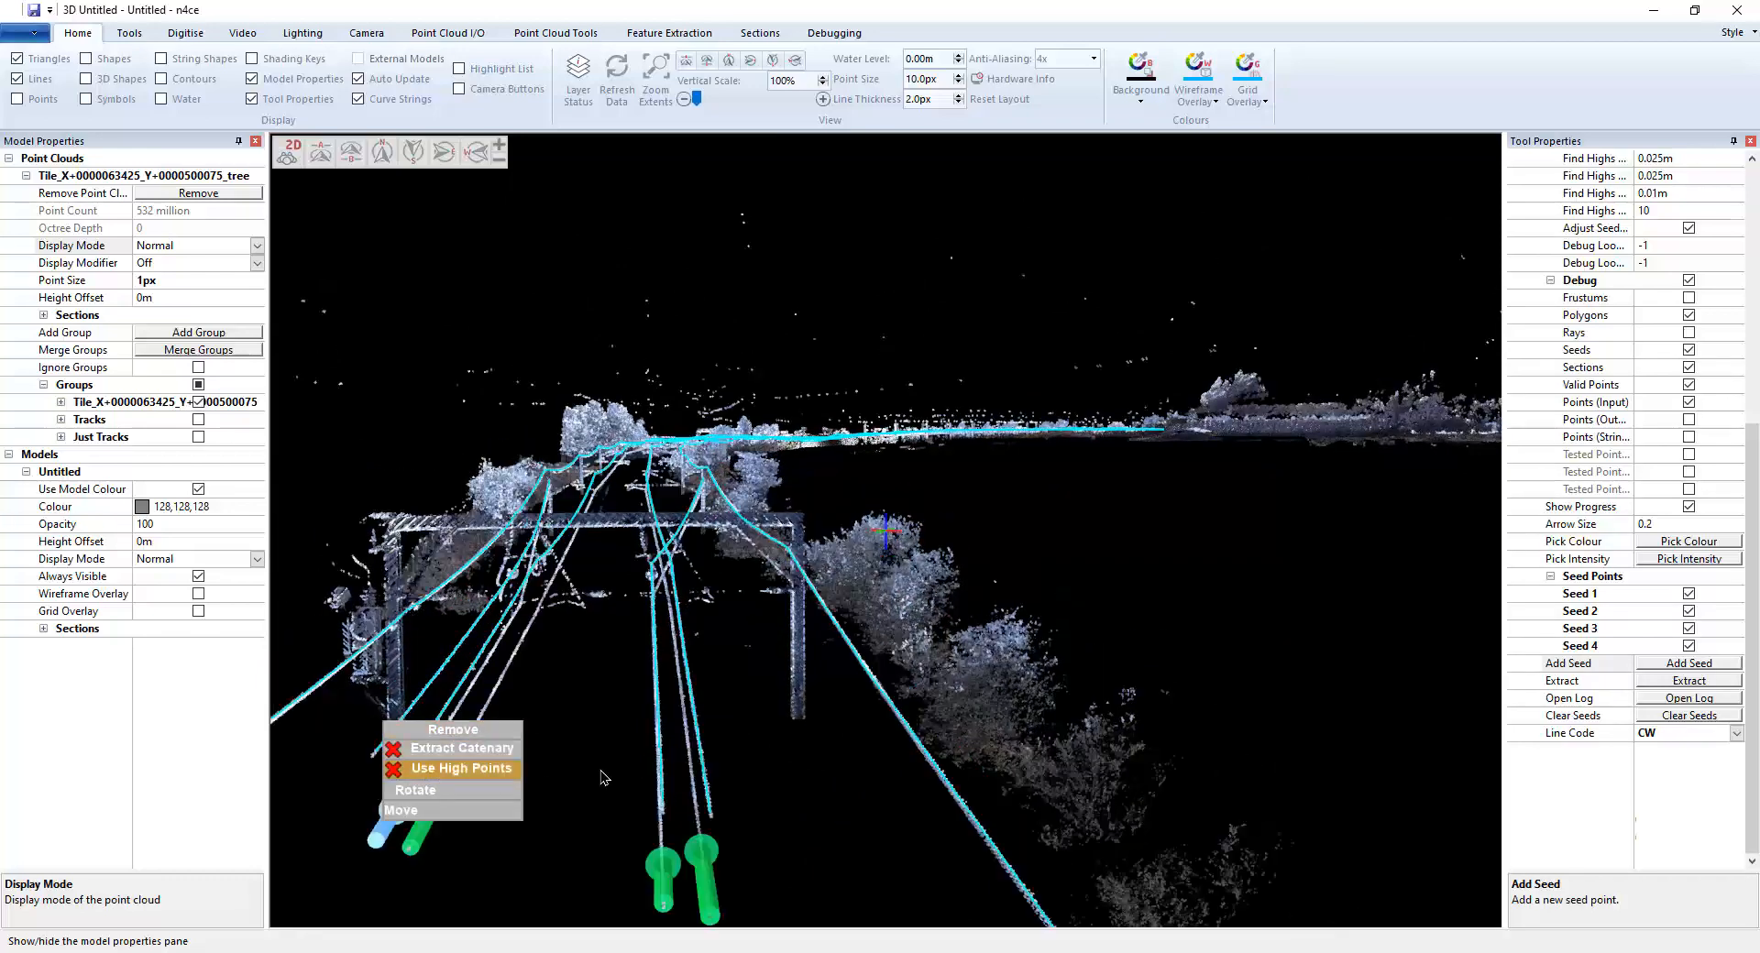
{"action": "right_click", "coordinate": [431, 827]}
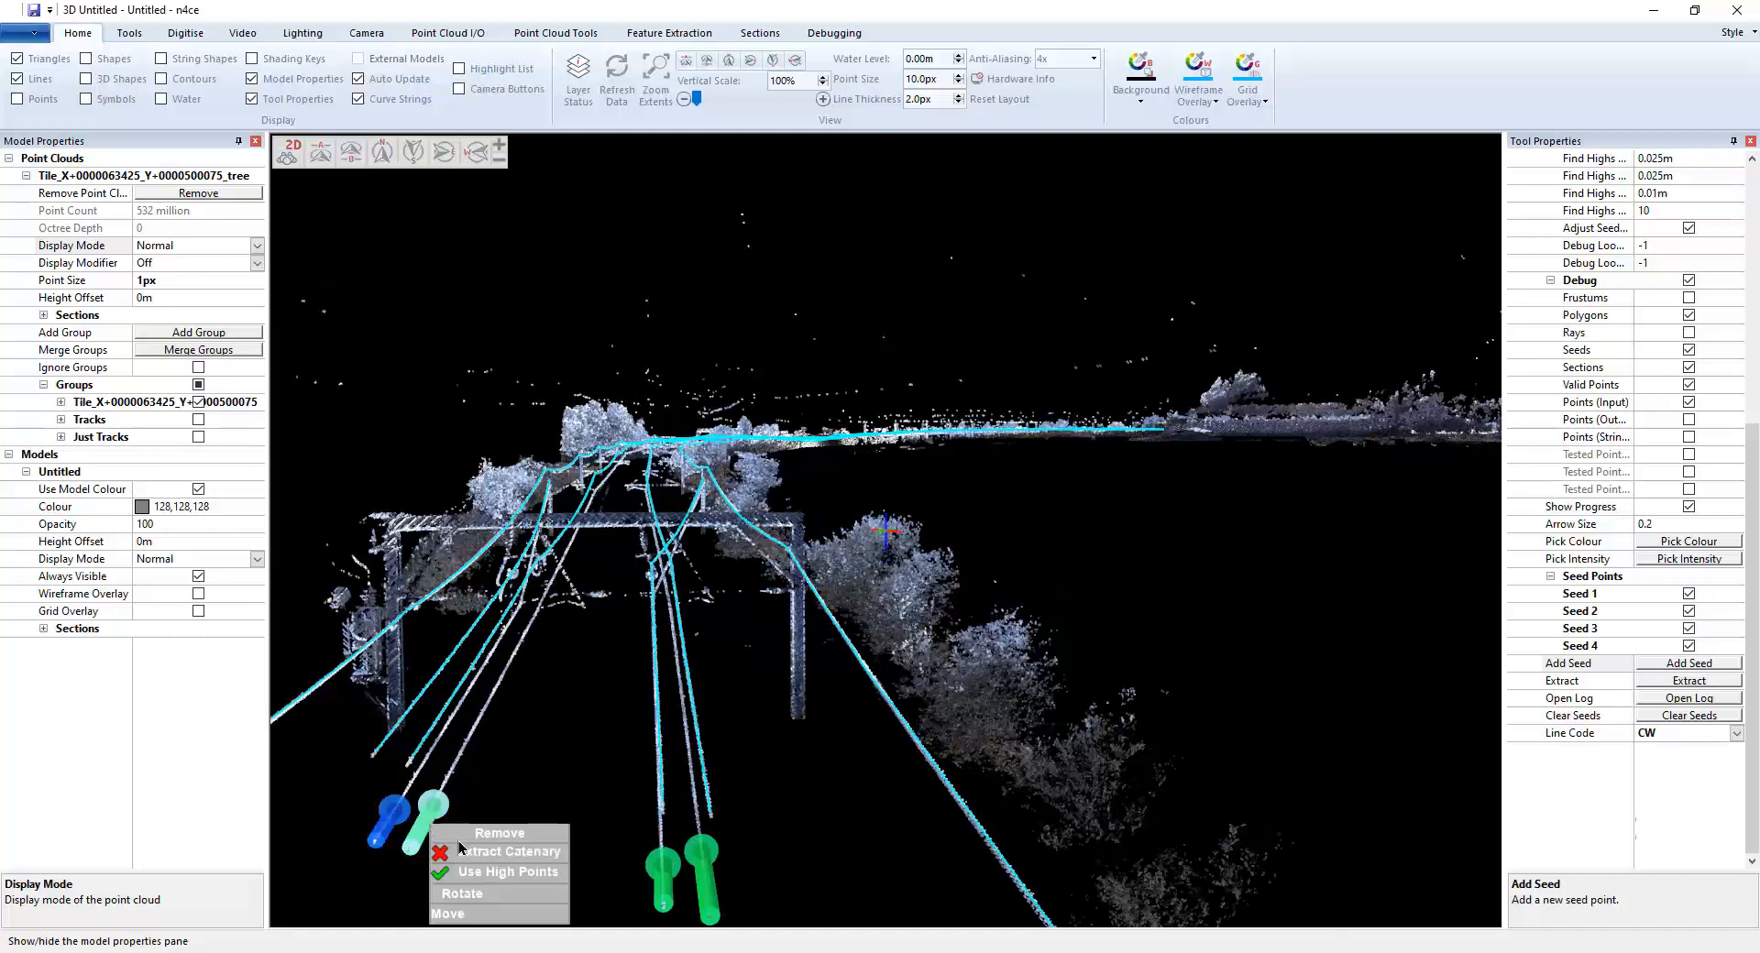
{"action": "left_click", "coordinate": [465, 874]}
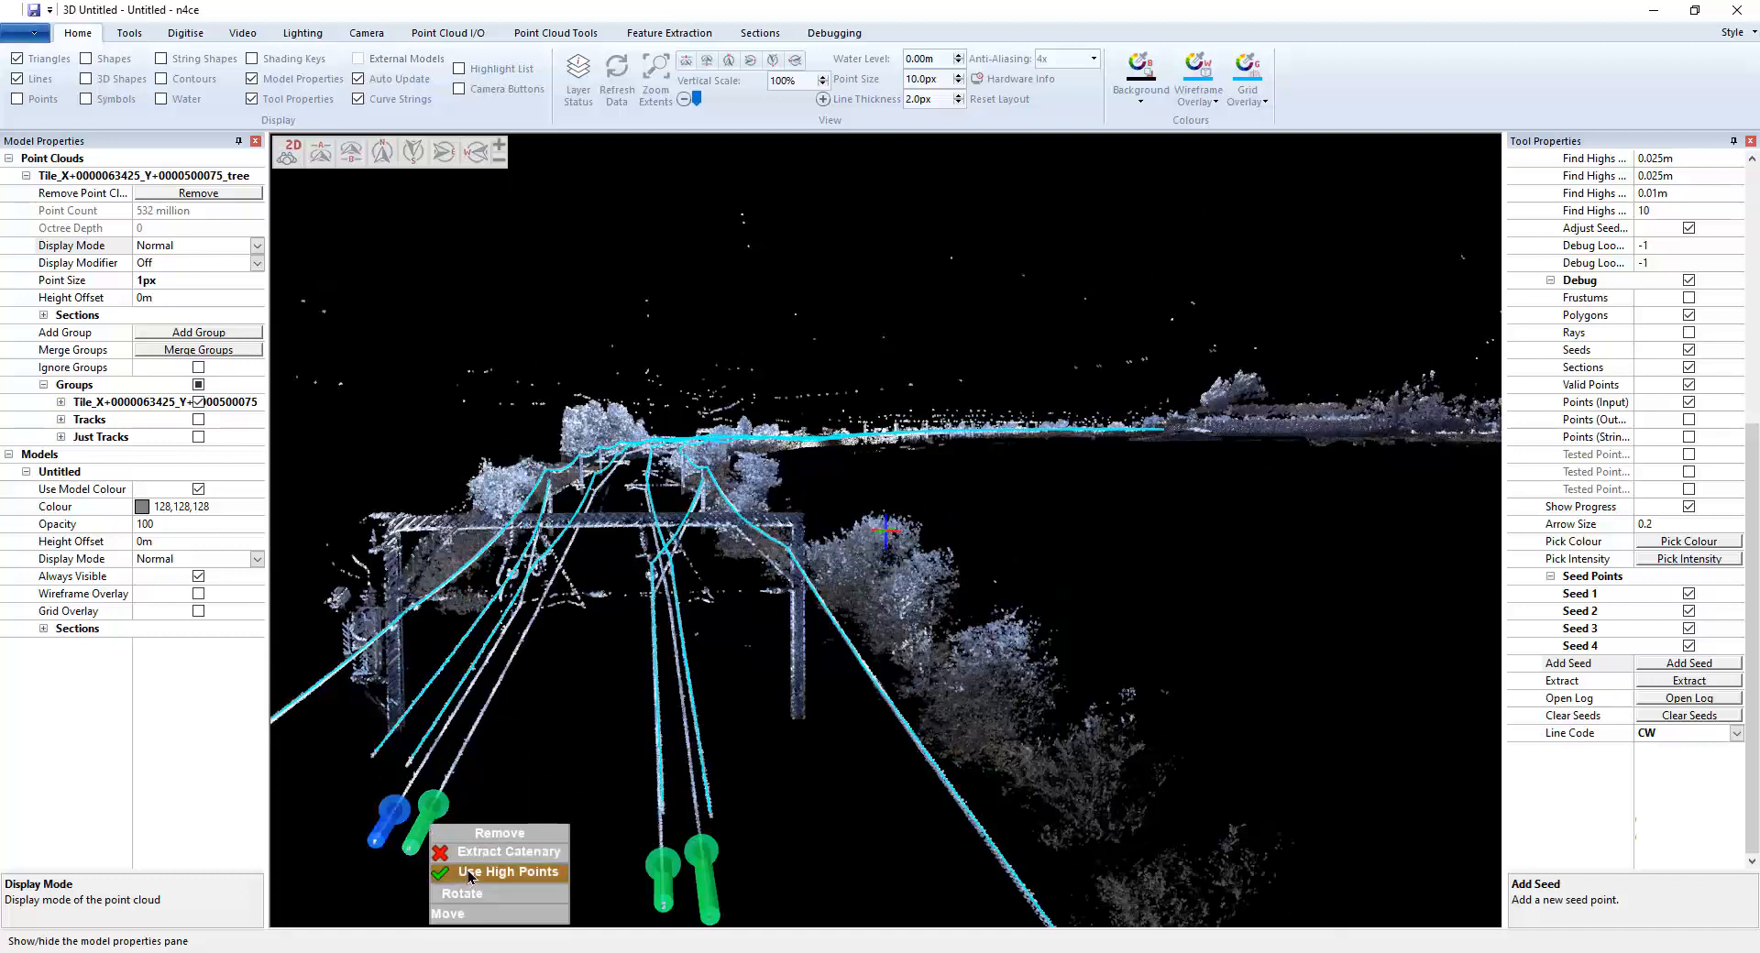
{"action": "right_click", "coordinate": [662, 880]}
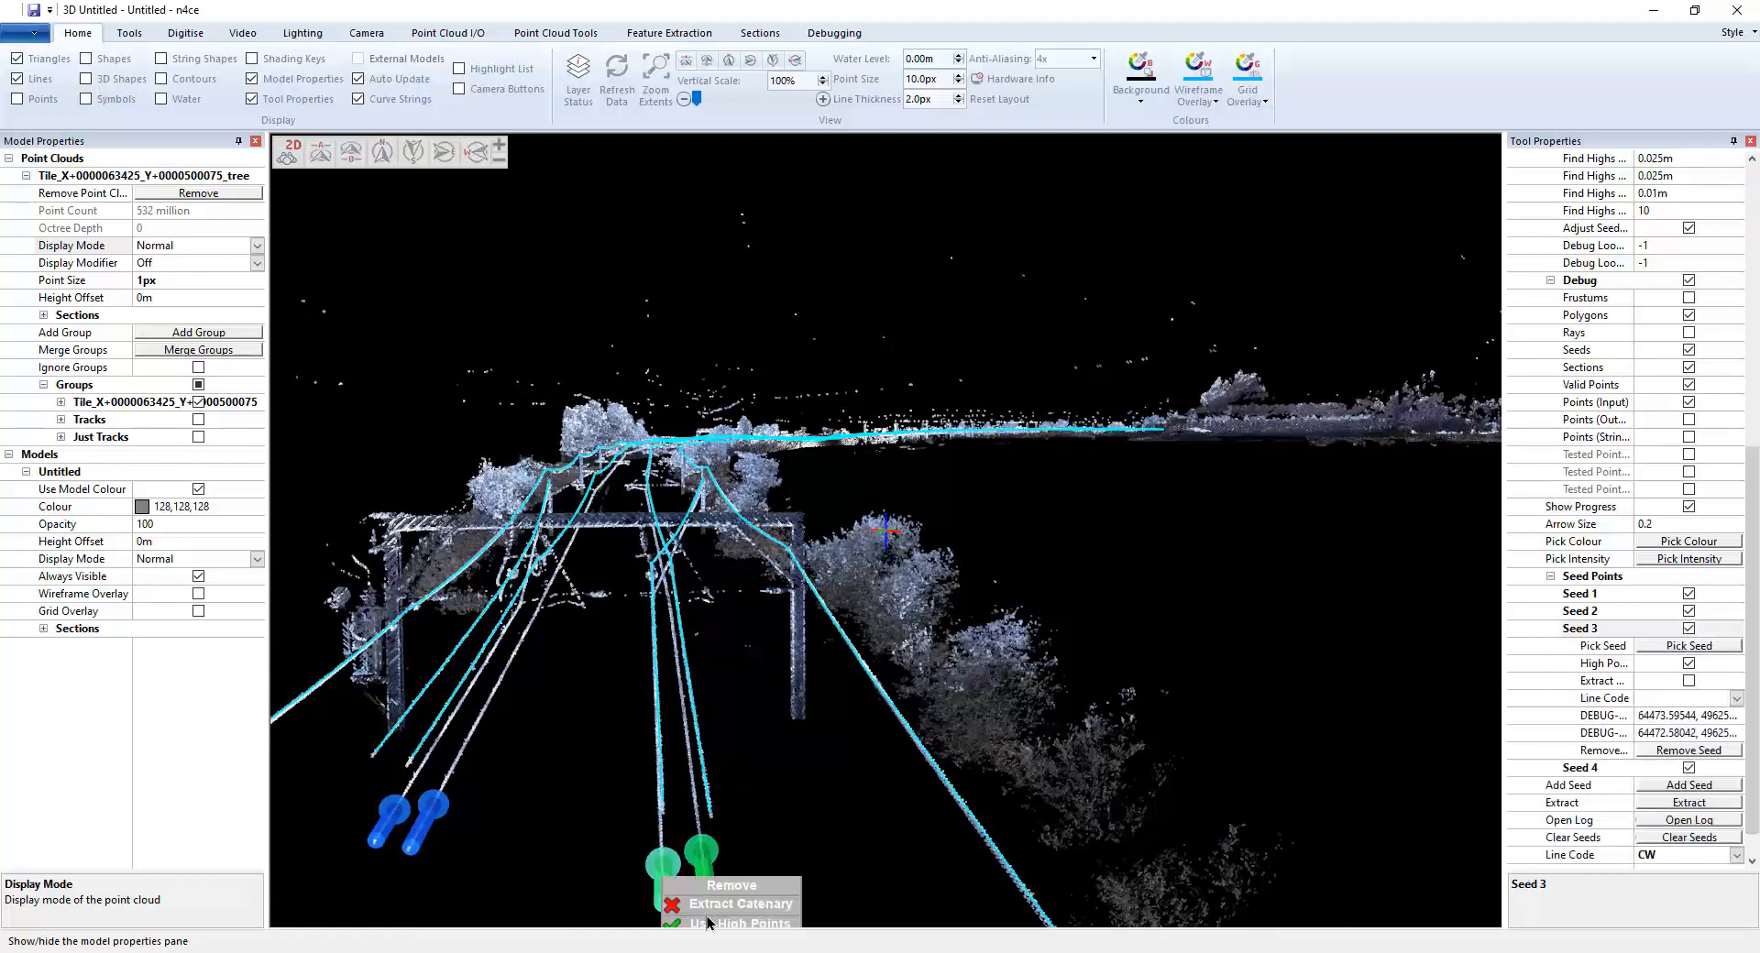
{"action": "left_click", "coordinate": [708, 923]}
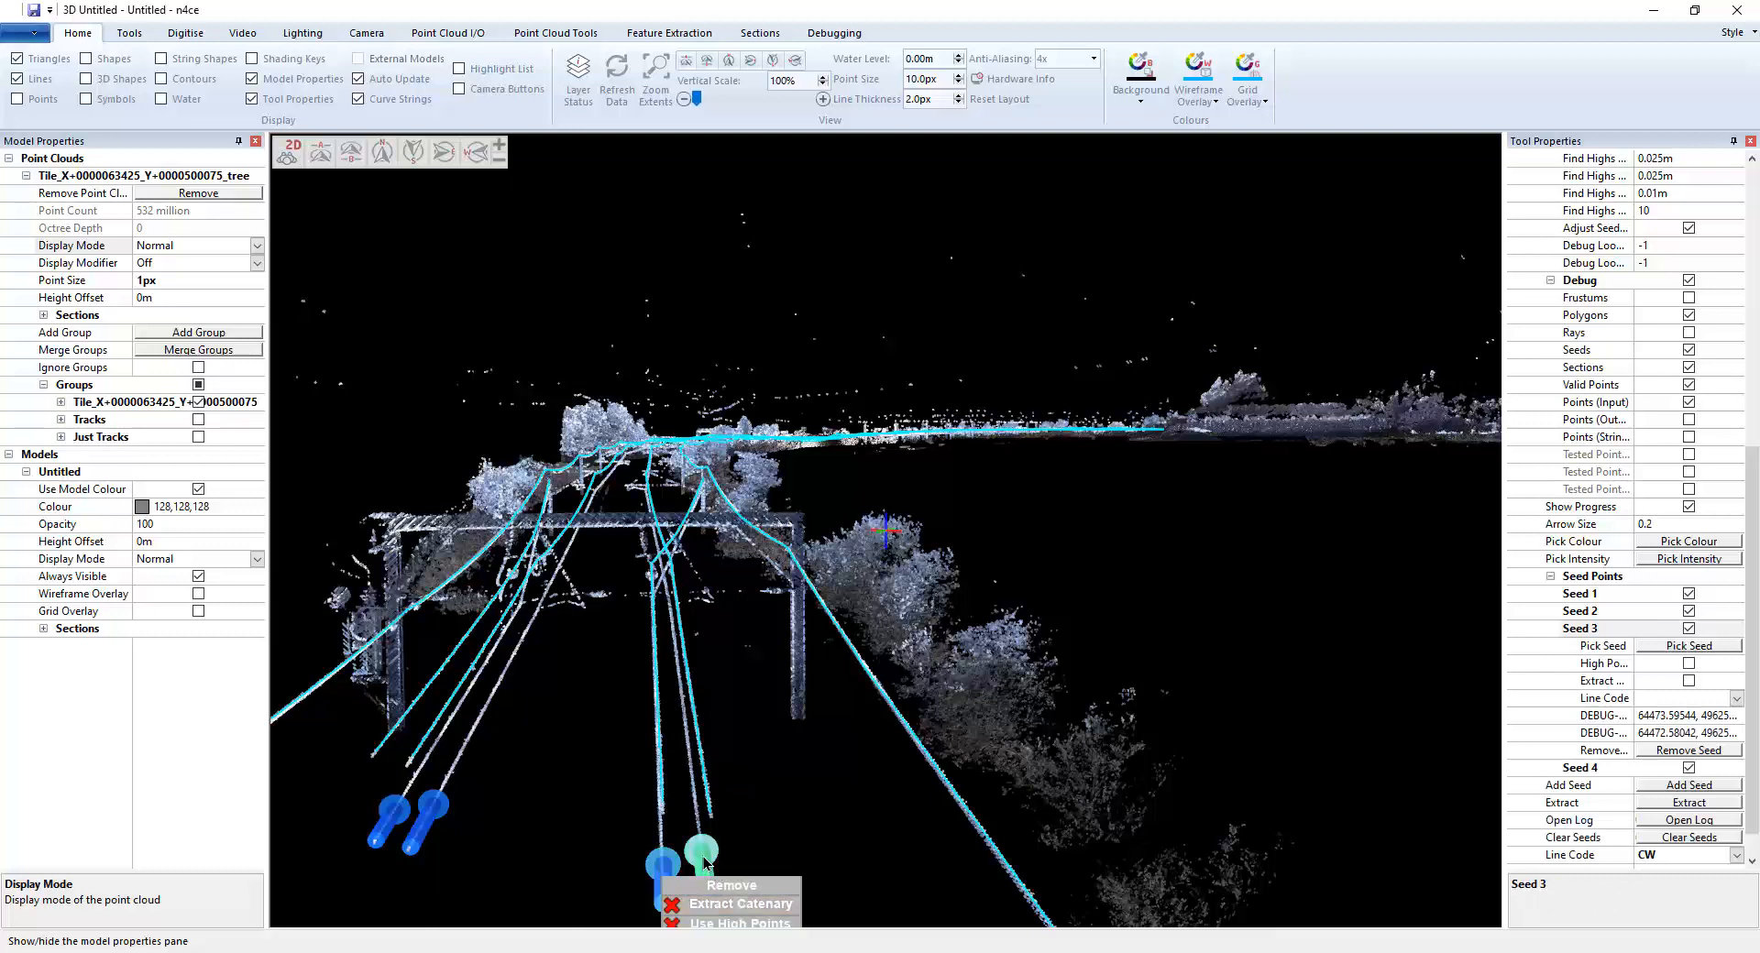
{"action": "left_click", "coordinate": [749, 908]}
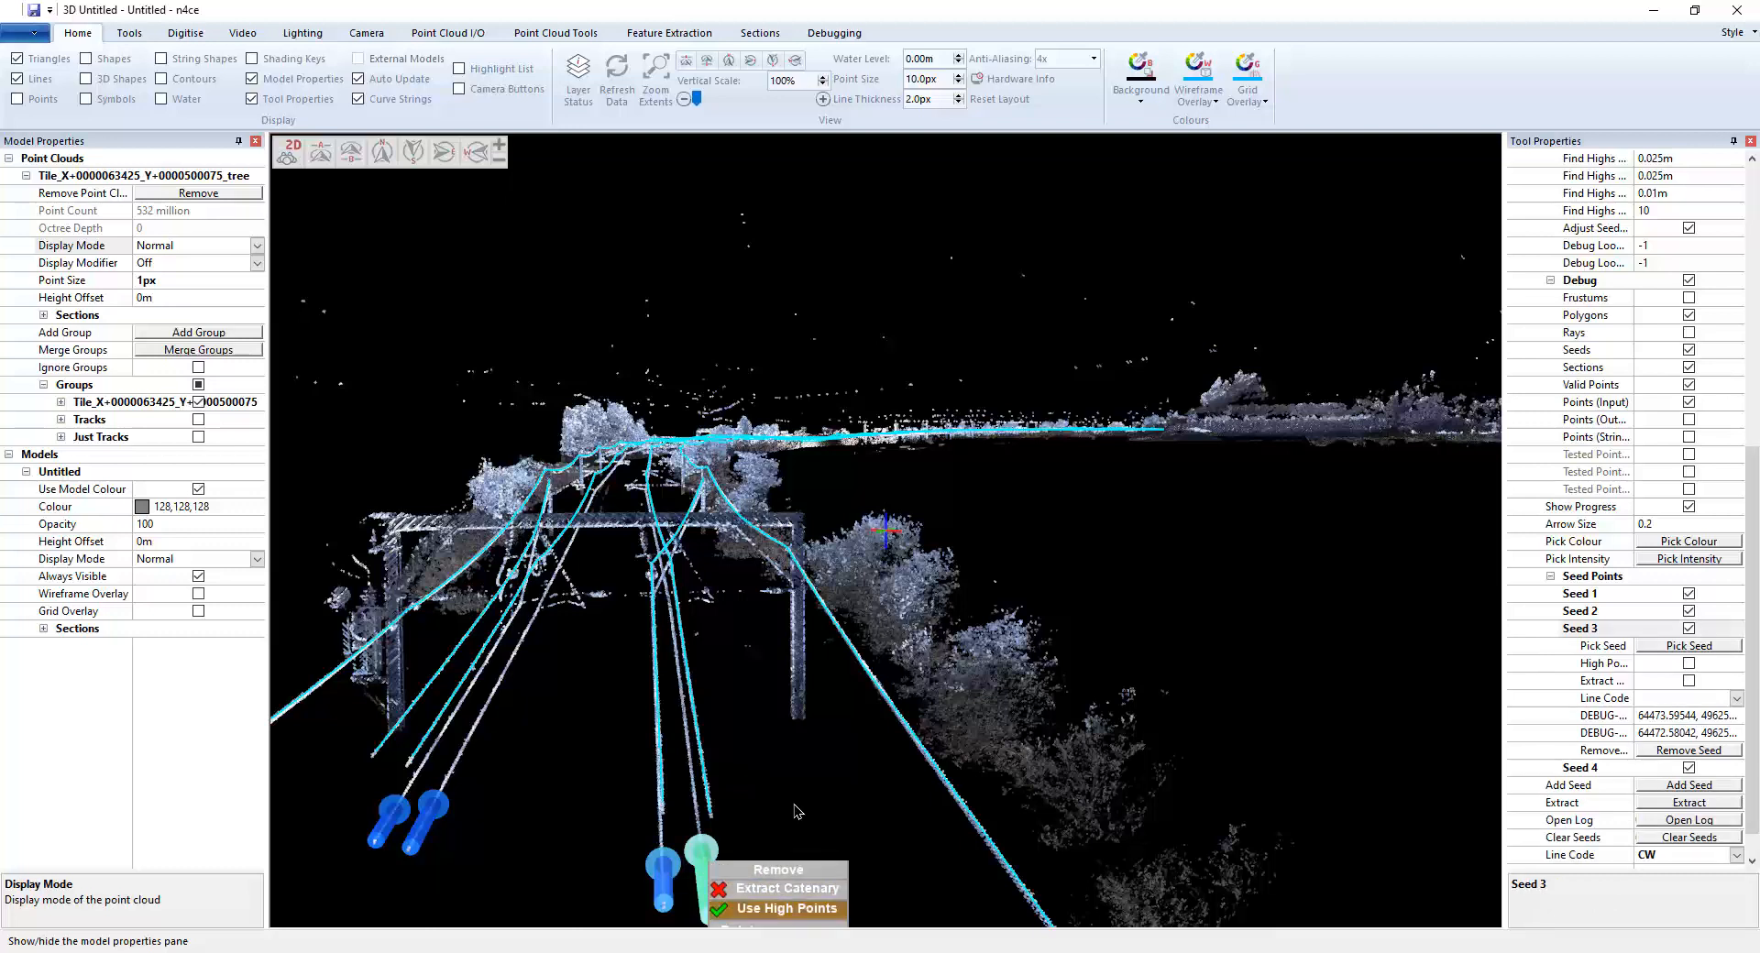
{"action": "left_click", "coordinate": [844, 793]}
Extract the cable strings from the four new seeds
{"action": "scroll", "coordinate": [812, 757], "scroll_direction": "down", "scroll_amount": 1}
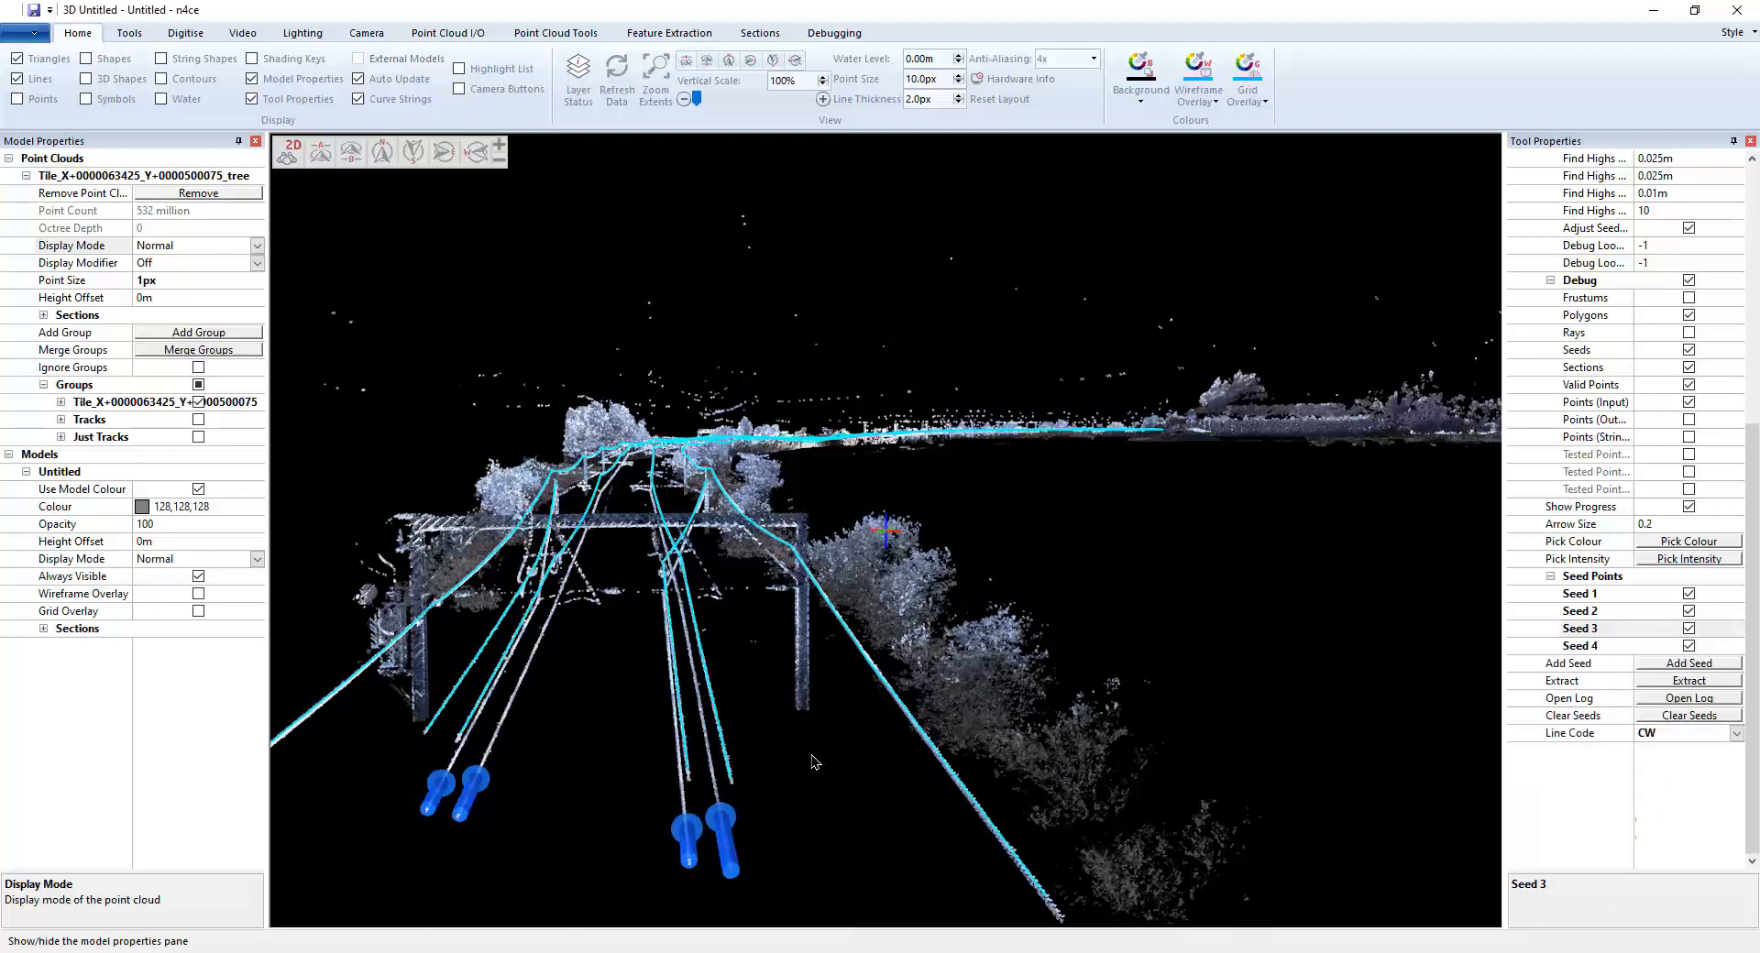
{"action": "left_click_drag", "start_coordinate": [1046, 683], "coordinate": [1025, 681]}
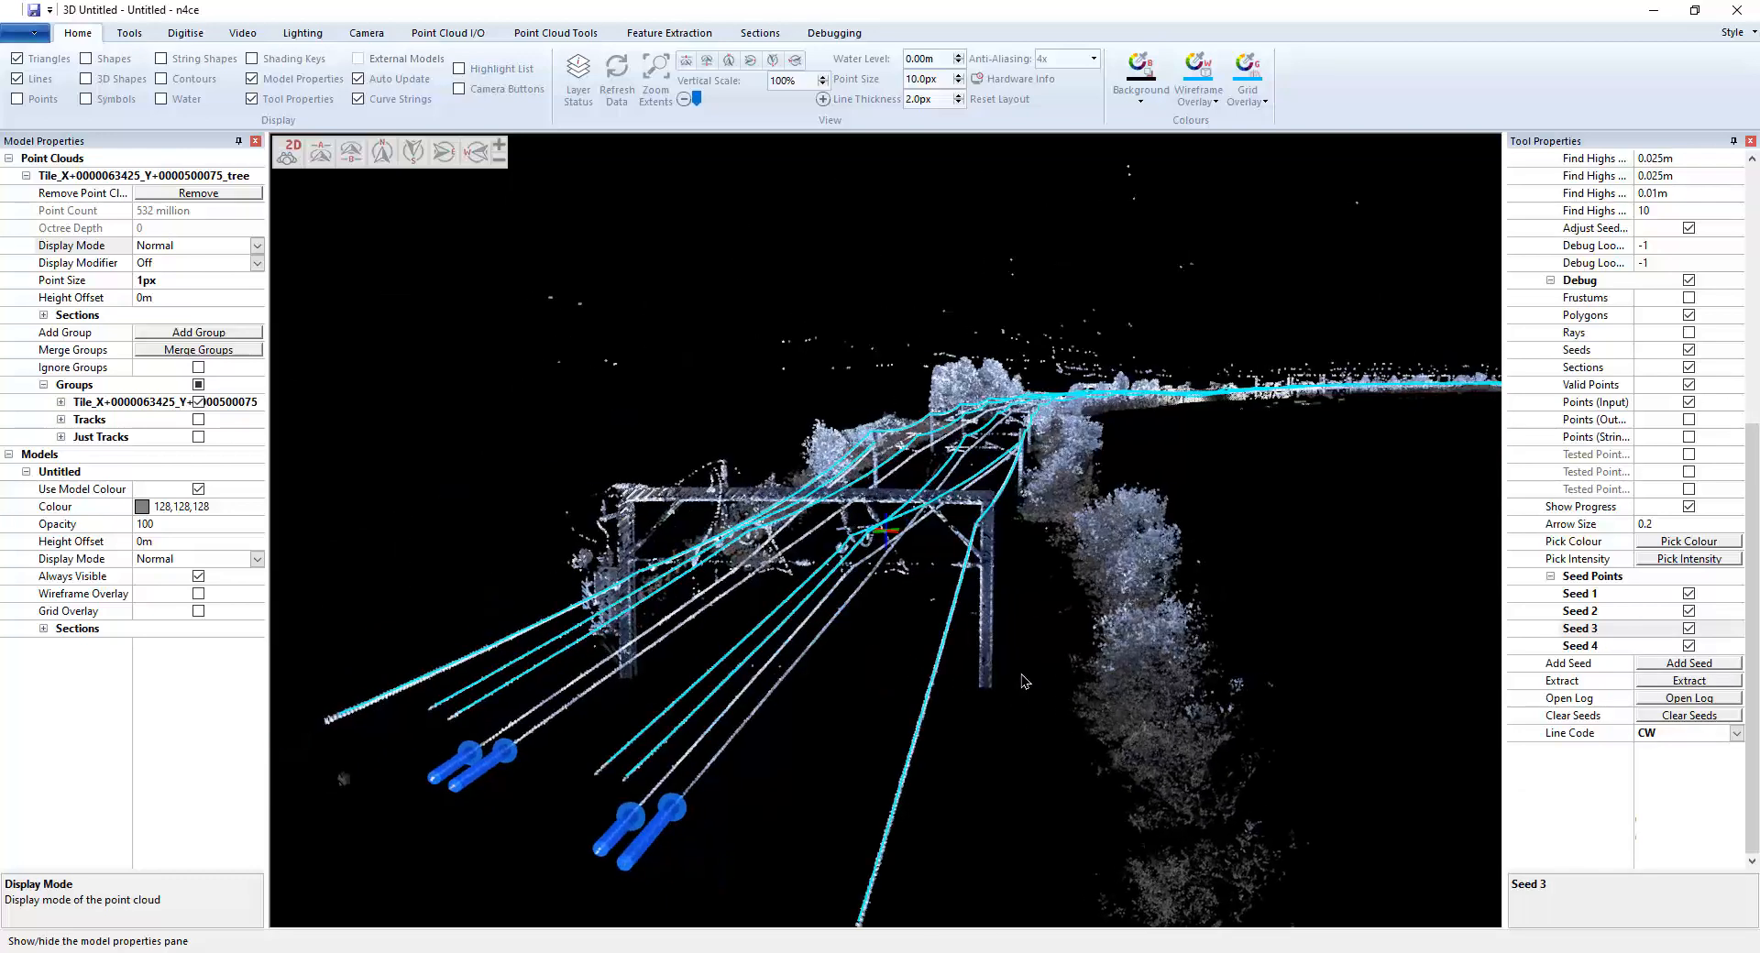
{"action": "left_click", "coordinate": [1698, 683]}
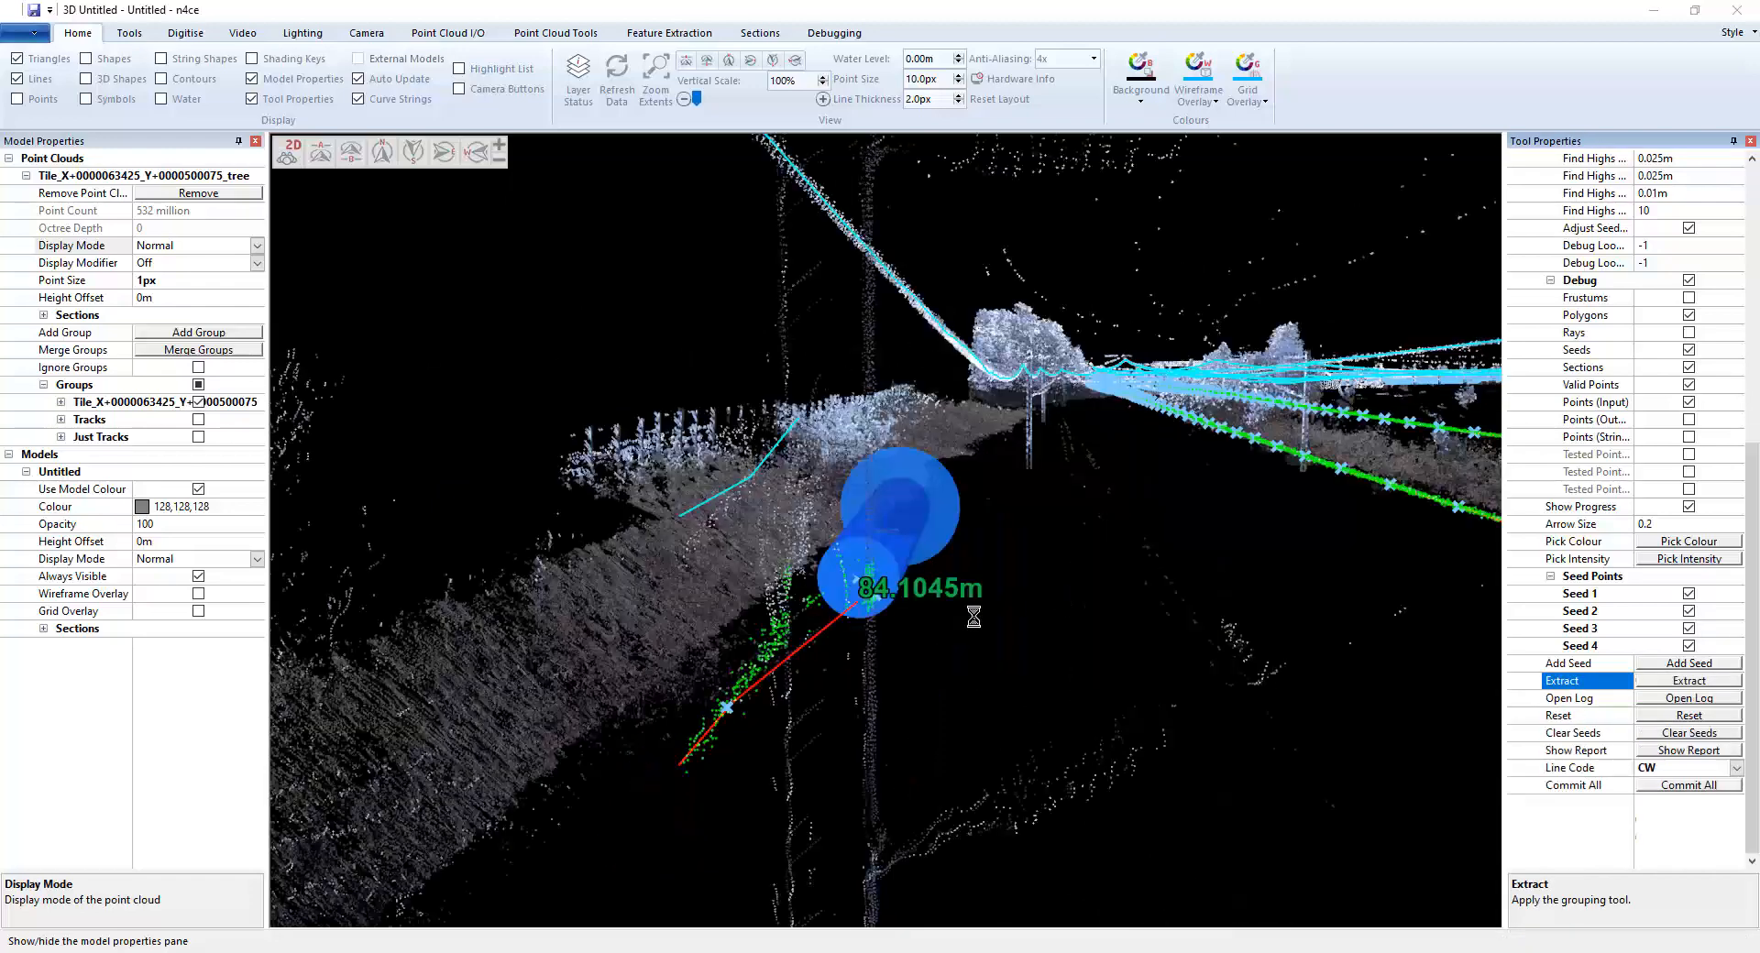
{"action": "left_click", "coordinate": [1062, 587]}
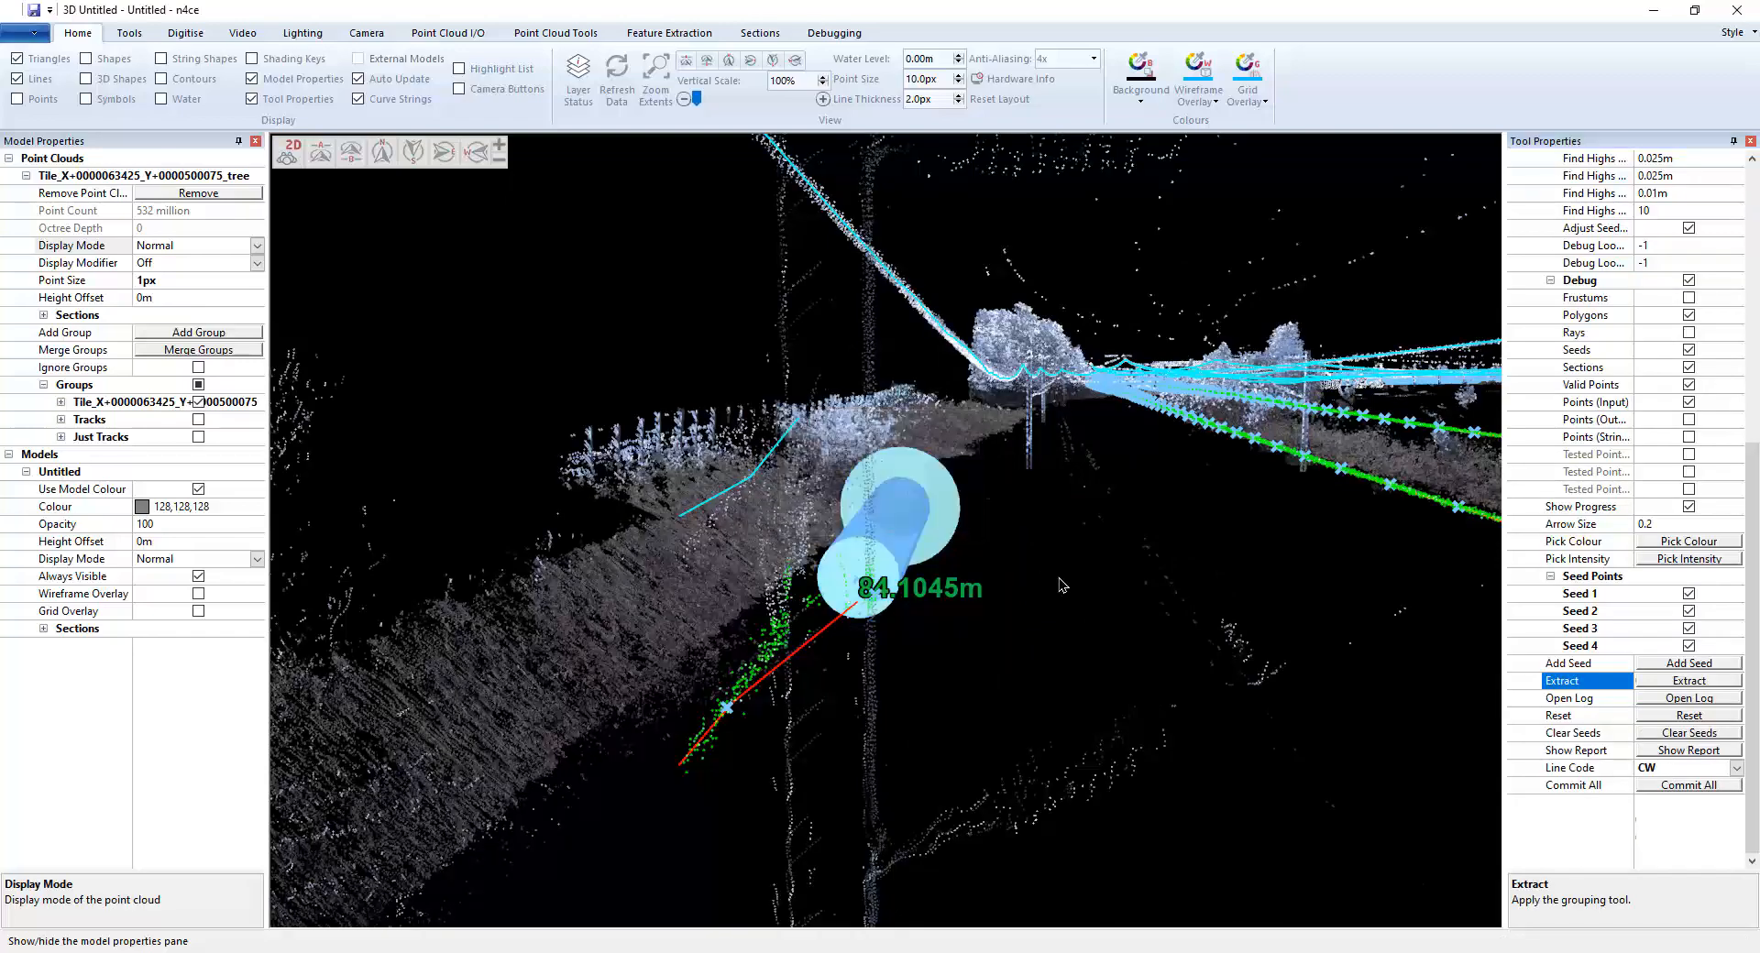
Inspect the extracted strings and arrow alignment at each of the four seeds along the lower cables
{"action": "left_click_drag", "start_coordinate": [1062, 586], "coordinate": [896, 637]}
{"action": "mouse_move", "coordinate": [748, 675]}
{"action": "left_mouse_down"}
{"action": "mouse_move", "coordinate": [672, 670]}
{"action": "mouse_move", "coordinate": [874, 535]}
{"action": "left_mouse_up"}
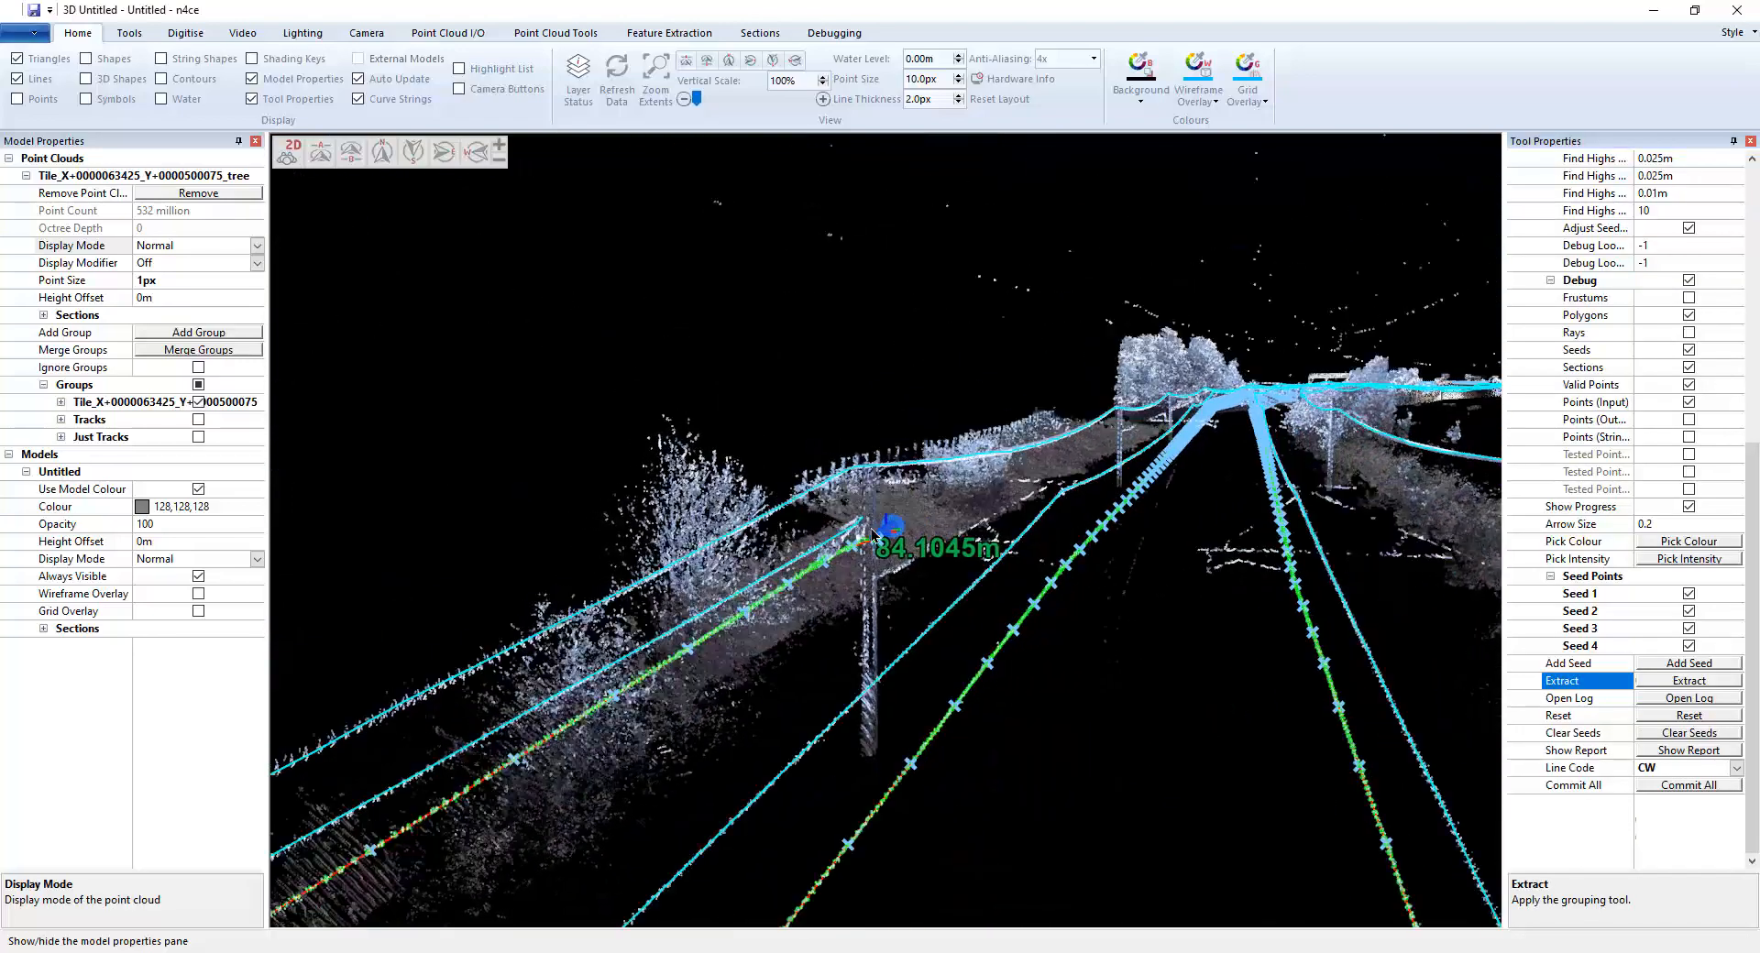
{"action": "left_click", "coordinate": [1582, 612]}
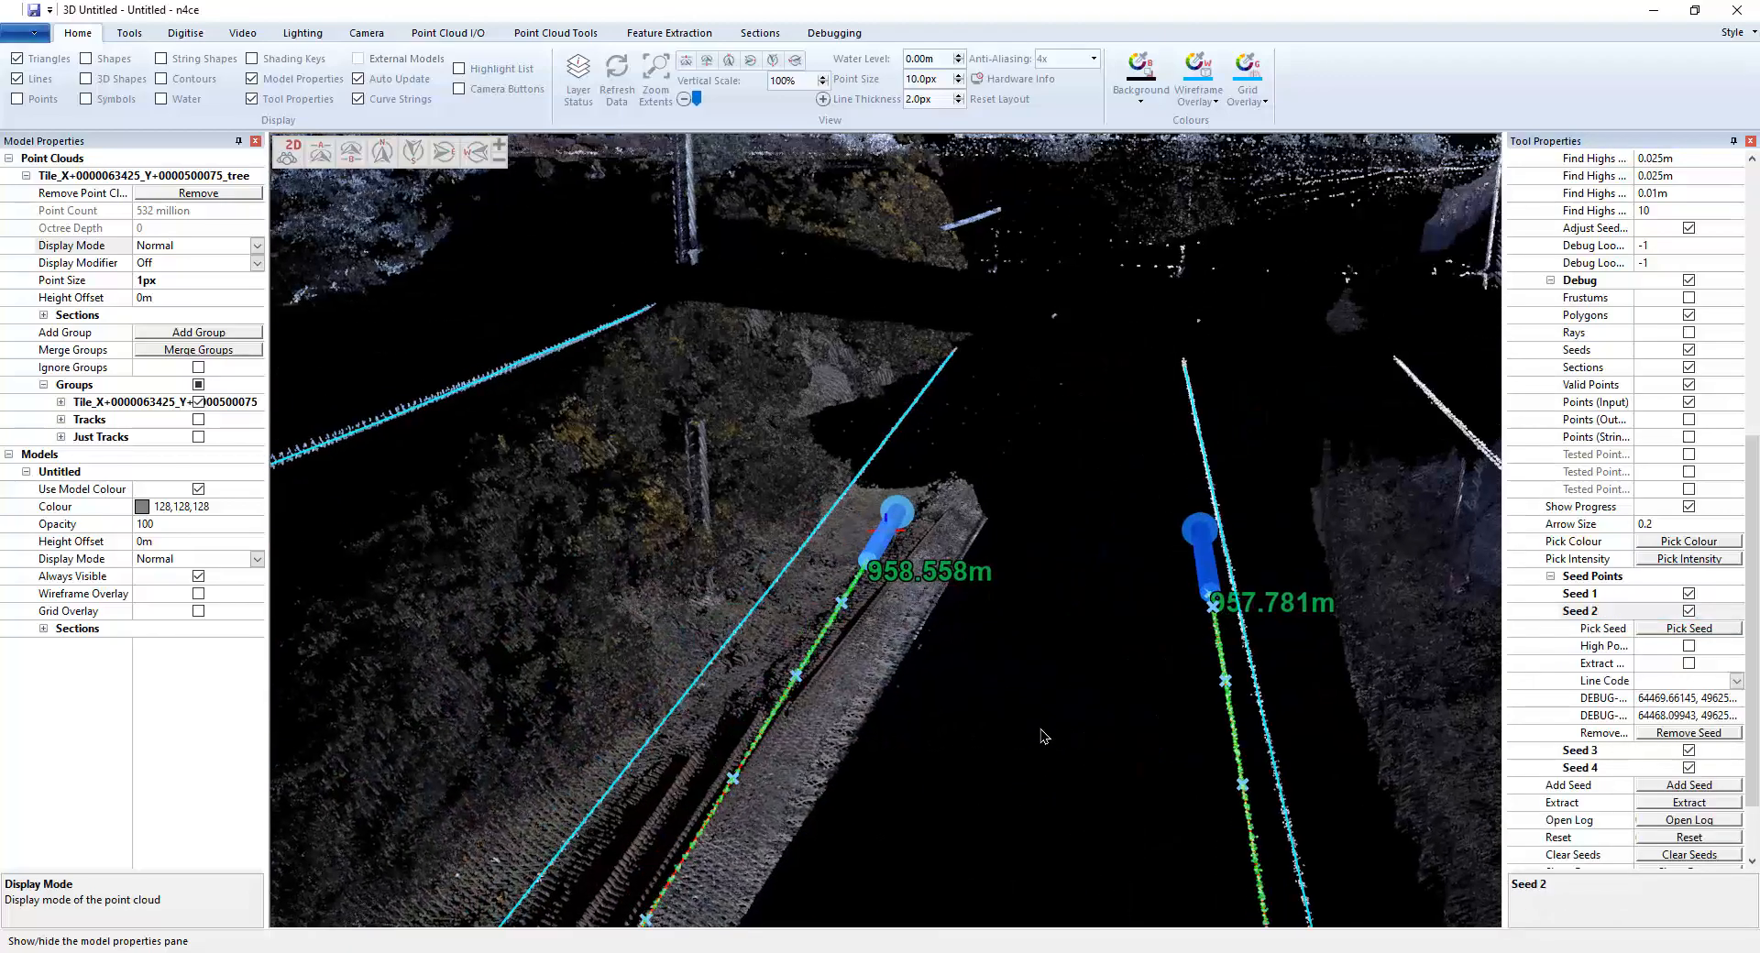
{"action": "left_click", "coordinate": [1592, 752]}
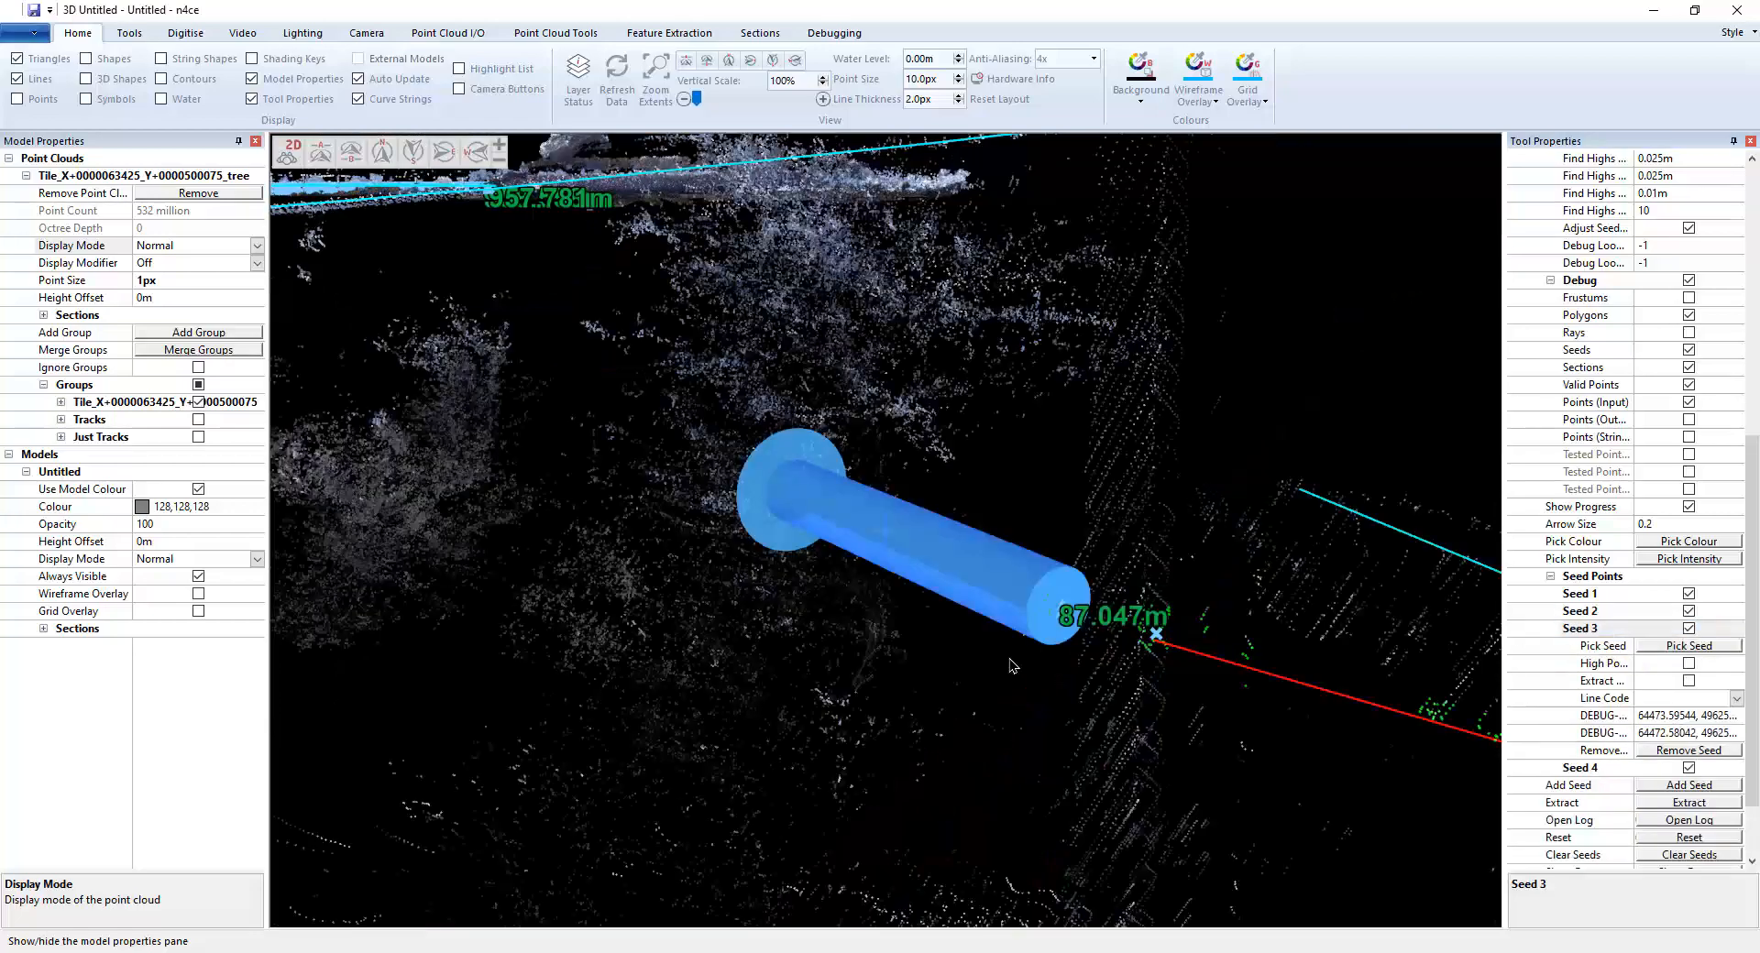
{"action": "left_click_drag", "start_coordinate": [1120, 716], "coordinate": [1193, 717]}
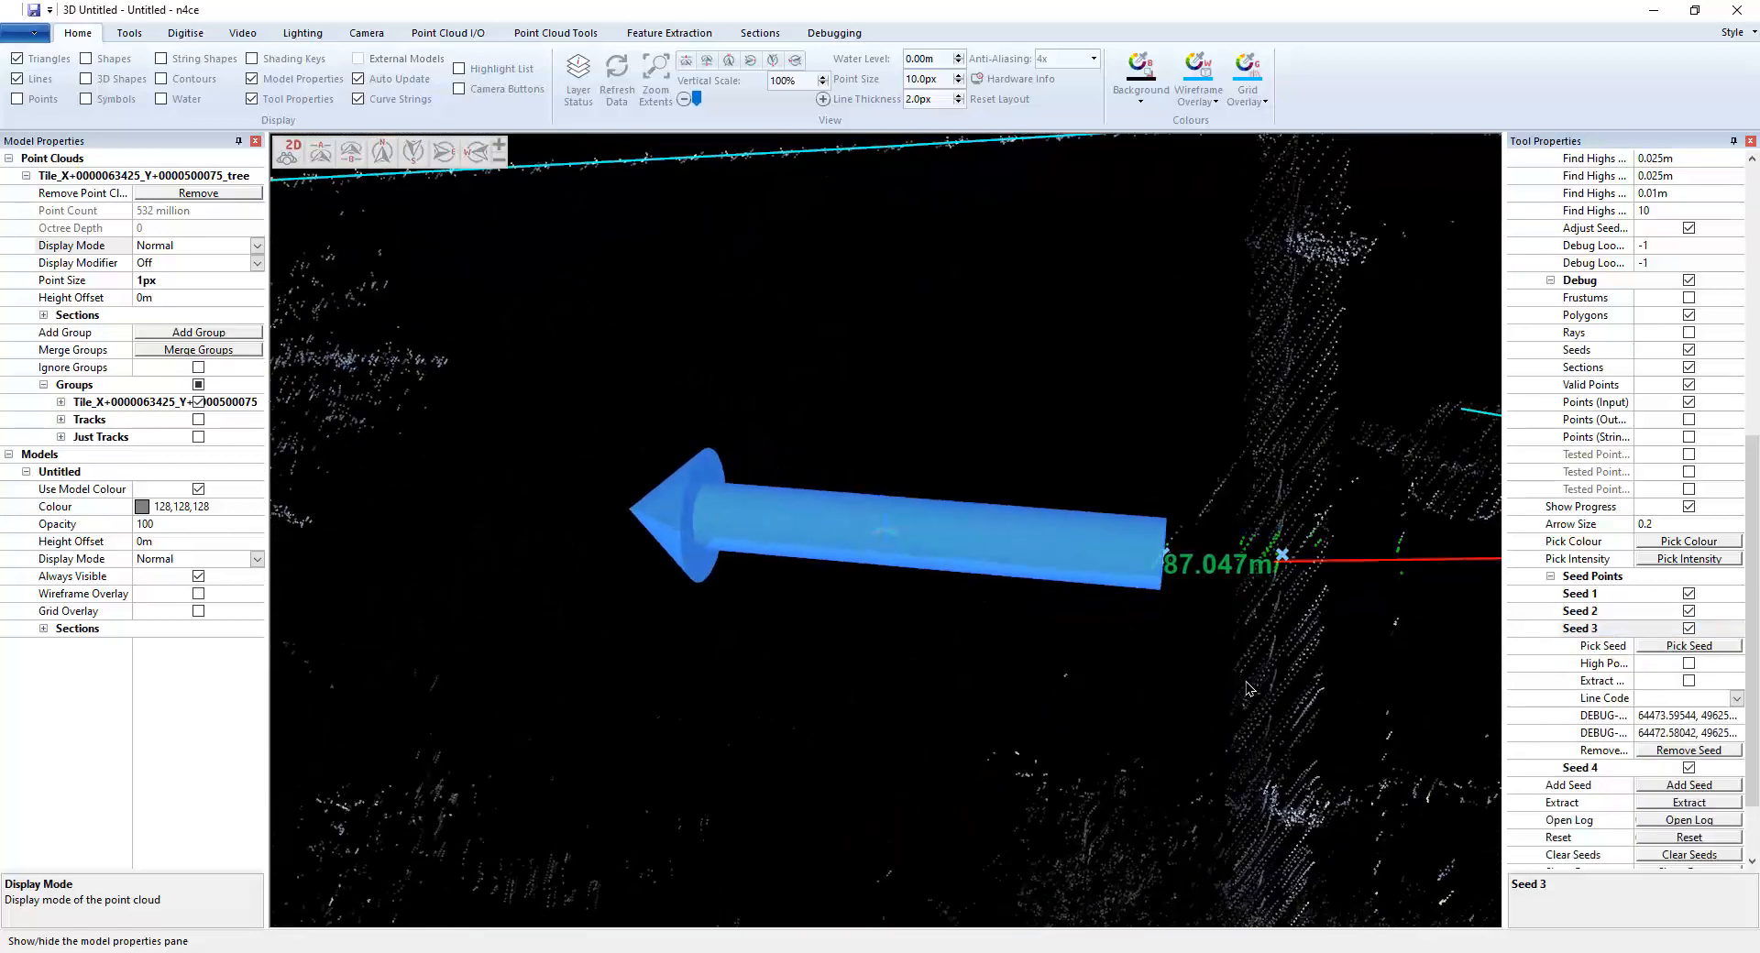
{"action": "left_click", "coordinate": [1580, 768]}
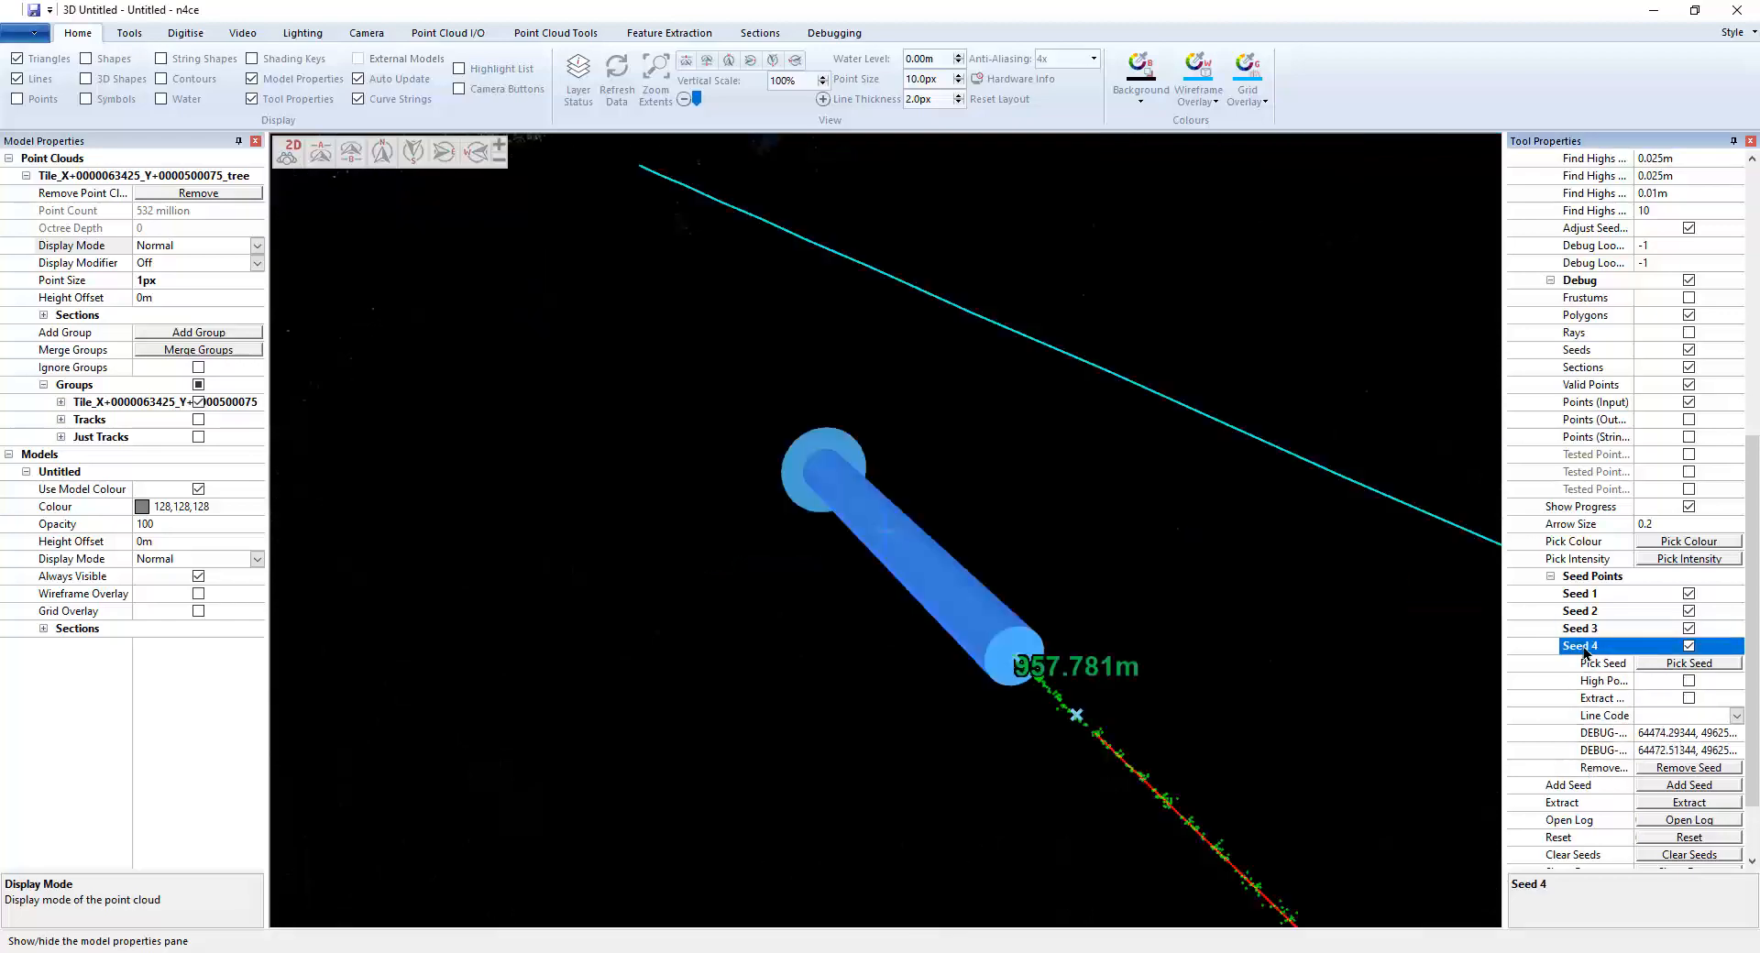
Set the line code to PL and commit all four extracted lower cable strings
{"action": "scroll", "coordinate": [1084, 648], "scroll_direction": "down", "scroll_amount": 5}
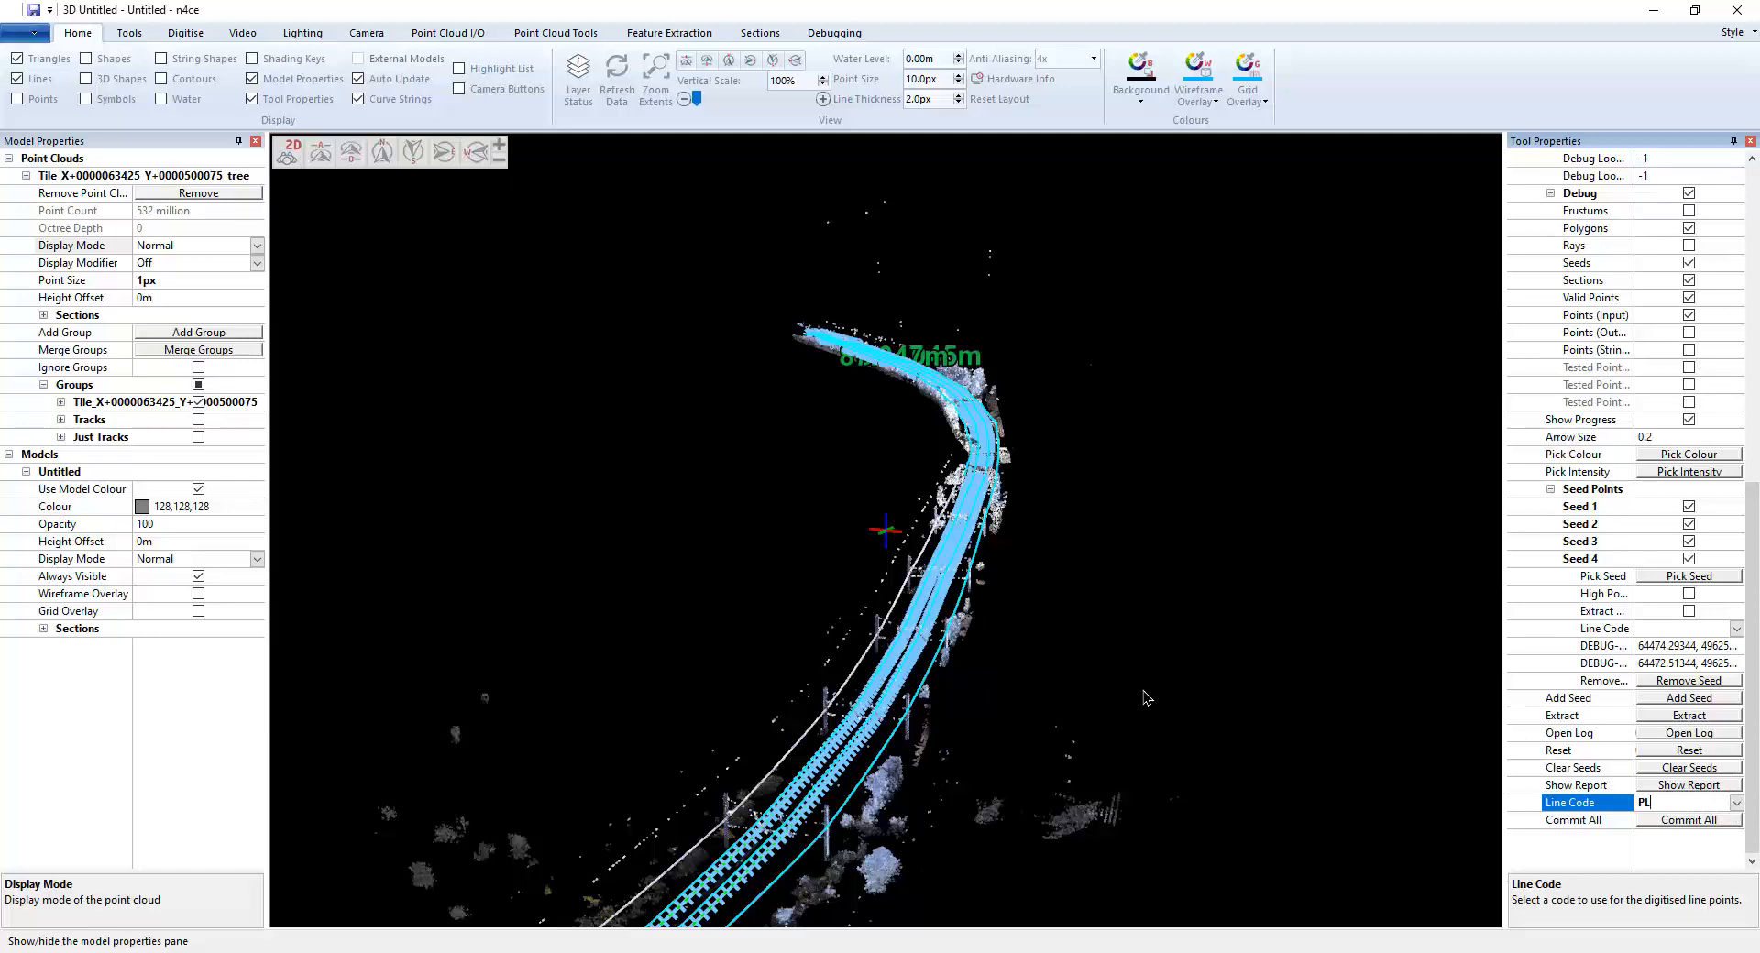
{"action": "left_click", "coordinate": [1674, 821]}
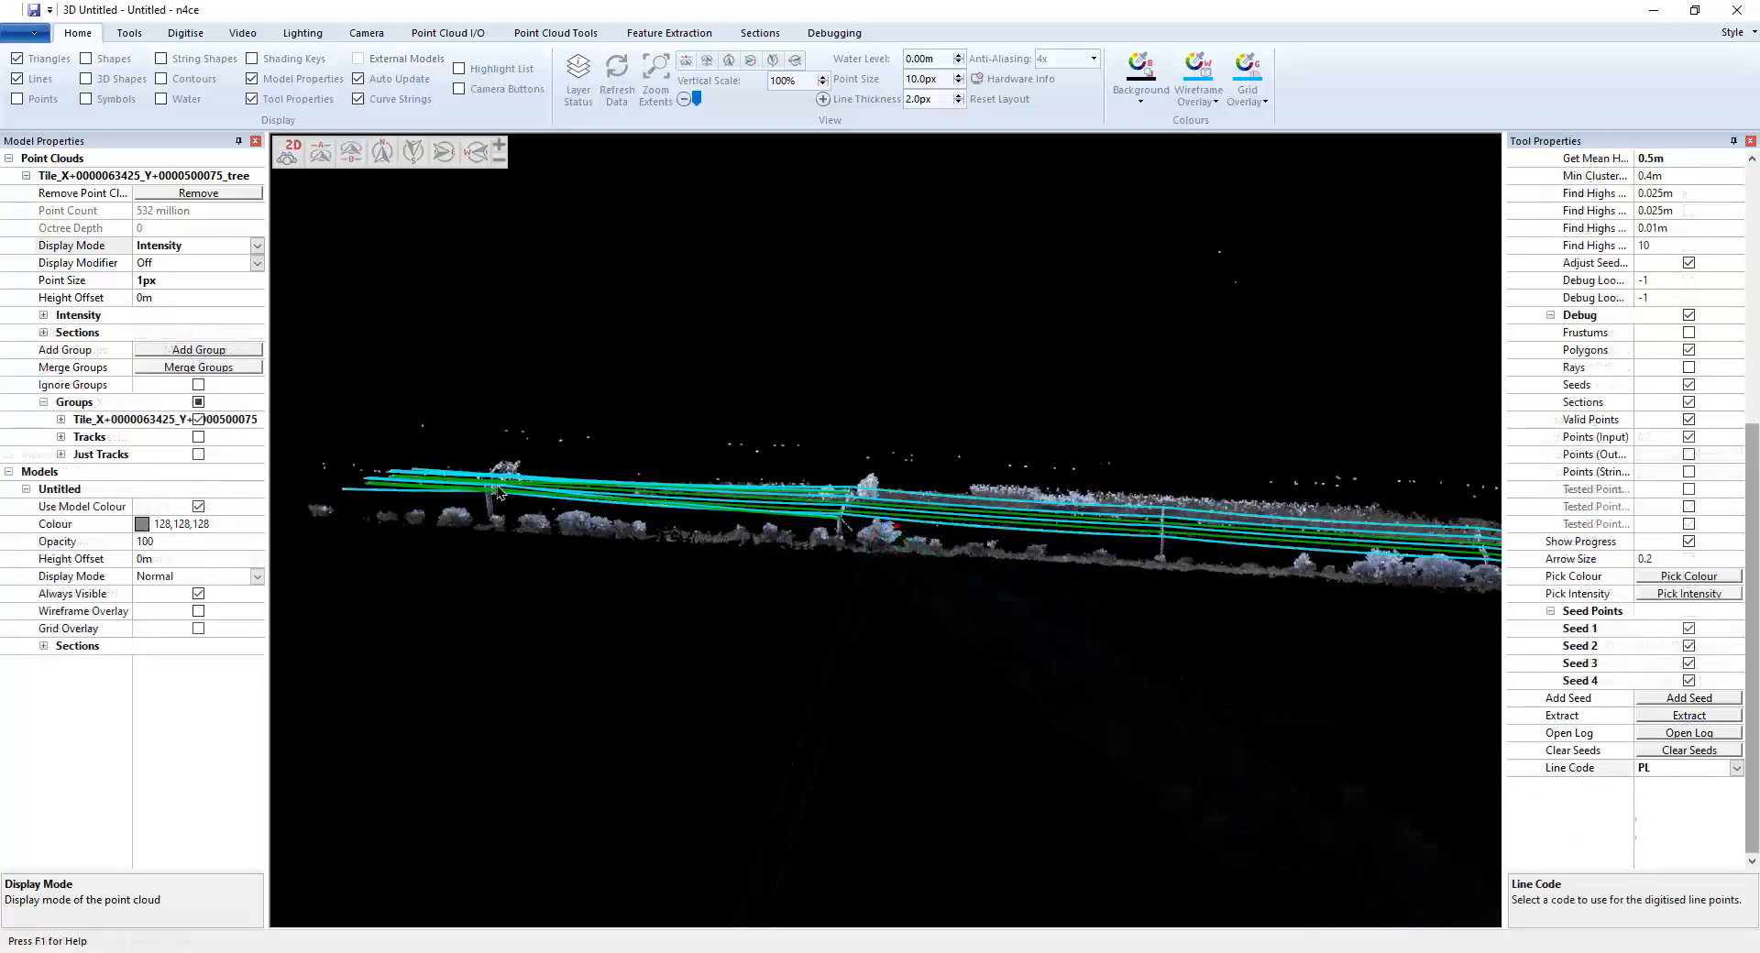
Turn the point cloud's display off to show the committed strings alone, and clear all seeds
{"action": "left_click_drag", "start_coordinate": [974, 564], "coordinate": [1020, 561]}
{"action": "scroll", "coordinate": [1021, 561], "scroll_direction": "up", "scroll_amount": 2}
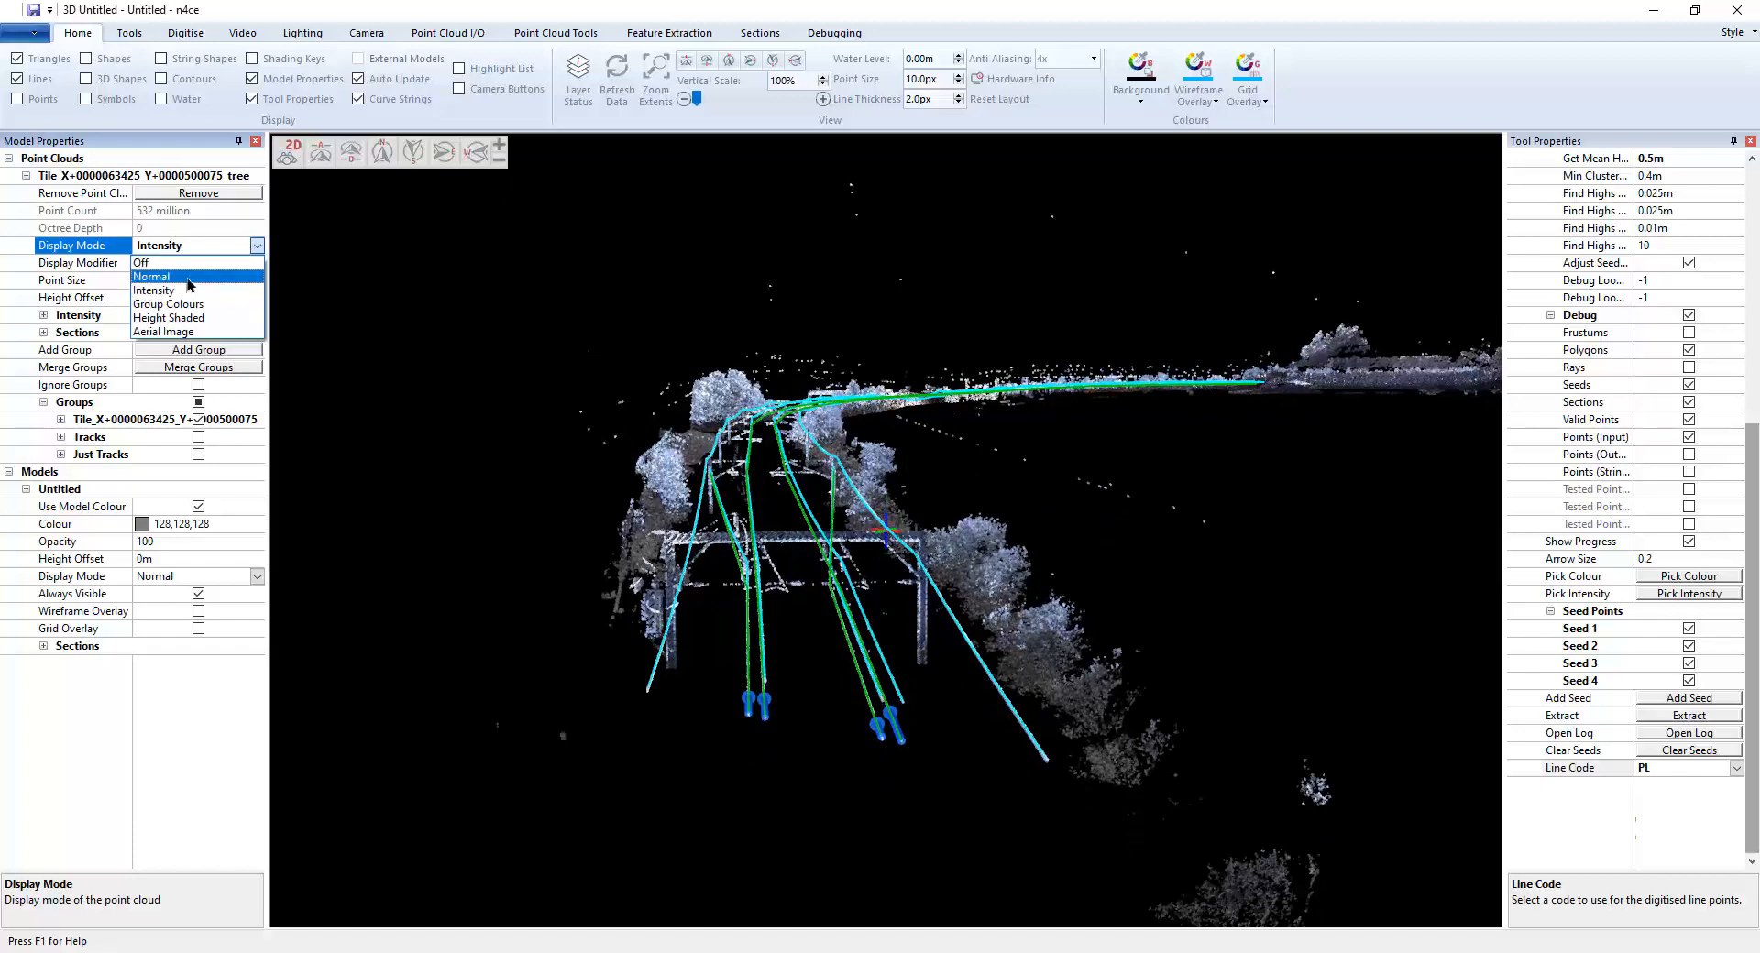
{"action": "left_click", "coordinate": [146, 263]}
{"action": "left_click_drag", "start_coordinate": [807, 619], "coordinate": [862, 517]}
{"action": "scroll", "coordinate": [825, 514], "scroll_direction": "up", "scroll_amount": 2}
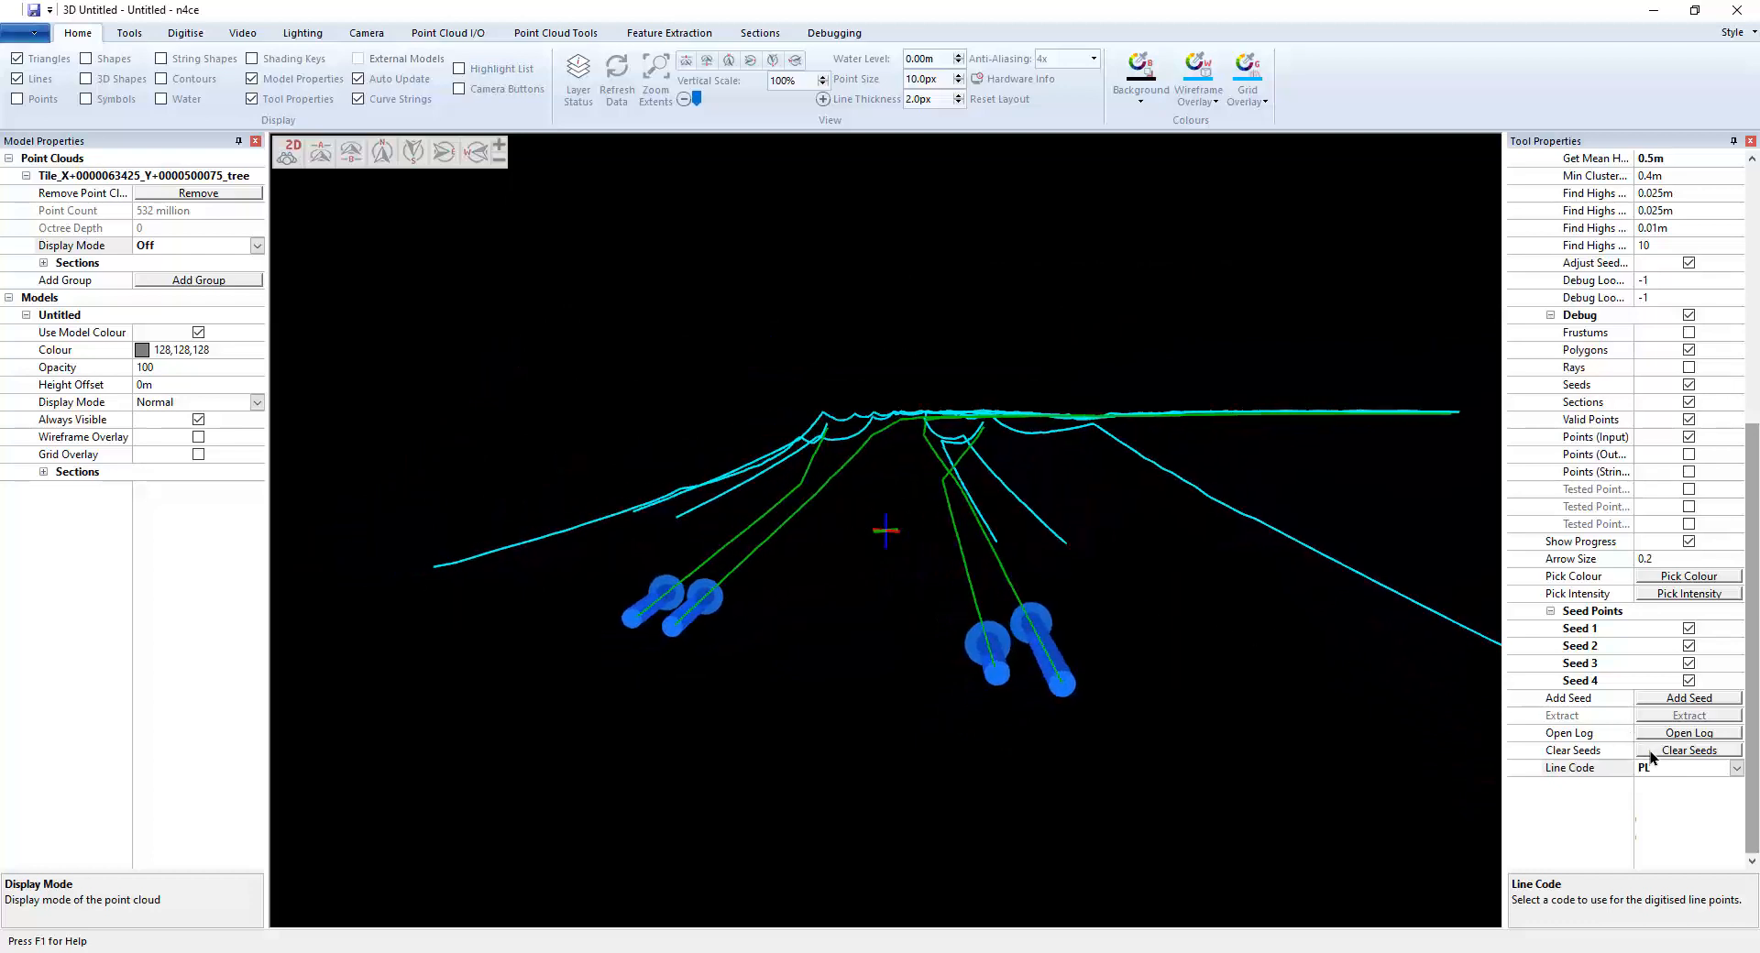
{"action": "left_click_drag", "start_coordinate": [911, 548], "coordinate": [940, 559]}
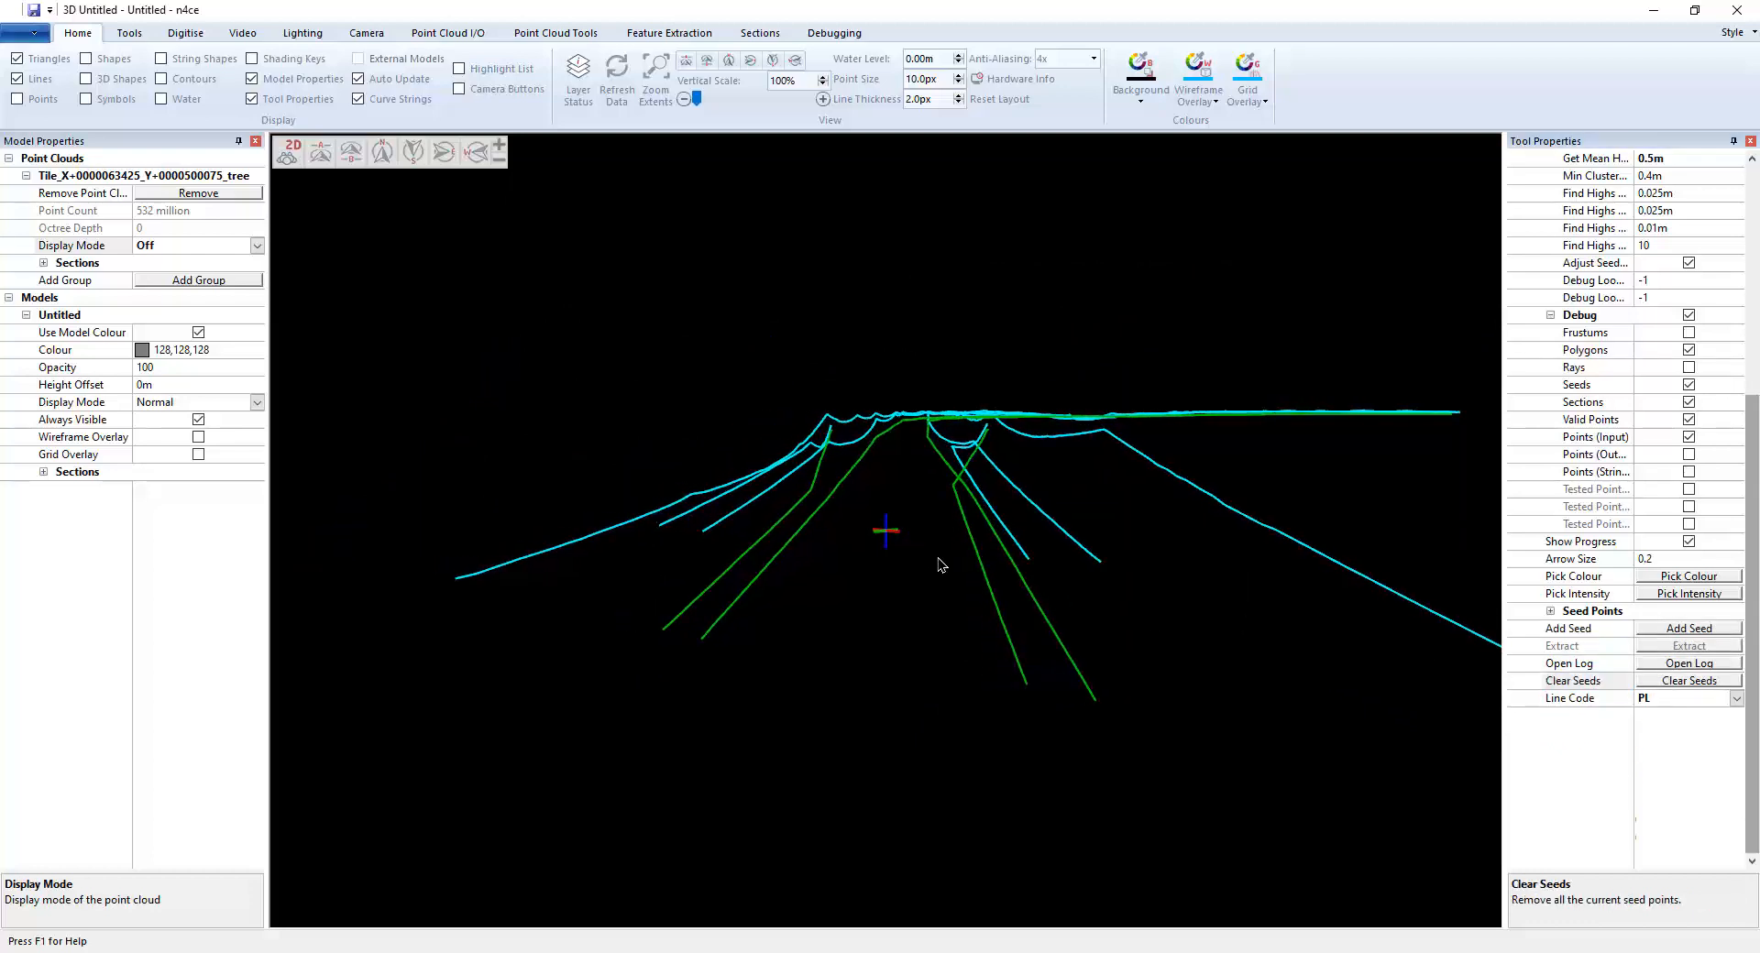
Switch to the 2D model window and override the layer display so the plan shows only the cable string lines
{"action": "scroll", "coordinate": [940, 559], "scroll_direction": "up", "scroll_amount": 2}
{"action": "left_click_drag", "start_coordinate": [687, 267], "coordinate": [838, 203]}
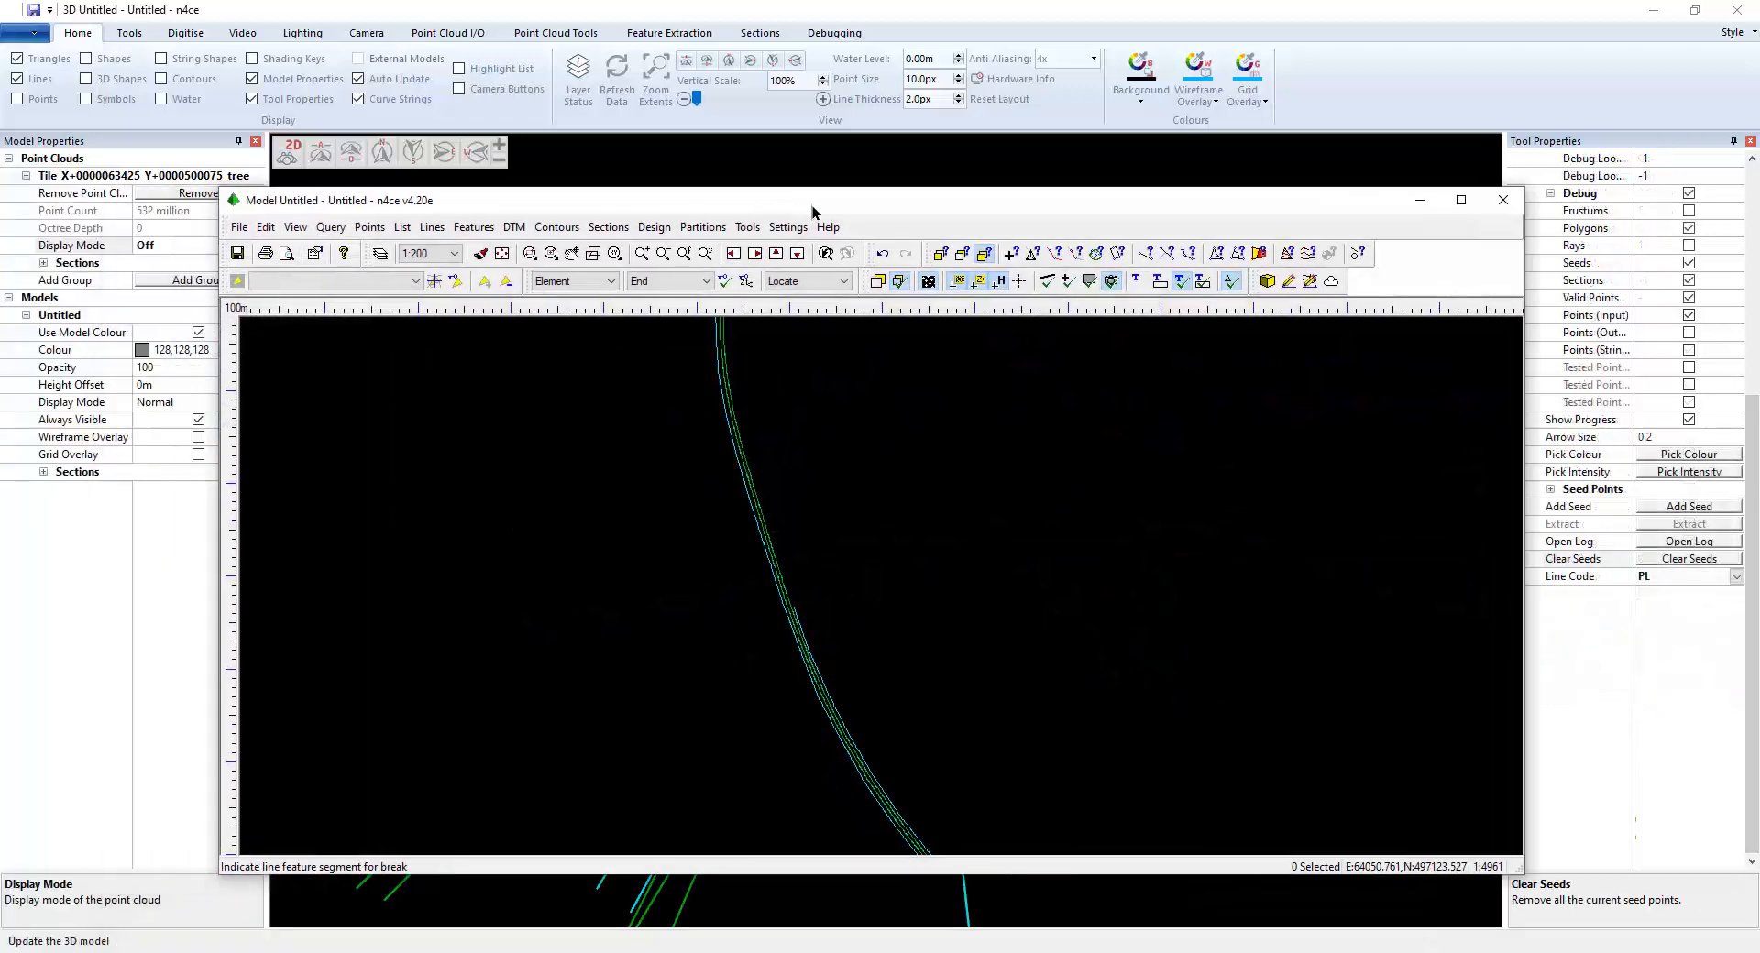
{"action": "scroll", "coordinate": [911, 762], "scroll_direction": "up", "scroll_amount": 5}
{"action": "scroll", "coordinate": [1027, 603], "scroll_direction": "up", "scroll_amount": 4}
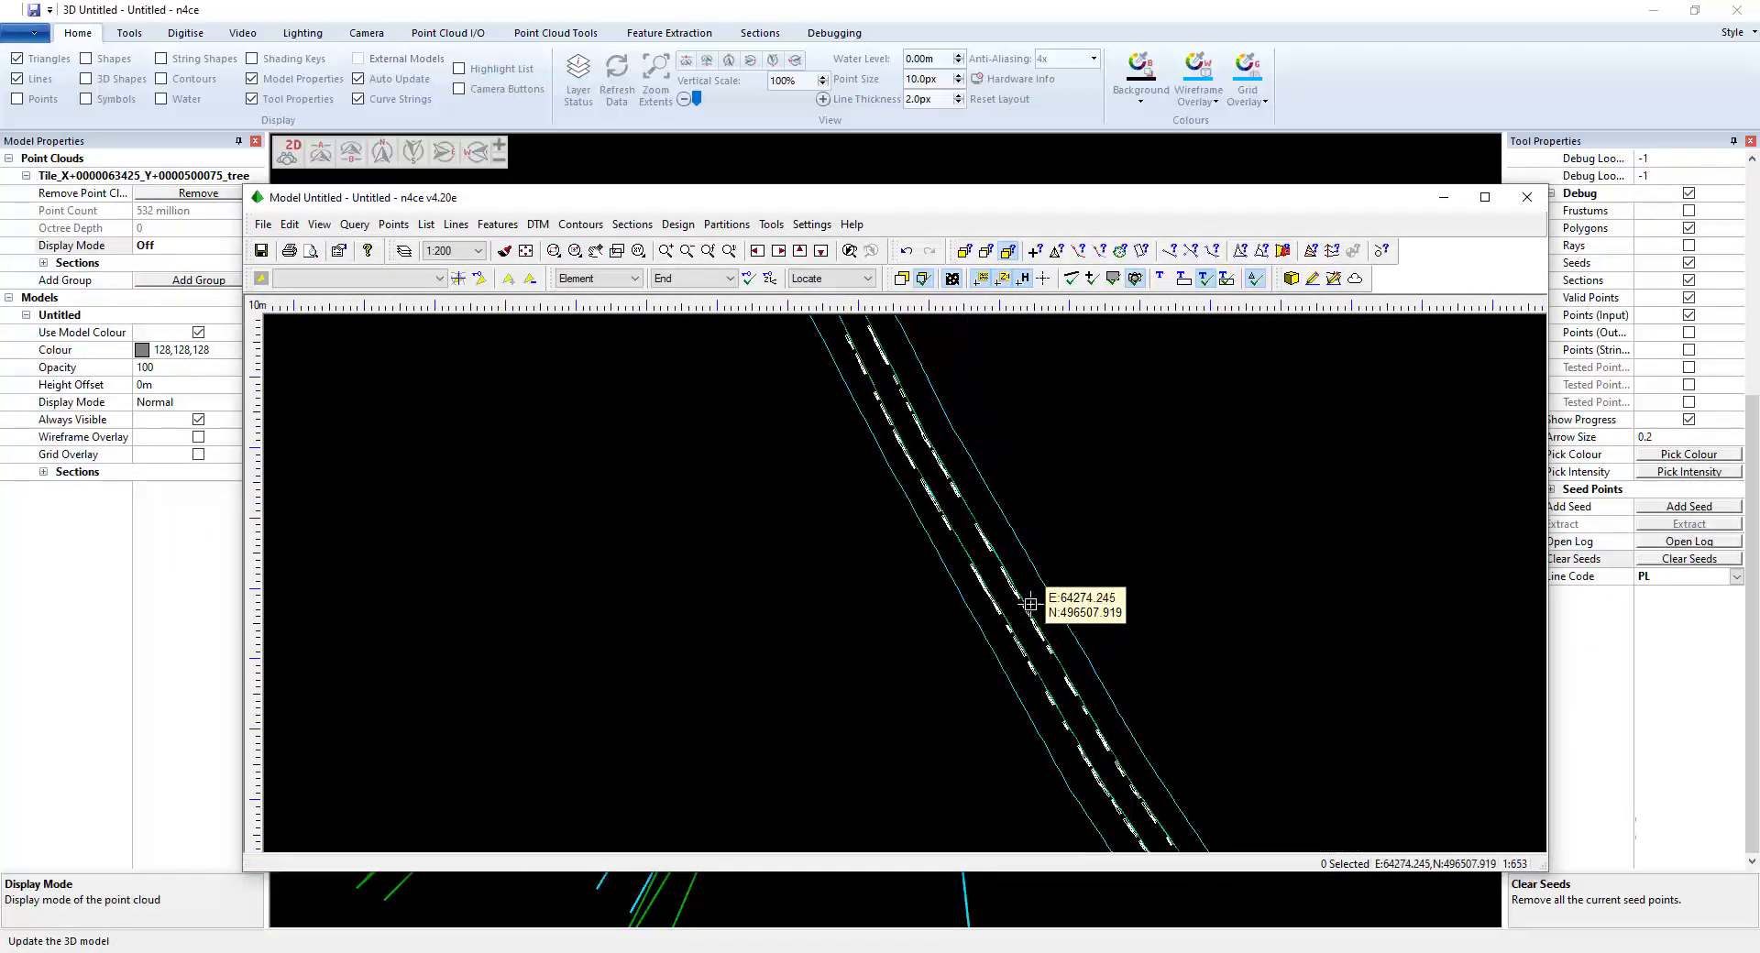
{"action": "key", "text": "ctrl+l"}
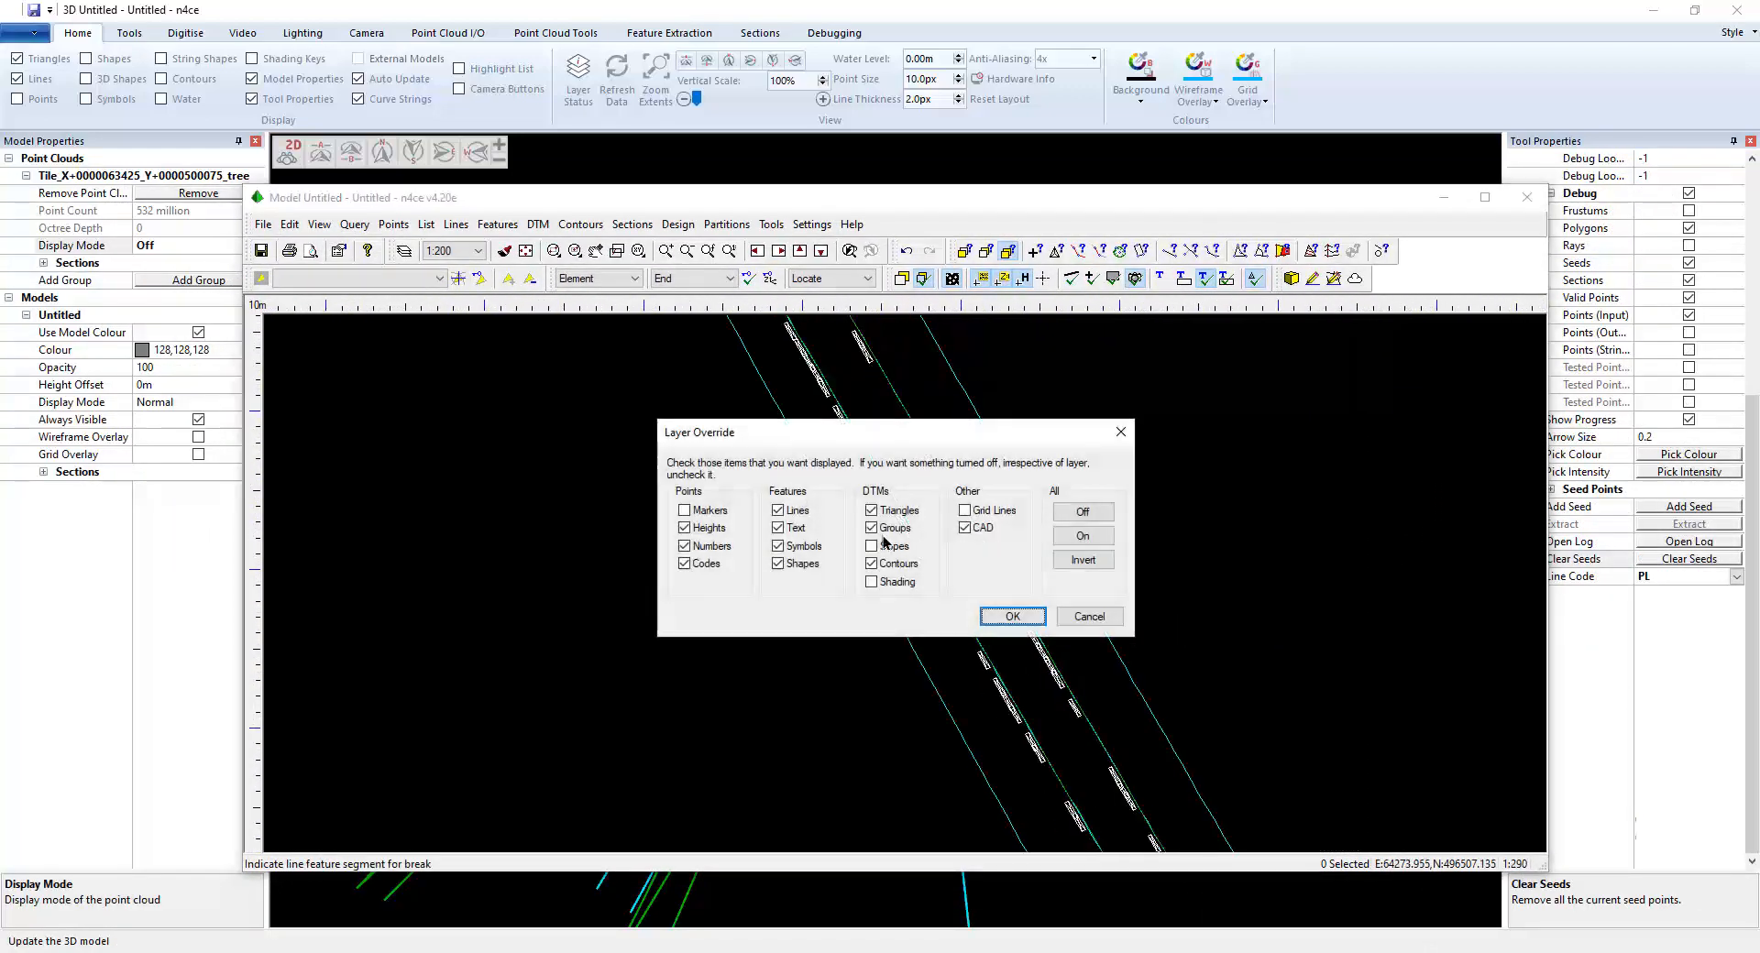
{"action": "left_click", "coordinate": [1013, 616]}
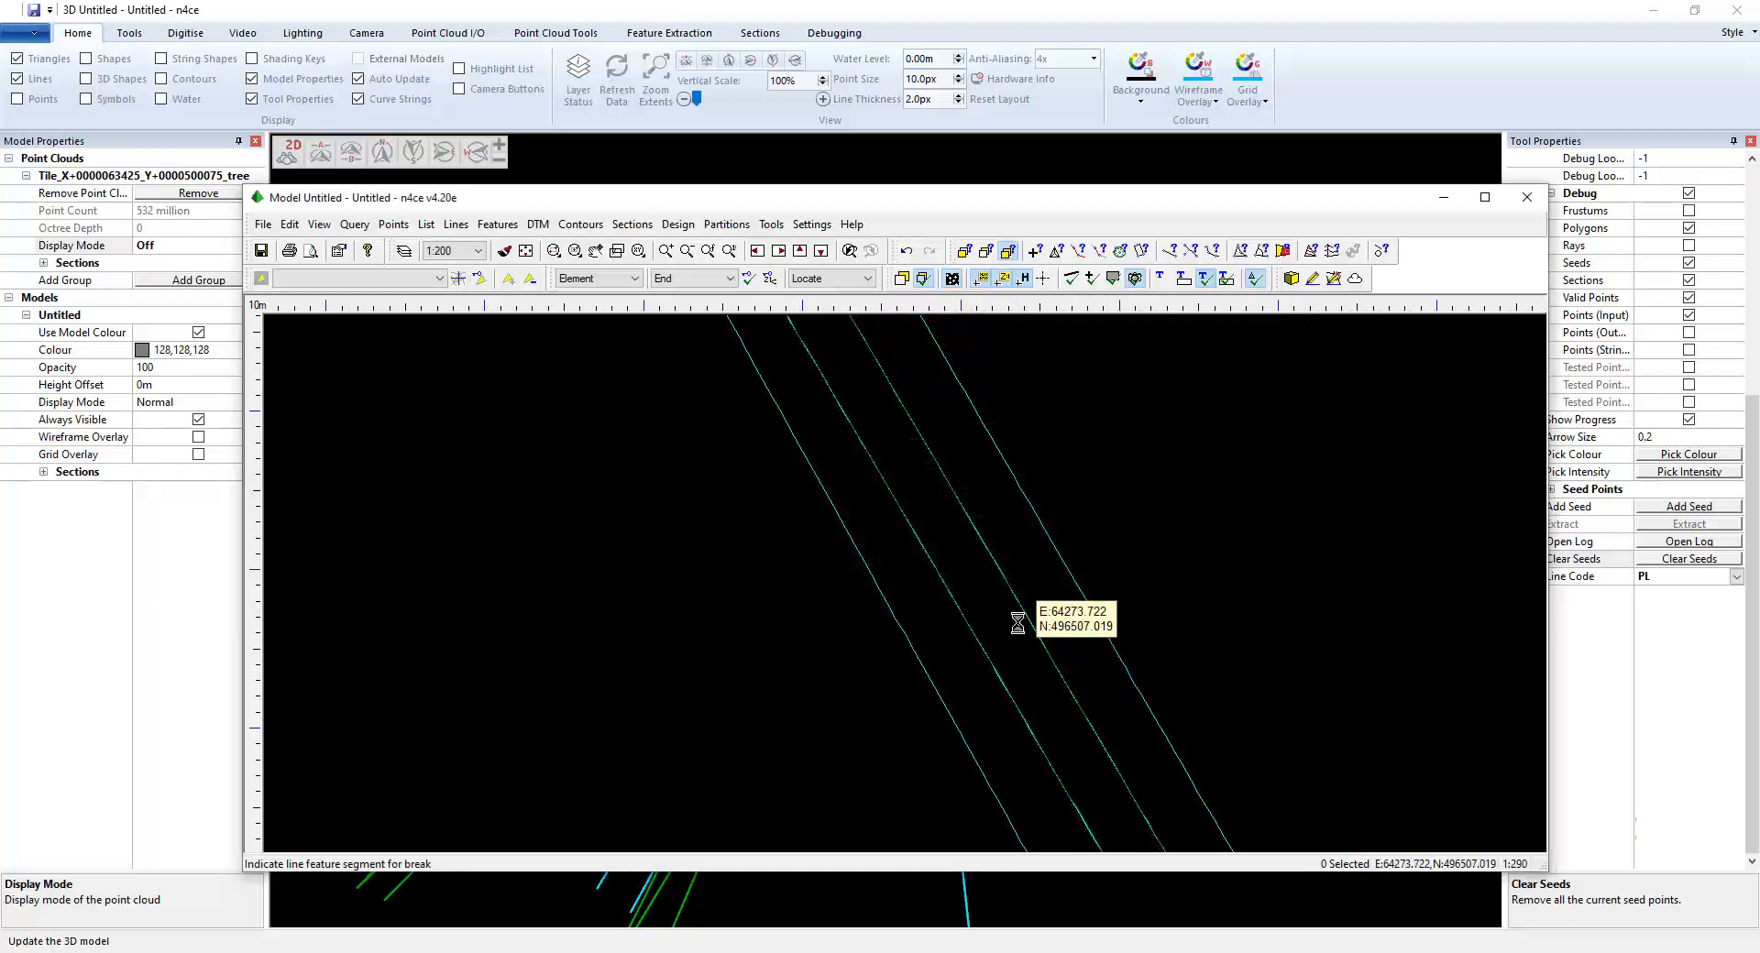
Generate a feature section along one of the CW cable strings in the plan, with chainage 0.000
{"action": "scroll", "coordinate": [979, 547], "scroll_direction": "up", "scroll_amount": 5}
{"action": "left_click", "coordinate": [1022, 600]}
{"action": "scroll", "coordinate": [1022, 601], "scroll_direction": "down", "scroll_amount": 6}
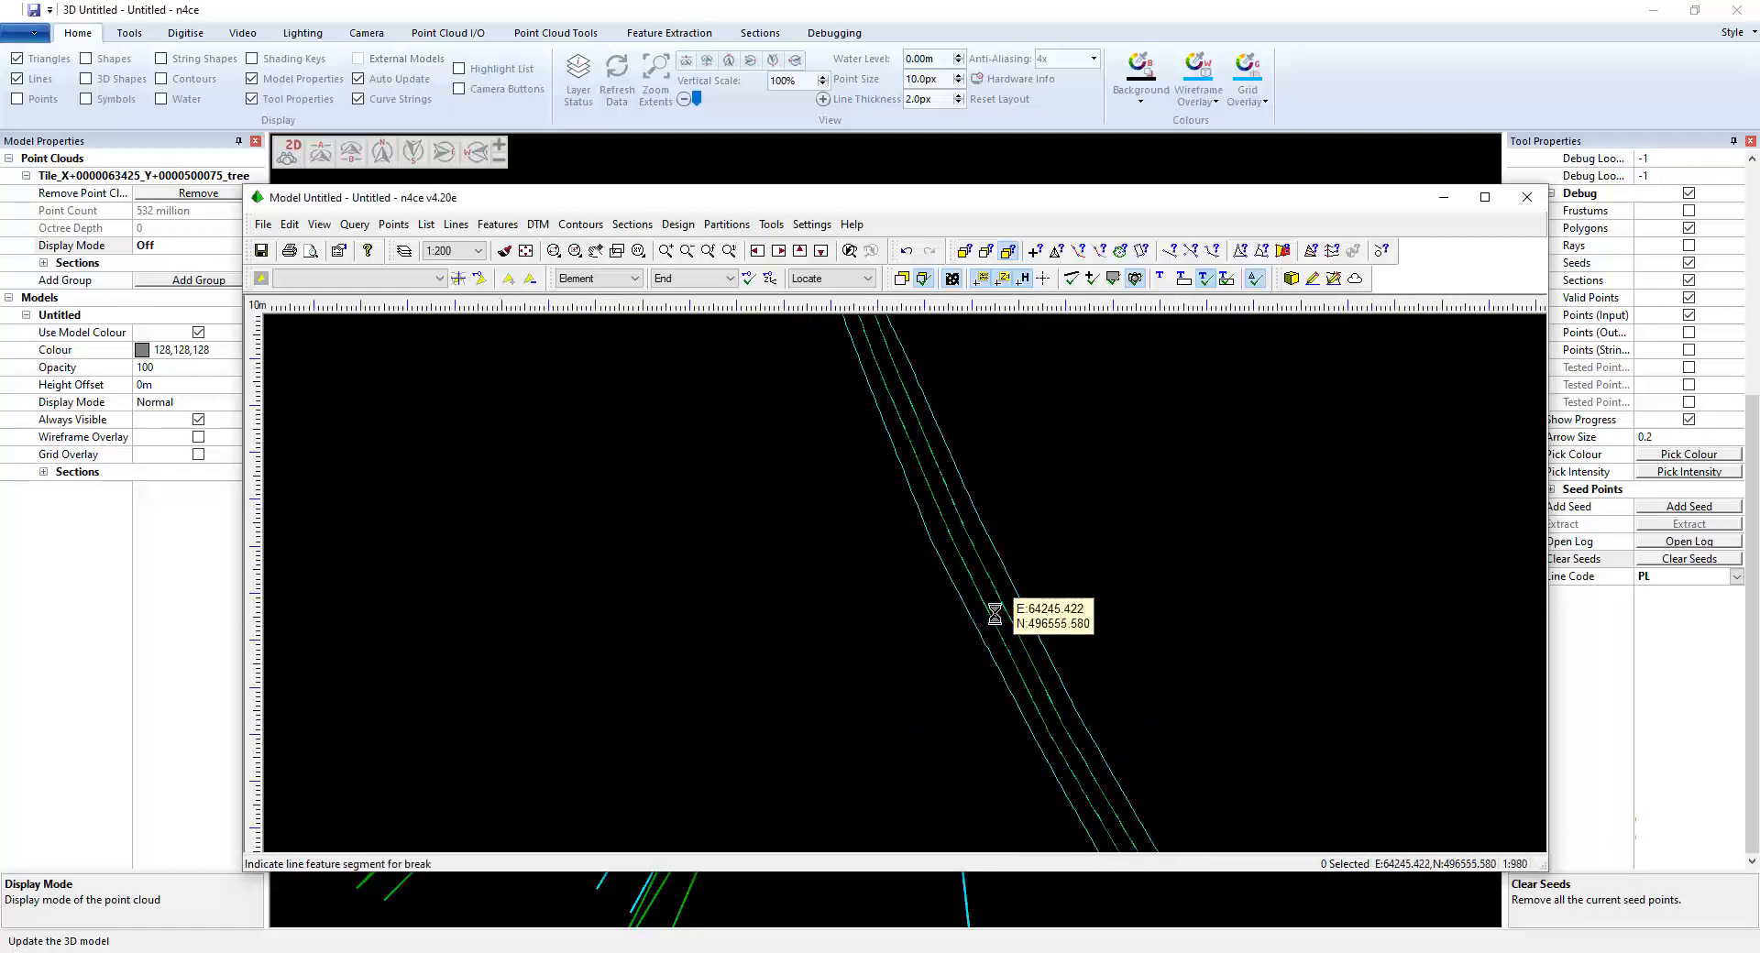
{"action": "scroll", "coordinate": [962, 547], "scroll_direction": "down", "scroll_amount": 1}
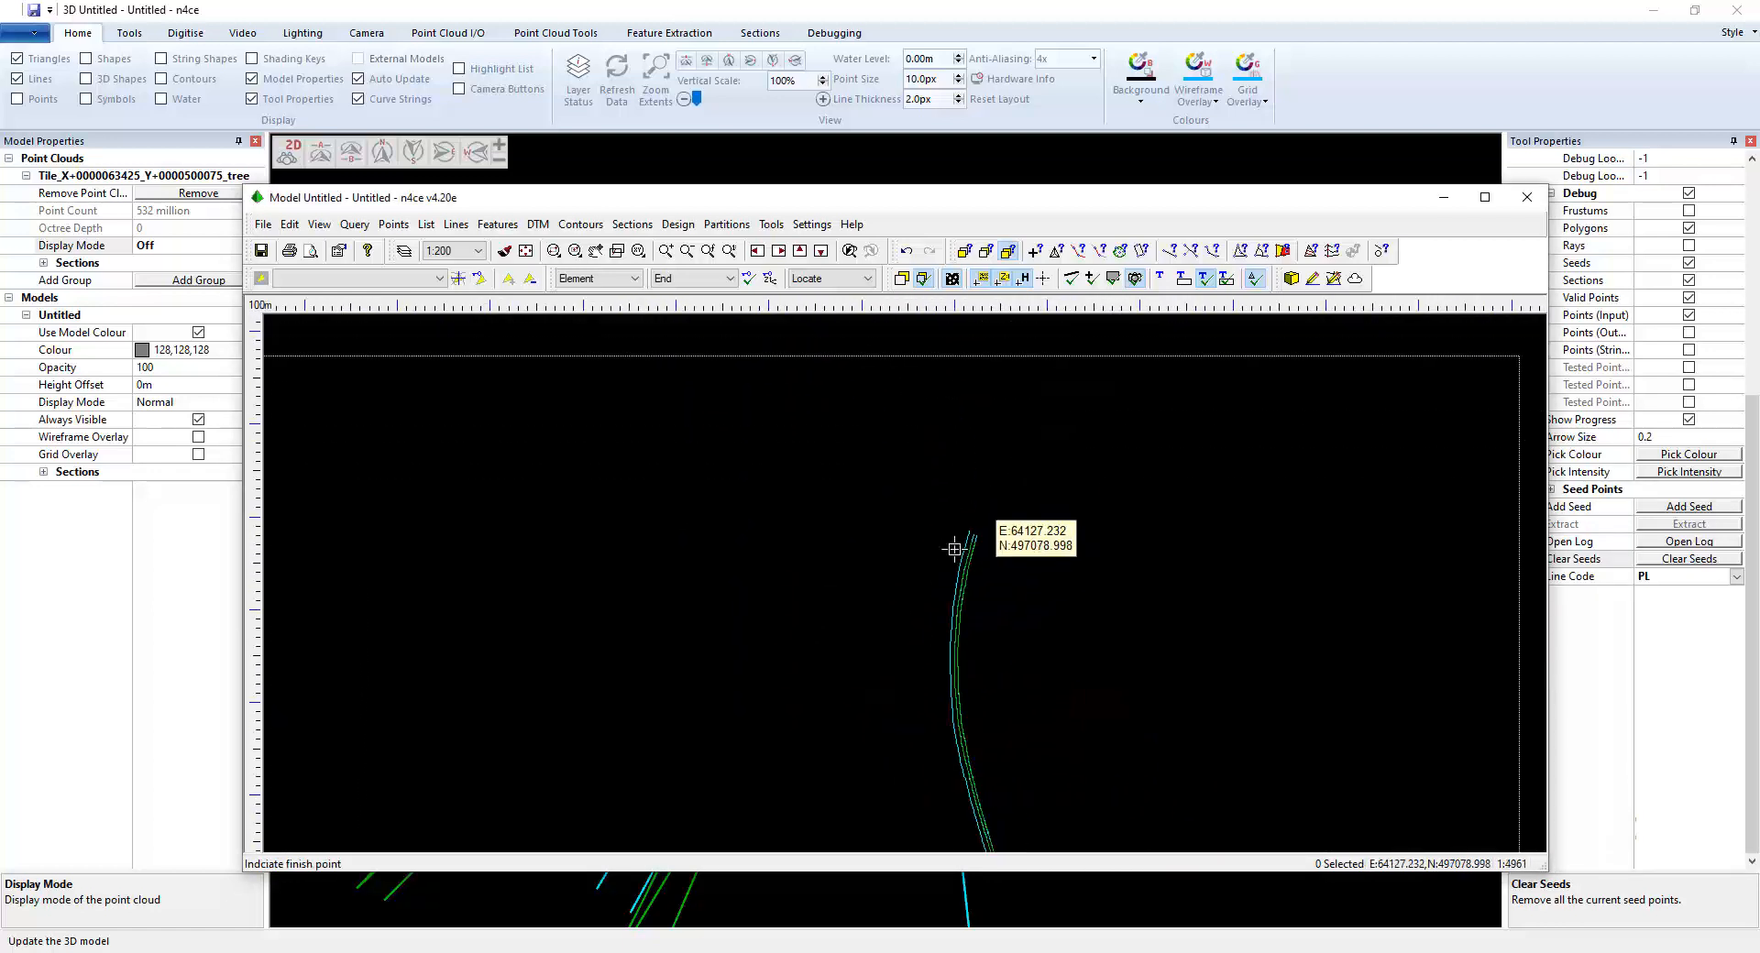
{"action": "left_click", "coordinate": [631, 224]}
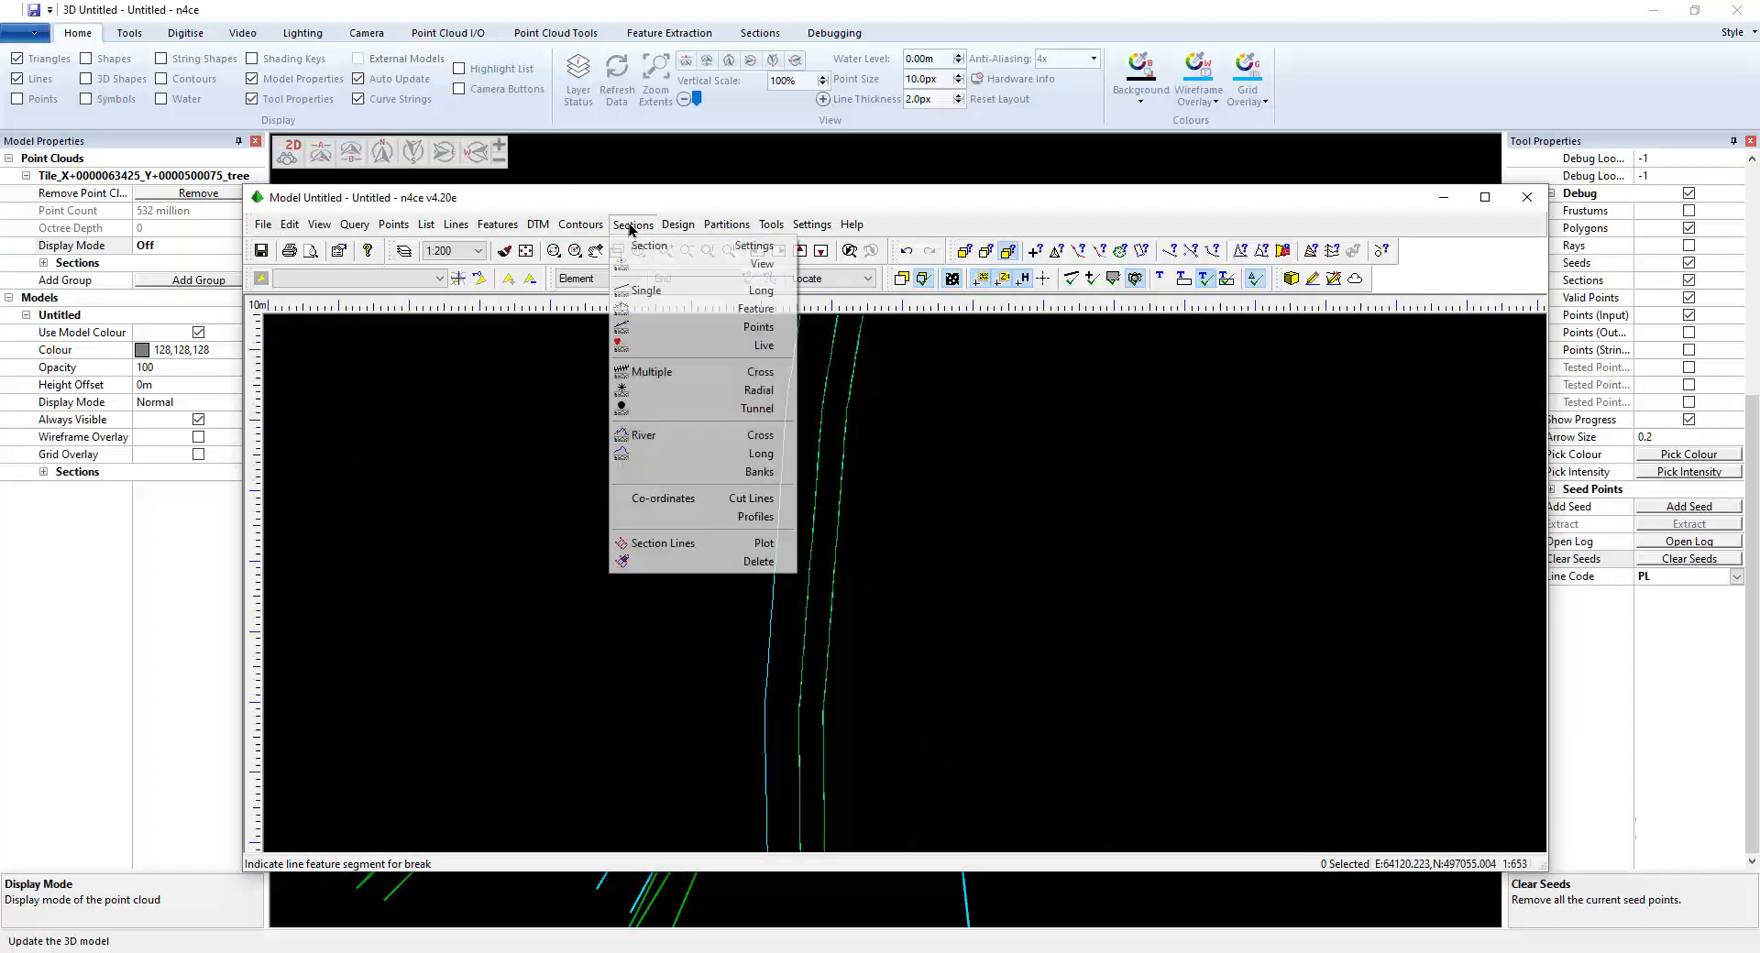
{"action": "left_click", "coordinate": [646, 304]}
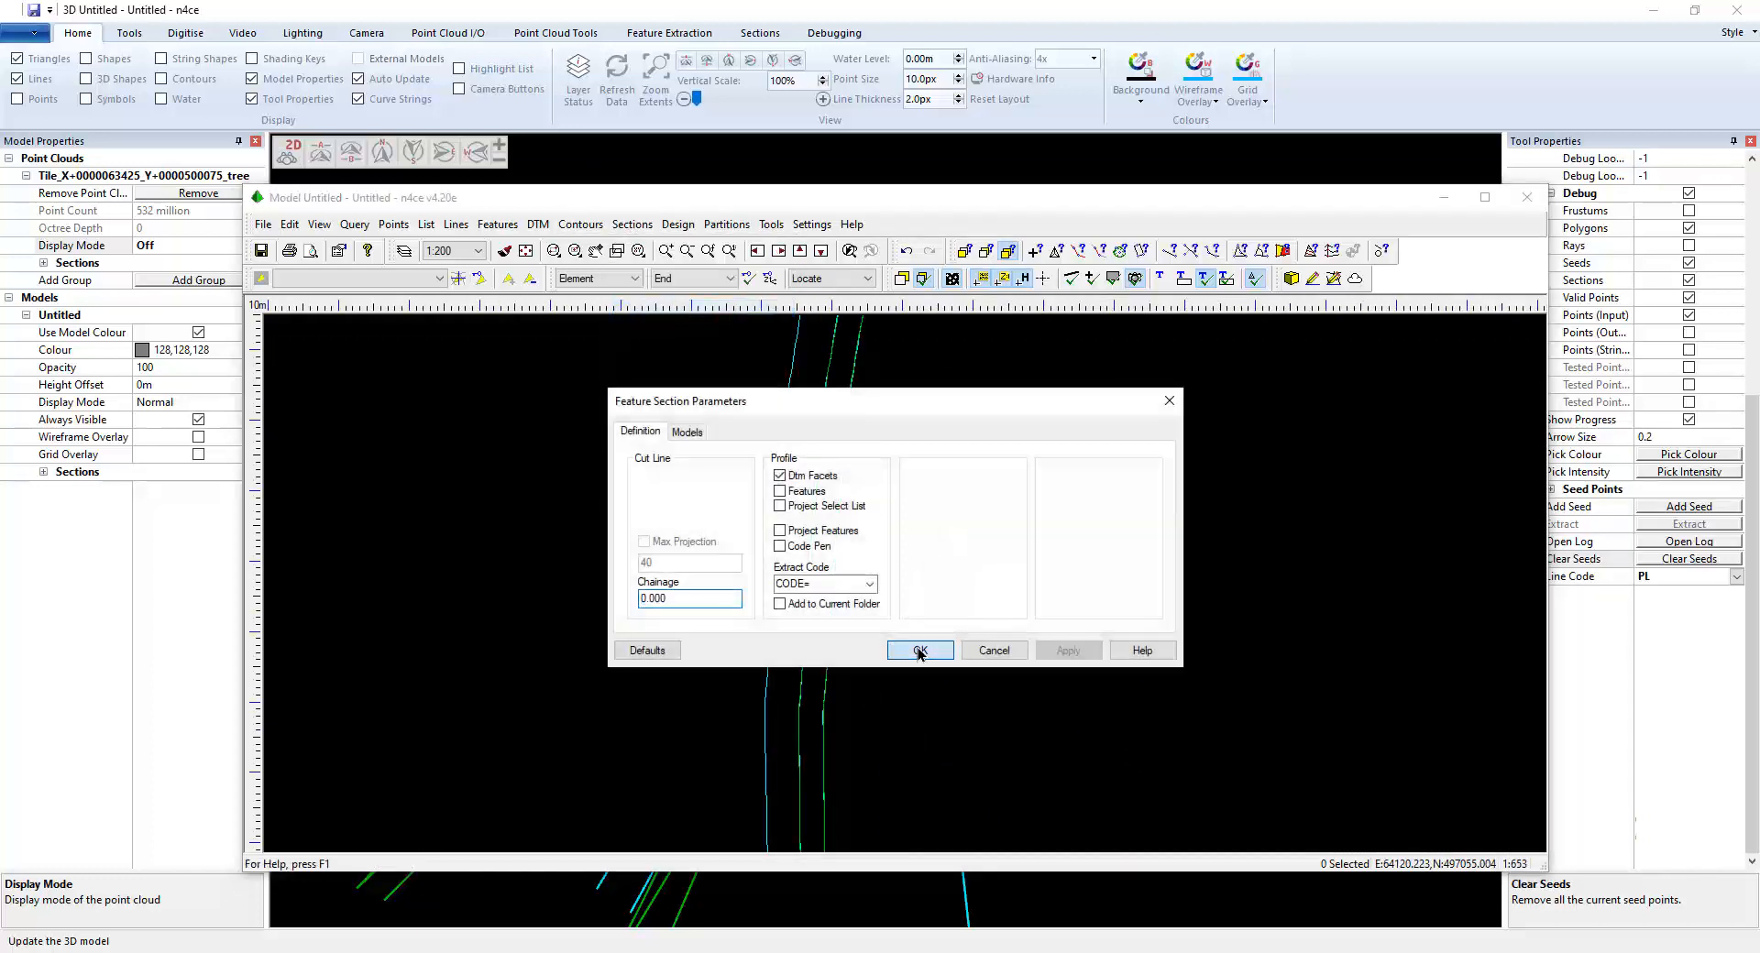
{"action": "left_click", "coordinate": [920, 651]}
{"action": "left_click", "coordinate": [840, 655]}
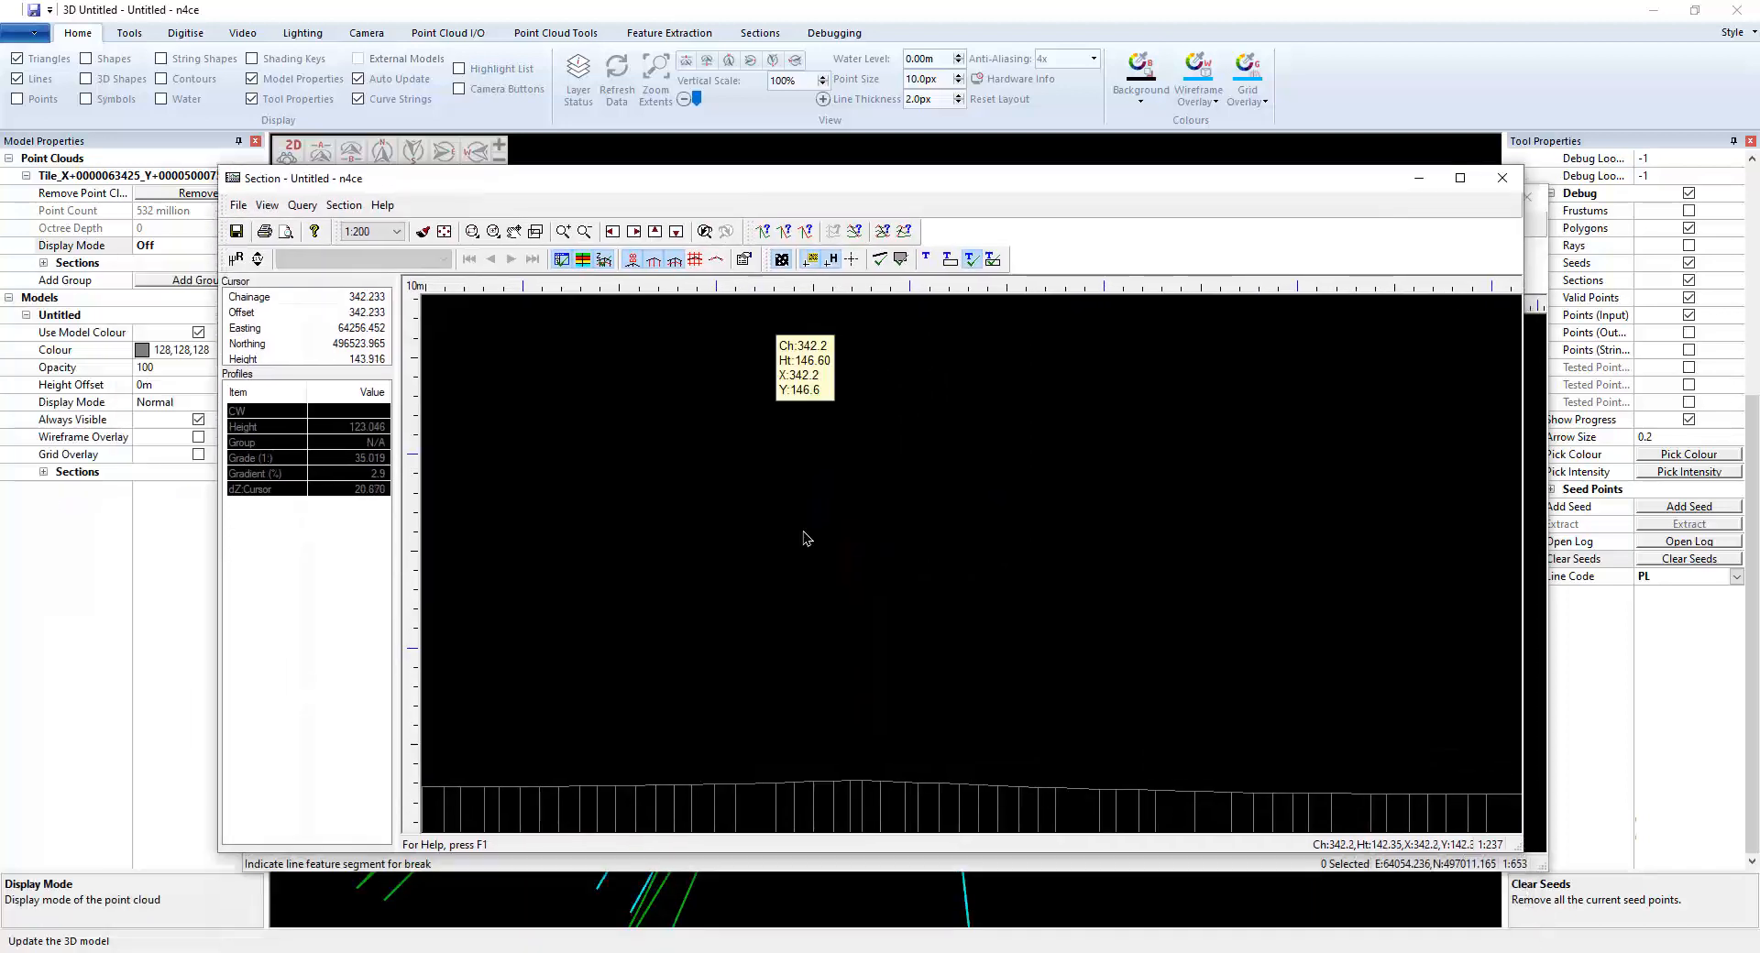